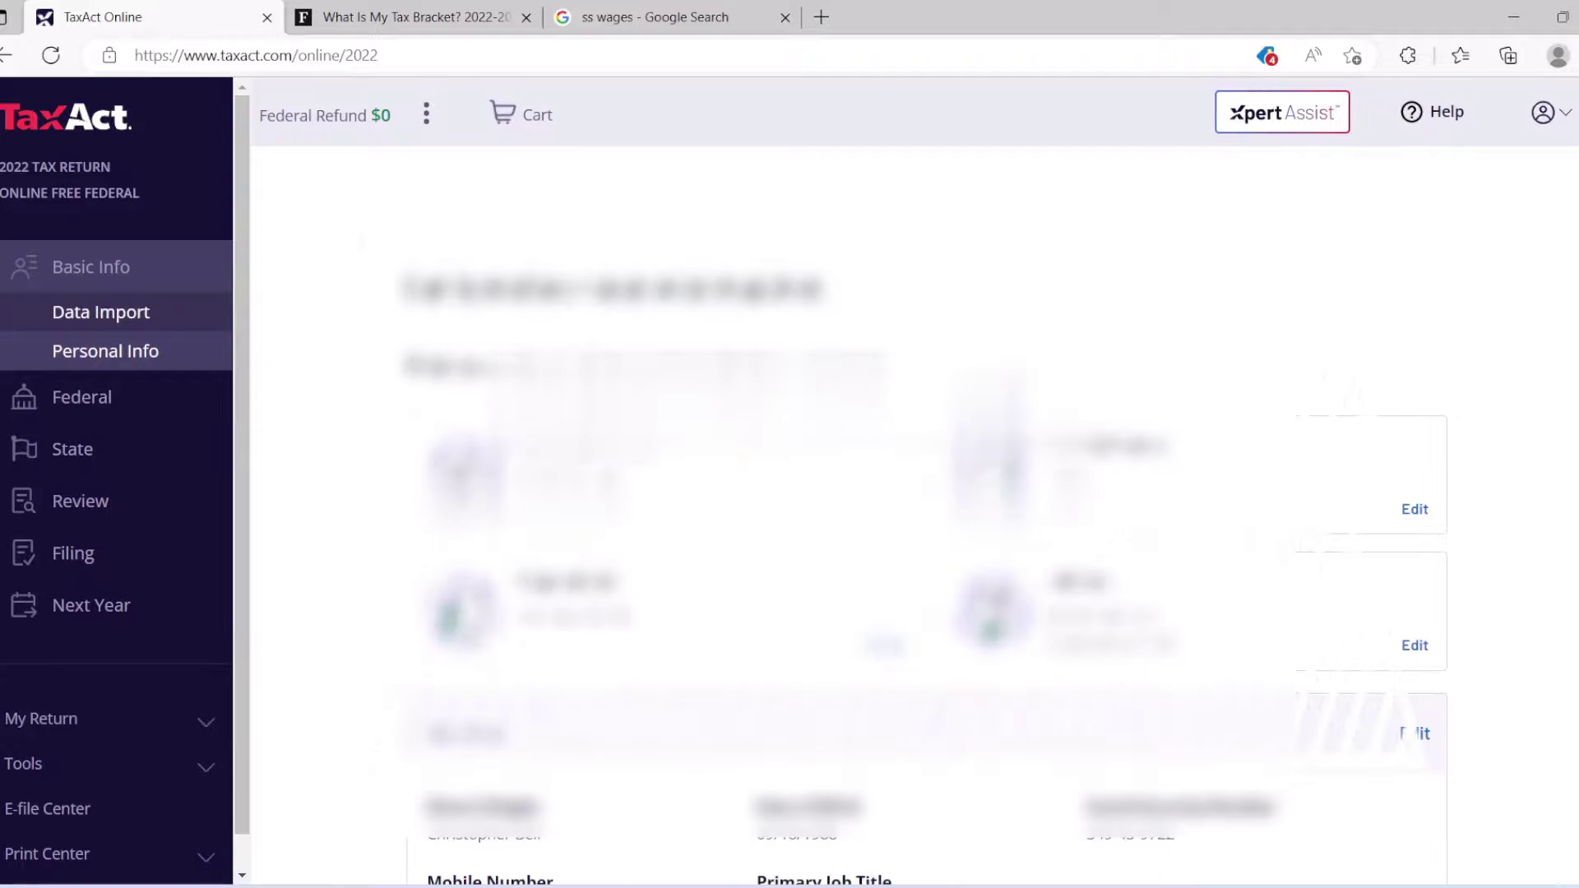
Scroll to the bottom of the personal info summary to bring Continue into view.
{"action": "scroll", "coordinate": [929, 494], "scroll_direction": "down", "scroll_amount": 5}
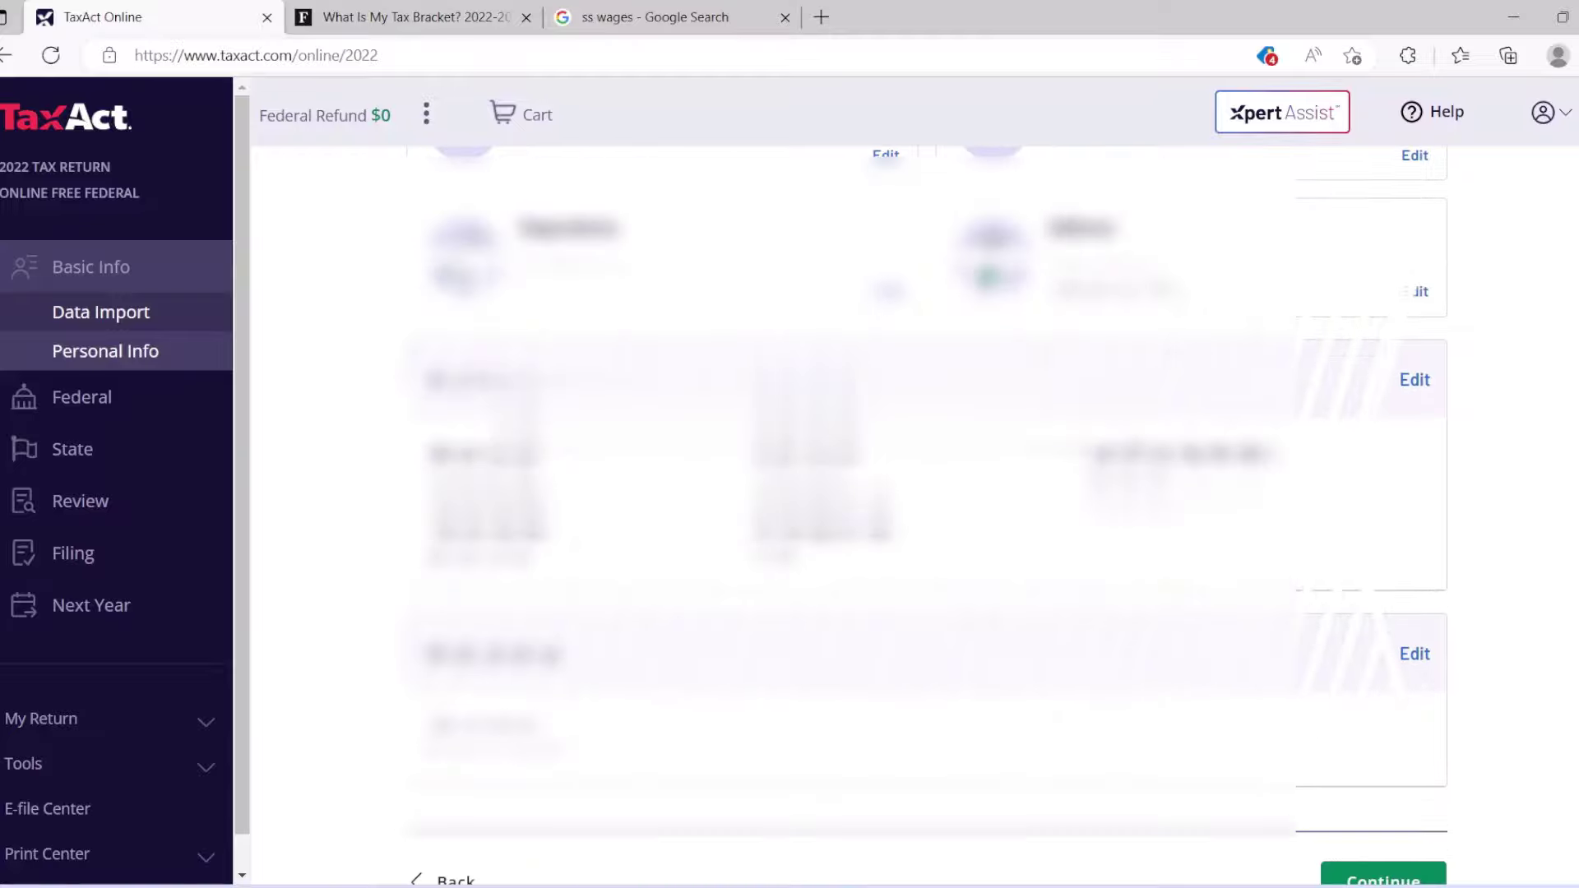
{"action": "scroll", "coordinate": [930, 493], "scroll_direction": "down", "scroll_amount": 1}
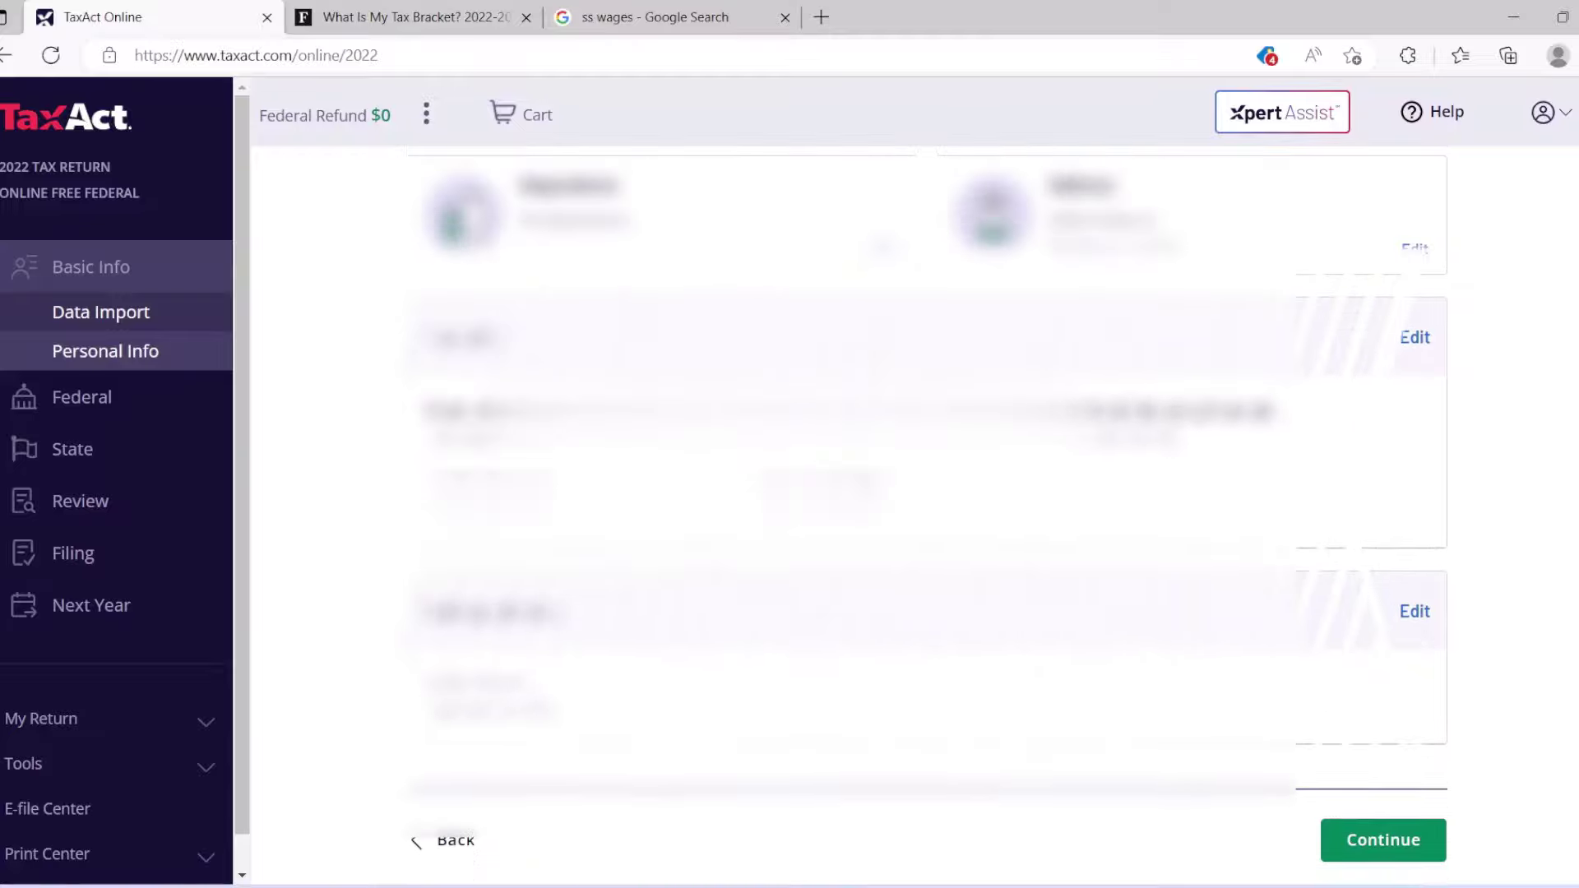
Accept the Single filing status recommendation and decline the All-Inclusive bundle offer.
{"action": "left_click", "coordinate": [1397, 819]}
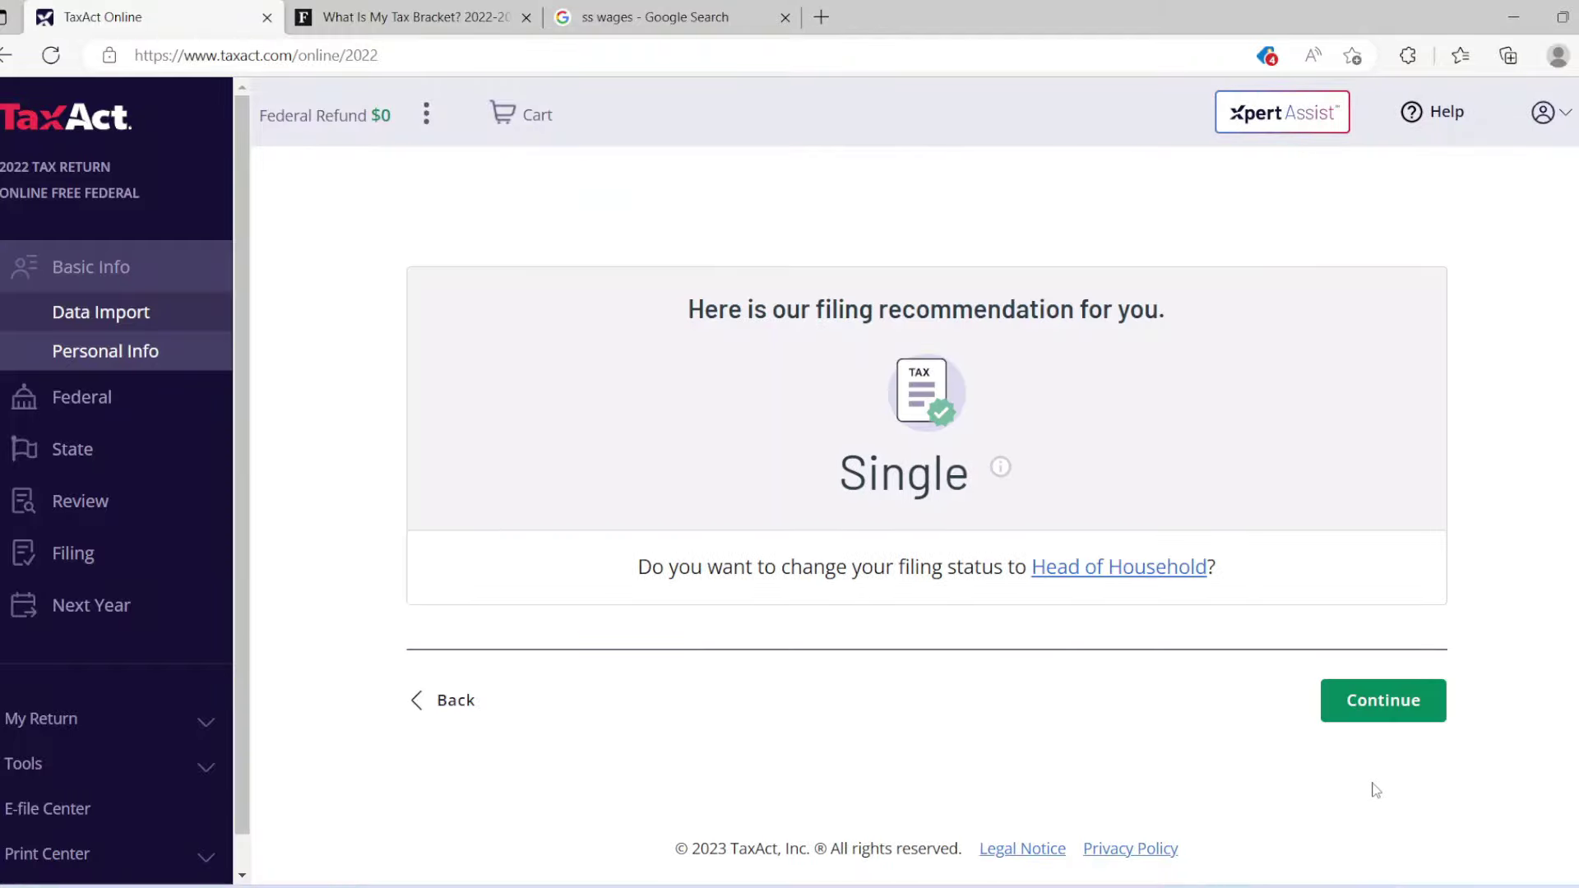
{"action": "left_click", "coordinate": [1363, 703]}
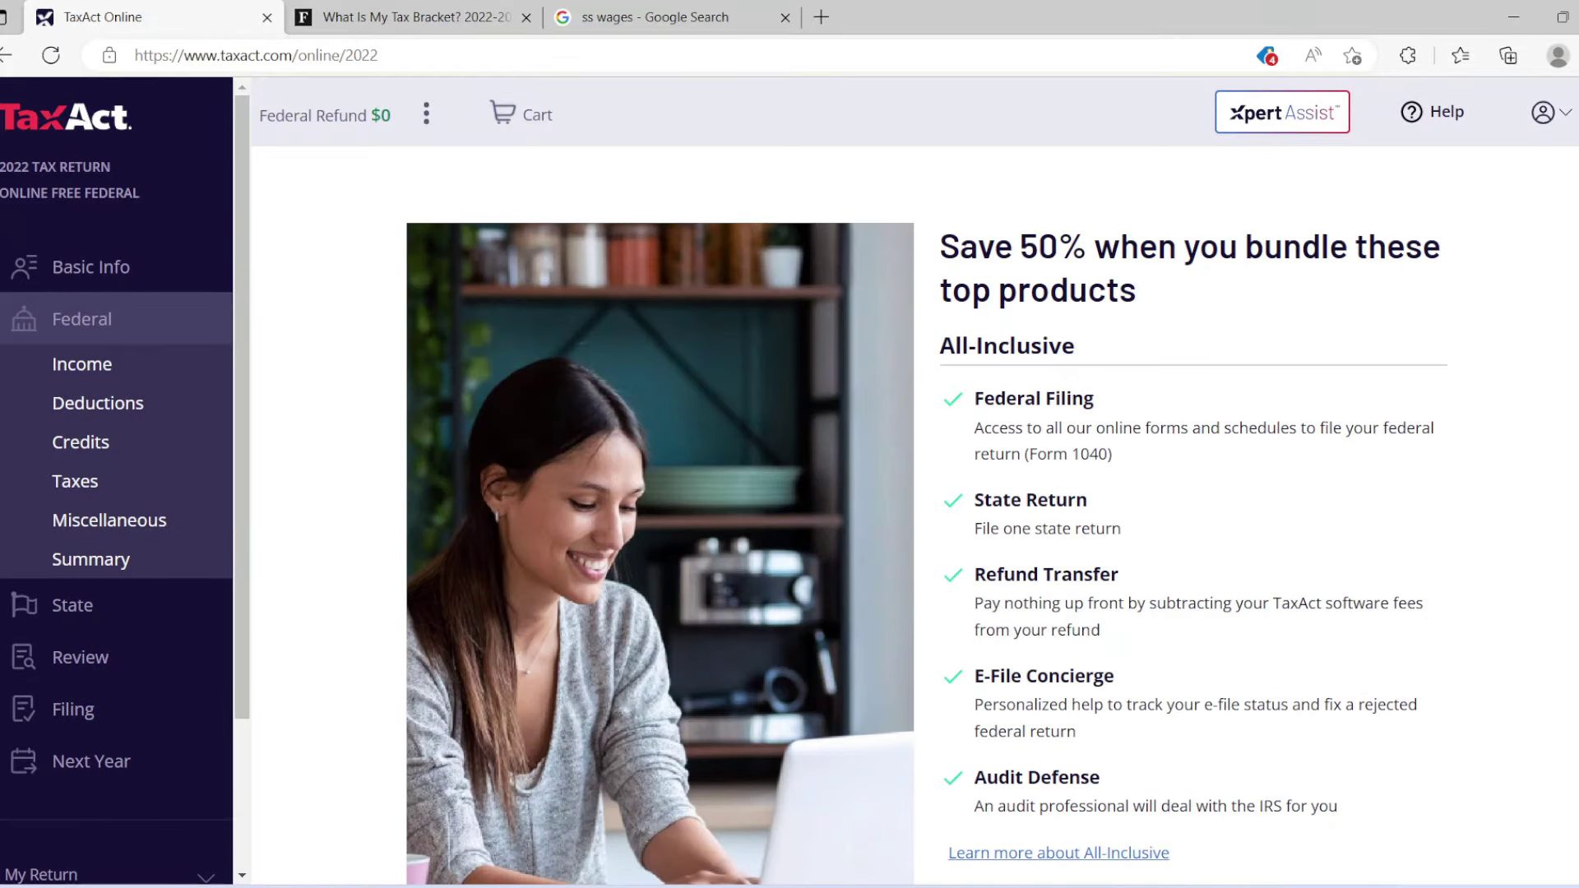
{"action": "scroll", "coordinate": [926, 516], "scroll_direction": "down", "scroll_amount": 5}
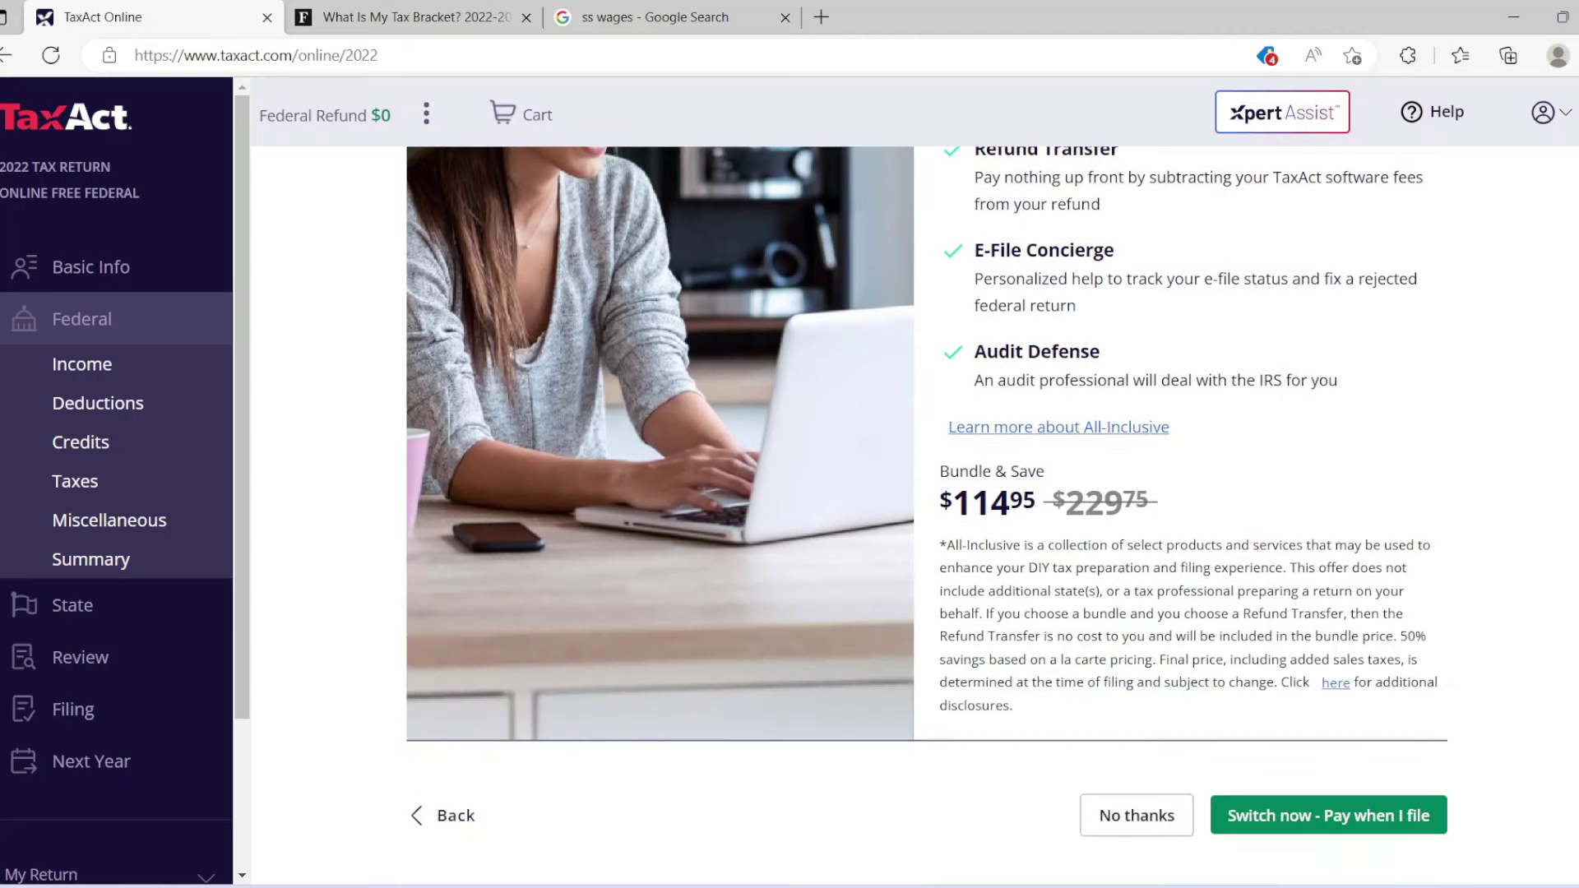
{"action": "scroll", "coordinate": [926, 494], "scroll_direction": "down", "scroll_amount": 1}
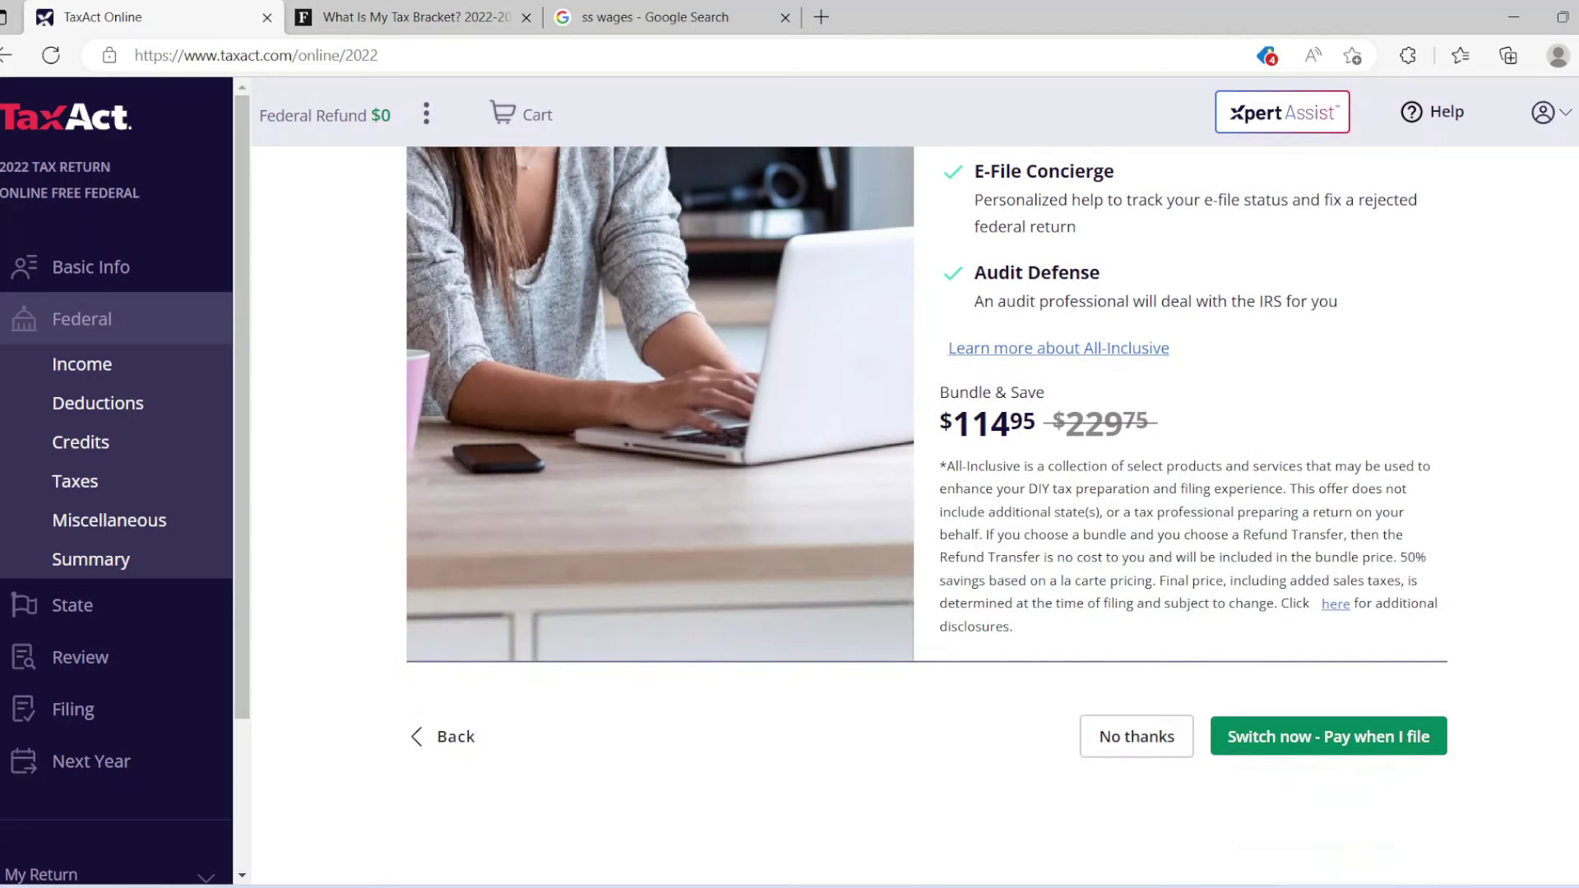
{"action": "left_click", "coordinate": [1137, 738]}
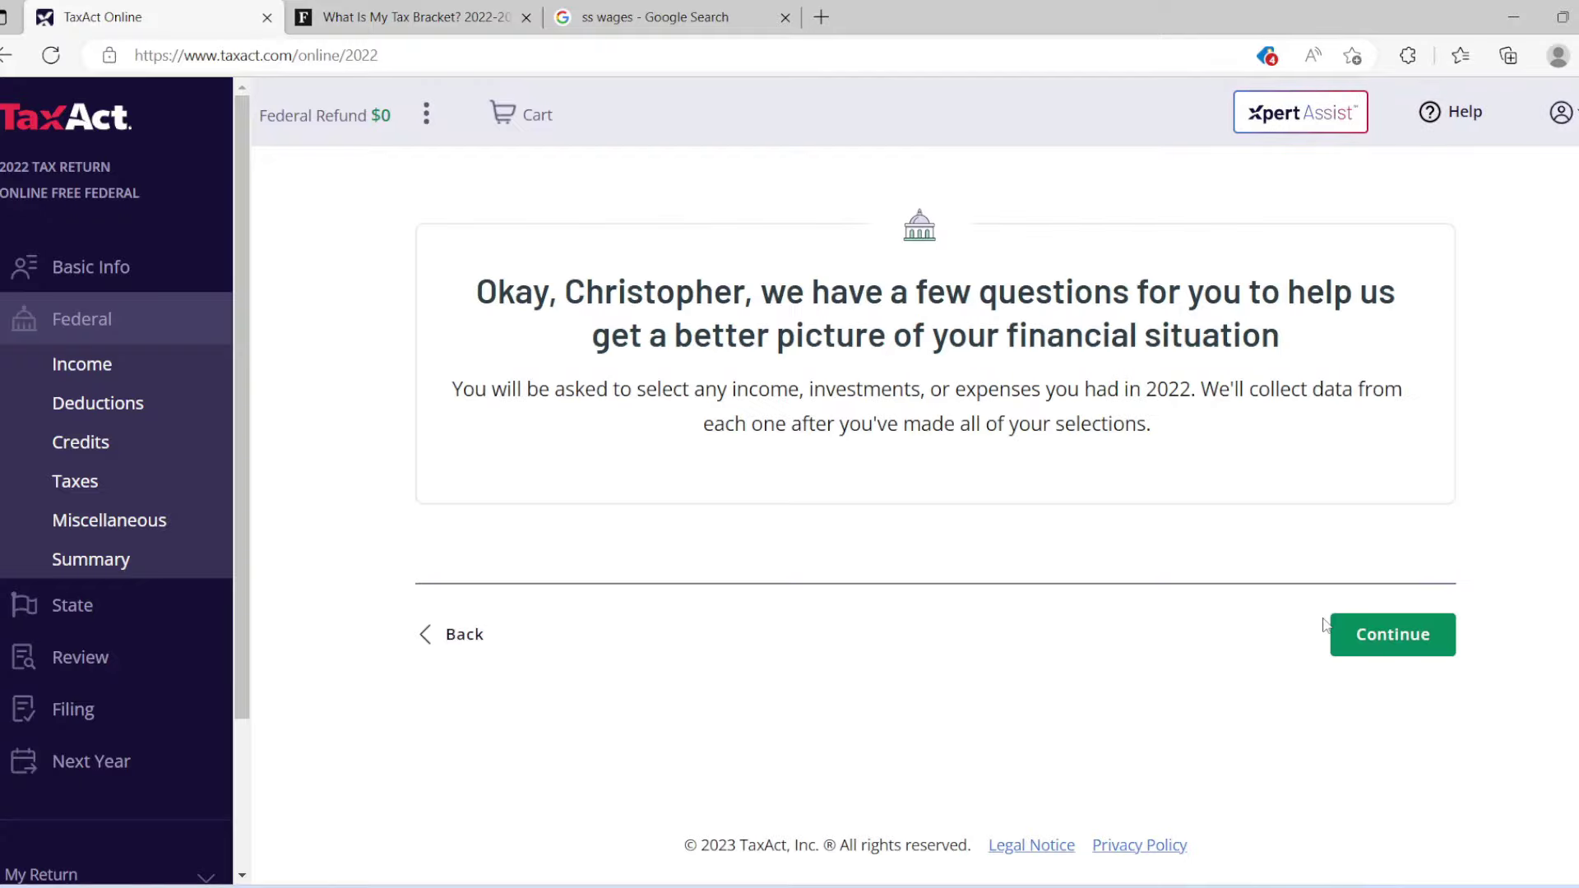
Report Employee (Form W-2) wages as the income source.
{"action": "left_click", "coordinate": [1392, 635]}
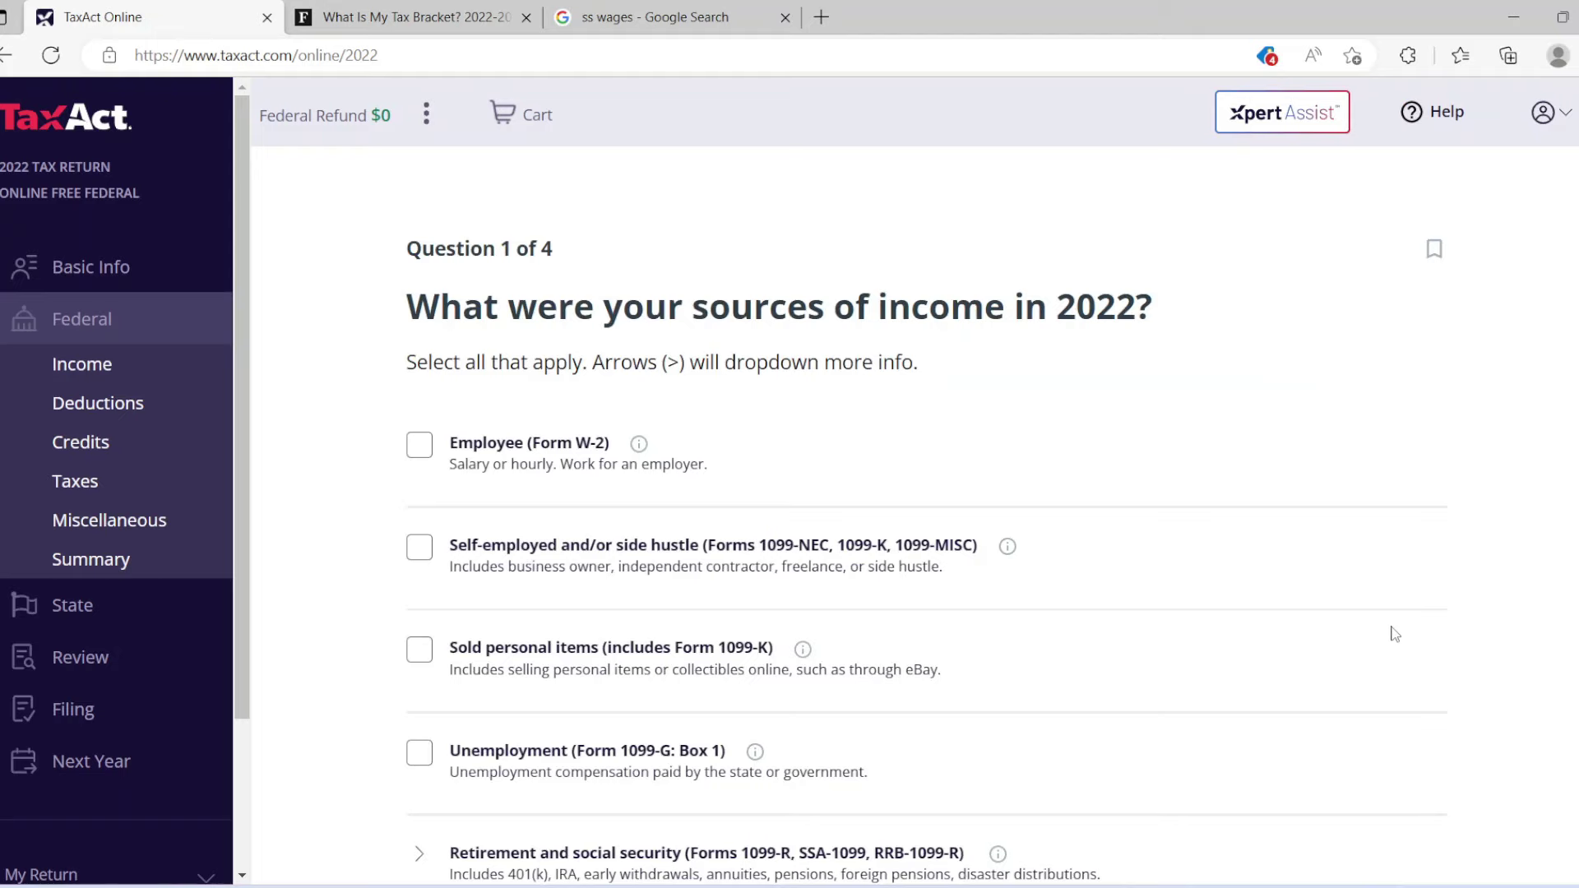
{"action": "scroll", "coordinate": [925, 553], "scroll_direction": "down", "scroll_amount": 3}
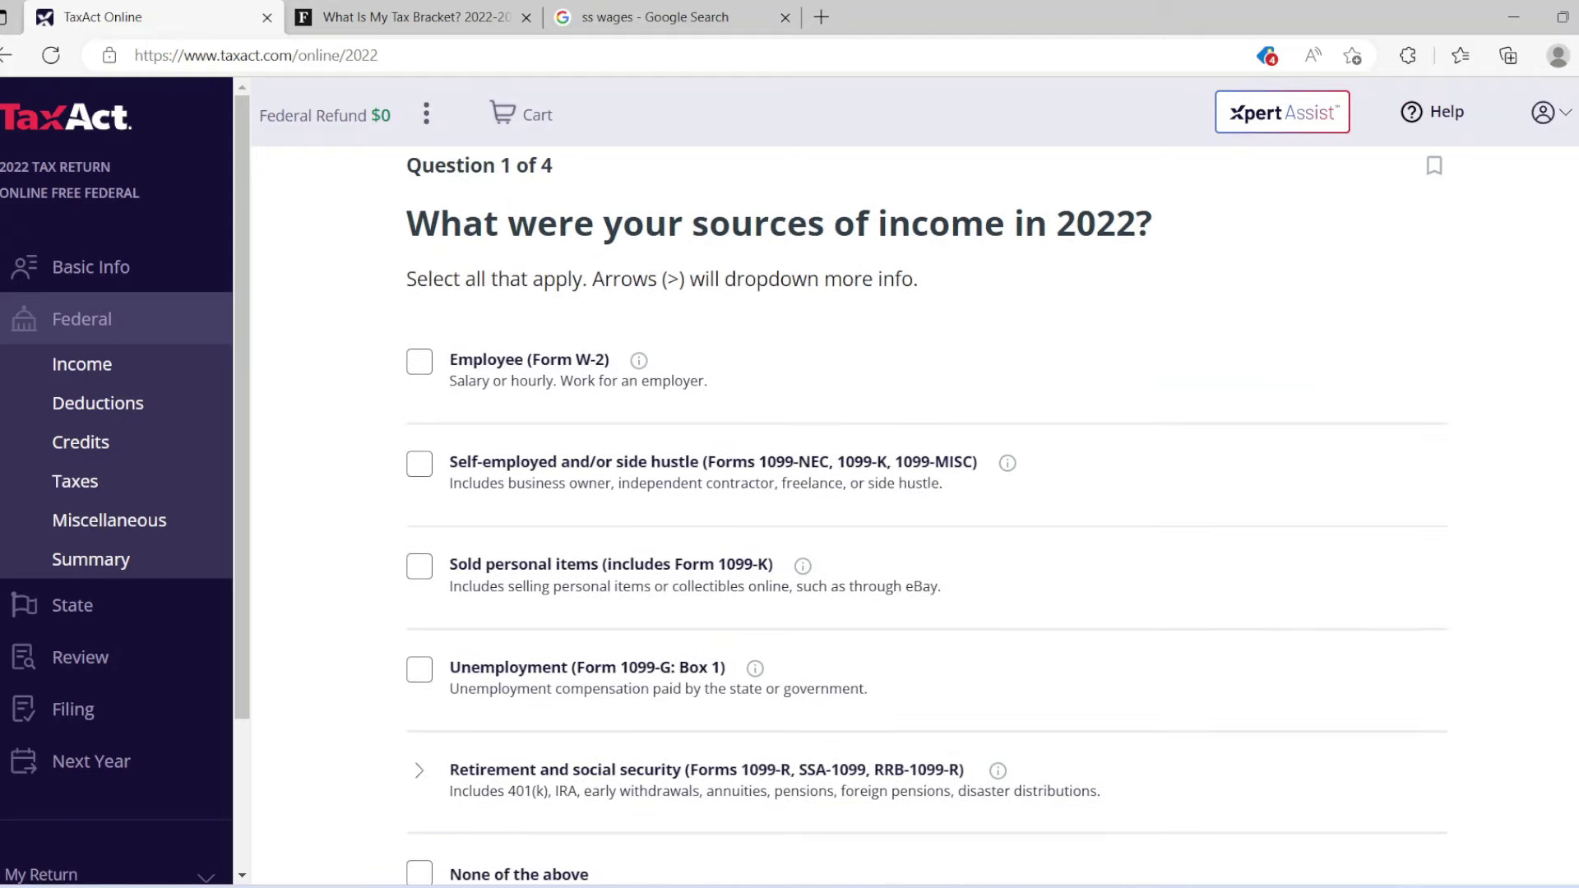
{"action": "scroll", "coordinate": [926, 553], "scroll_direction": "up", "scroll_amount": 2}
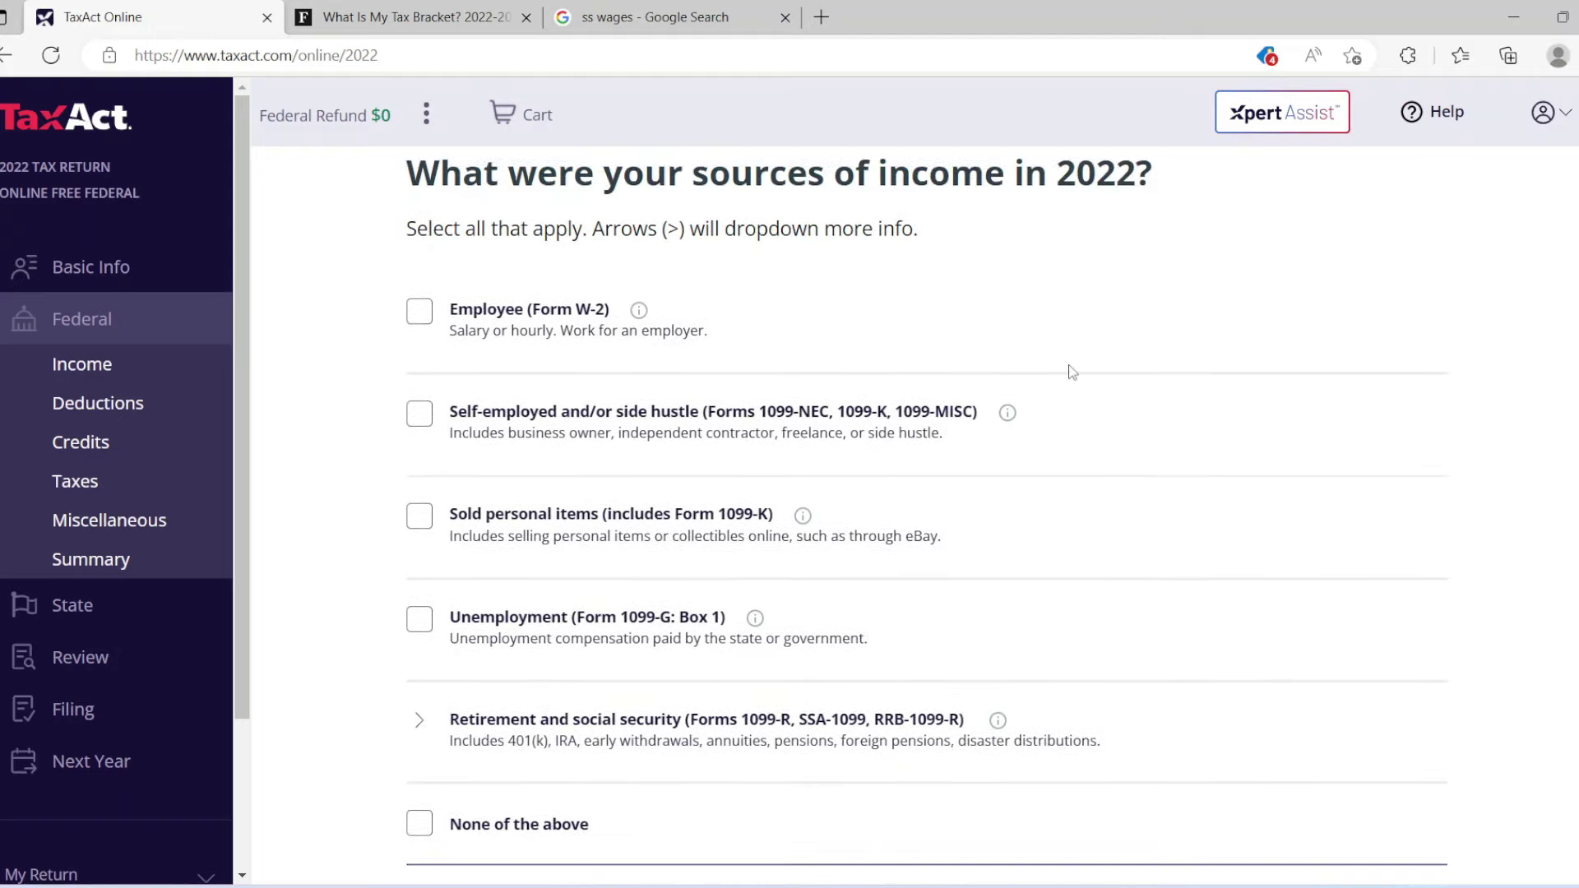
{"action": "left_click", "coordinate": [421, 312]}
{"action": "scroll", "coordinate": [1416, 683], "scroll_direction": "down", "scroll_amount": 3}
{"action": "left_click", "coordinate": [1342, 720]}
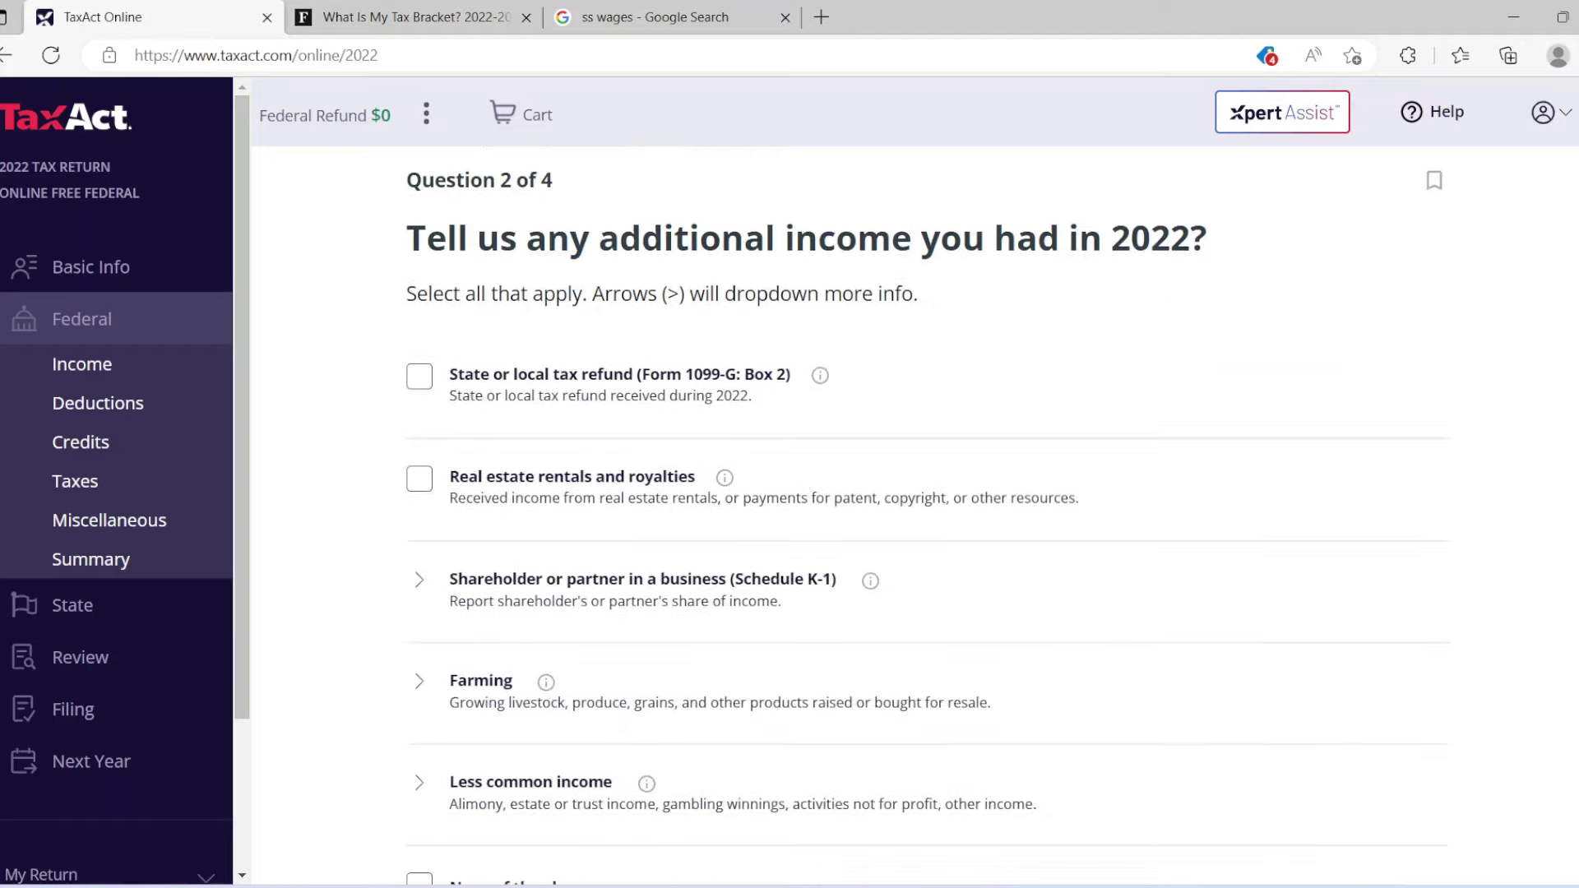
Answer None of the above for additional income, investments and expenses.
{"action": "scroll", "coordinate": [1165, 543], "scroll_direction": "down", "scroll_amount": 3}
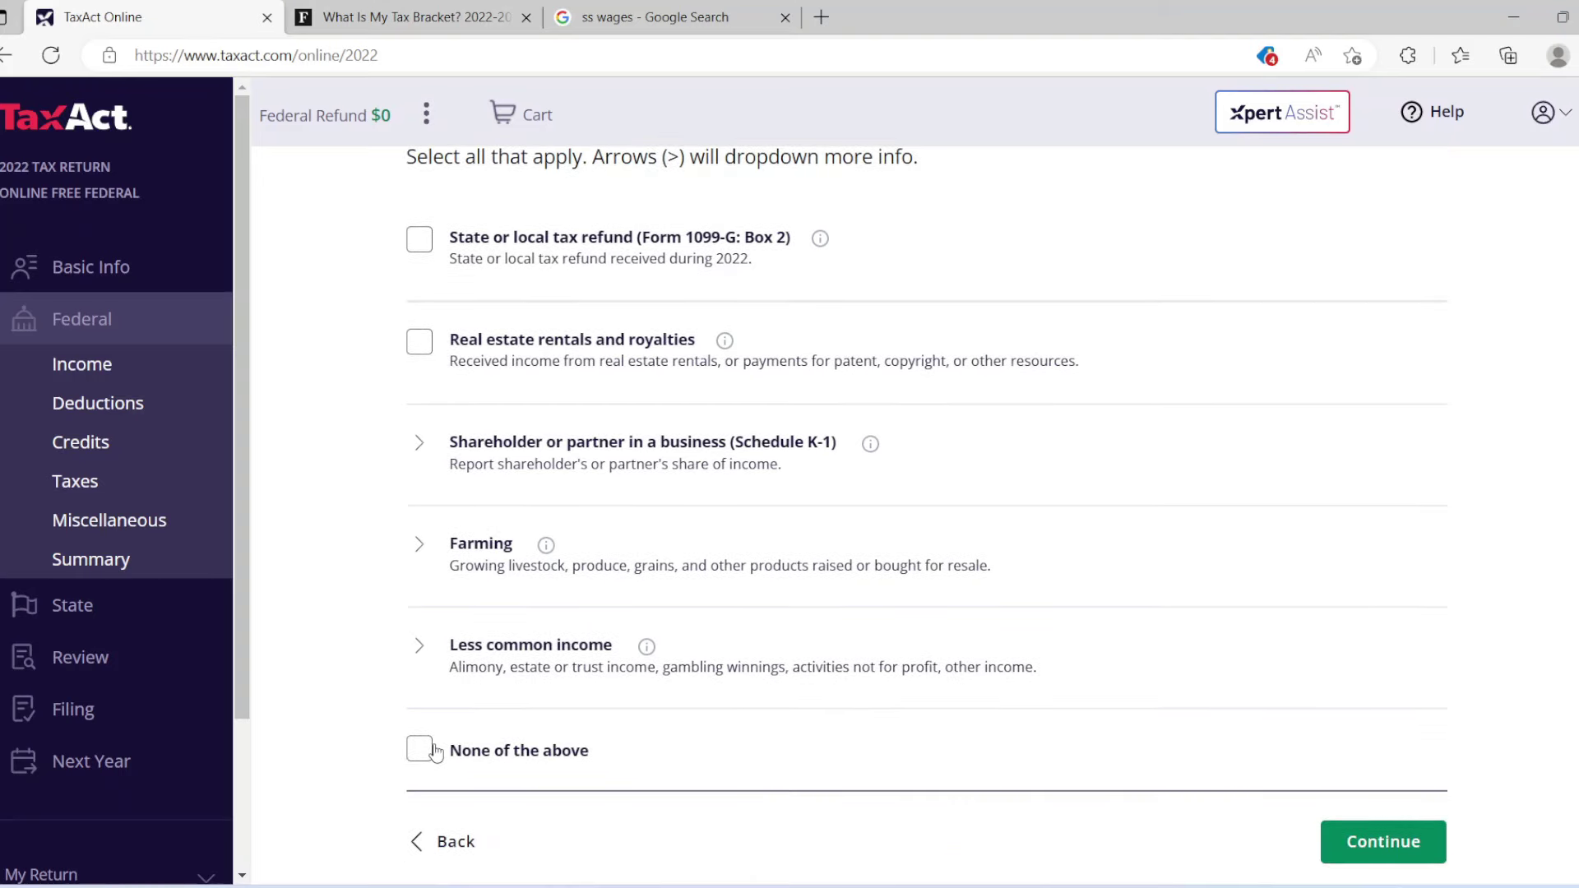
{"action": "left_click", "coordinate": [429, 746]}
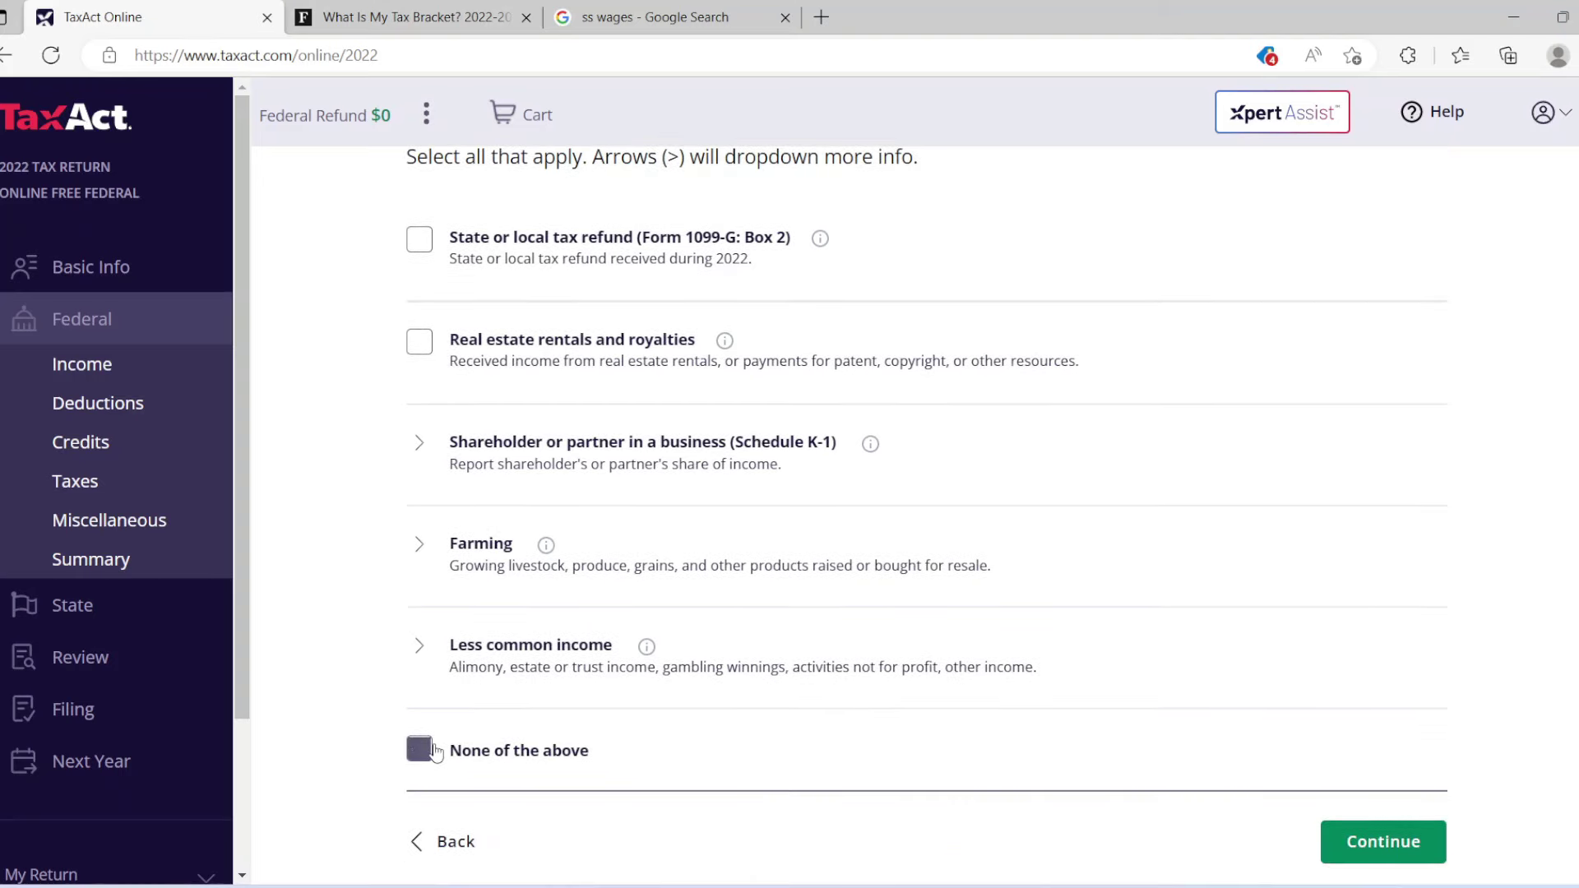
{"action": "left_click", "coordinate": [1358, 847]}
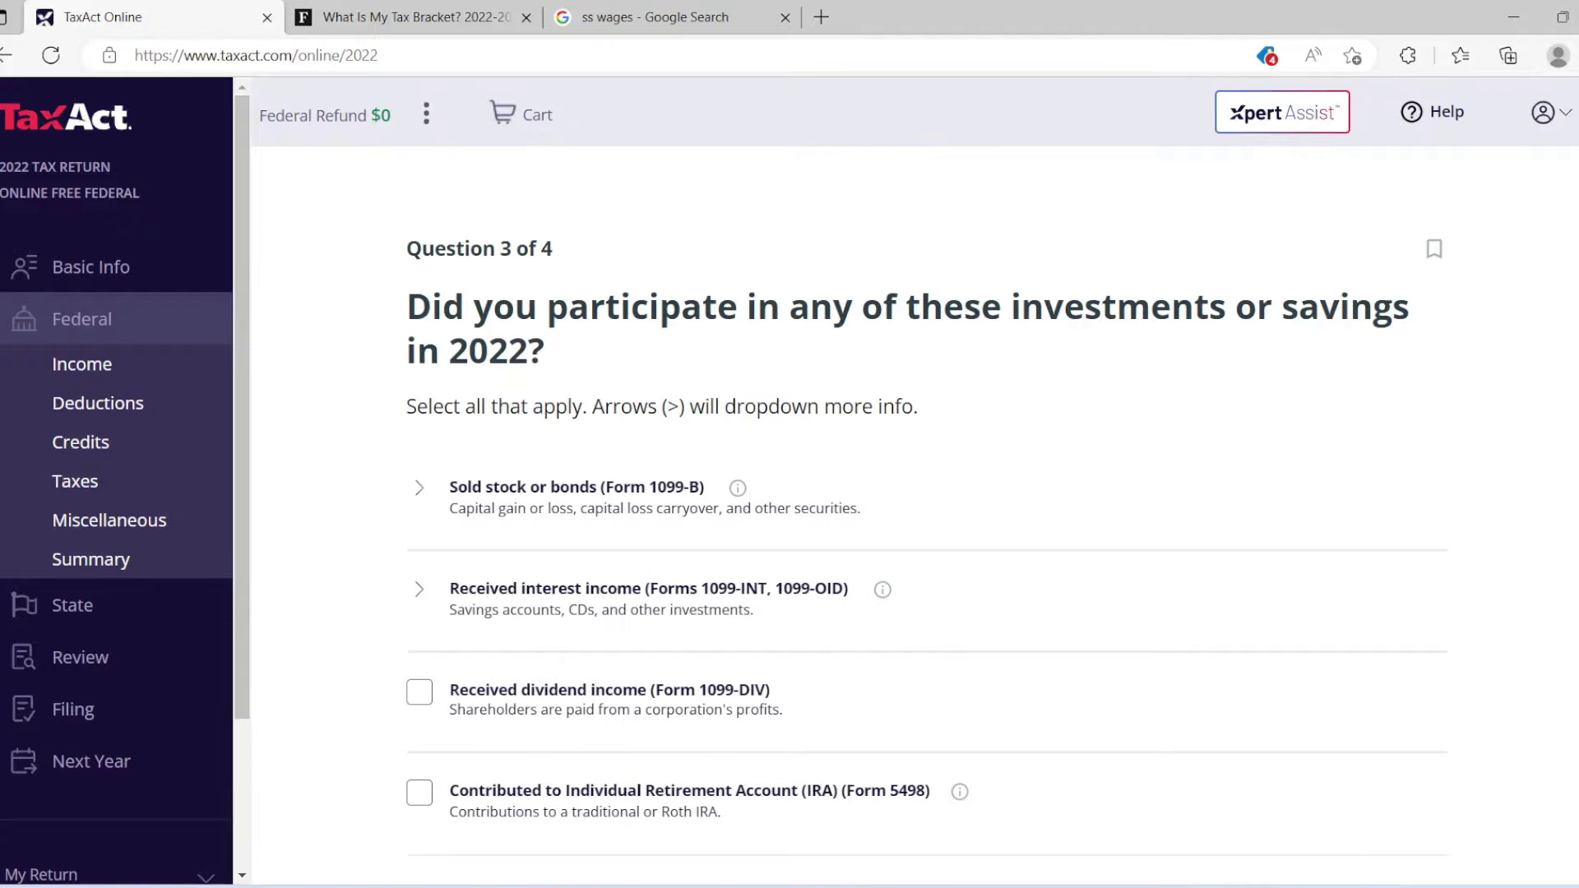
{"action": "scroll", "coordinate": [926, 516], "scroll_direction": "down", "scroll_amount": 5}
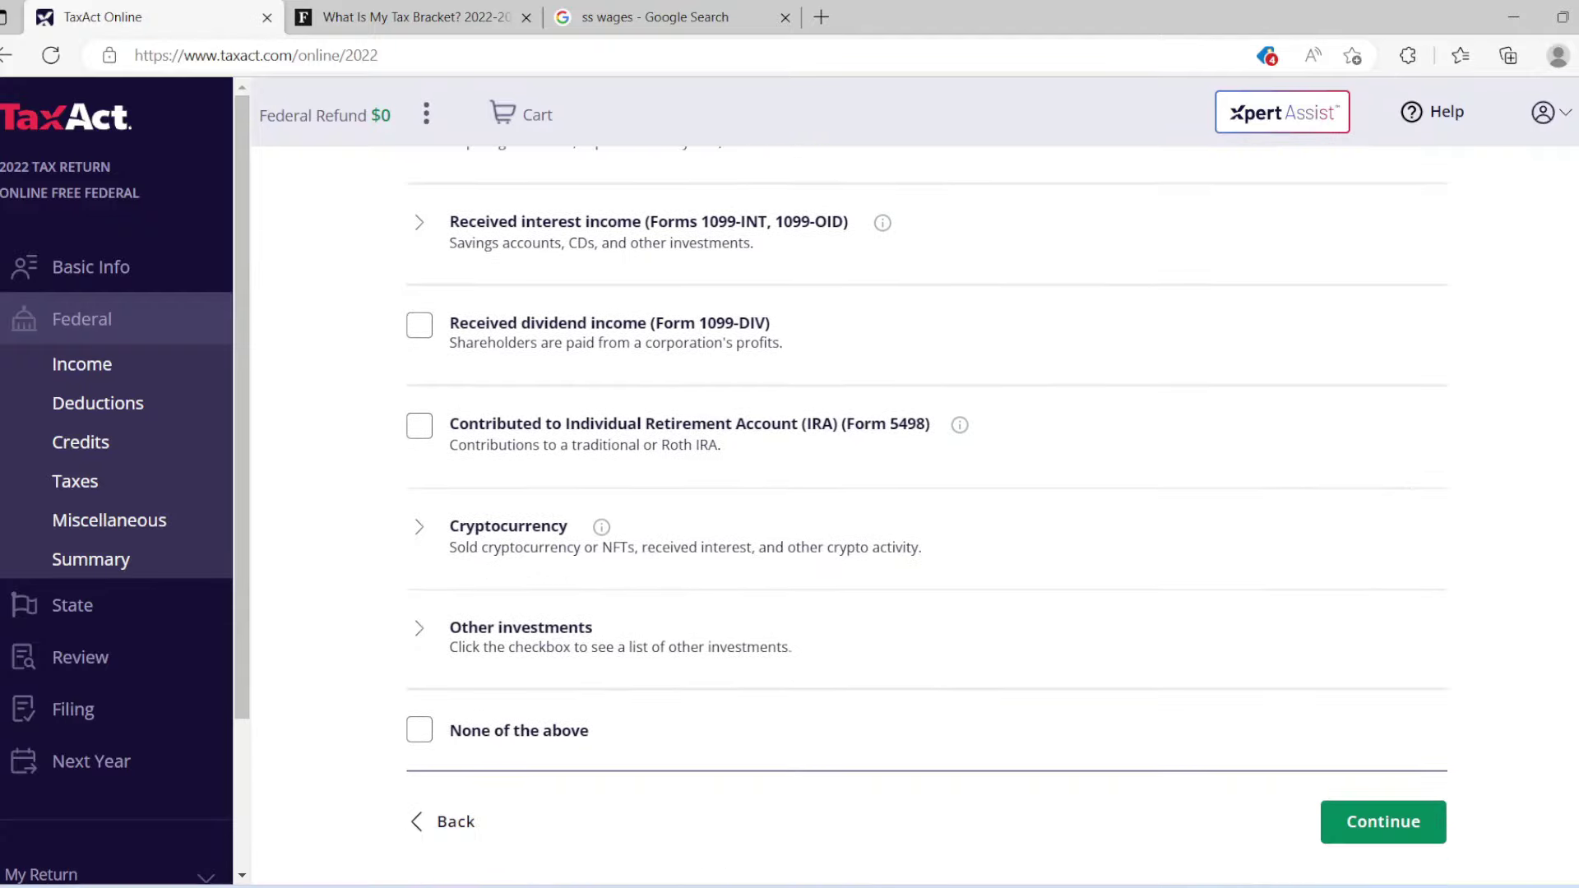
{"action": "left_click", "coordinate": [480, 744]}
{"action": "left_click", "coordinate": [1361, 834]}
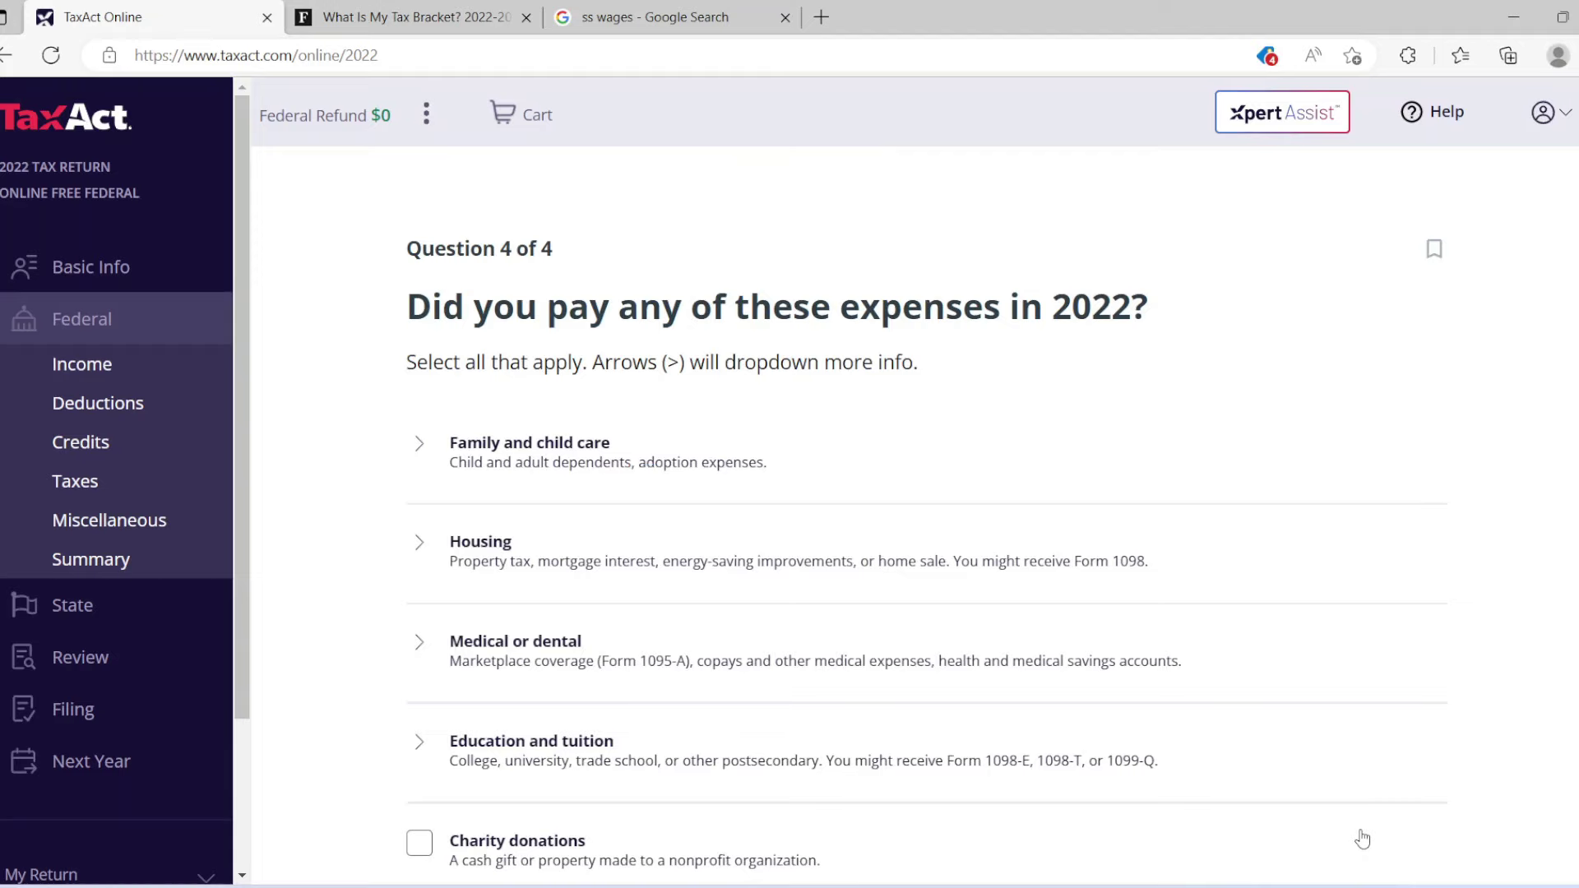
{"action": "scroll", "coordinate": [928, 515], "scroll_direction": "down", "scroll_amount": 3}
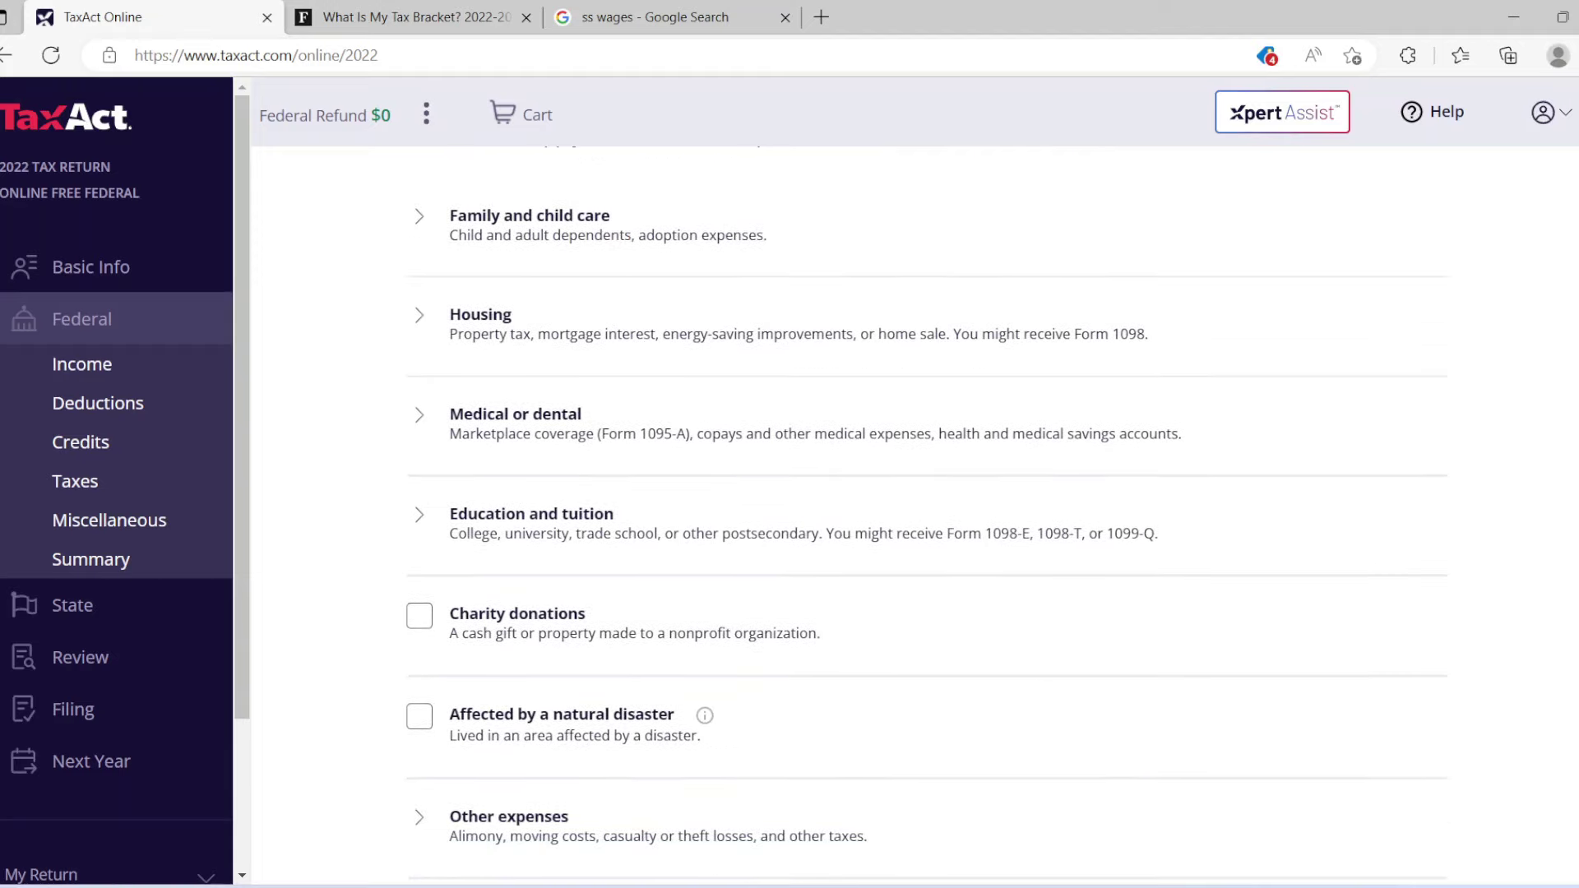
{"action": "scroll", "coordinate": [928, 515], "scroll_direction": "down", "scroll_amount": 2}
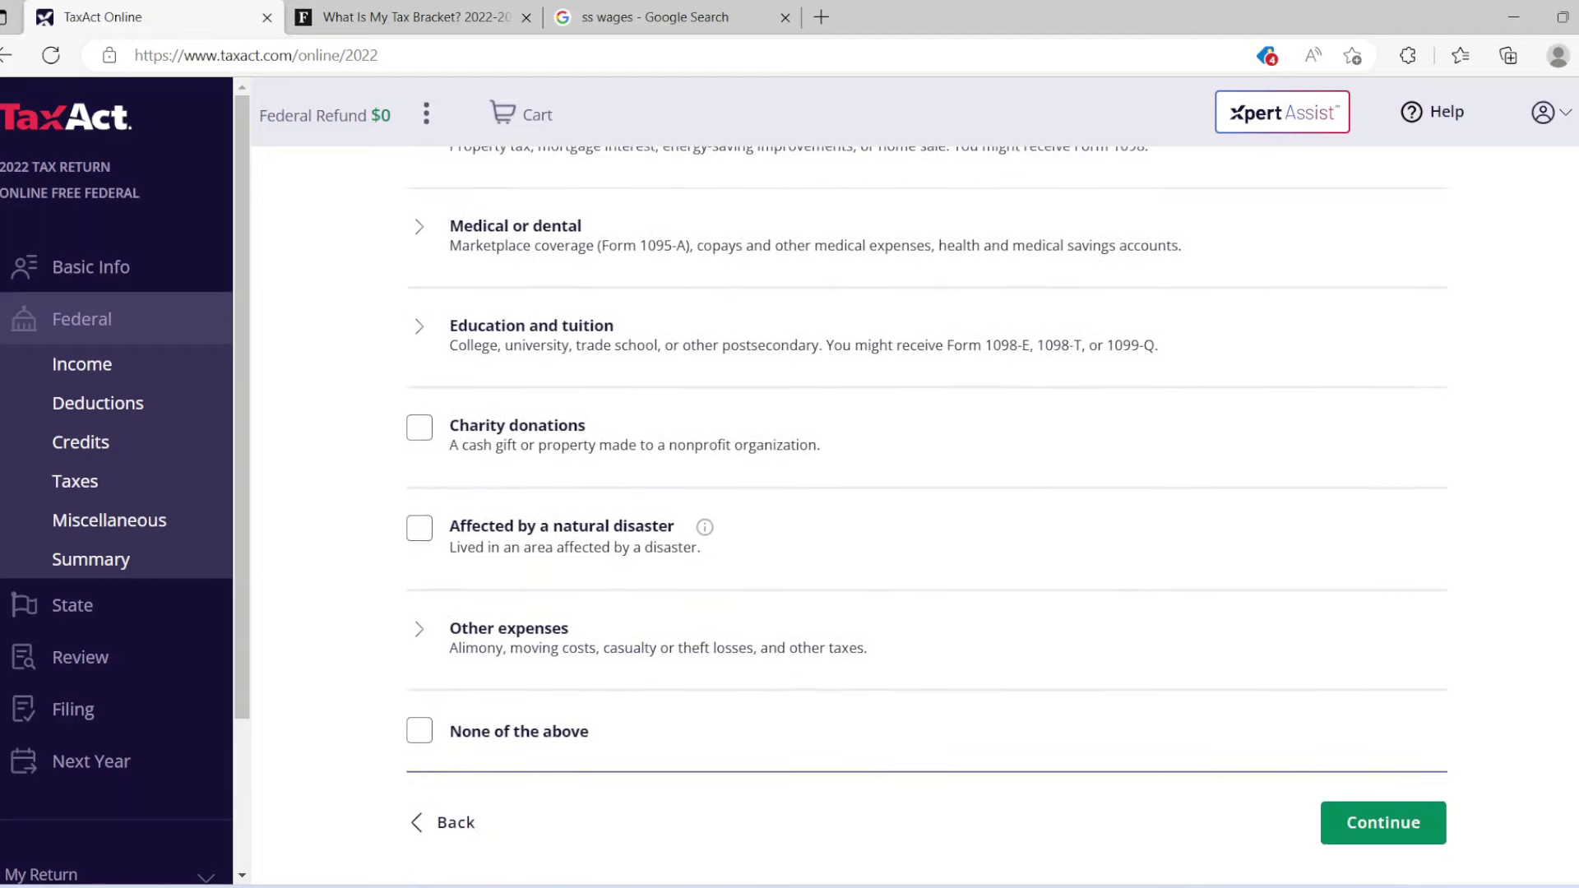
{"action": "left_click", "coordinate": [508, 731]}
{"action": "left_click", "coordinate": [1381, 822]}
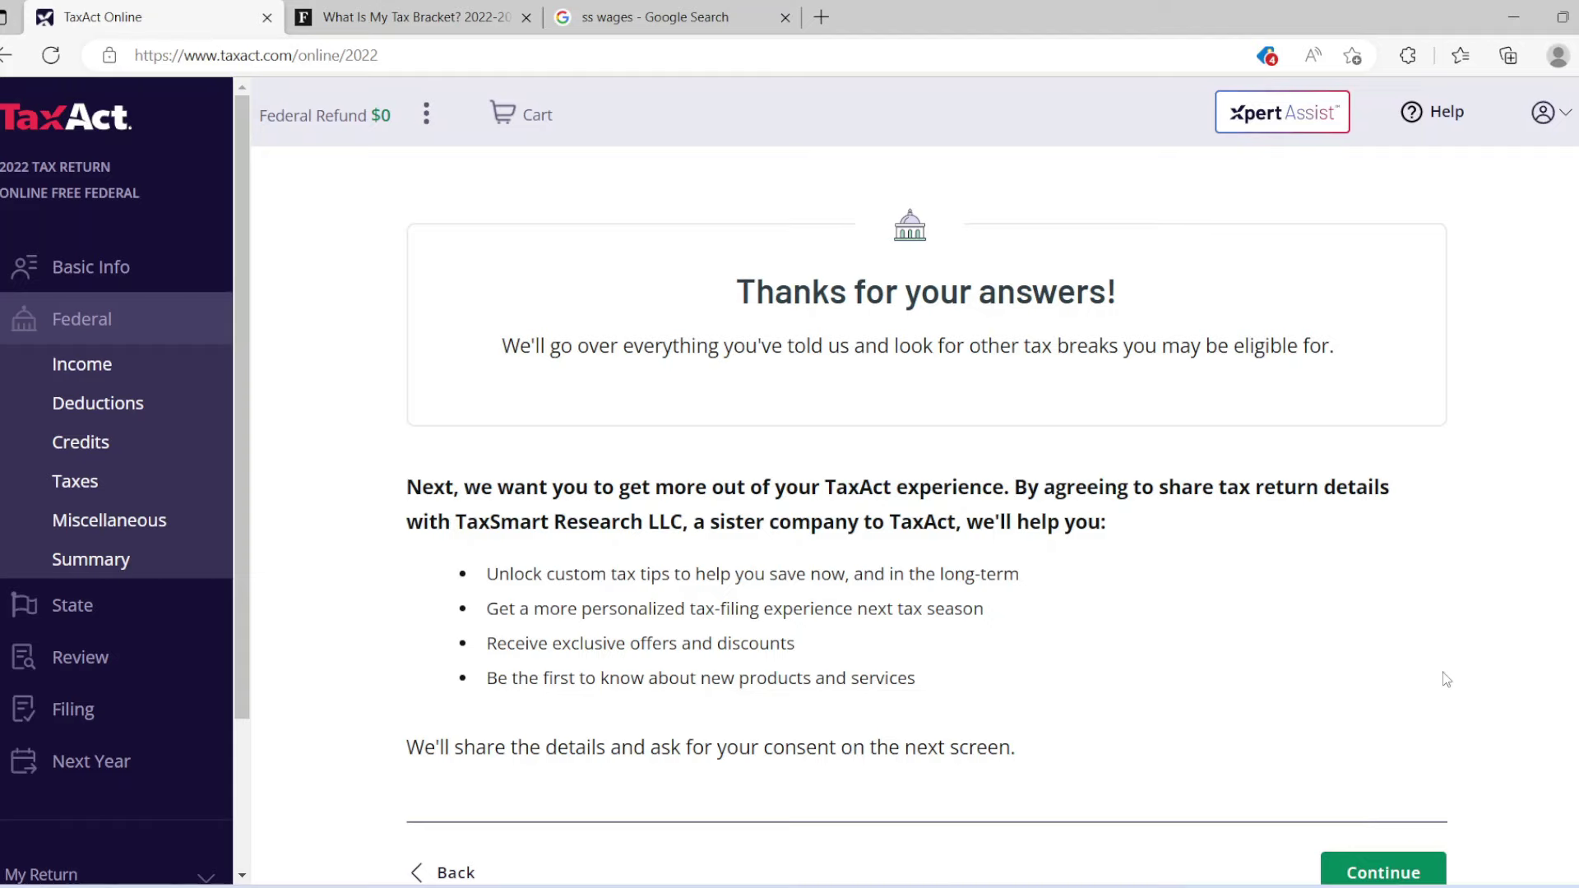
Respond to the TaxSmart data-sharing consent and begin the 2022 Income section.
{"action": "scroll", "coordinate": [1521, 501], "scroll_direction": "down", "scroll_amount": 1}
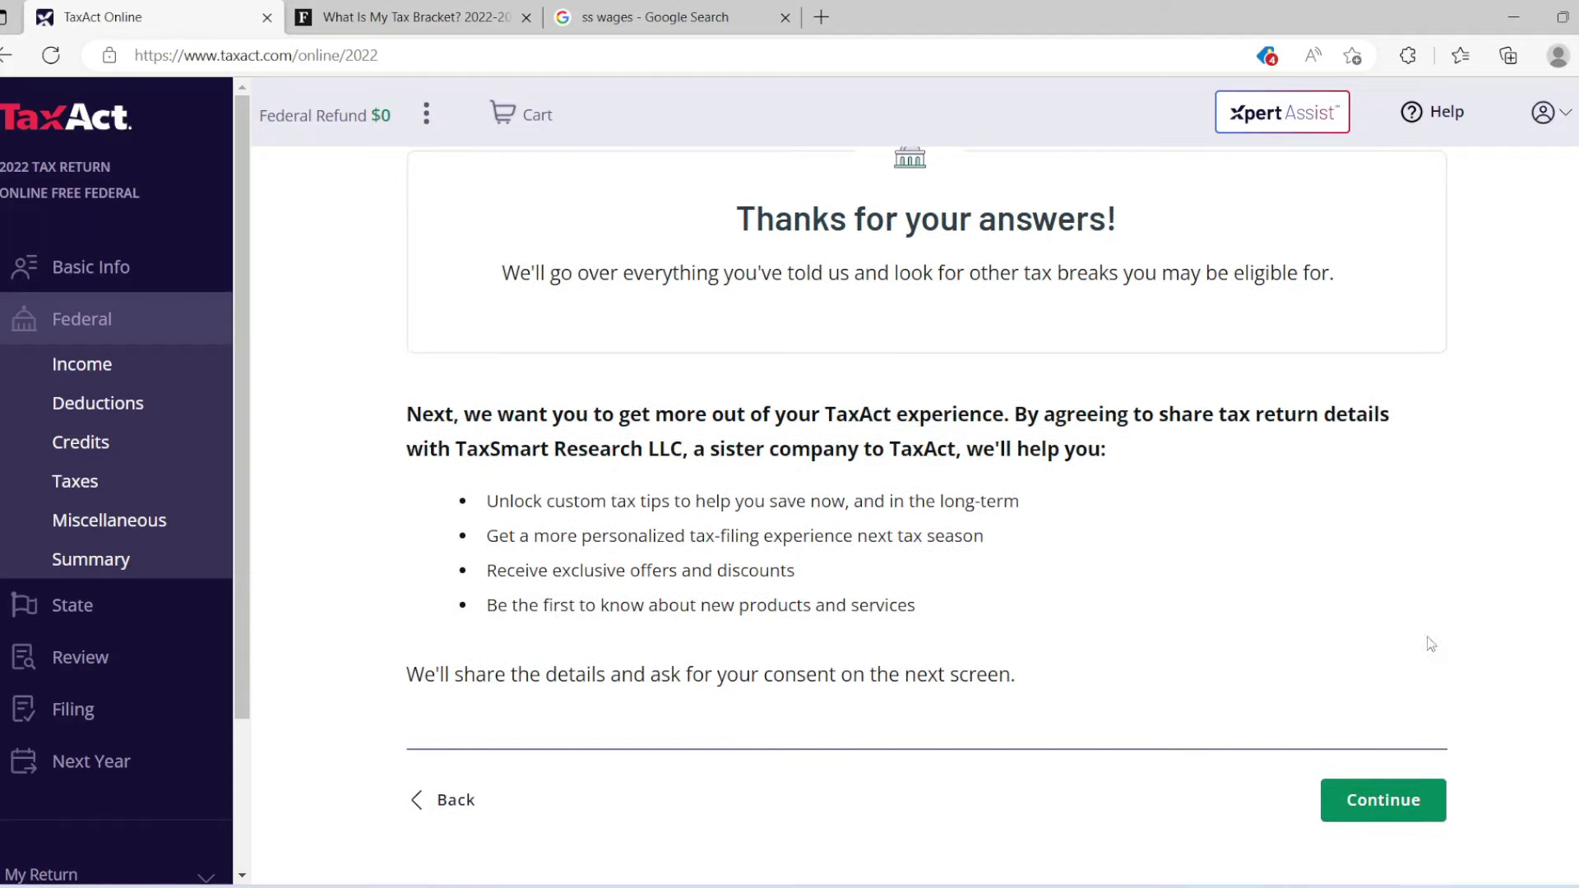
{"action": "left_click", "coordinate": [1371, 800]}
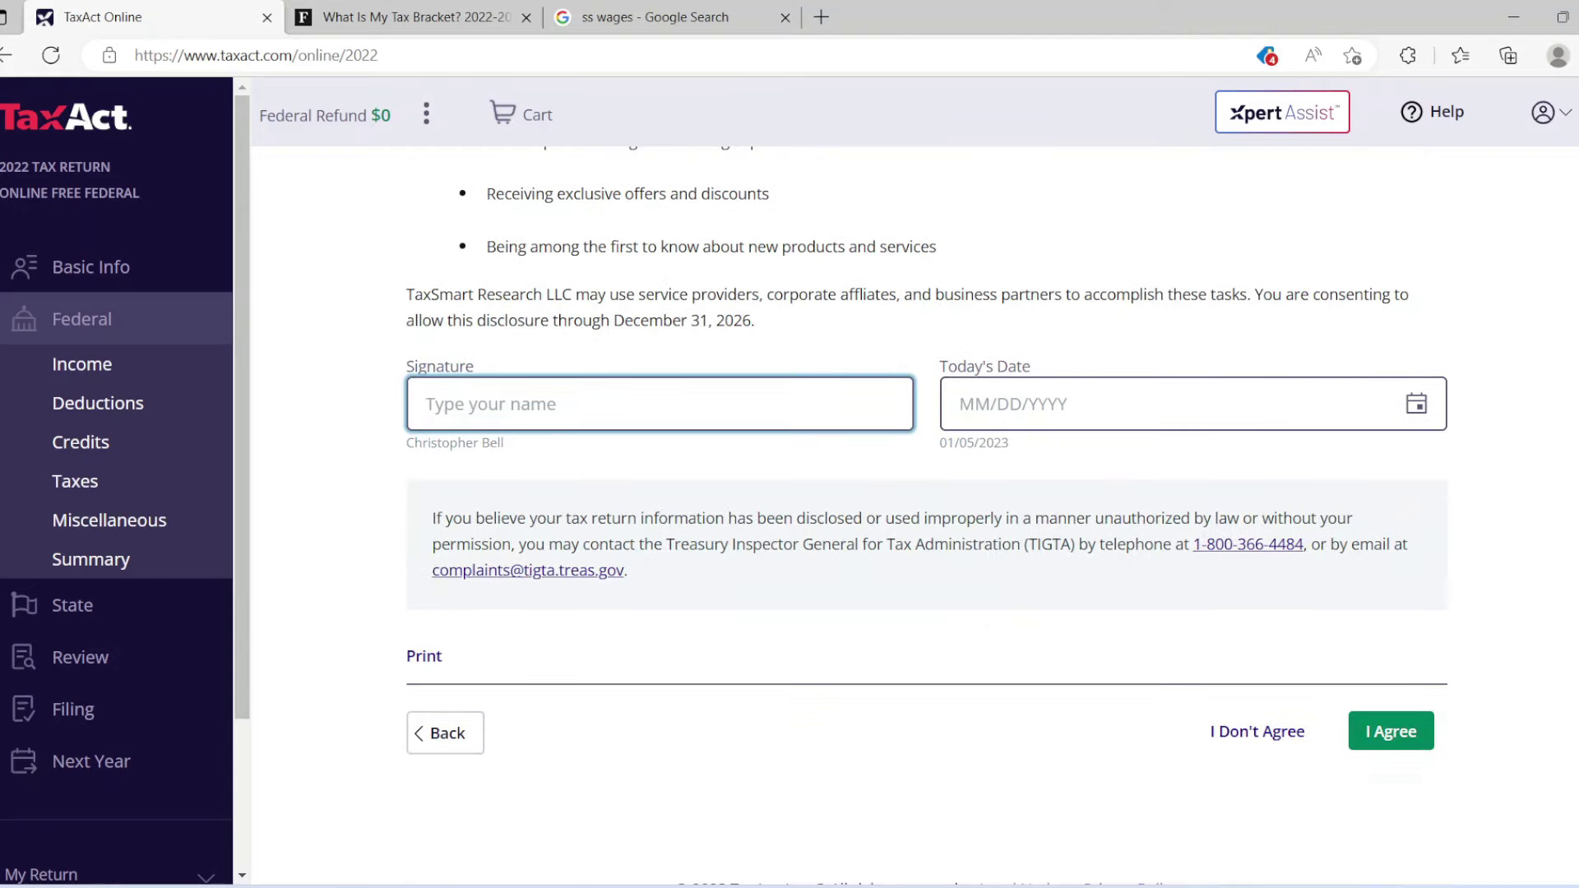
{"action": "left_click", "coordinate": [1254, 733]}
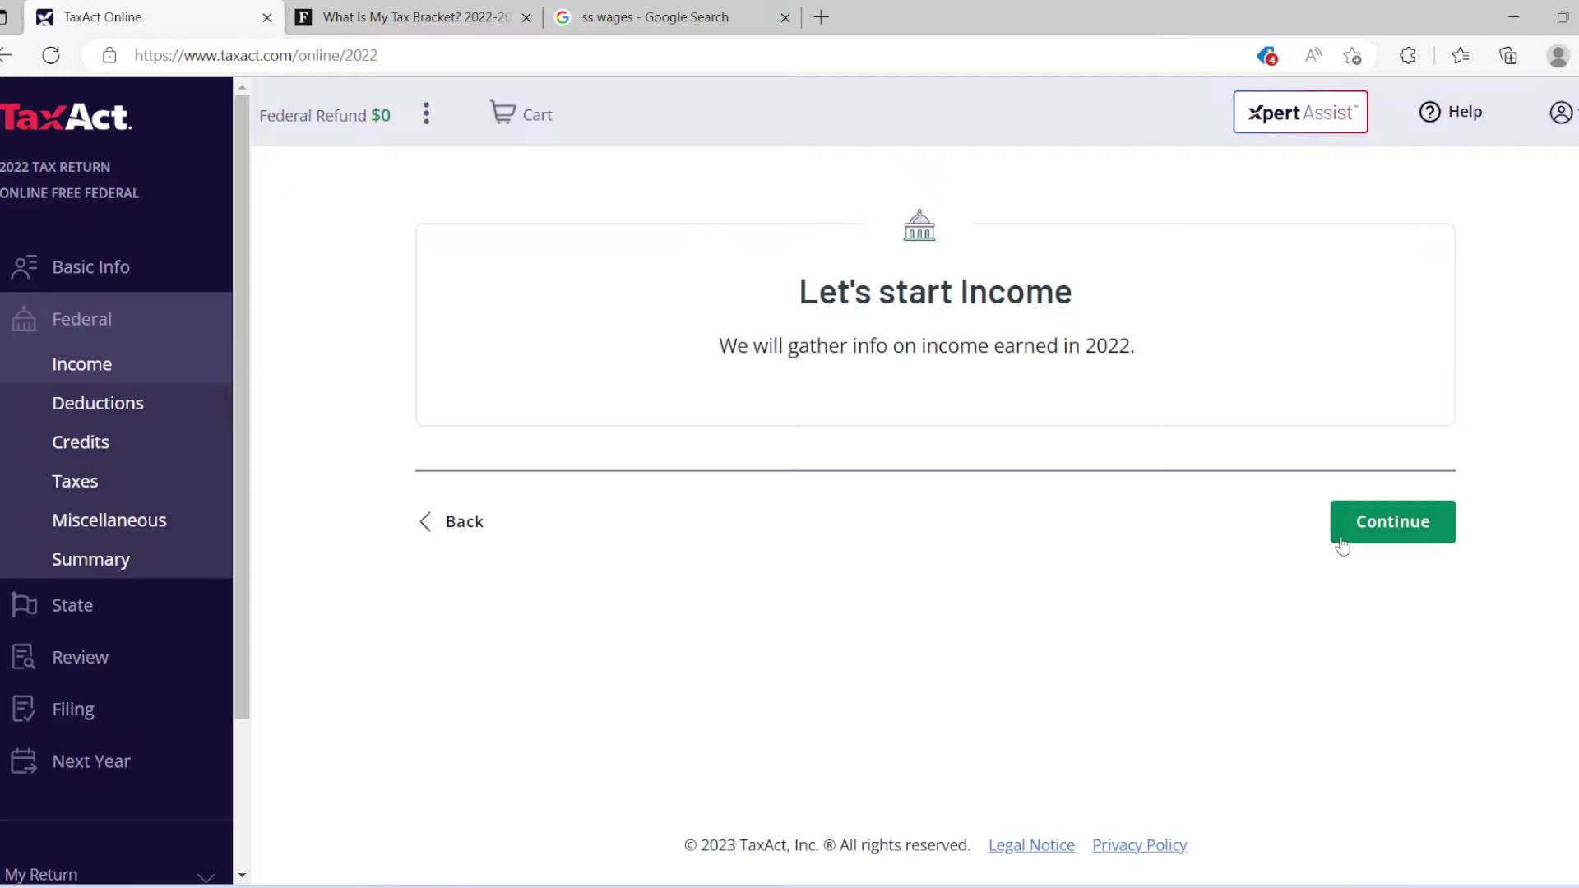
{"action": "left_click", "coordinate": [1393, 520]}
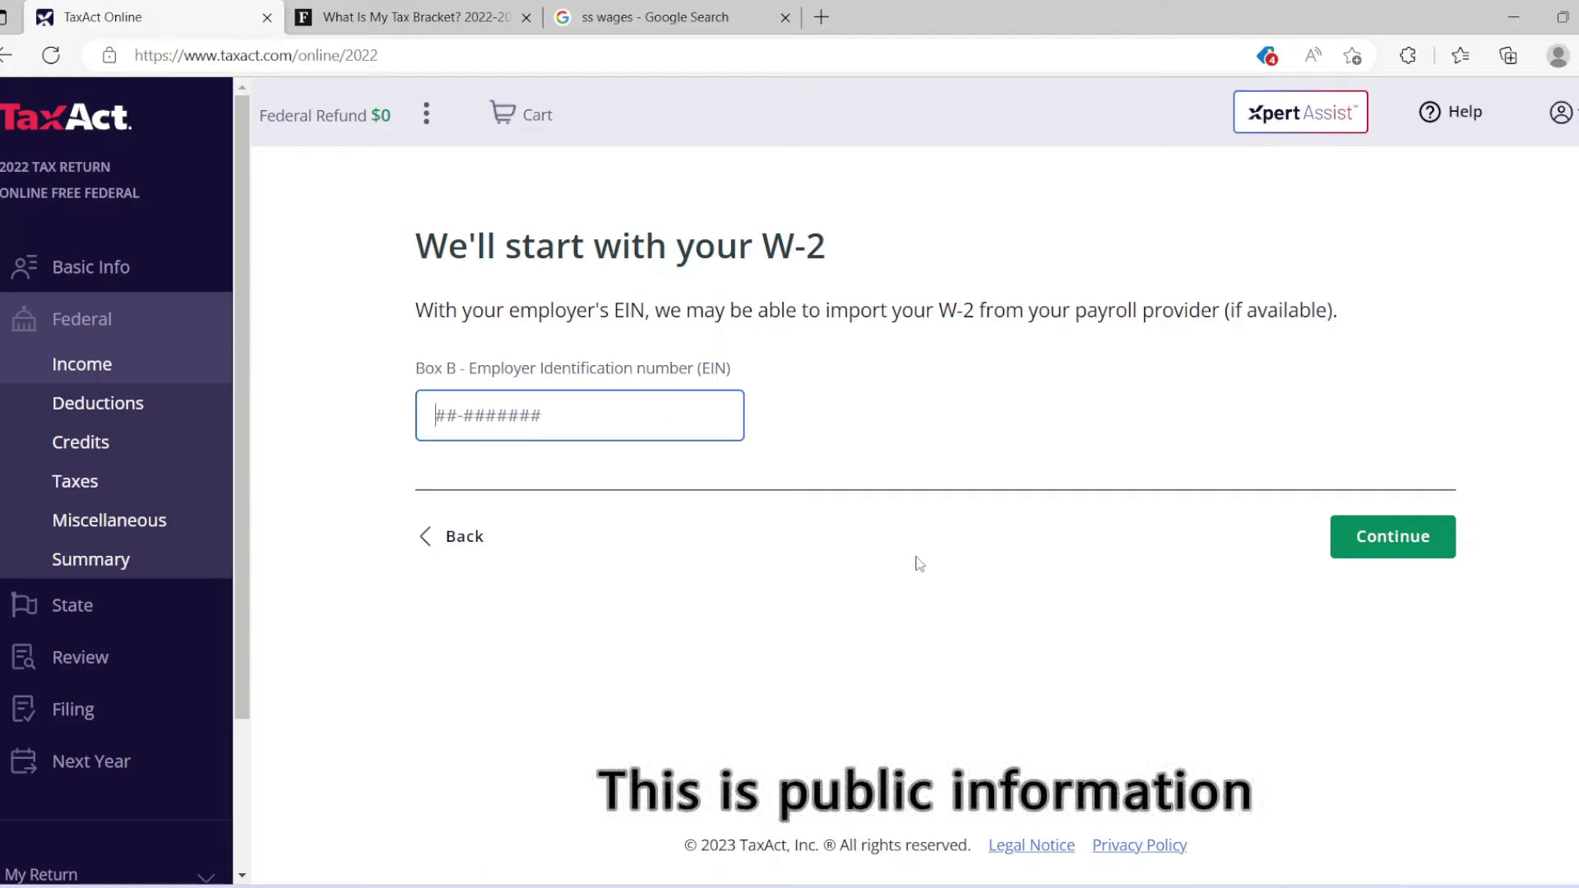
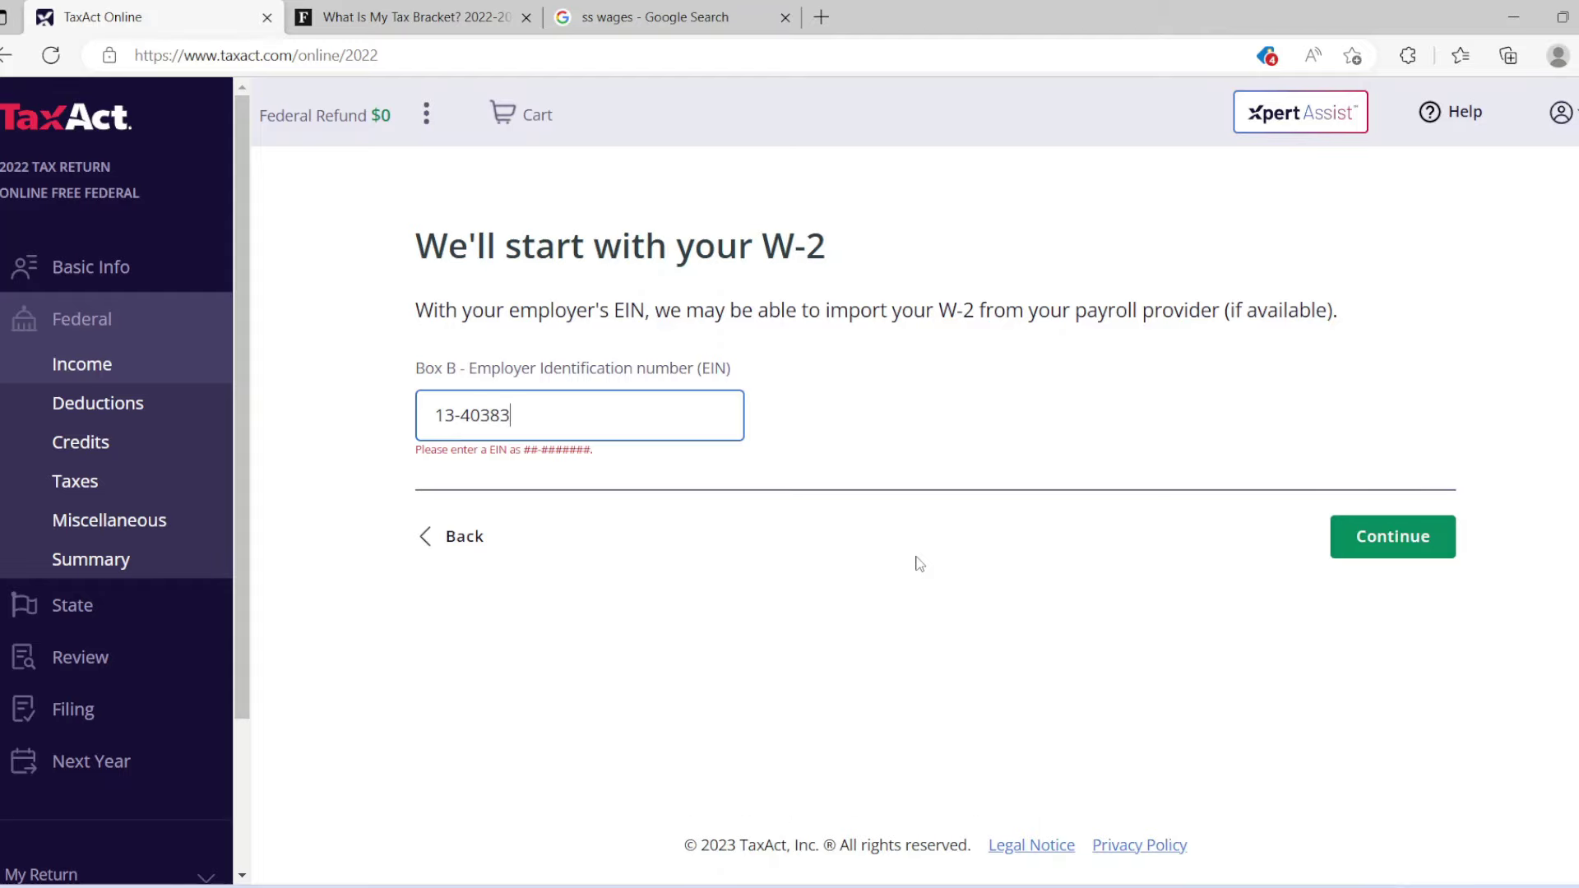
Enter the employer's EIN in Box B, then choose manual W-2 entry after import fails.
{"action": "left_click", "coordinate": [1388, 553]}
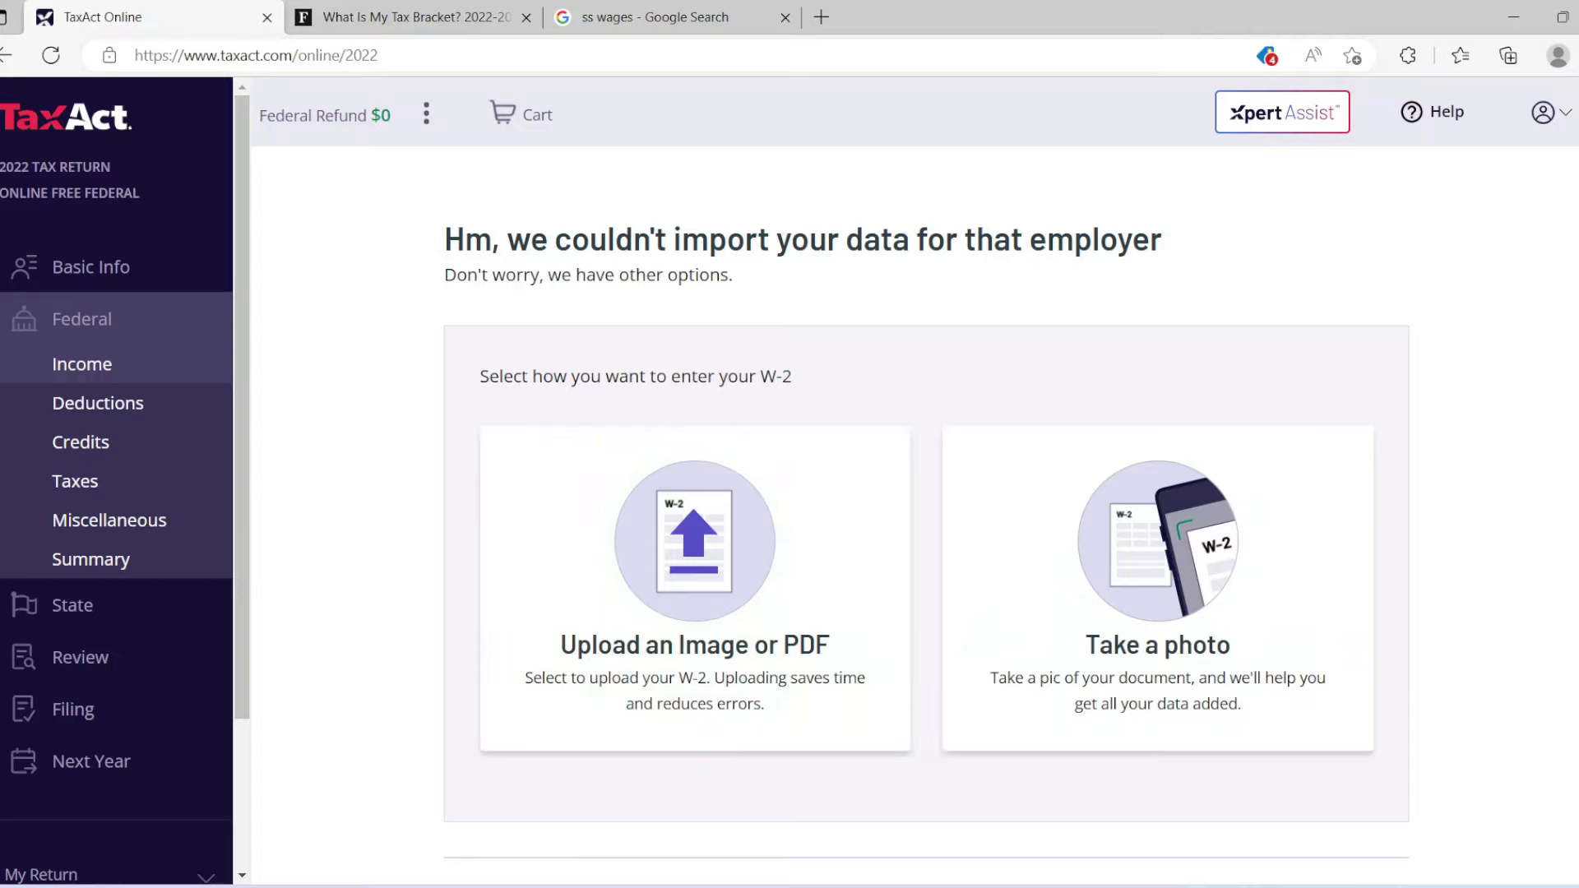
{"action": "scroll", "coordinate": [1332, 663], "scroll_direction": "down", "scroll_amount": 3}
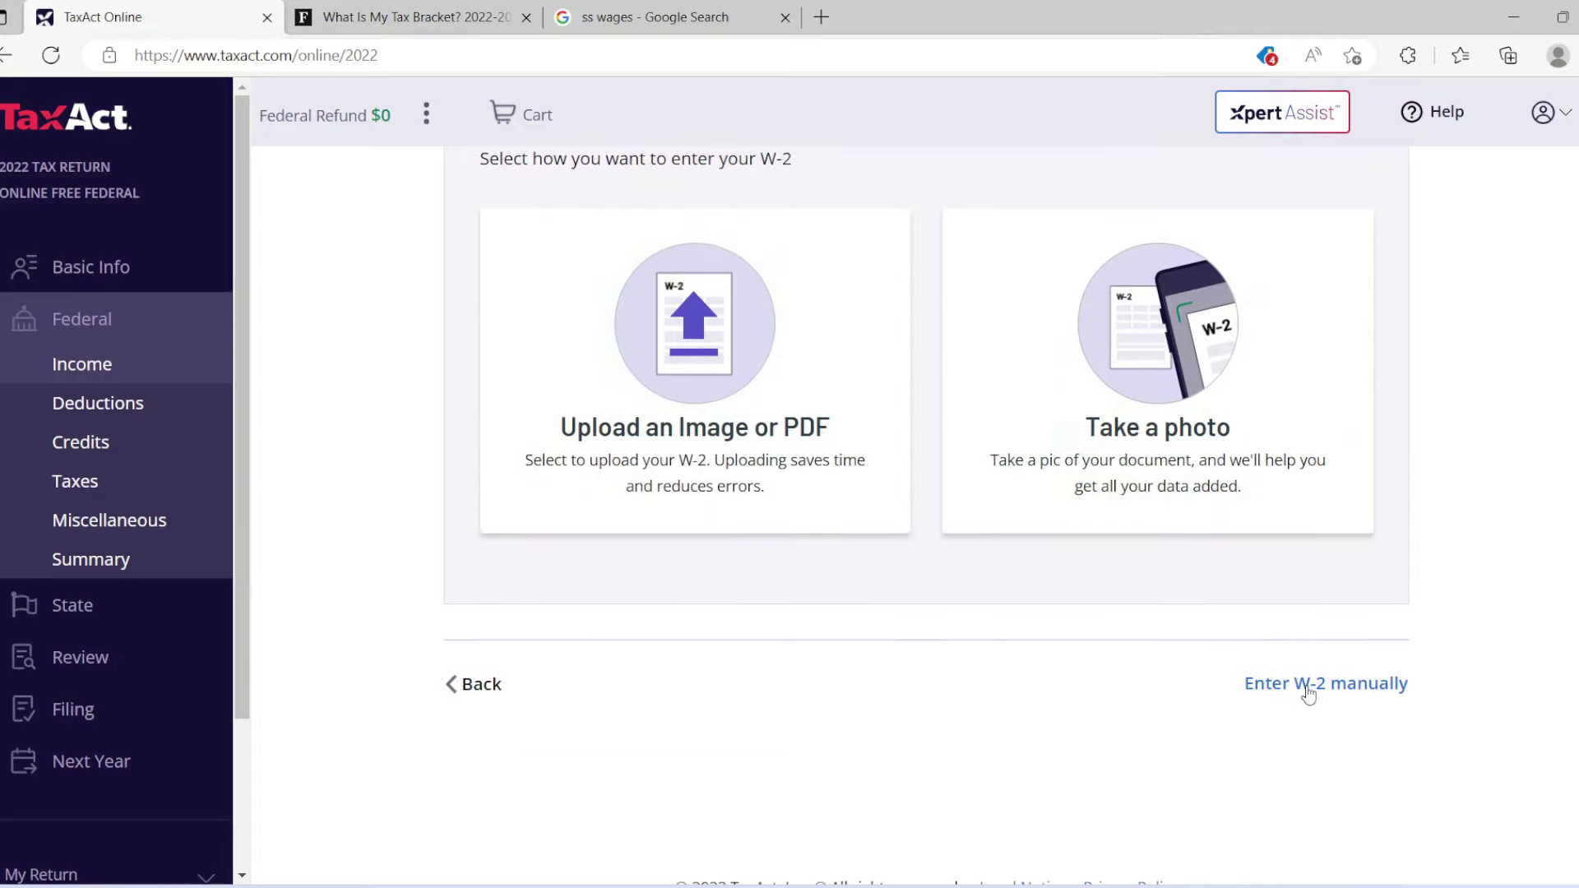
{"action": "left_click", "coordinate": [1308, 693]}
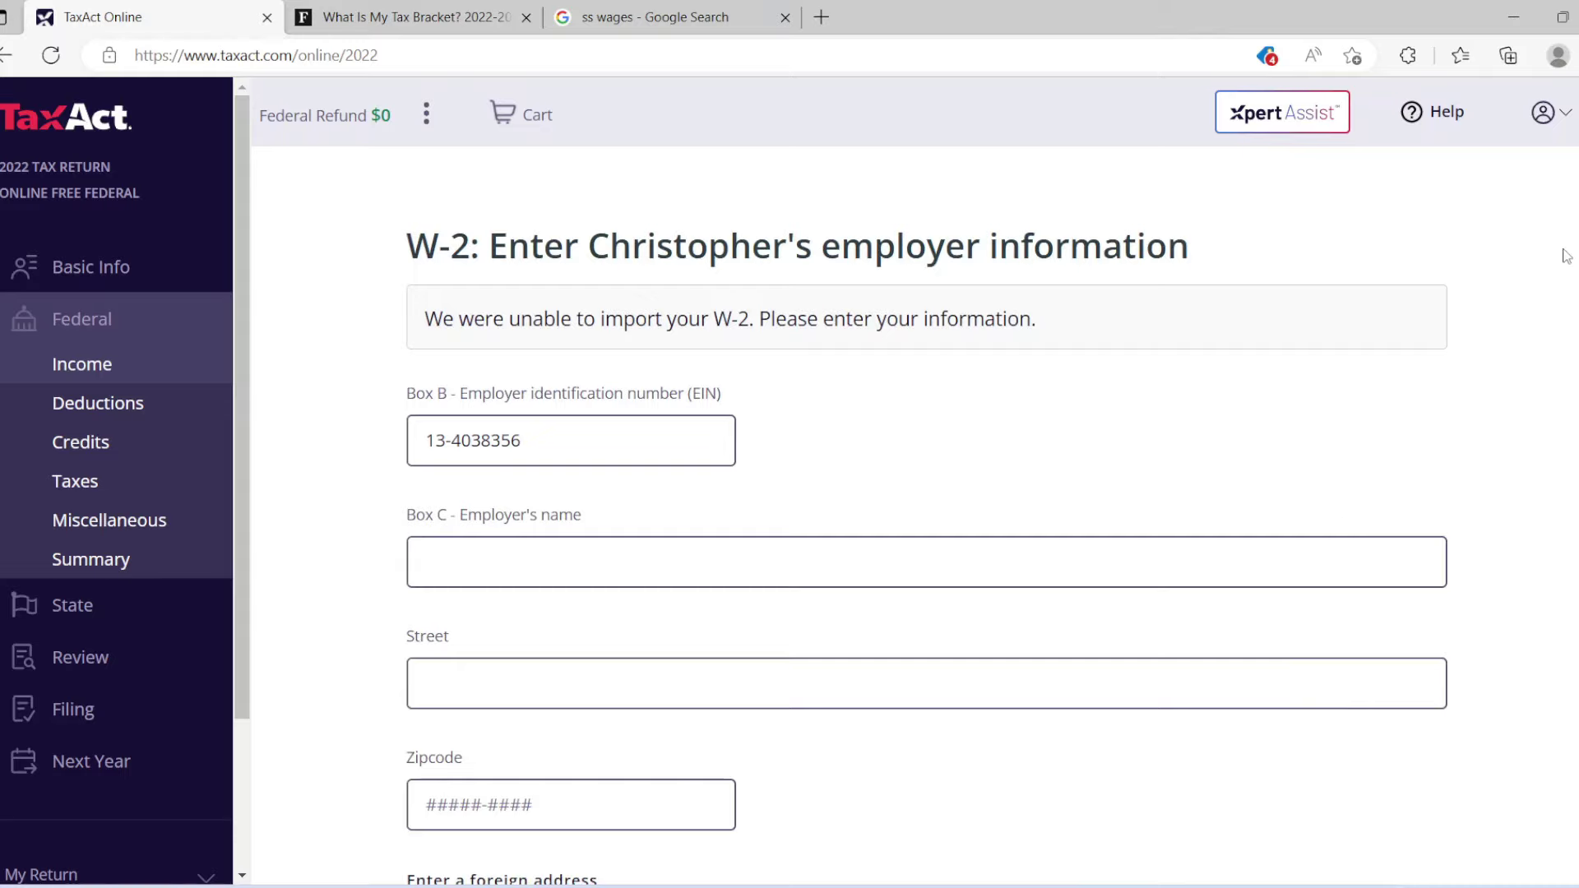
Enter employer PEPSI BOTTLING GROUP INC with its street address and ZIP, and save.
{"action": "scroll", "coordinate": [926, 515], "scroll_direction": "down", "scroll_amount": 2}
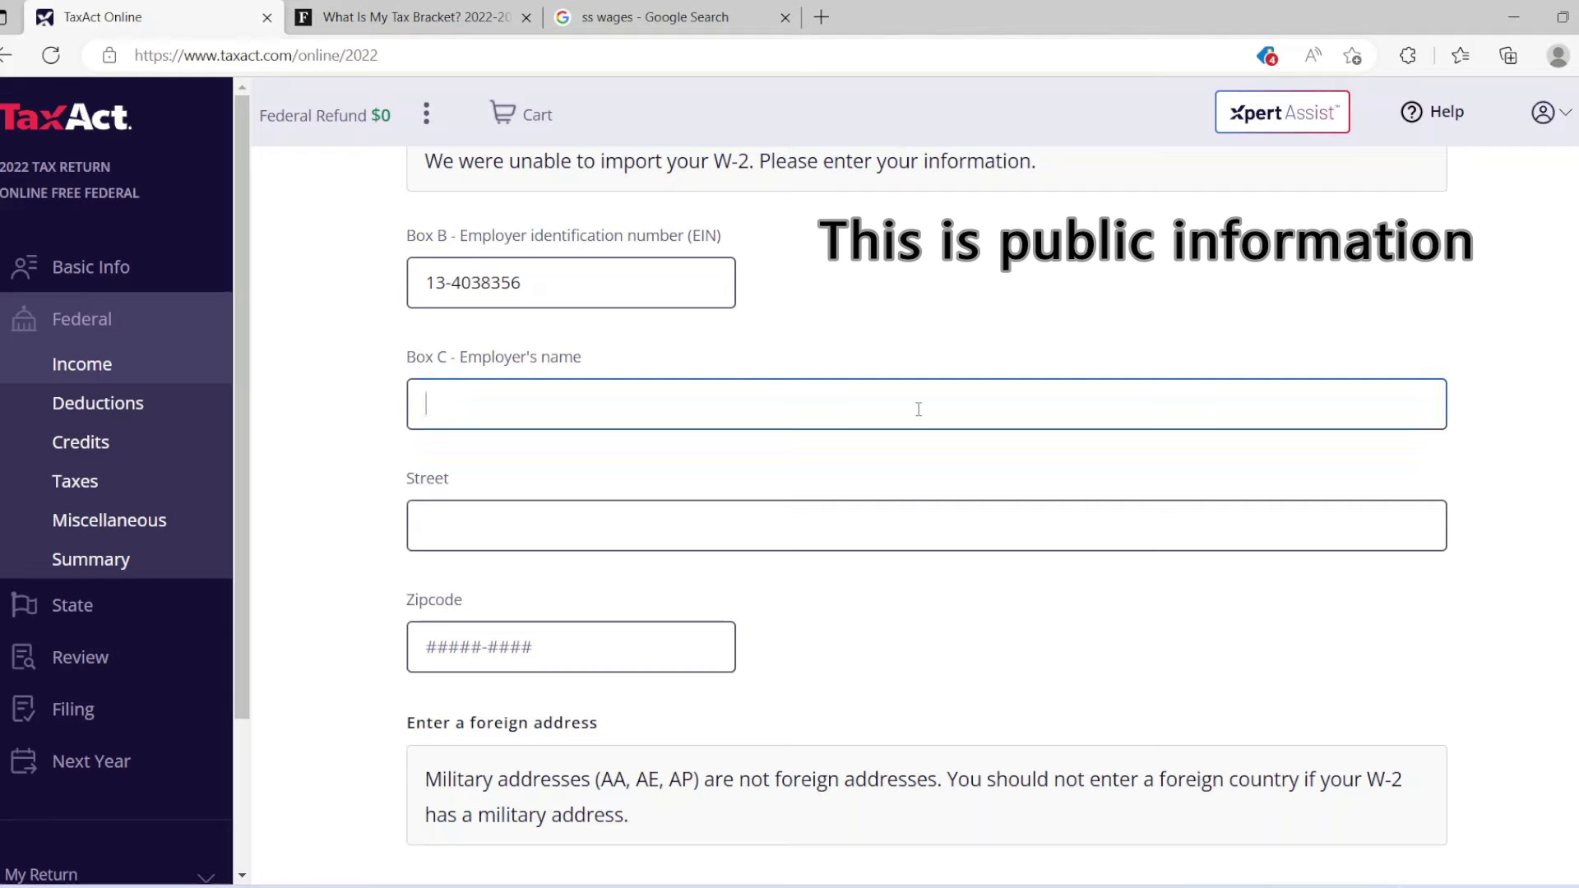
{"action": "type", "text": "PEPSI BOTTLING GR"}
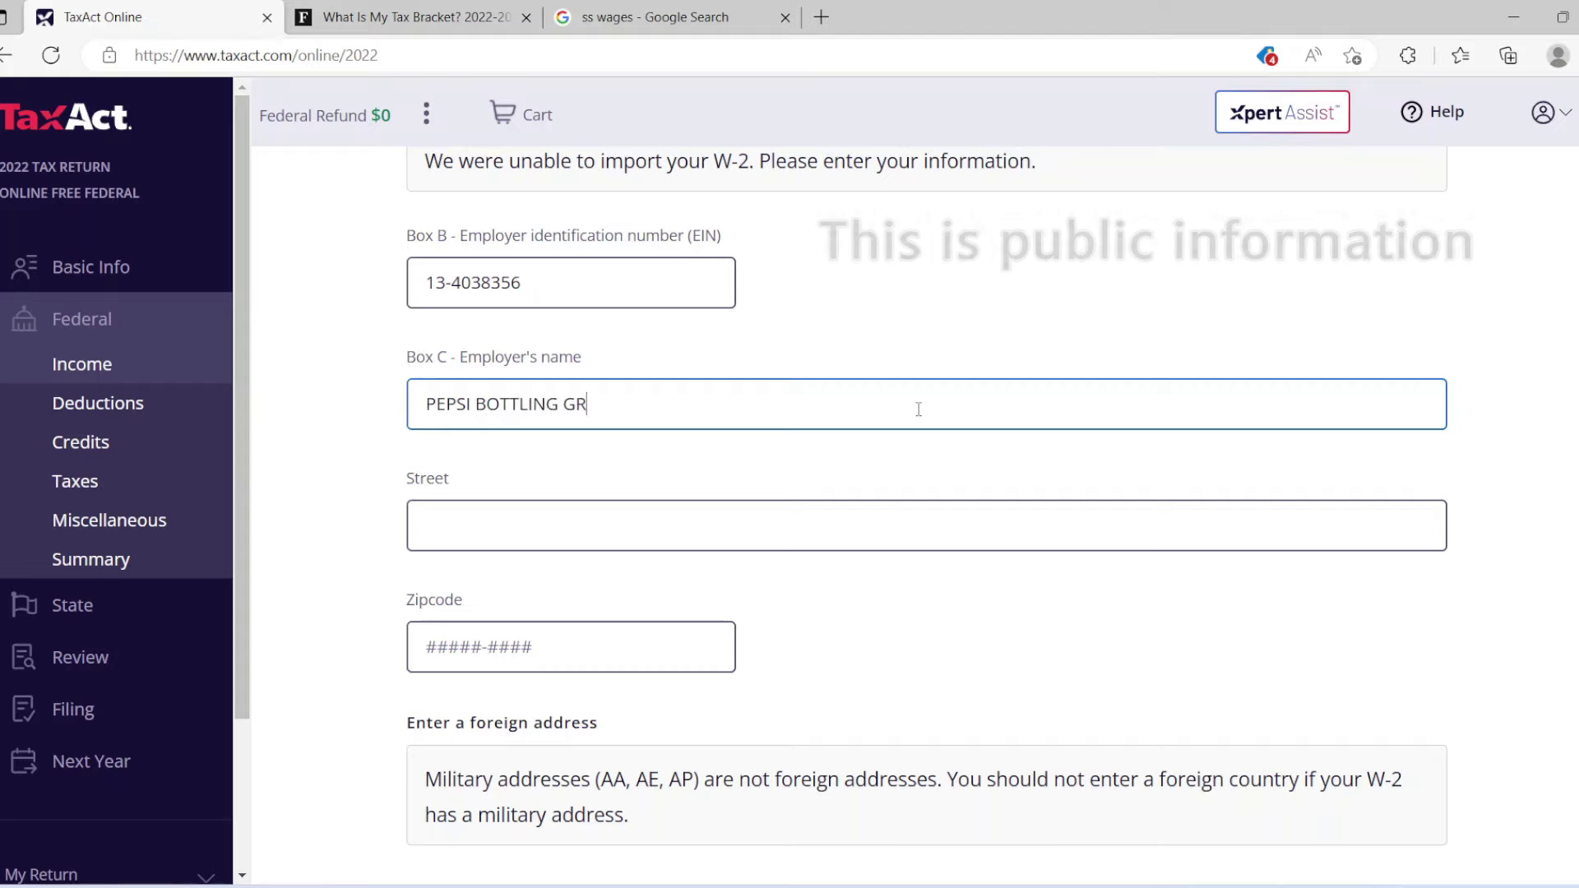
{"action": "type", "text": "OUP INC"}
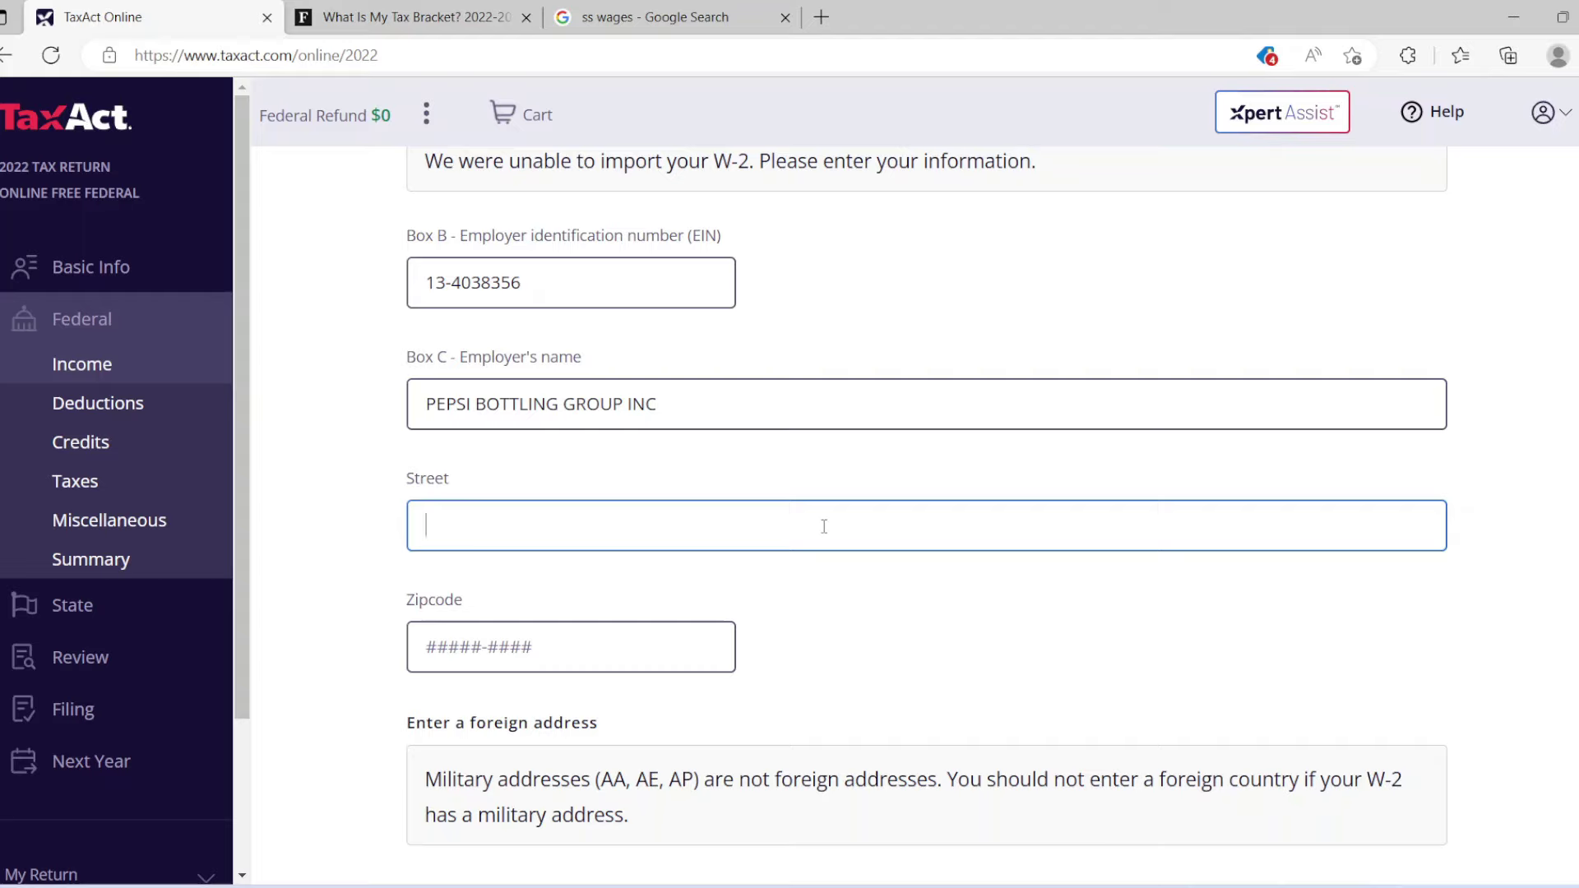
{"action": "type", "text": "ONE PEPSI WAY"}
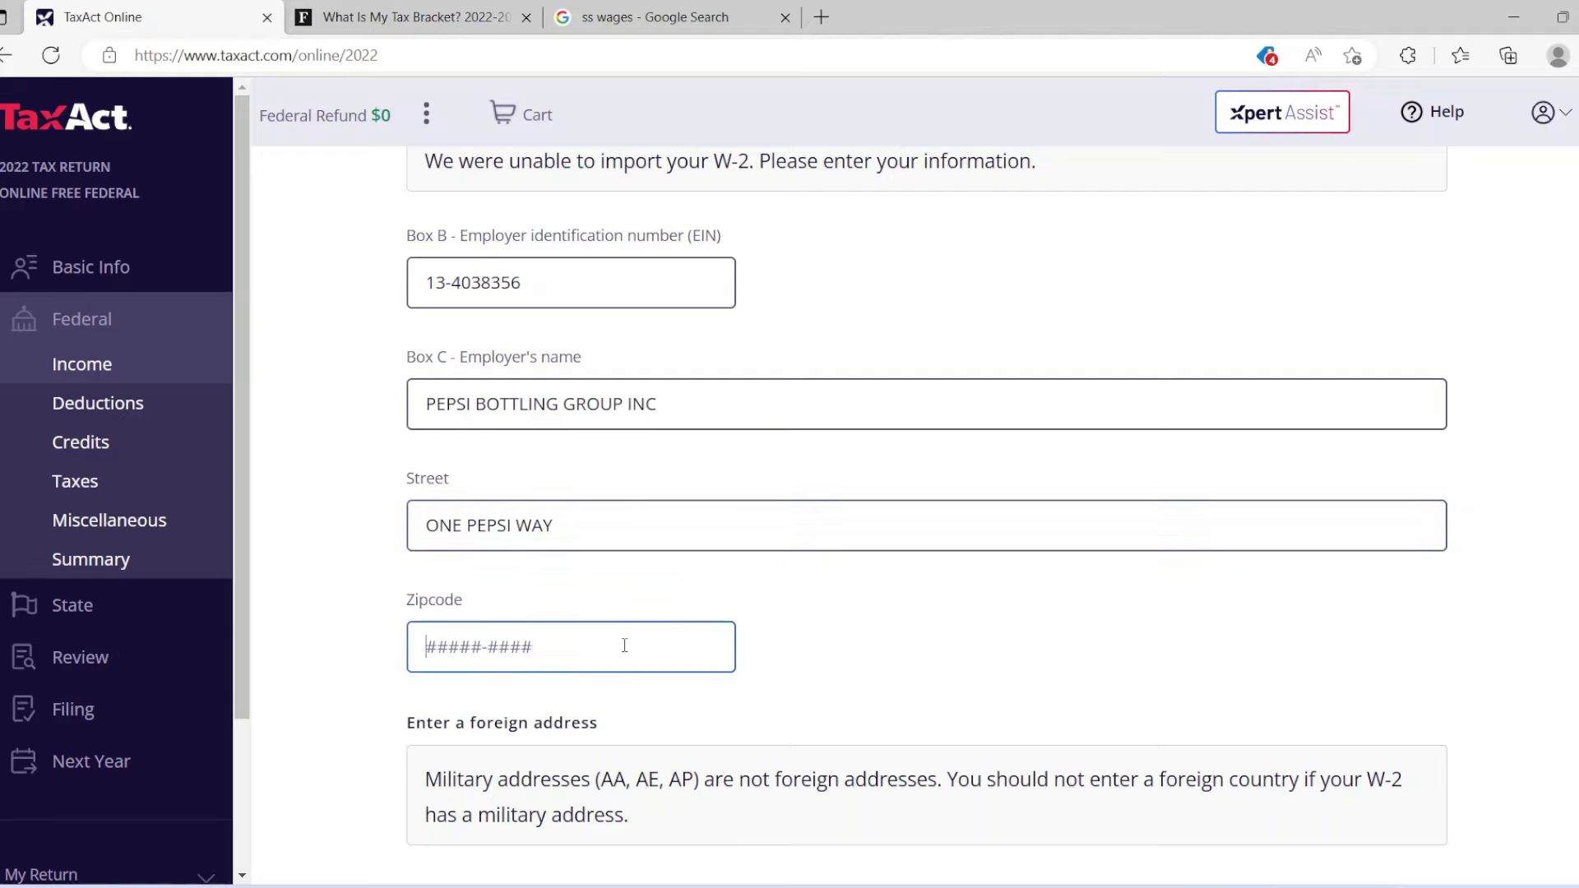
{"action": "type", "text": "10"}
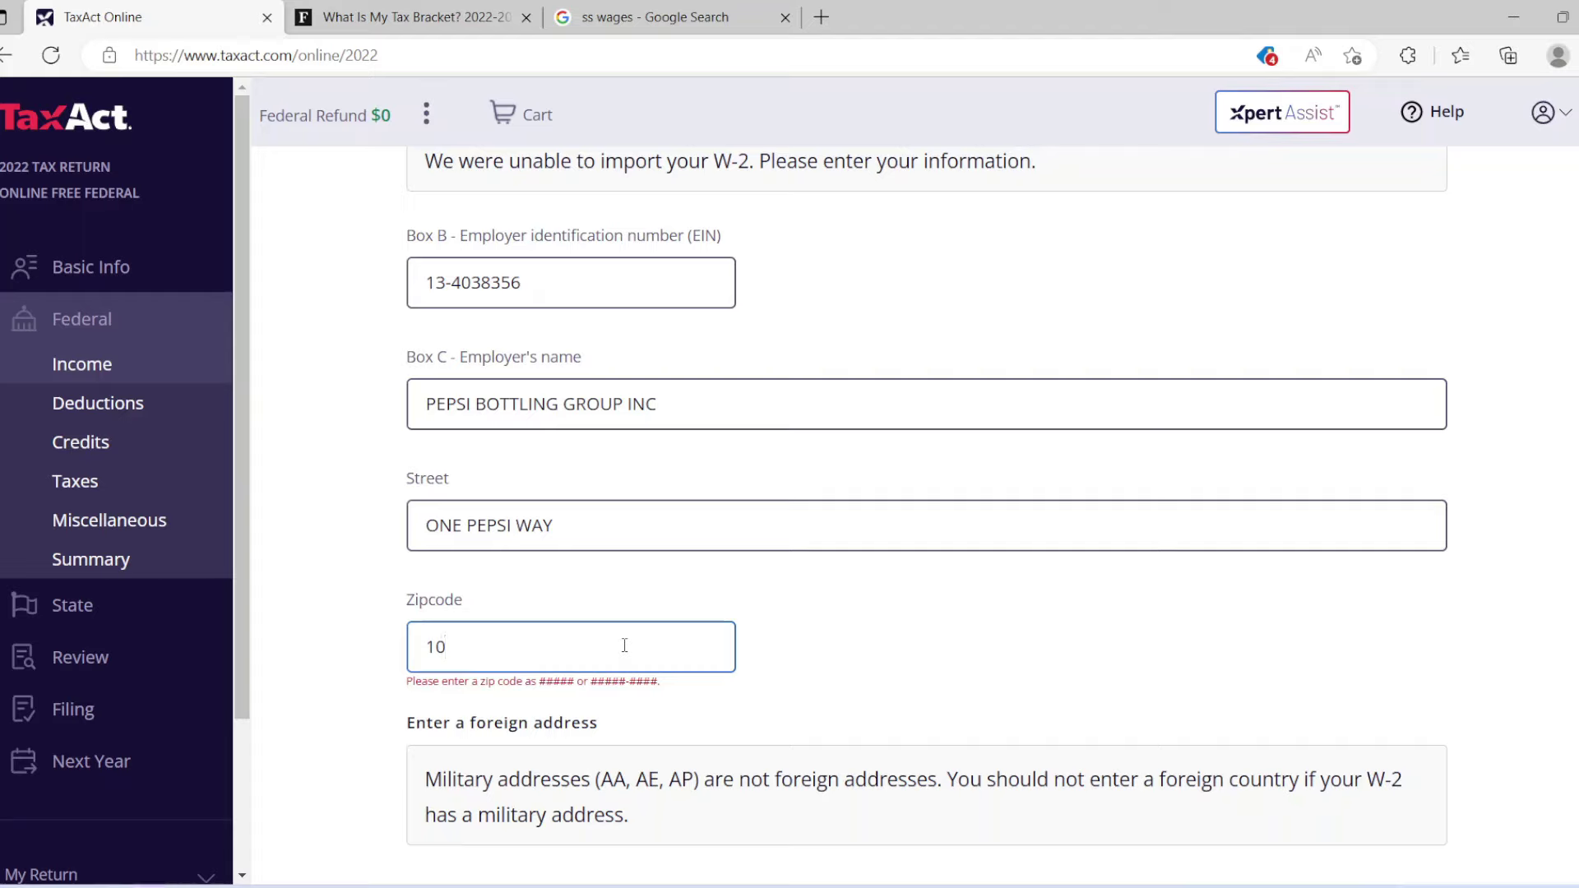
{"action": "type", "text": "589-"}
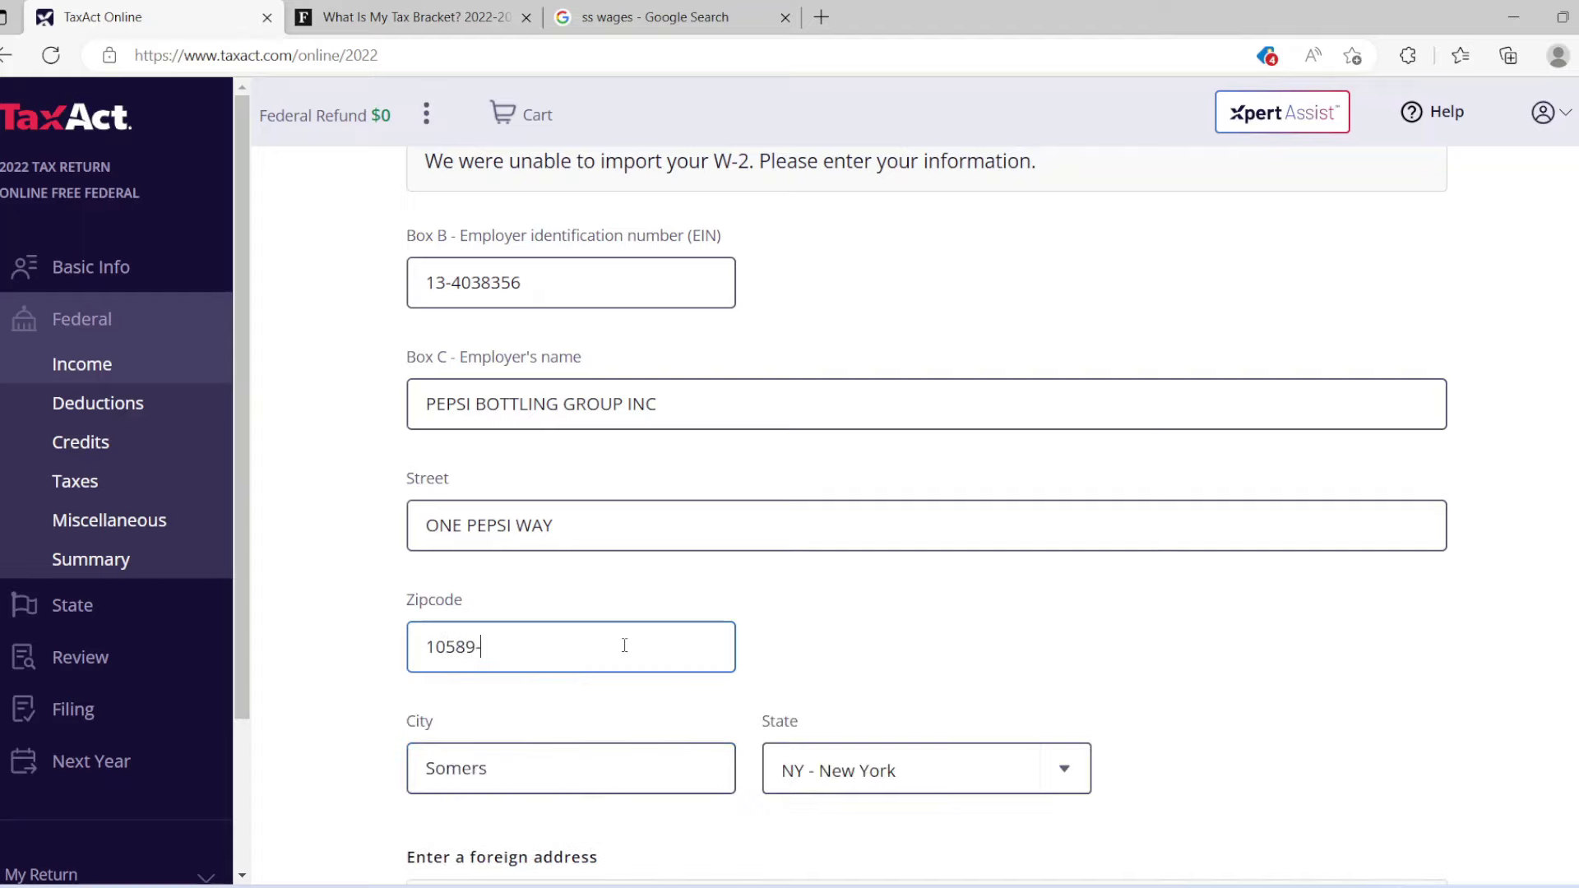
{"action": "type", "text": "2201"}
{"action": "scroll", "coordinate": [926, 518], "scroll_direction": "down", "scroll_amount": 5}
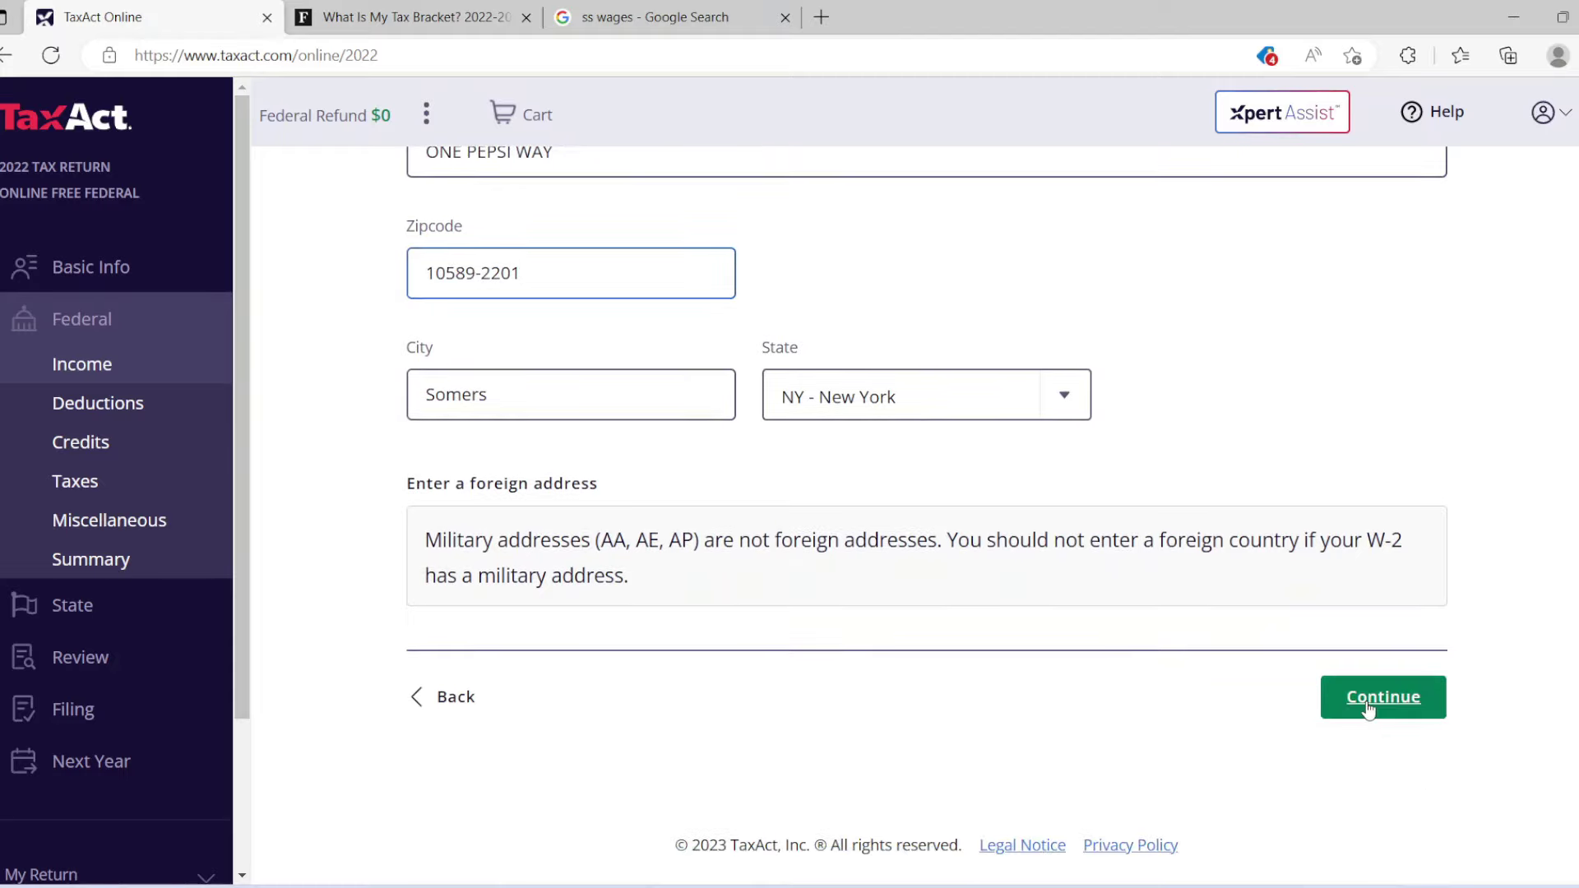
{"action": "left_click", "coordinate": [1369, 708]}
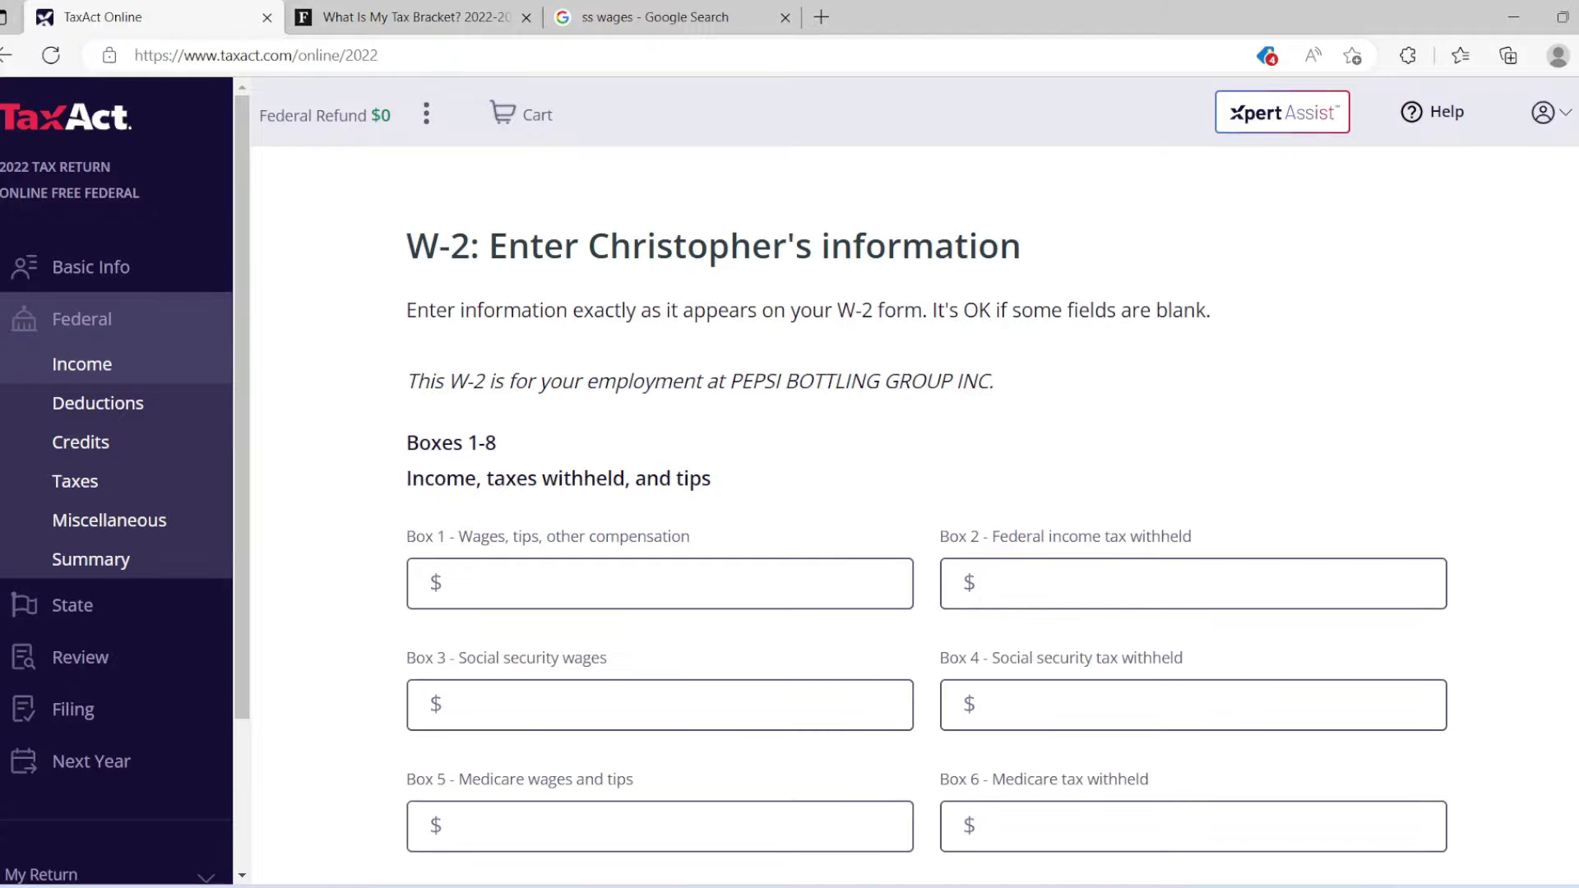
Scroll through the W-2 Boxes 1–20 page and back to the top.
{"action": "scroll", "coordinate": [926, 534], "scroll_direction": "down", "scroll_amount": 7}
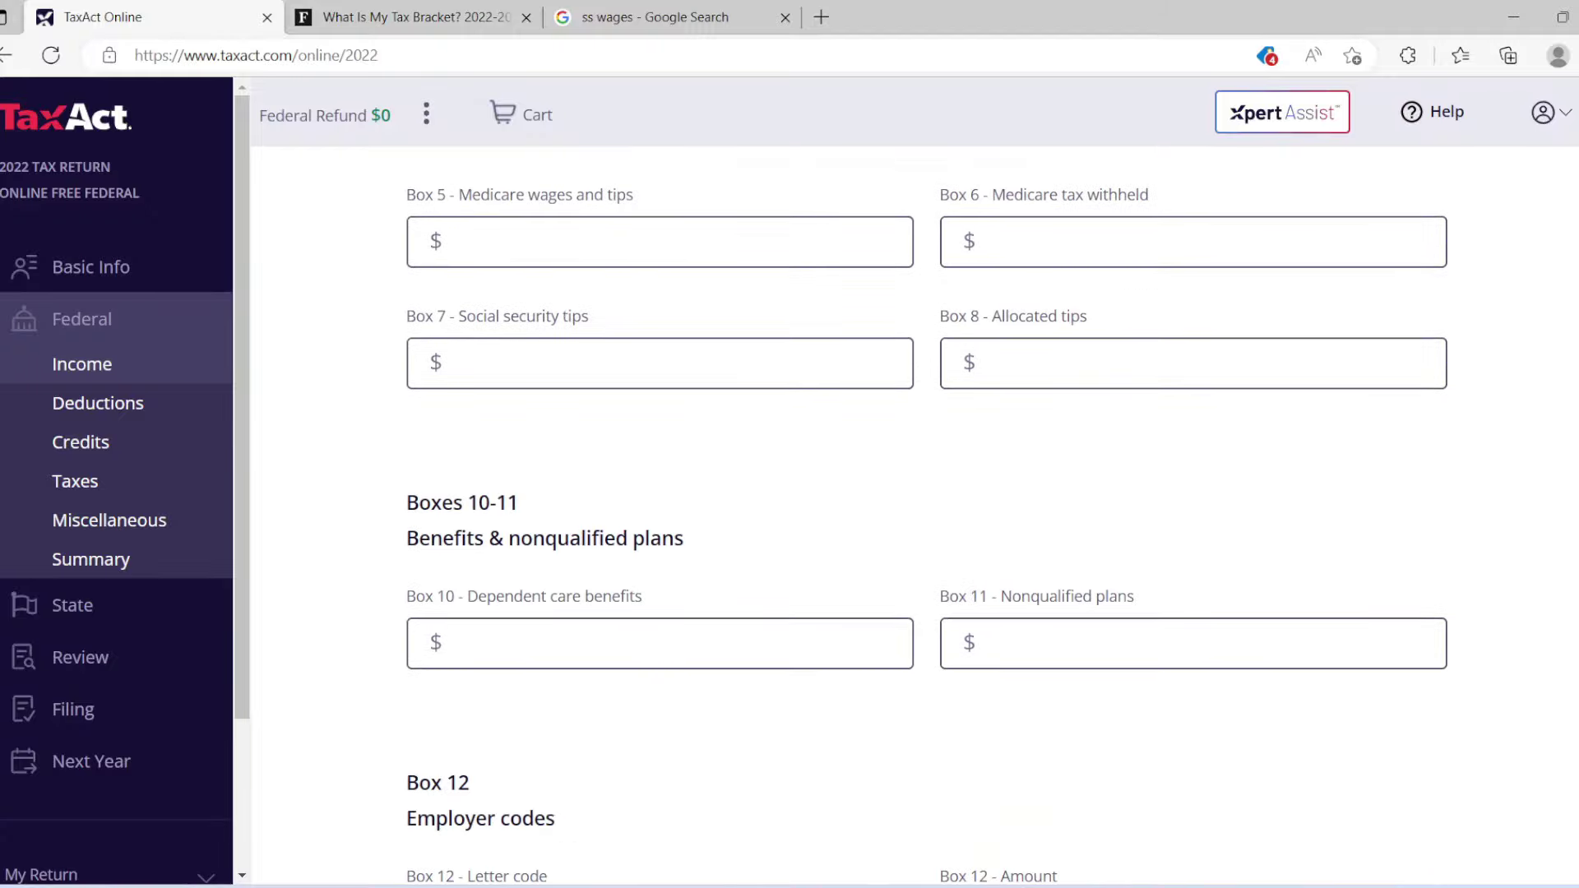
{"action": "scroll", "coordinate": [926, 534], "scroll_direction": "down", "scroll_amount": 10}
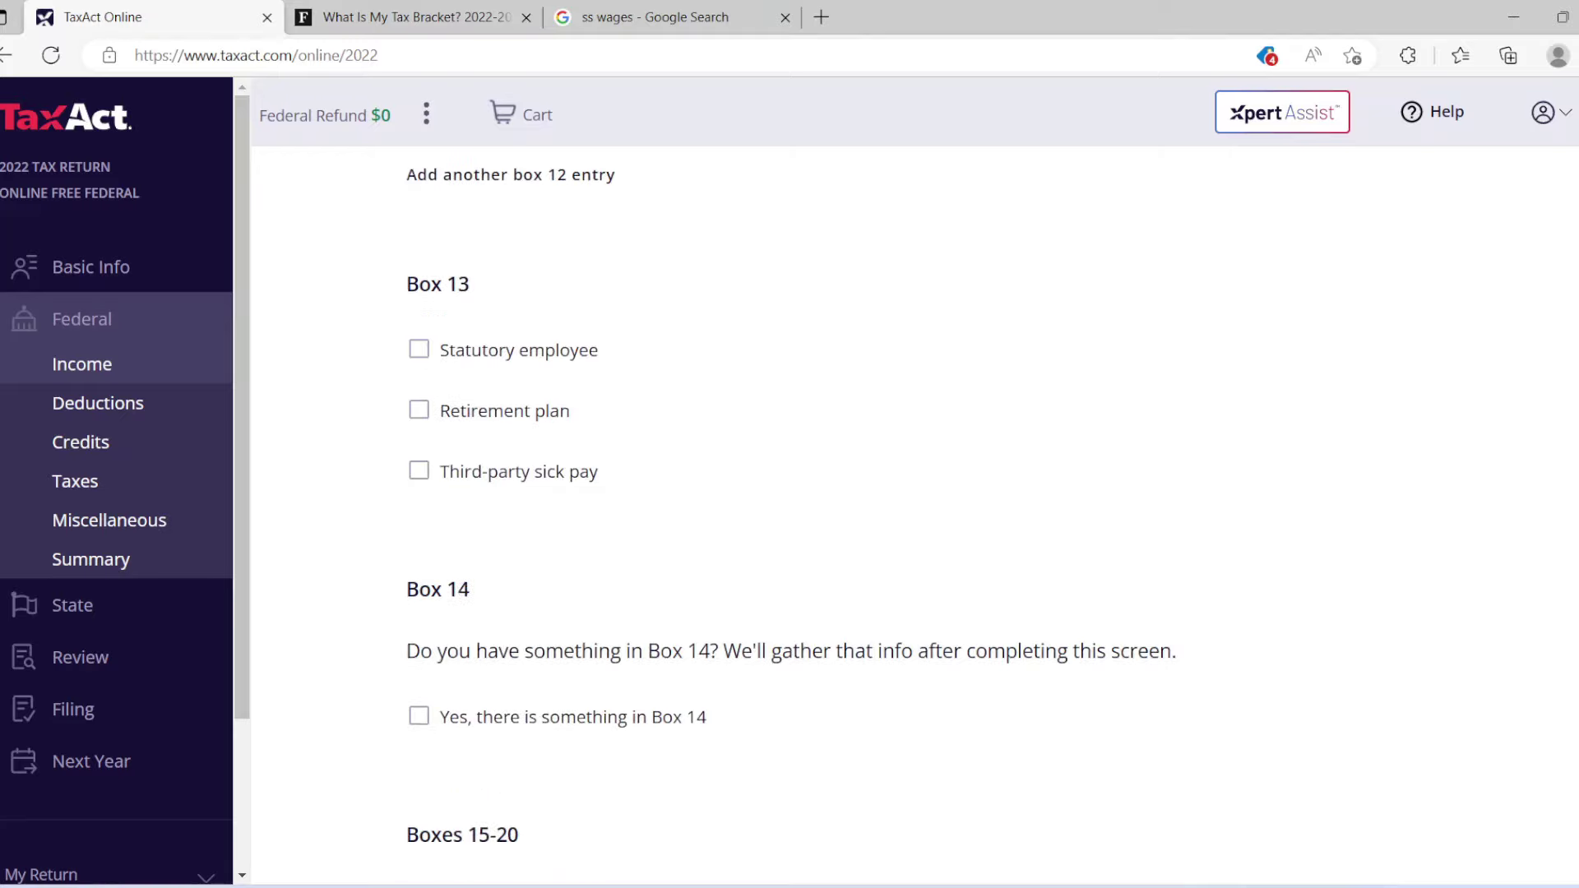
{"action": "scroll", "coordinate": [926, 534], "scroll_direction": "down", "scroll_amount": 10}
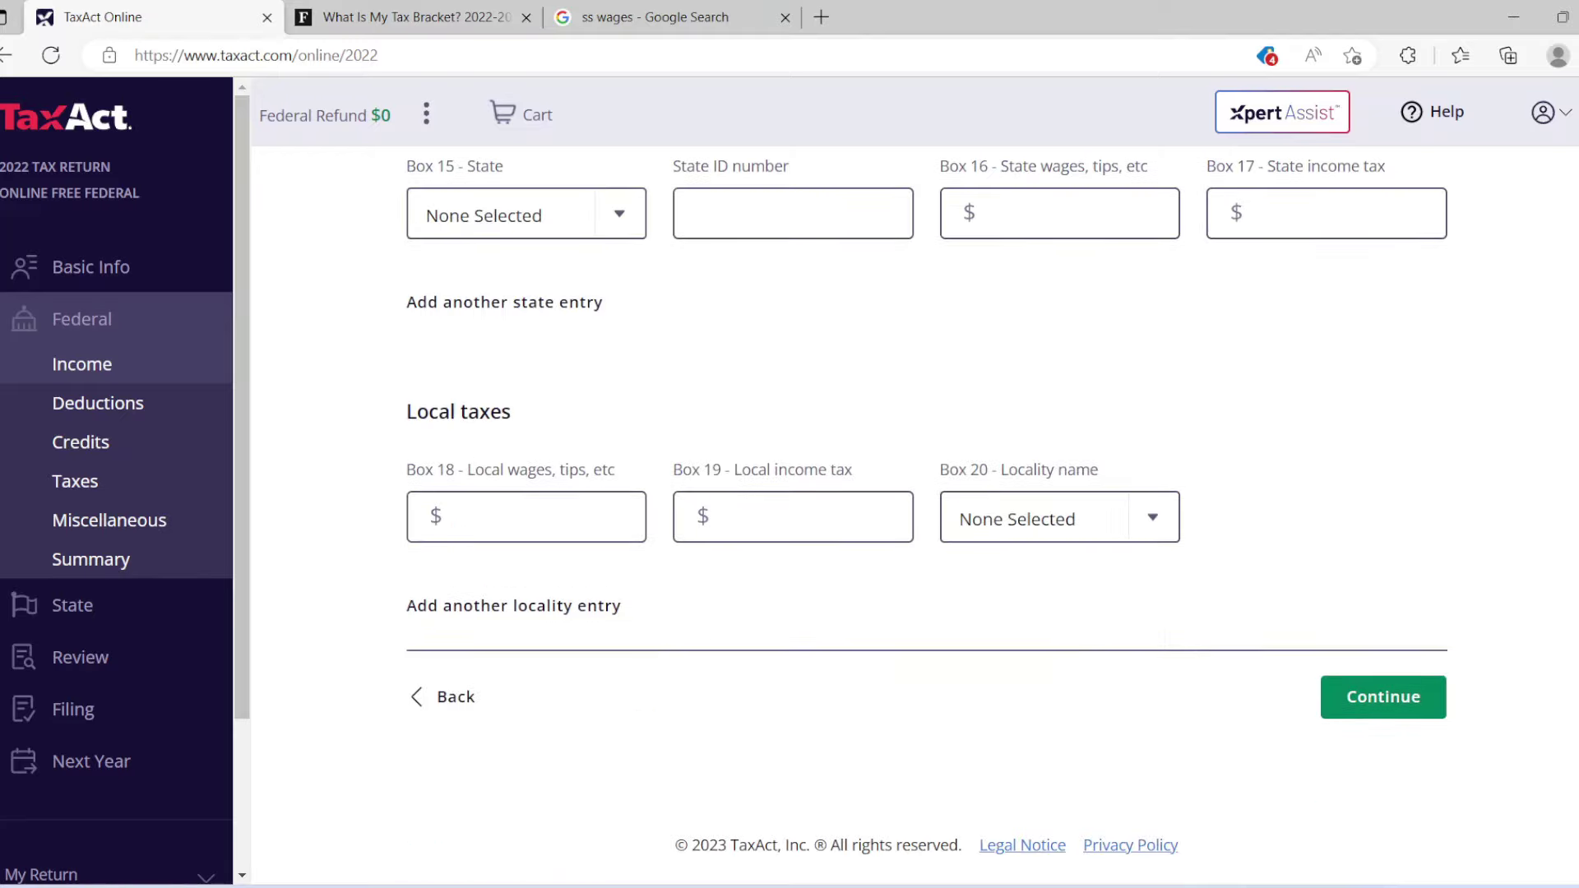
{"action": "scroll", "coordinate": [926, 534], "scroll_direction": "up", "scroll_amount": 5}
{"action": "scroll", "coordinate": [1561, 332], "scroll_direction": "up", "scroll_amount": 15}
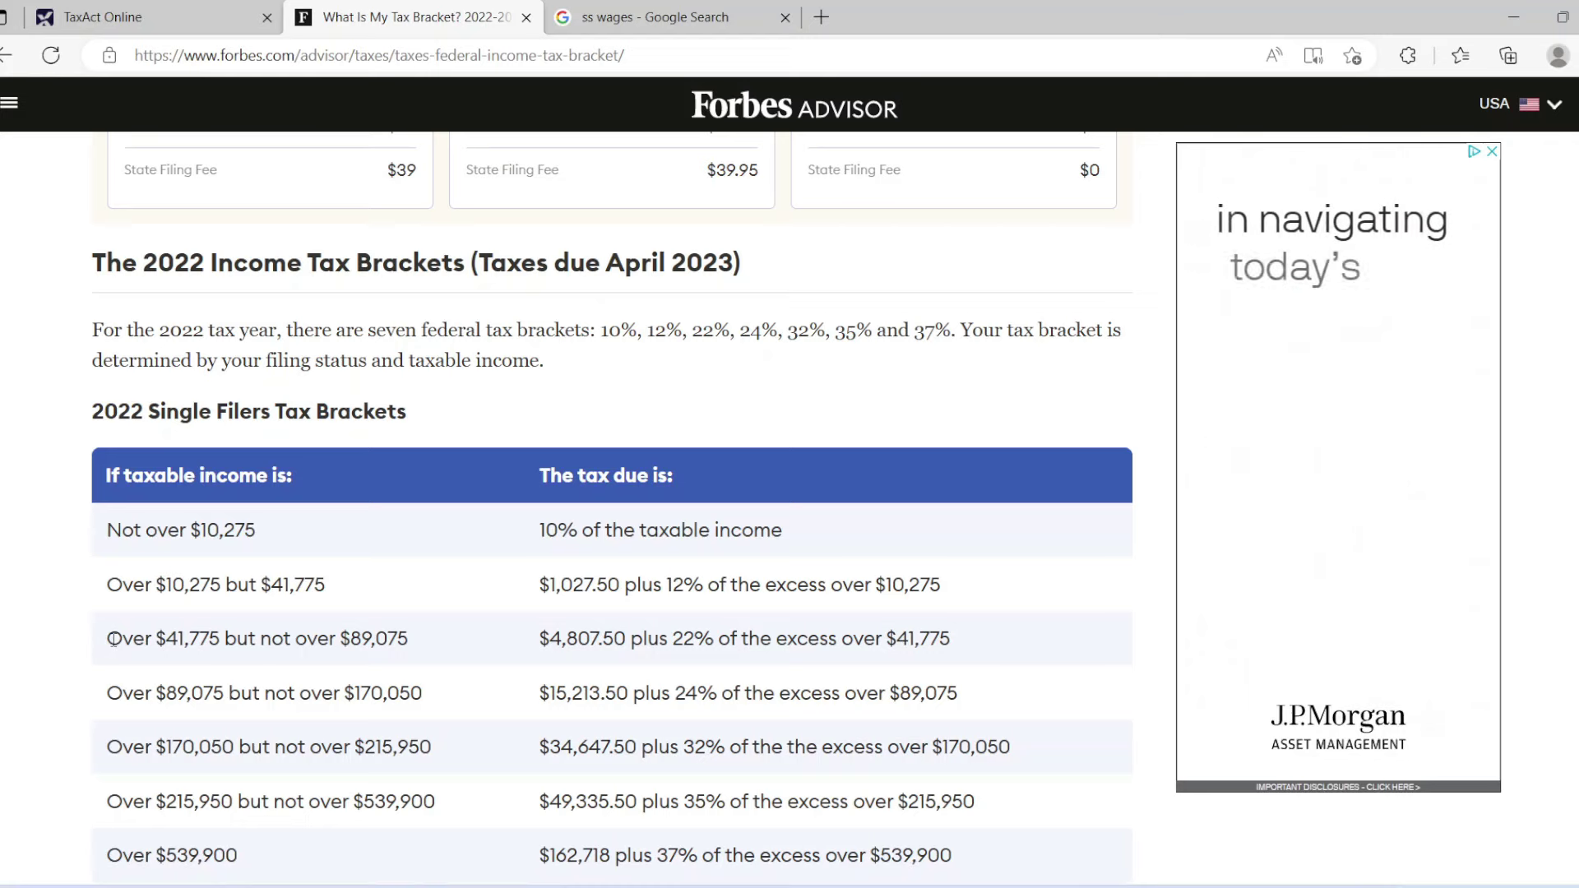
Highlight the 'Over $41,775 but not over $89,075' bracket row, then return to TaxAct.
{"action": "left_click_drag", "start_coordinate": [107, 640], "coordinate": [409, 646]}
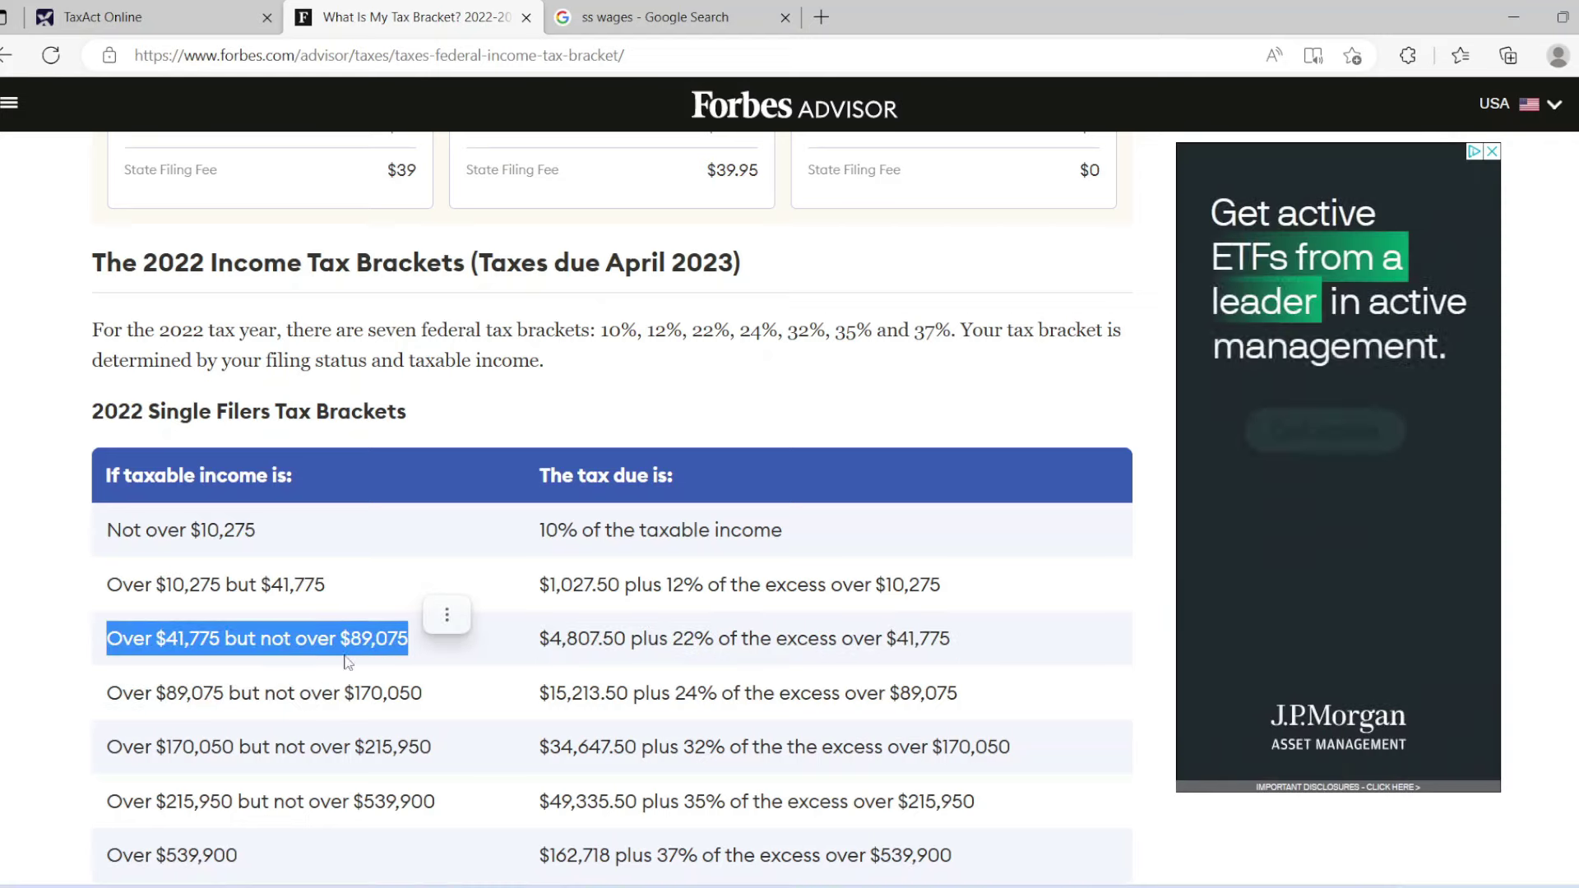
{"action": "left_click", "coordinate": [102, 16]}
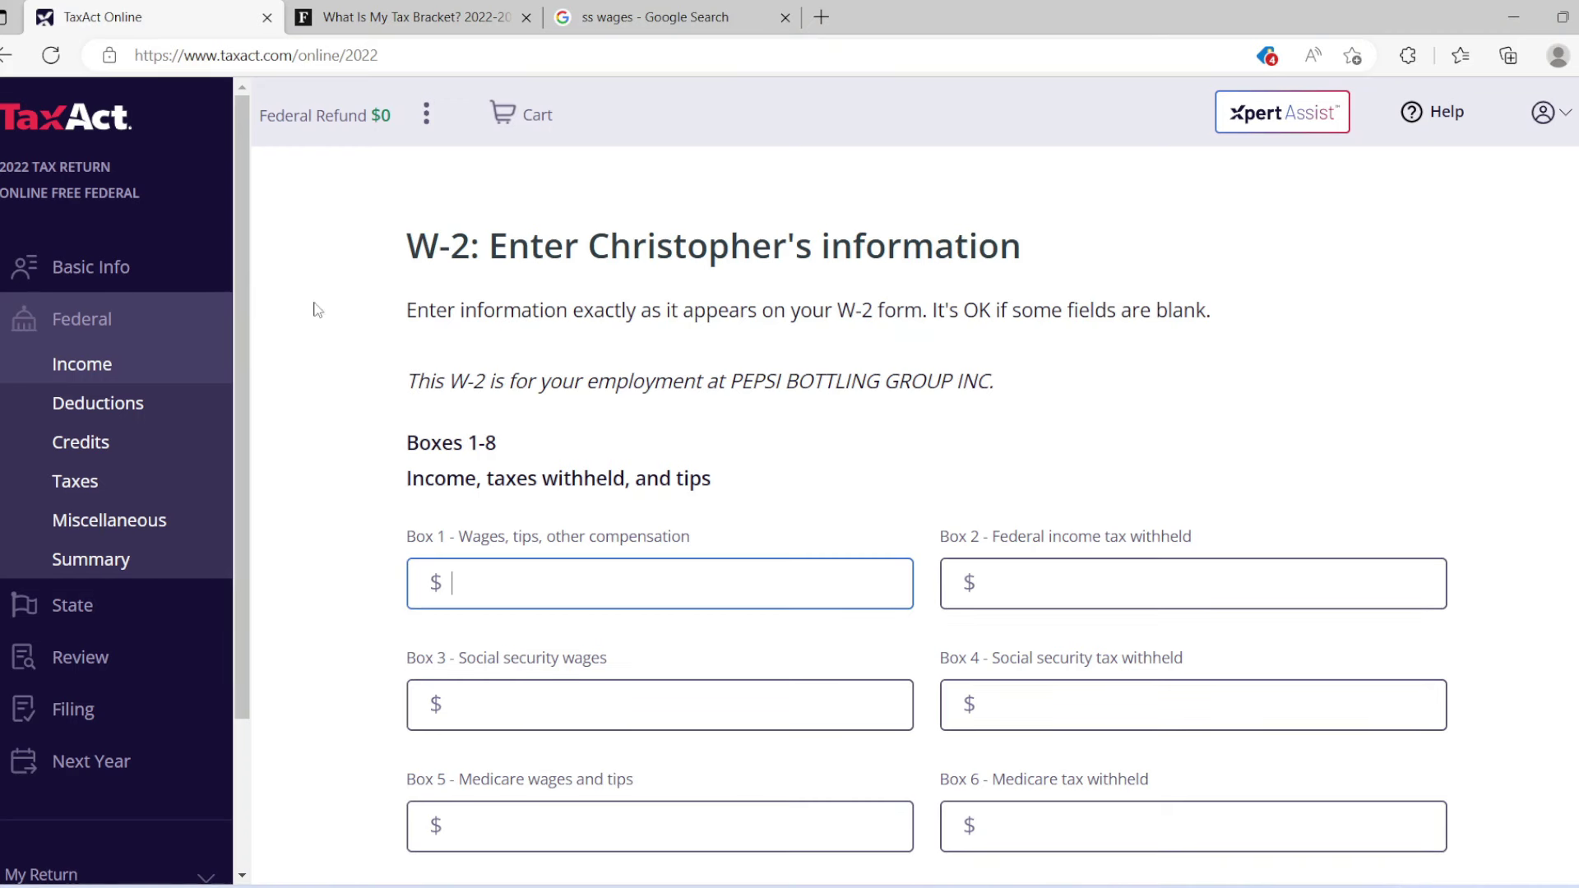
Enter 83,500.00 as W-2 Box 1 wages, then switch back to the Forbes bracket table.
{"action": "left_click", "coordinate": [521, 573]}
{"action": "type", "text": "83,5000"}
{"action": "key", "text": "BackSpace"}
{"action": "left_click", "coordinate": [480, 589]}
{"action": "key", "text": "BackSpace"}
{"action": "left_click", "coordinate": [1005, 574]}
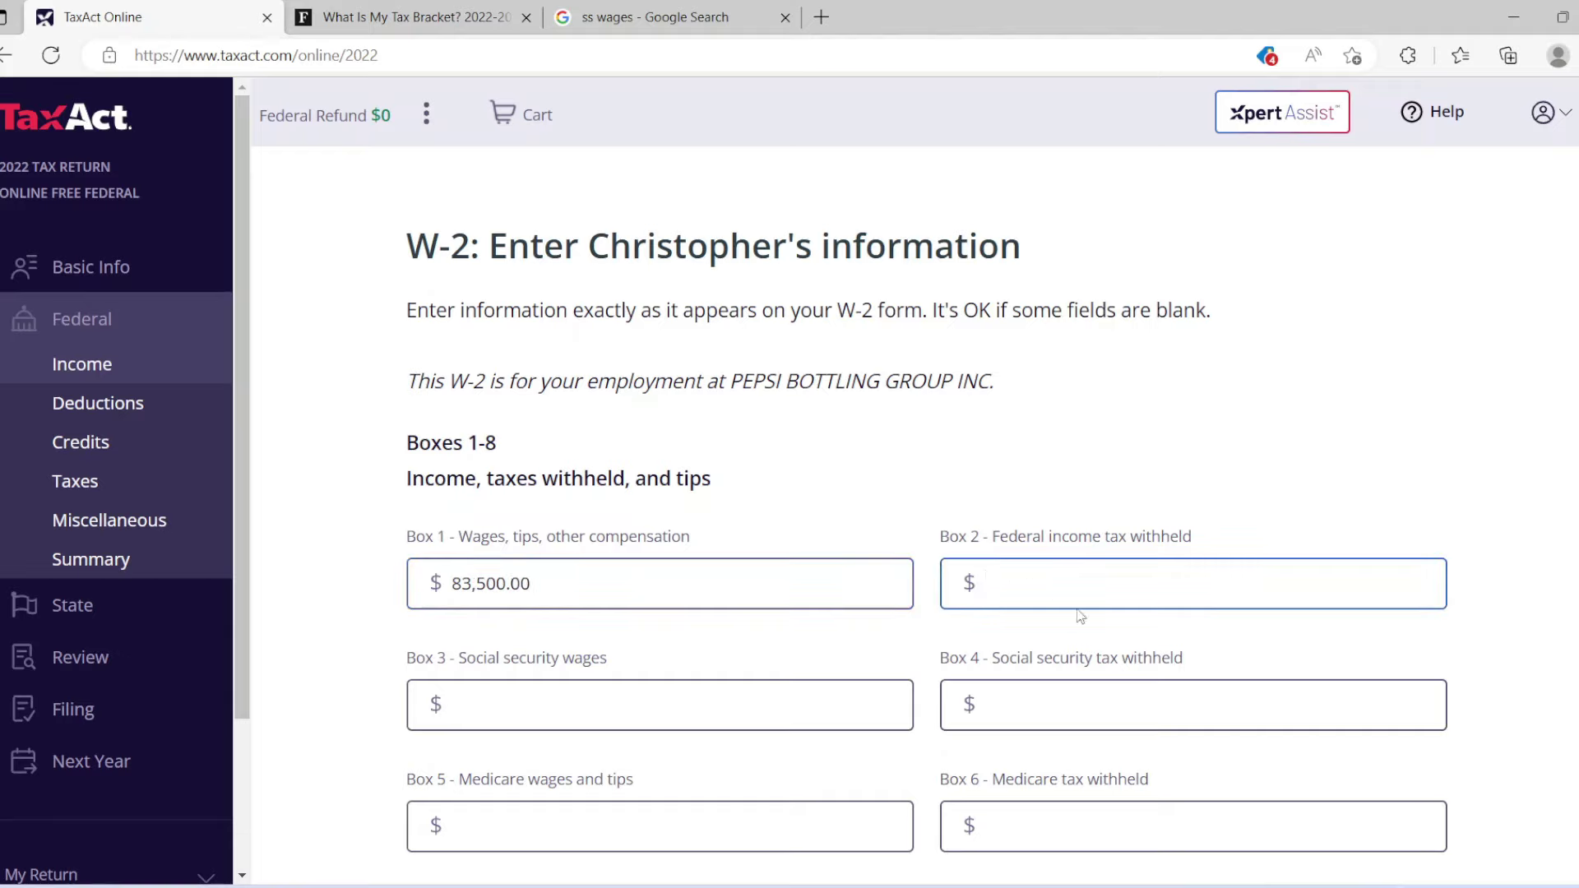
{"action": "left_click", "coordinate": [447, 8]}
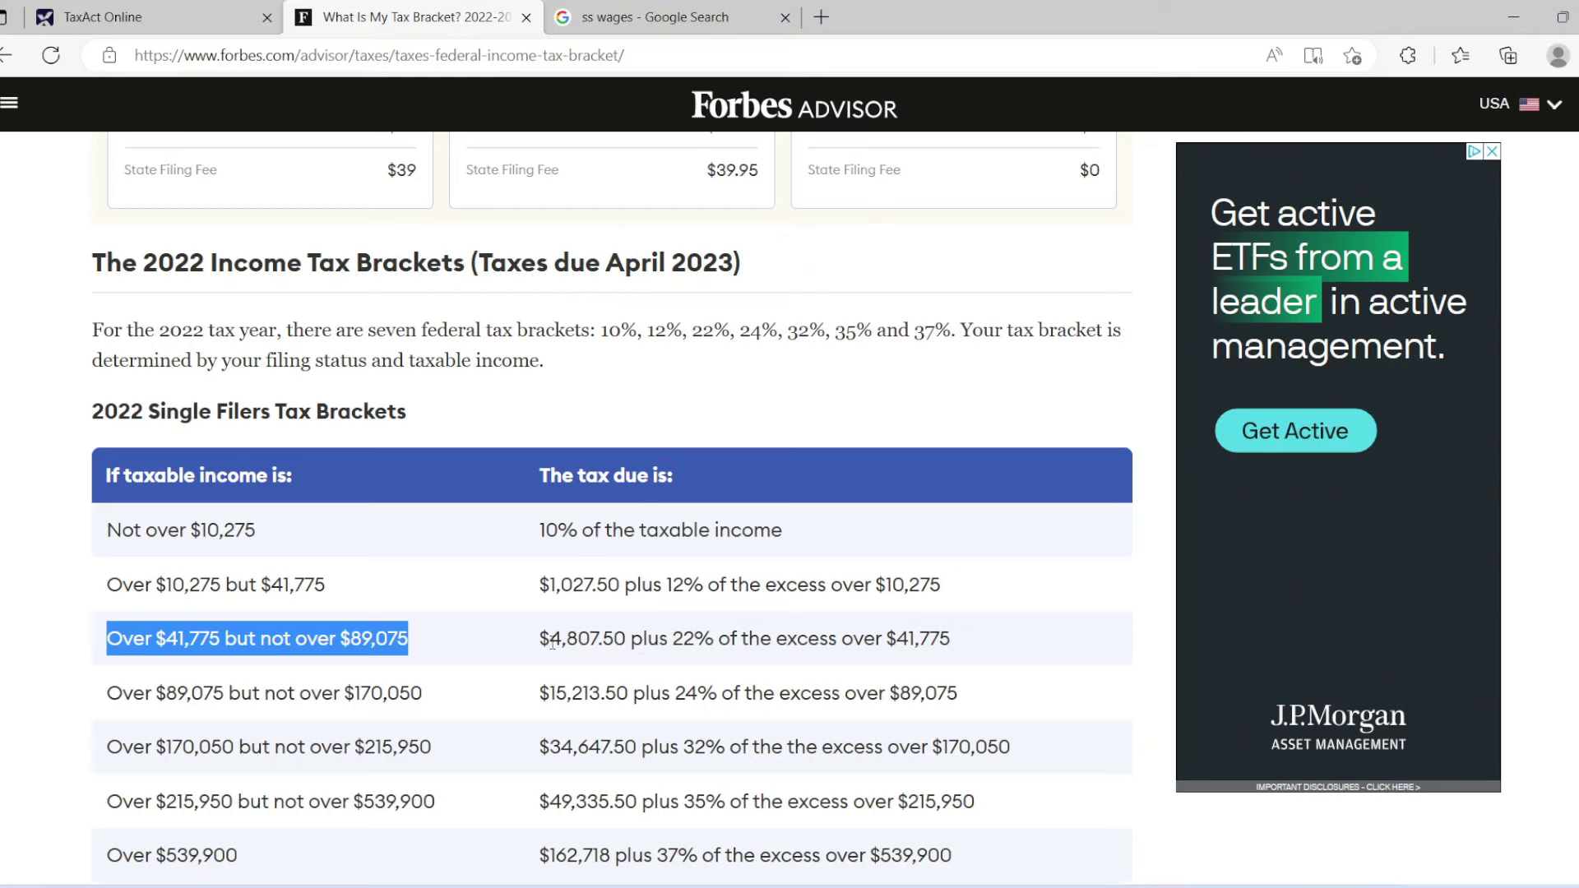
Select the 4,807.50 base tax, copy the 41,775 threshold, and search Windows for 'ca'.
{"action": "left_click_drag", "start_coordinate": [553, 643], "coordinate": [627, 652]}
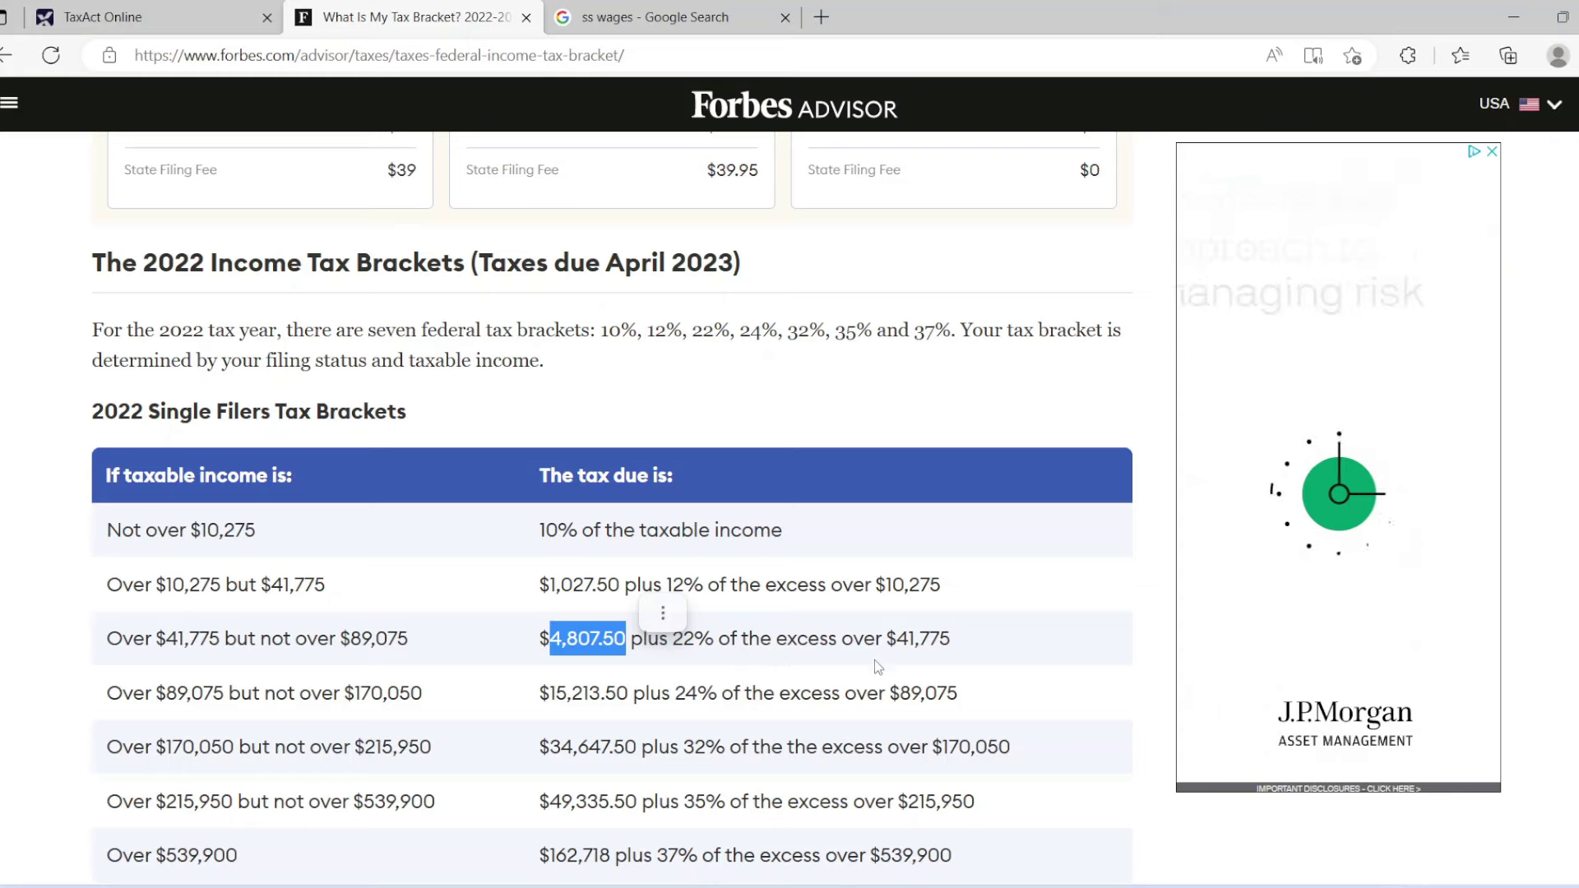
{"action": "left_click_drag", "start_coordinate": [897, 648], "coordinate": [948, 655]}
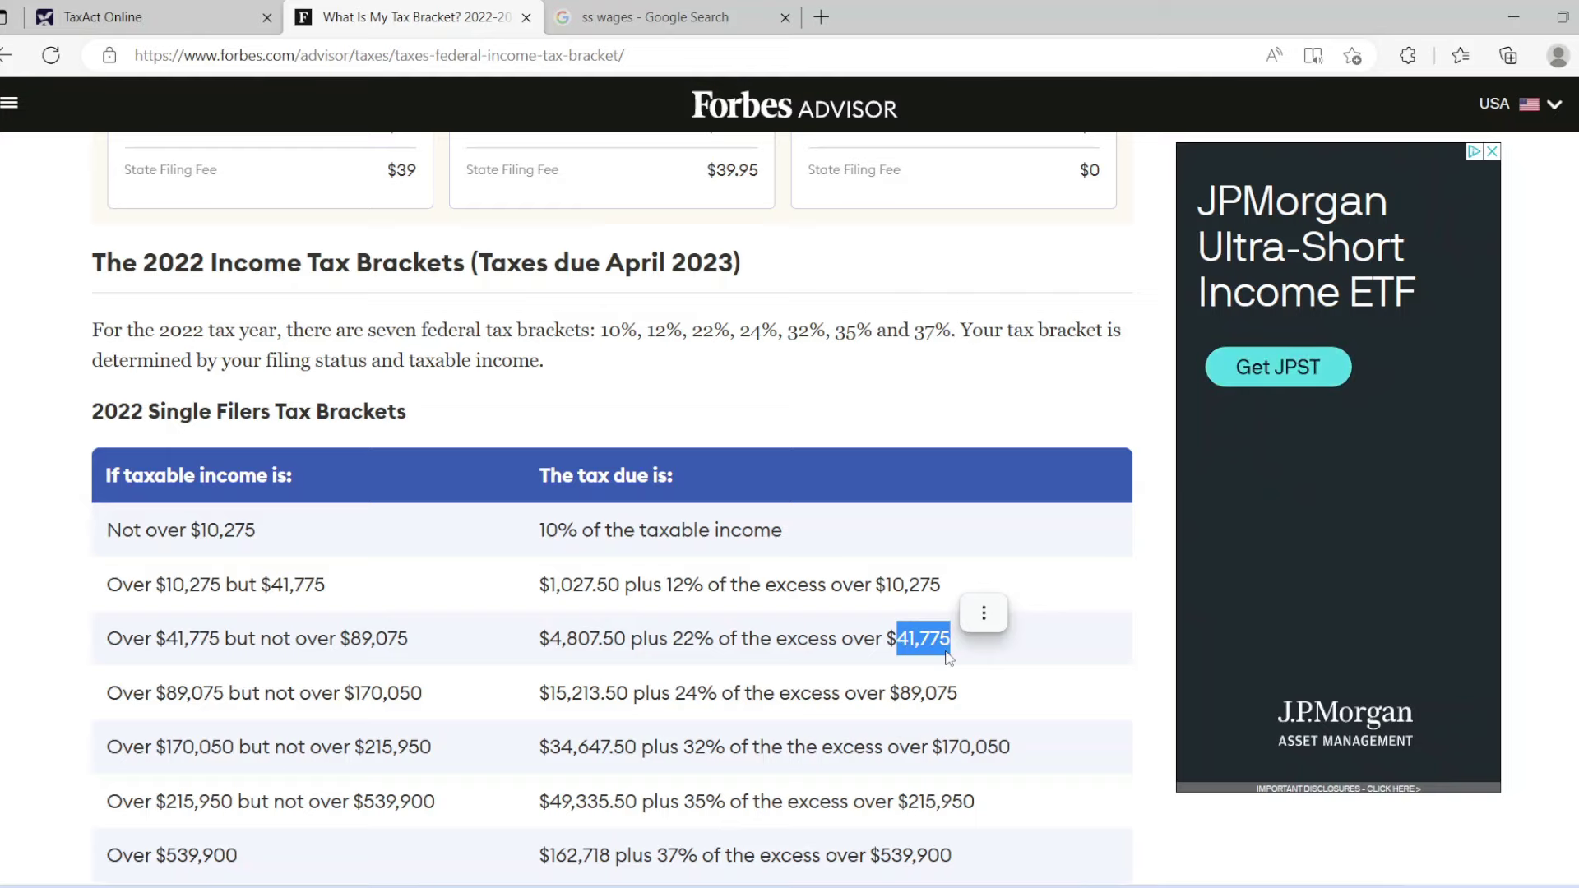
{"action": "key", "text": "ctrl+c"}
{"action": "key", "text": "super"}
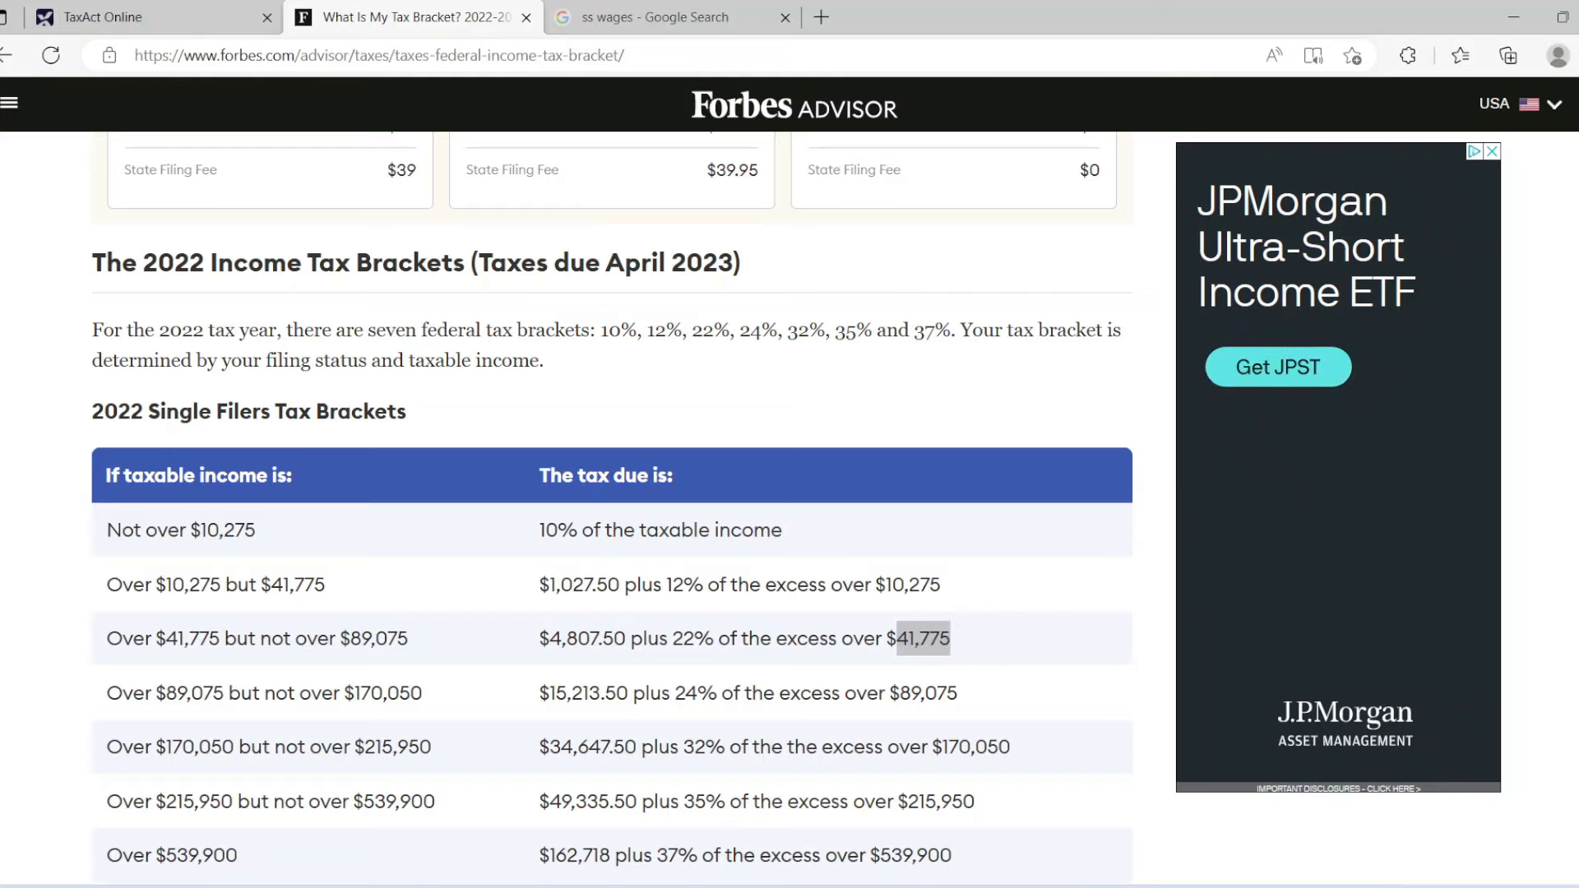
{"action": "type", "text": "ca"}
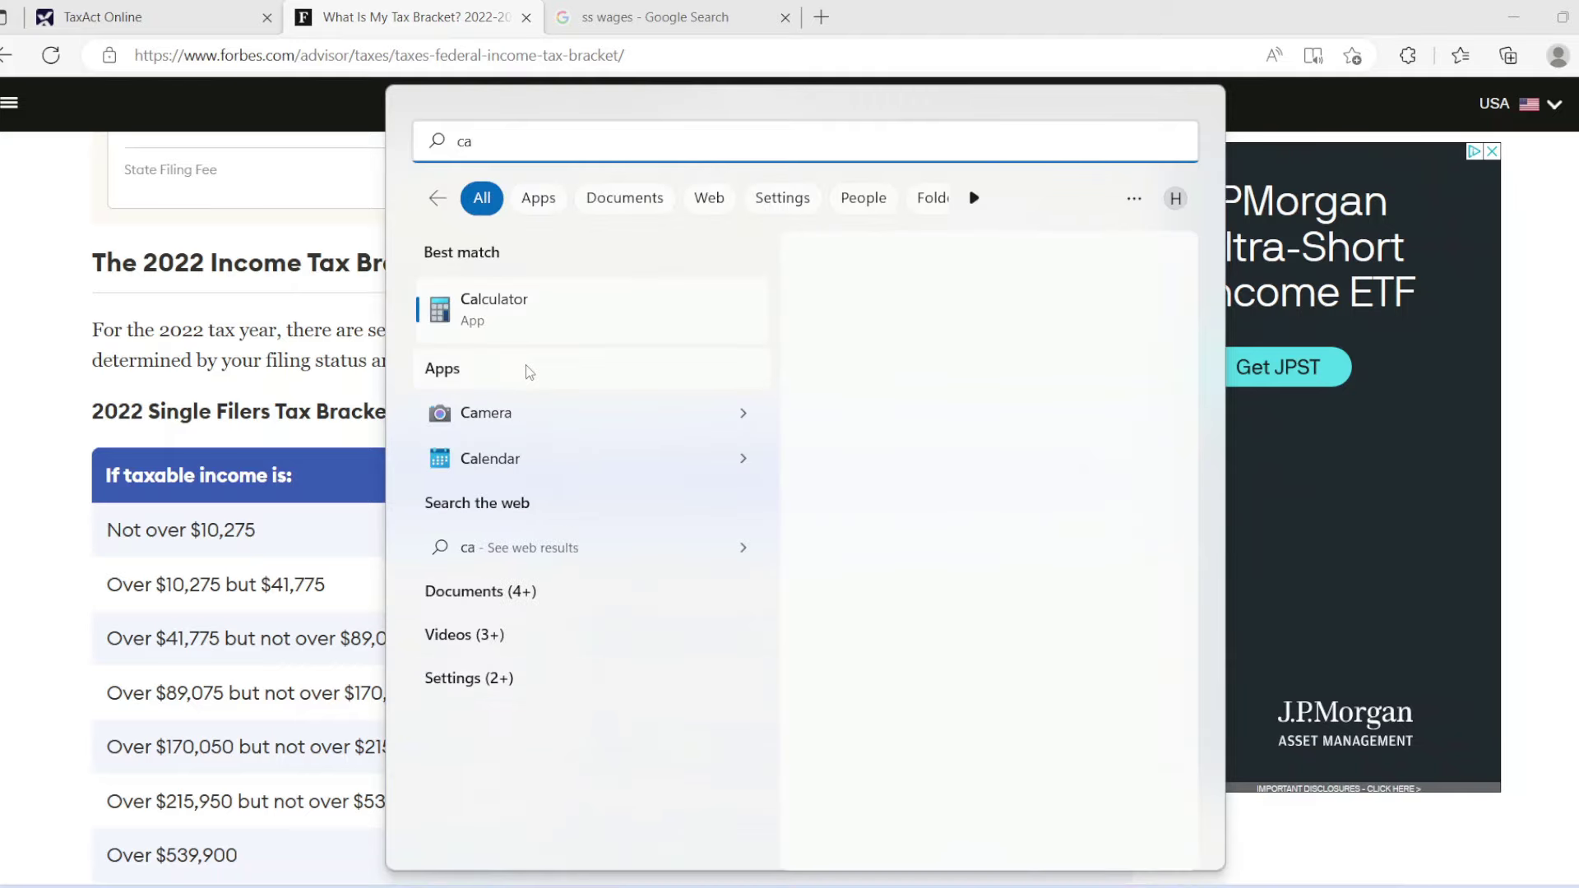
Launch Calculator, compare the W-2 wages with the Forbes table, and enter 83,500.
{"action": "key", "text": "Return"}
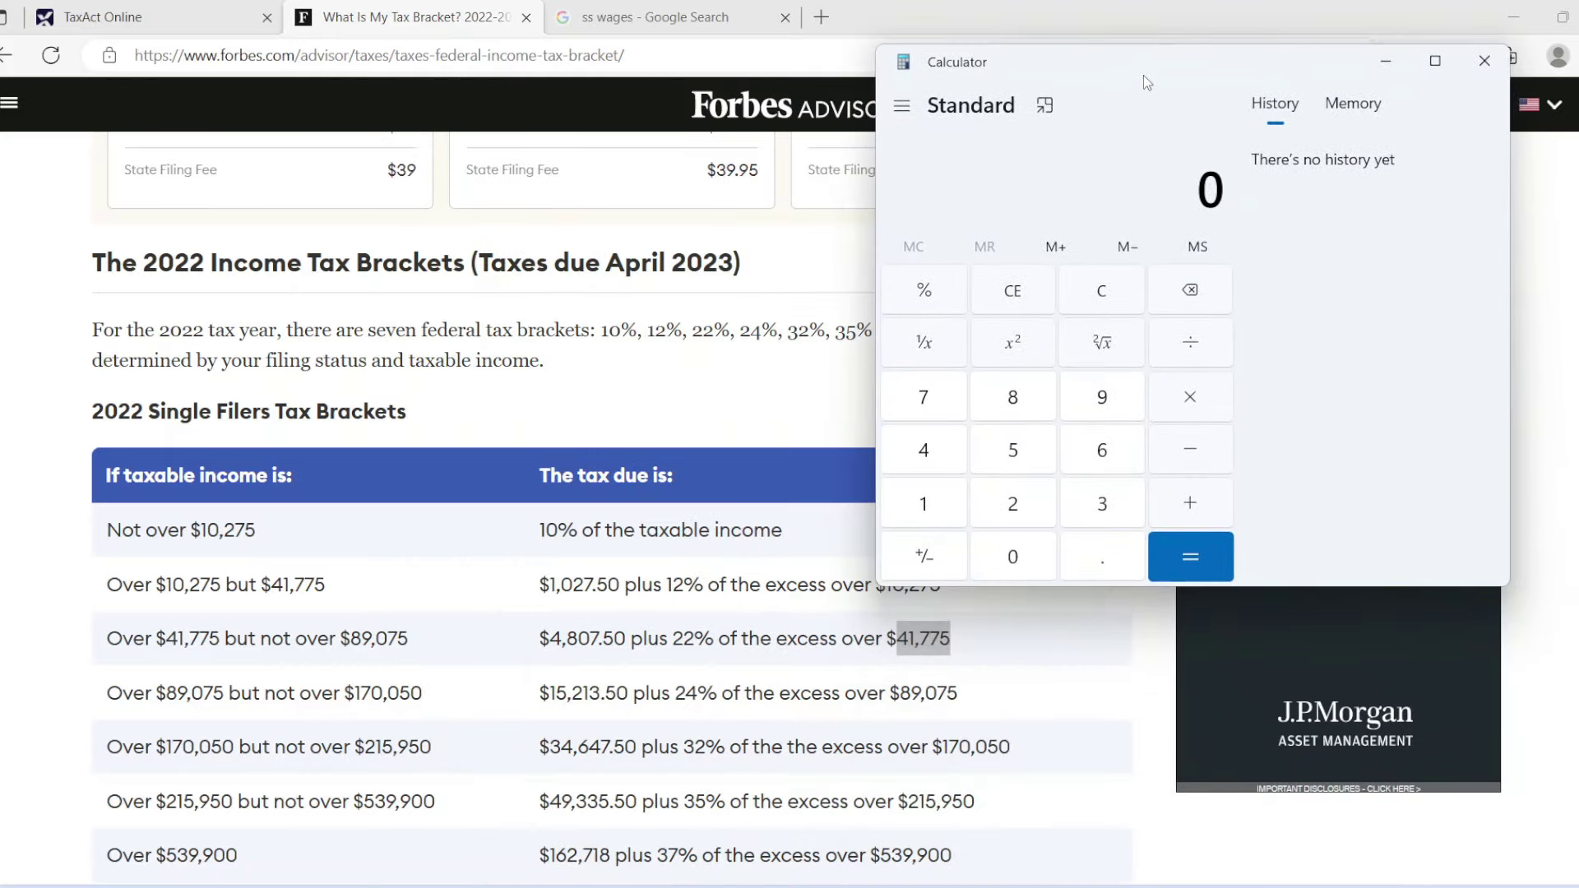
{"action": "left_click", "coordinate": [107, 10]}
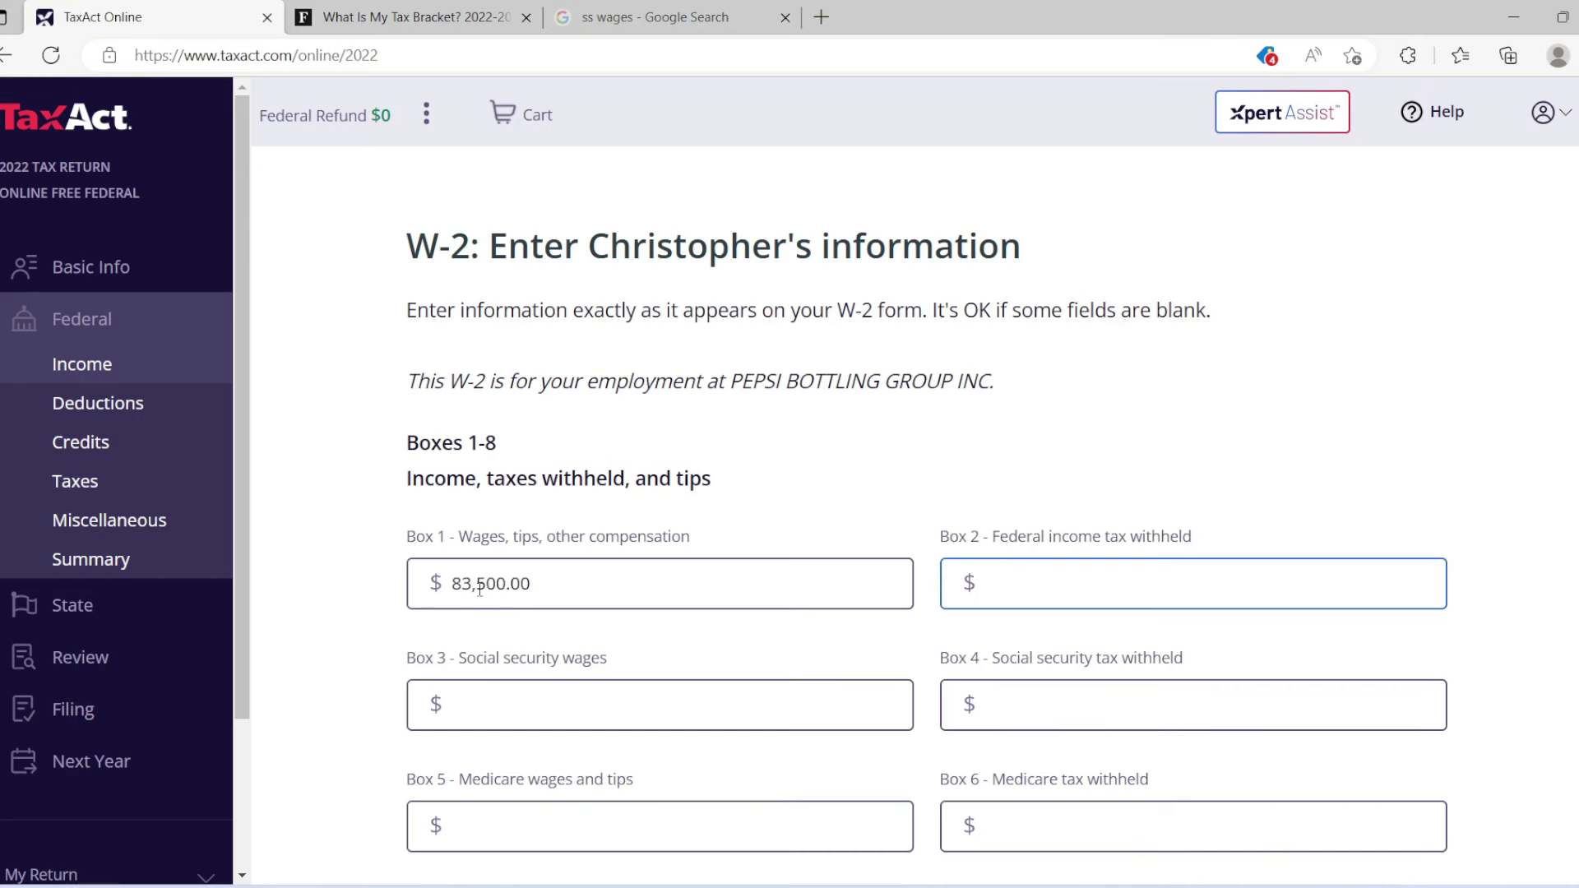
{"action": "left_click", "coordinate": [438, 18]}
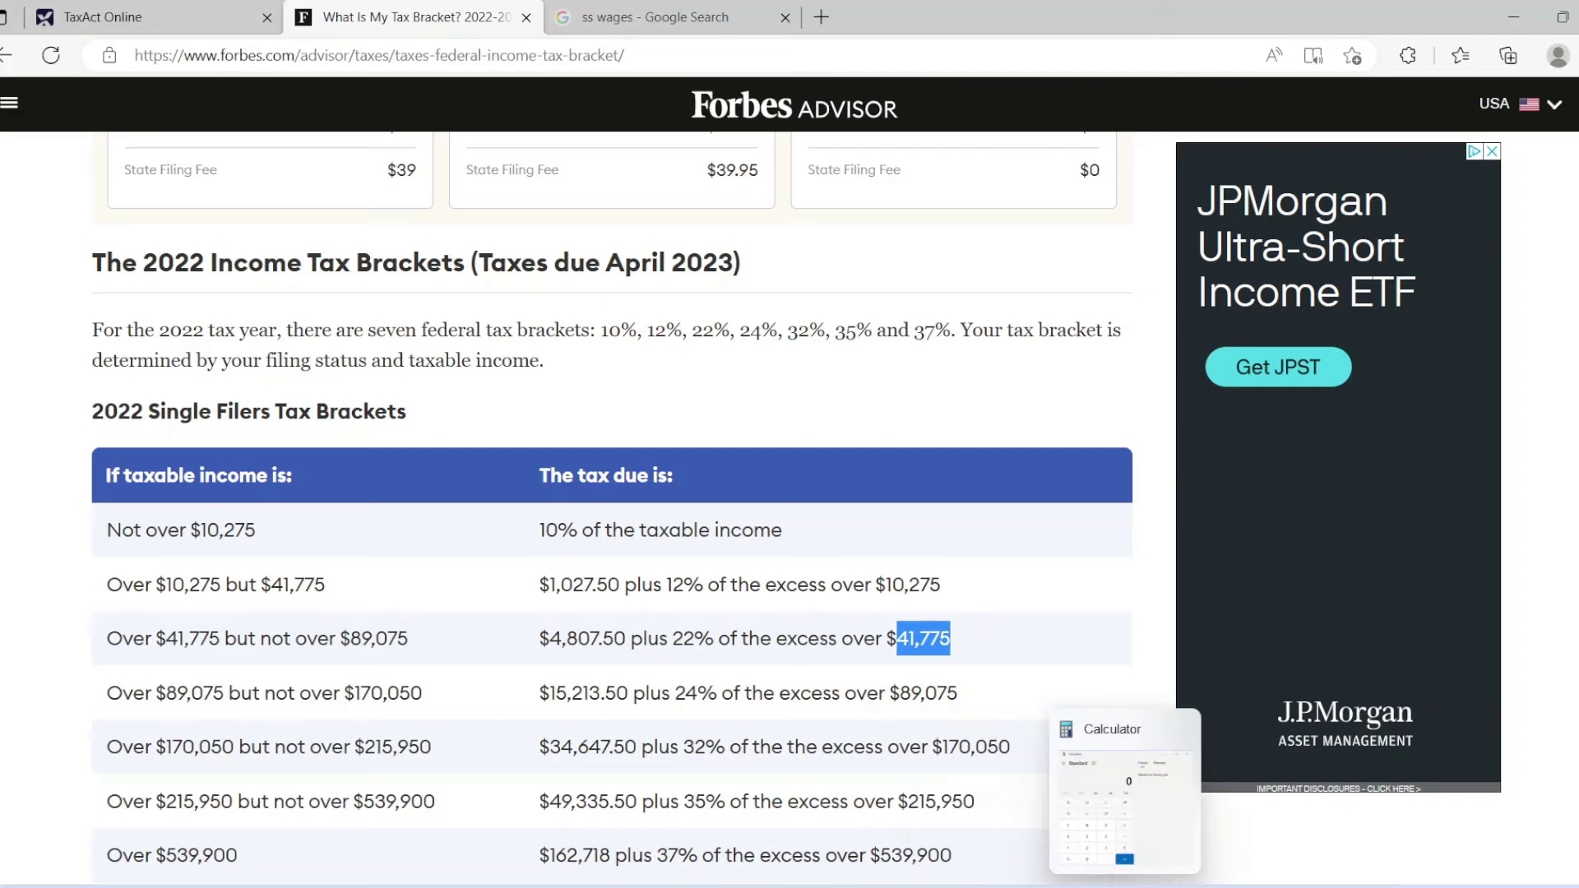
{"action": "left_click", "coordinate": [1124, 887]}
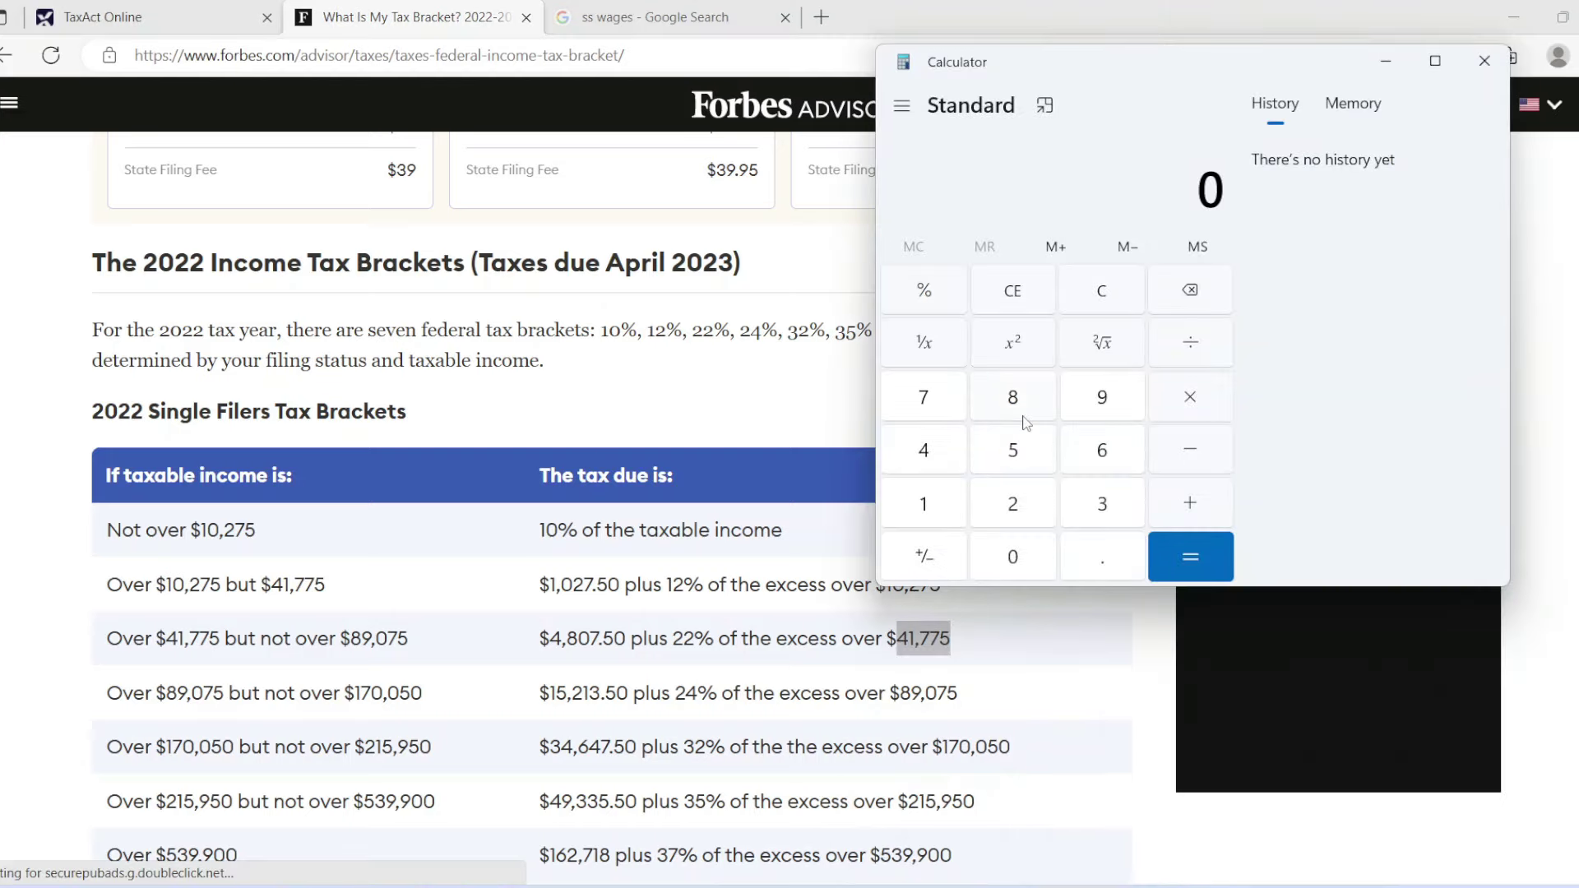
{"action": "left_click", "coordinate": [1019, 411]}
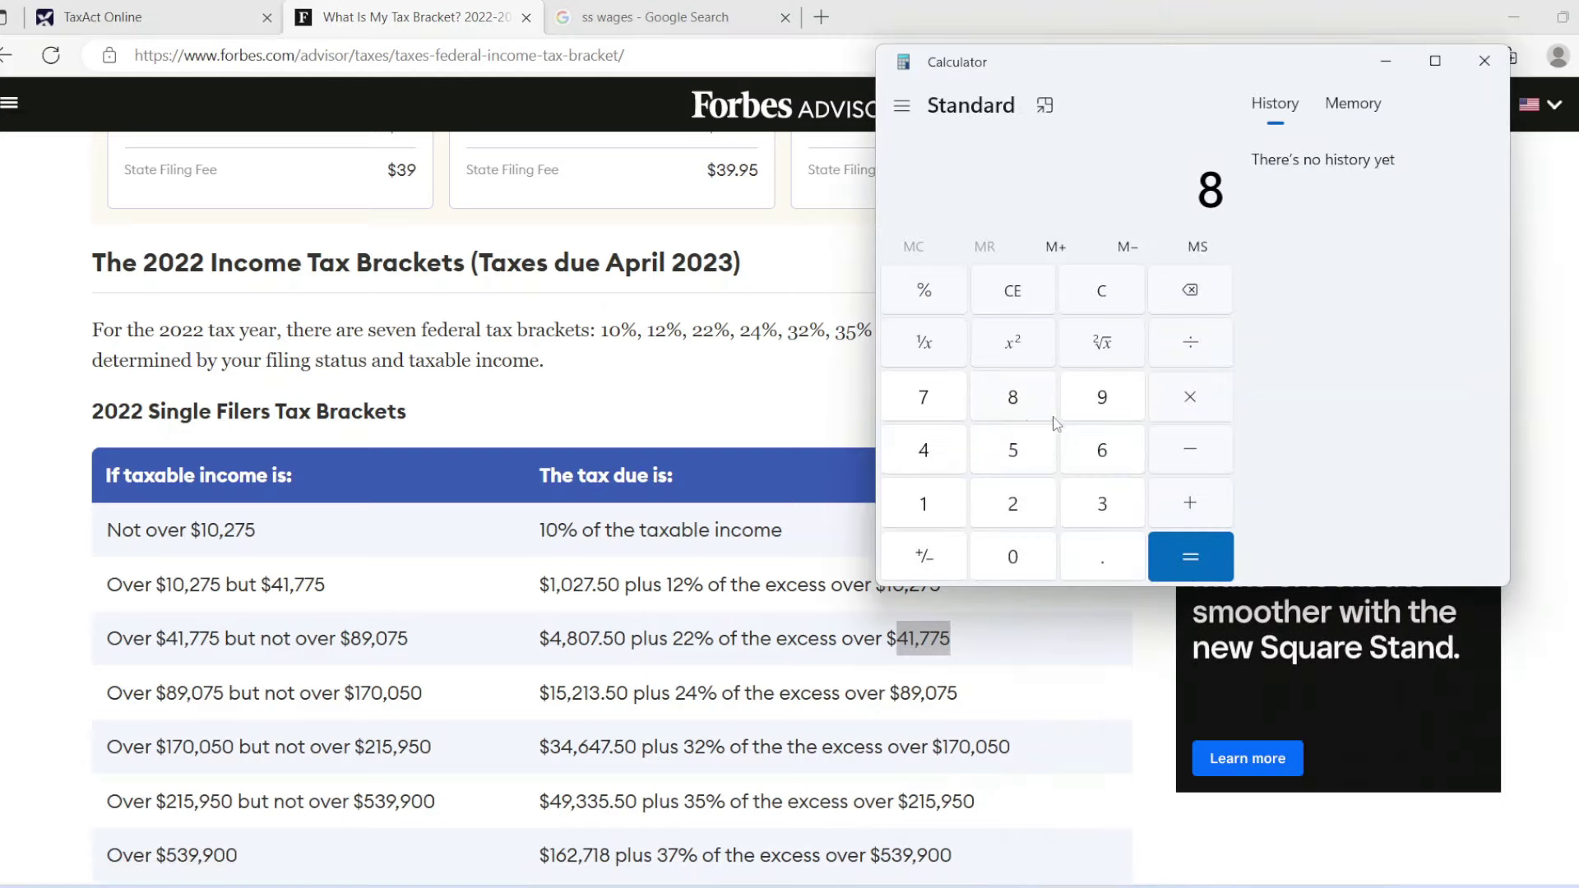
{"action": "left_click", "coordinate": [1112, 514]}
{"action": "left_click", "coordinate": [1027, 454]}
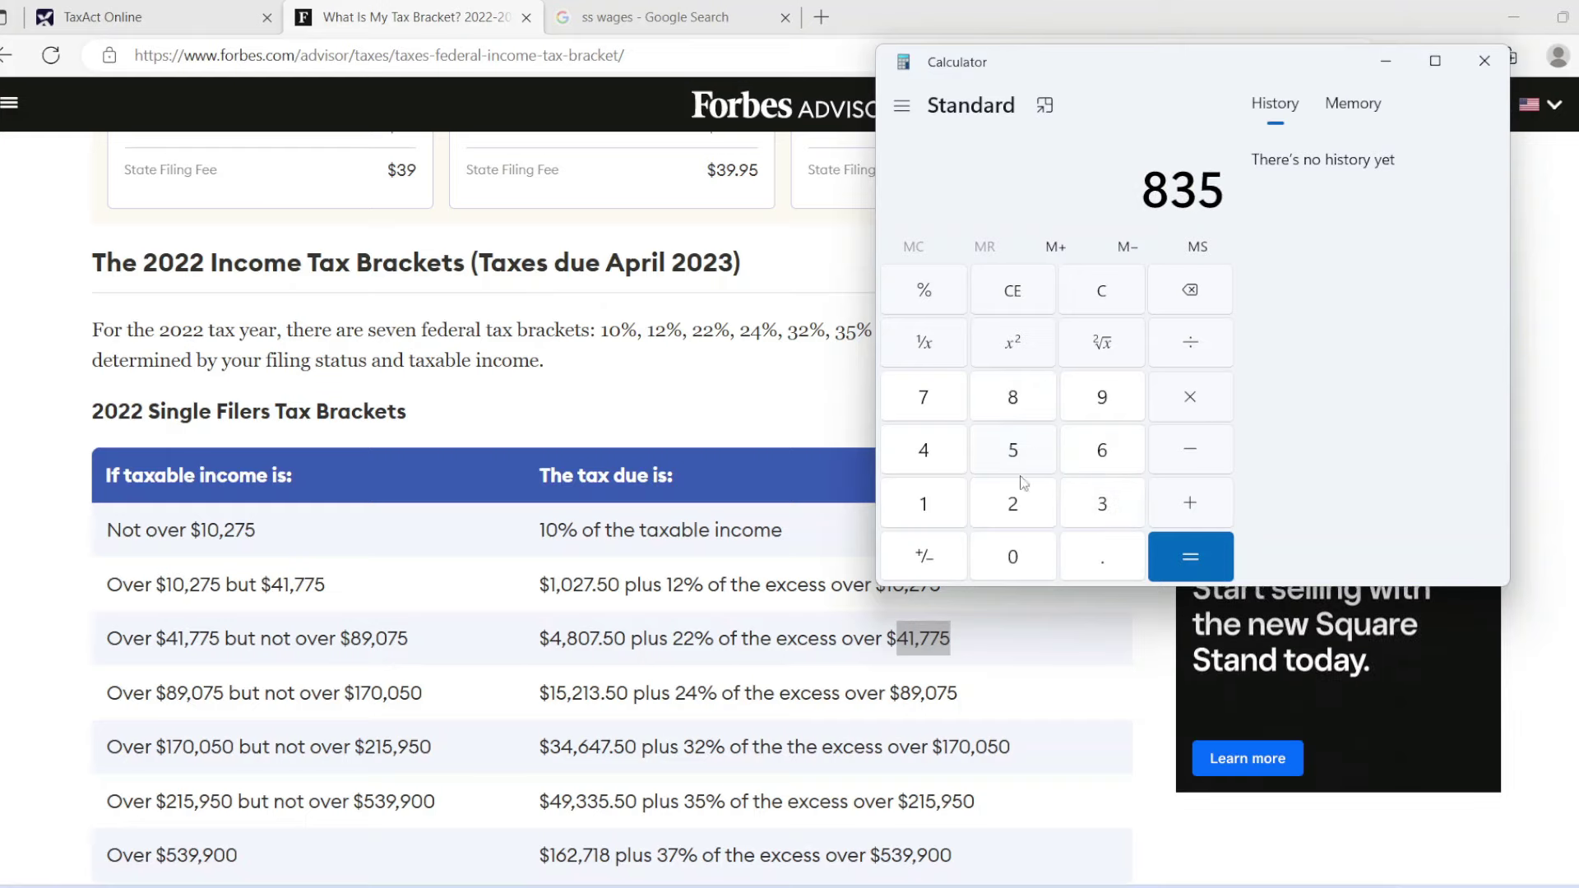
{"action": "left_click", "coordinate": [1014, 559]}
{"action": "left_click", "coordinate": [1014, 559]}
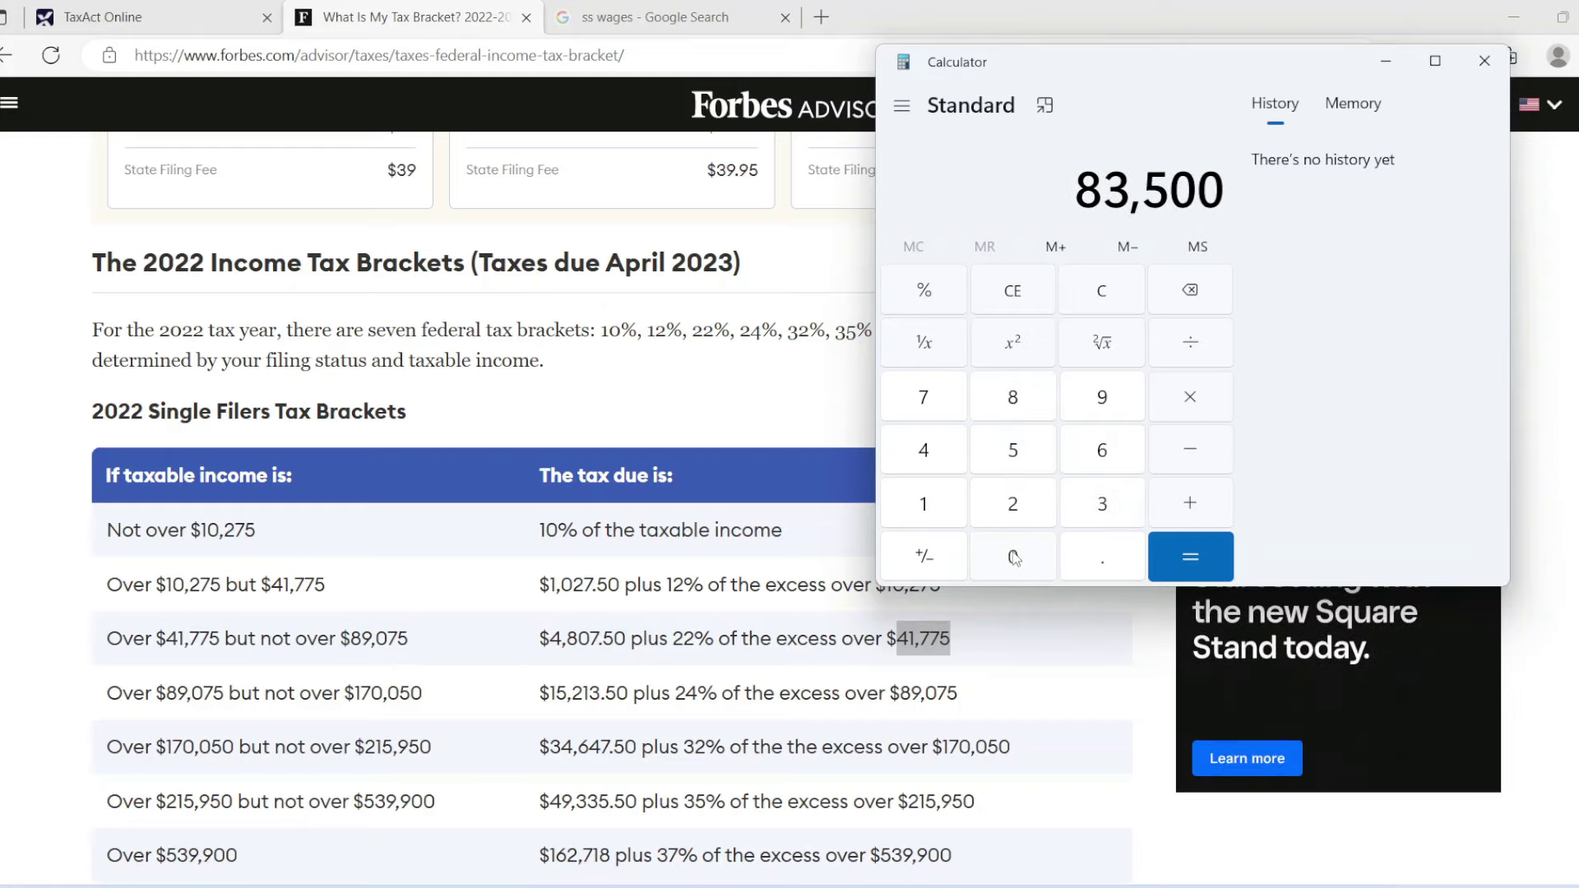
Subtract the 41,775 bracket threshold from 83,500, giving 41,725.
{"action": "left_click", "coordinate": [1197, 453]}
{"action": "left_click", "coordinate": [928, 452]}
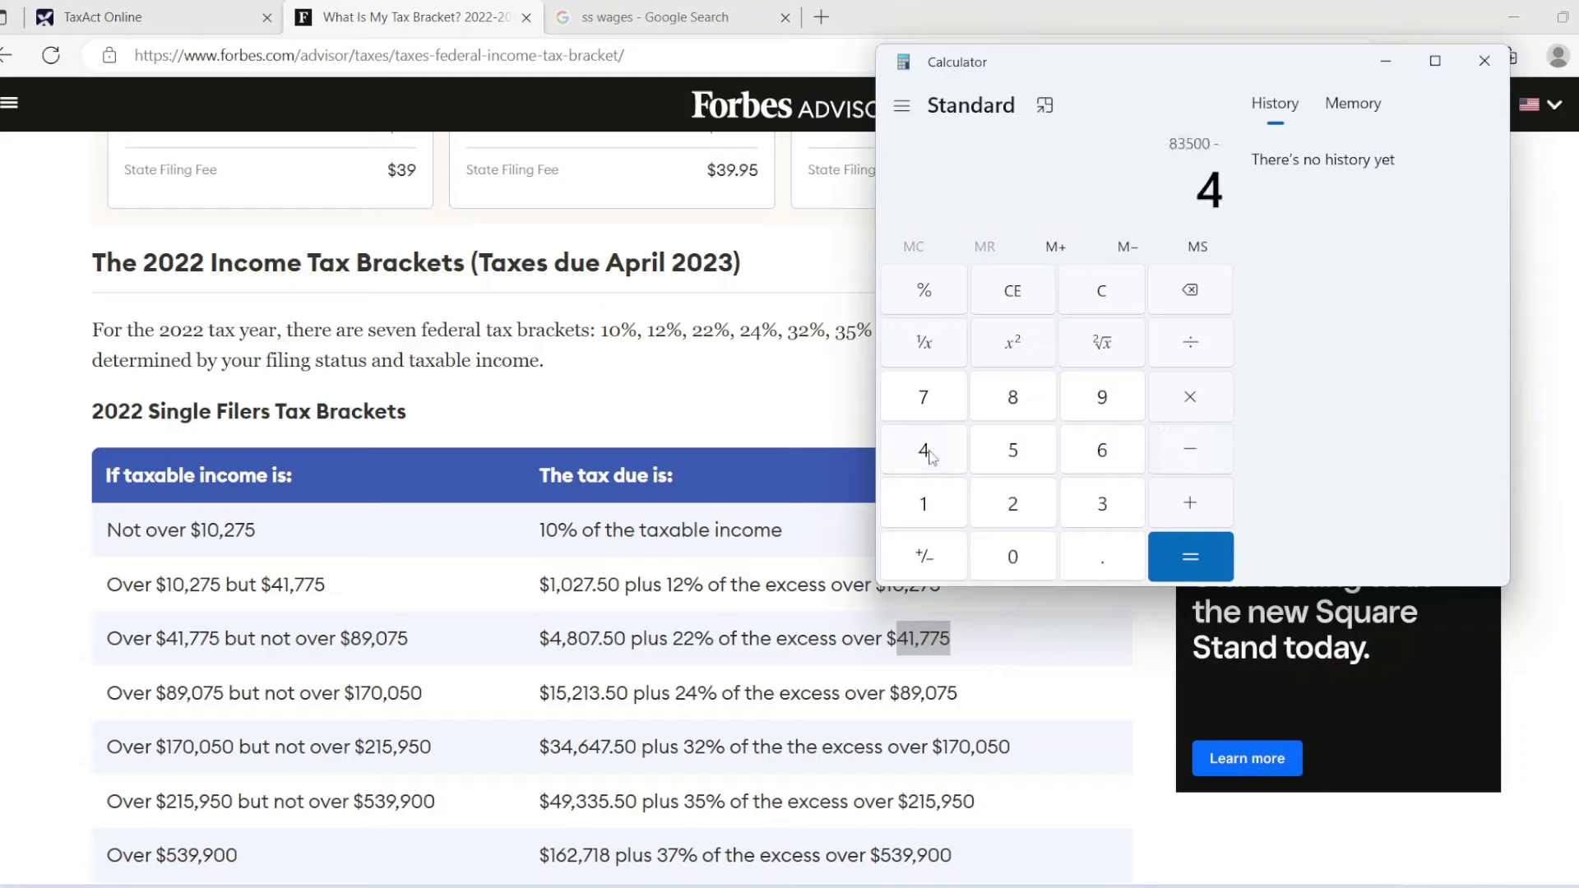
{"action": "left_click", "coordinate": [932, 516]}
{"action": "left_click", "coordinate": [931, 409]}
{"action": "left_click", "coordinate": [931, 409]}
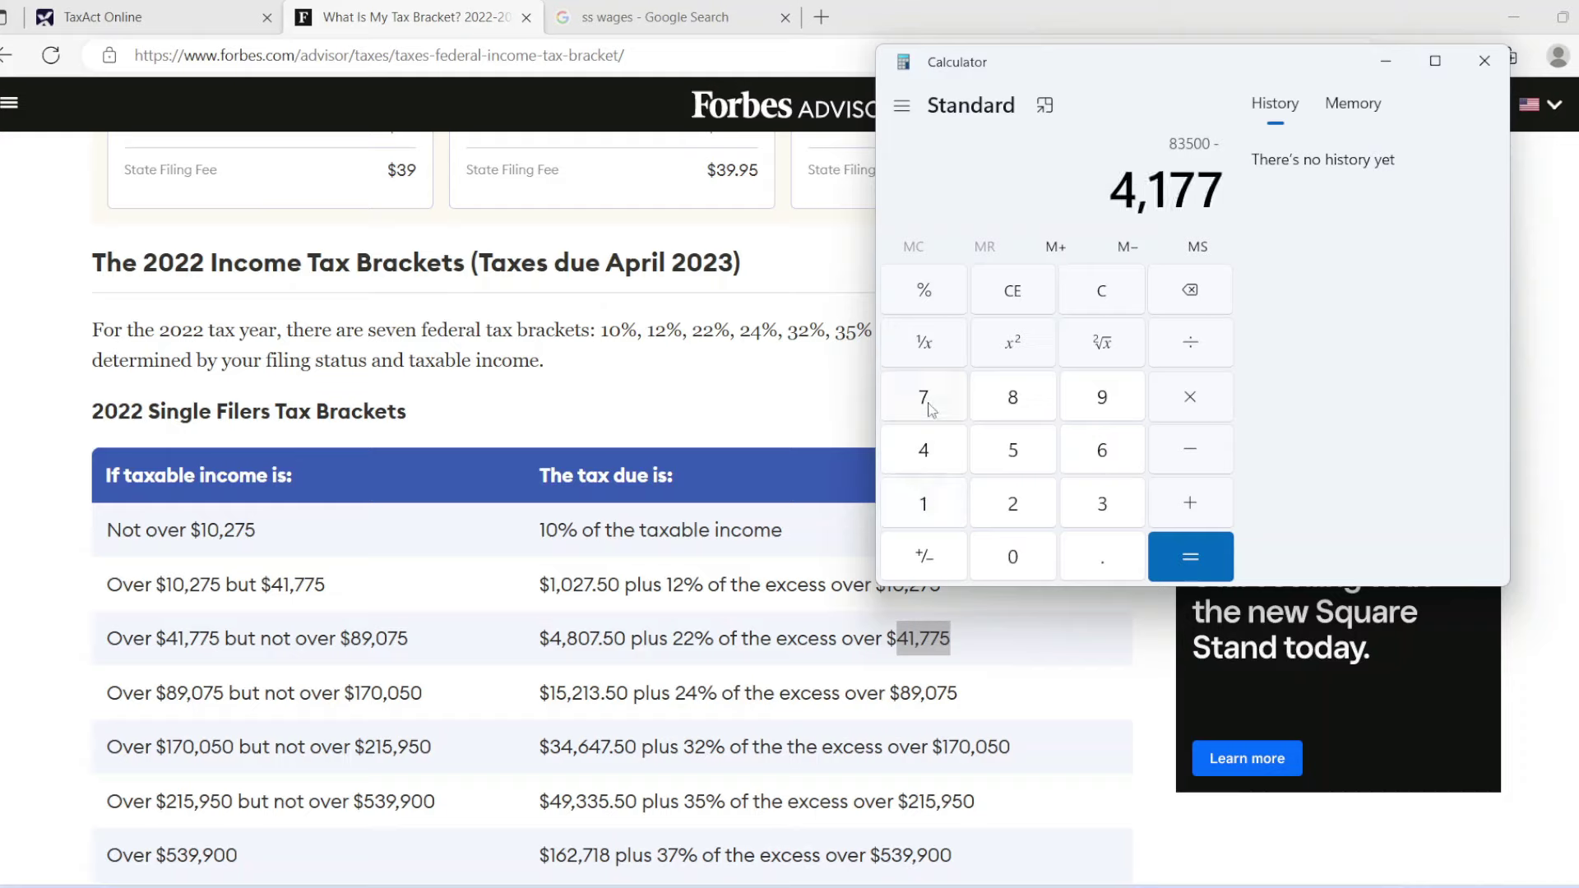
{"action": "left_click", "coordinate": [1016, 462]}
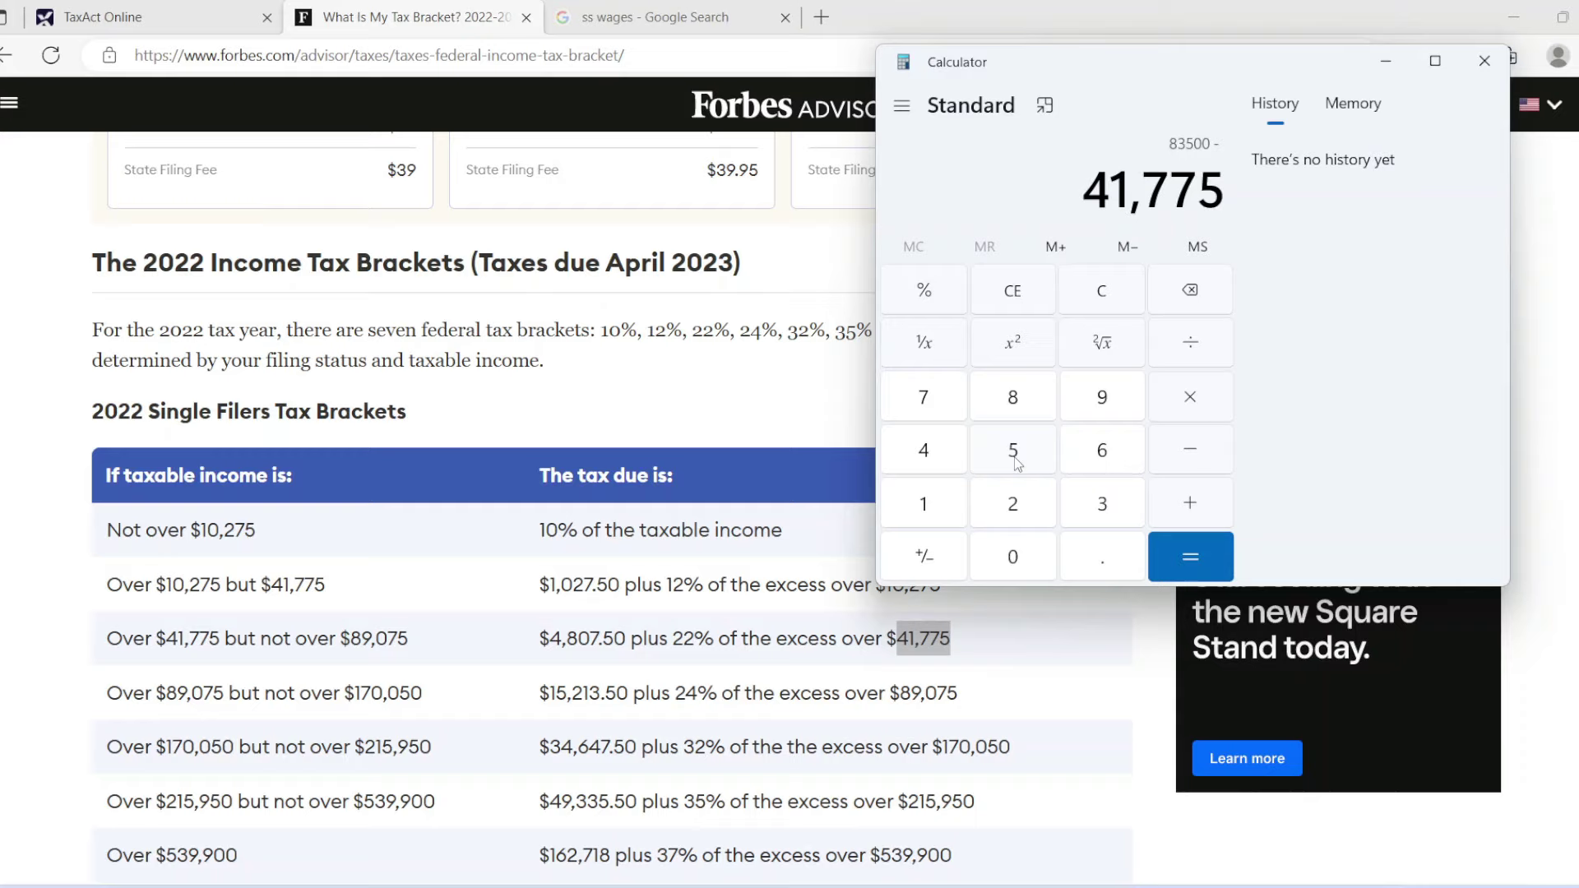
{"action": "left_click", "coordinate": [1190, 558]}
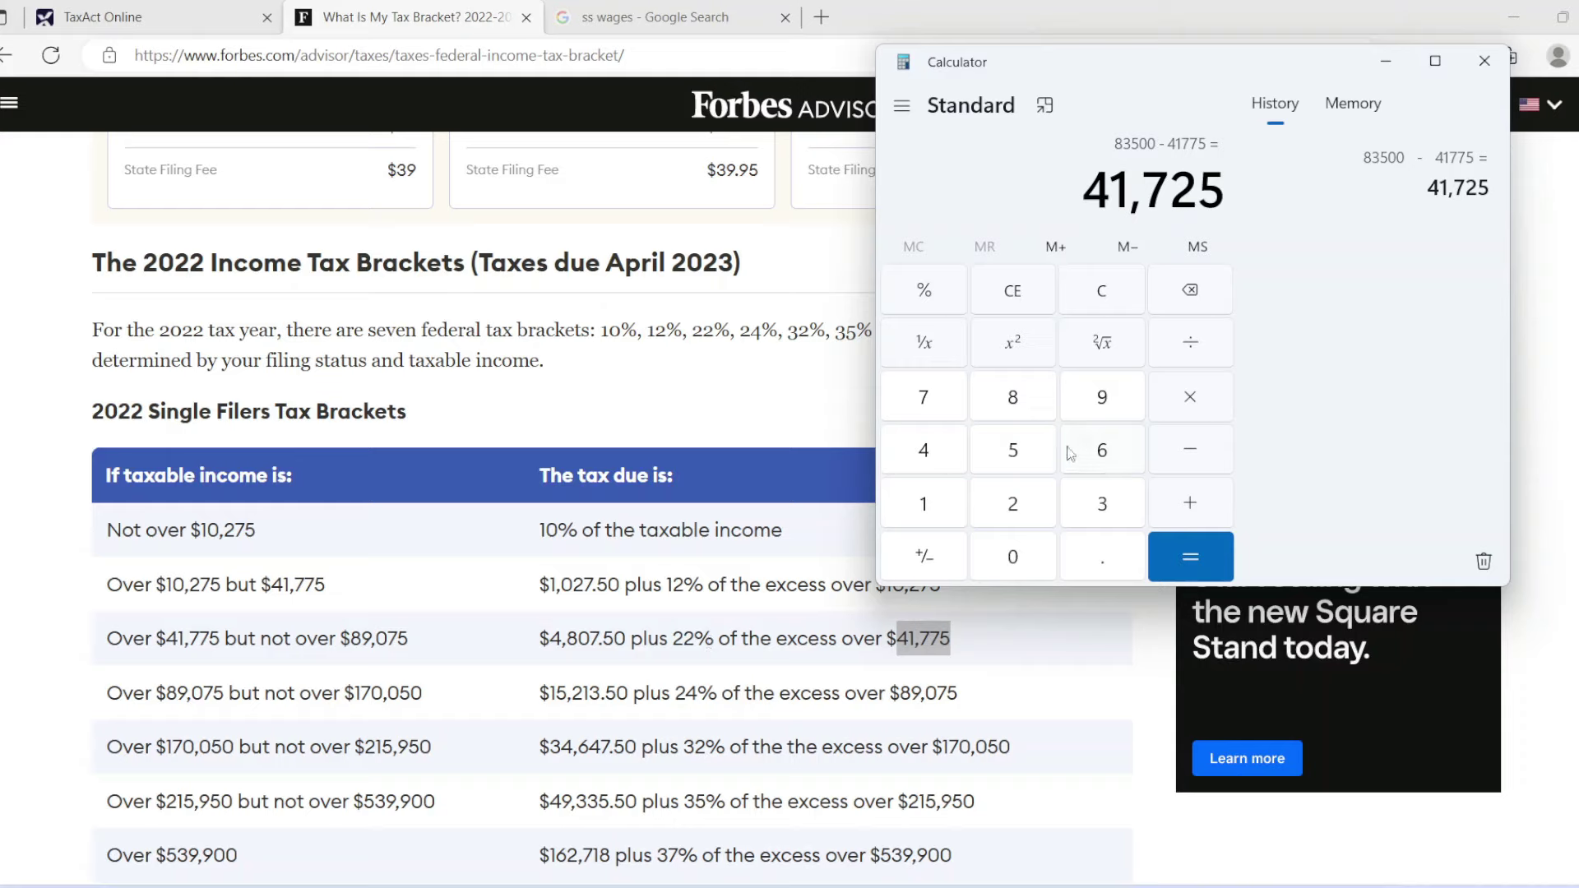
Take 22% of 41,725 to get 9,179.5, then recheck the W-2 and Forbes table.
{"action": "left_click", "coordinate": [1195, 452]}
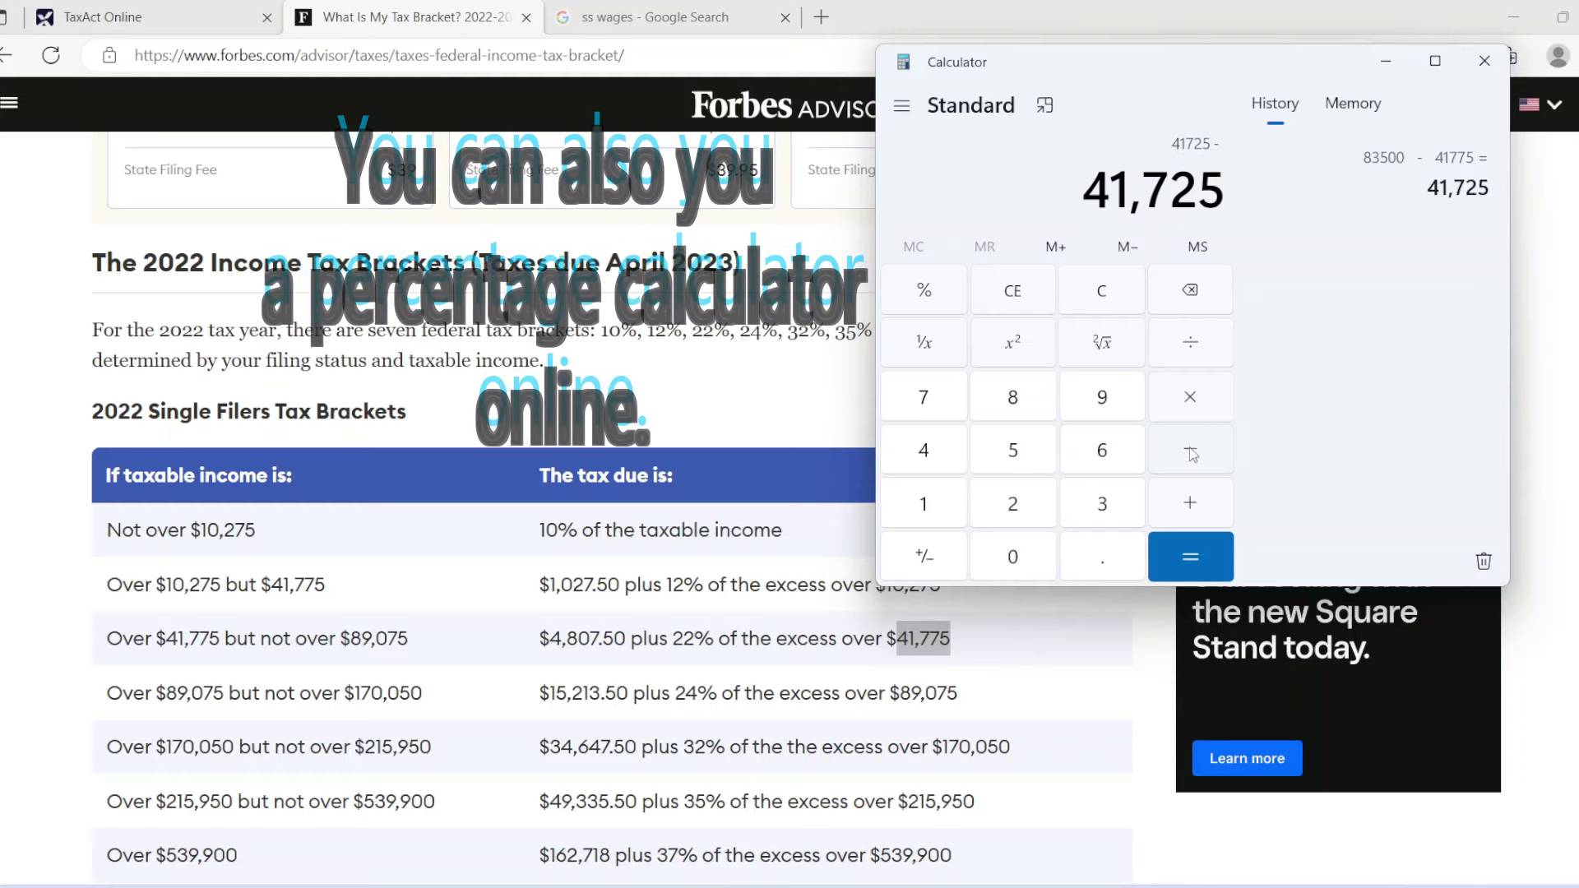
{"action": "left_click", "coordinate": [1018, 515]}
{"action": "left_click", "coordinate": [1018, 515]}
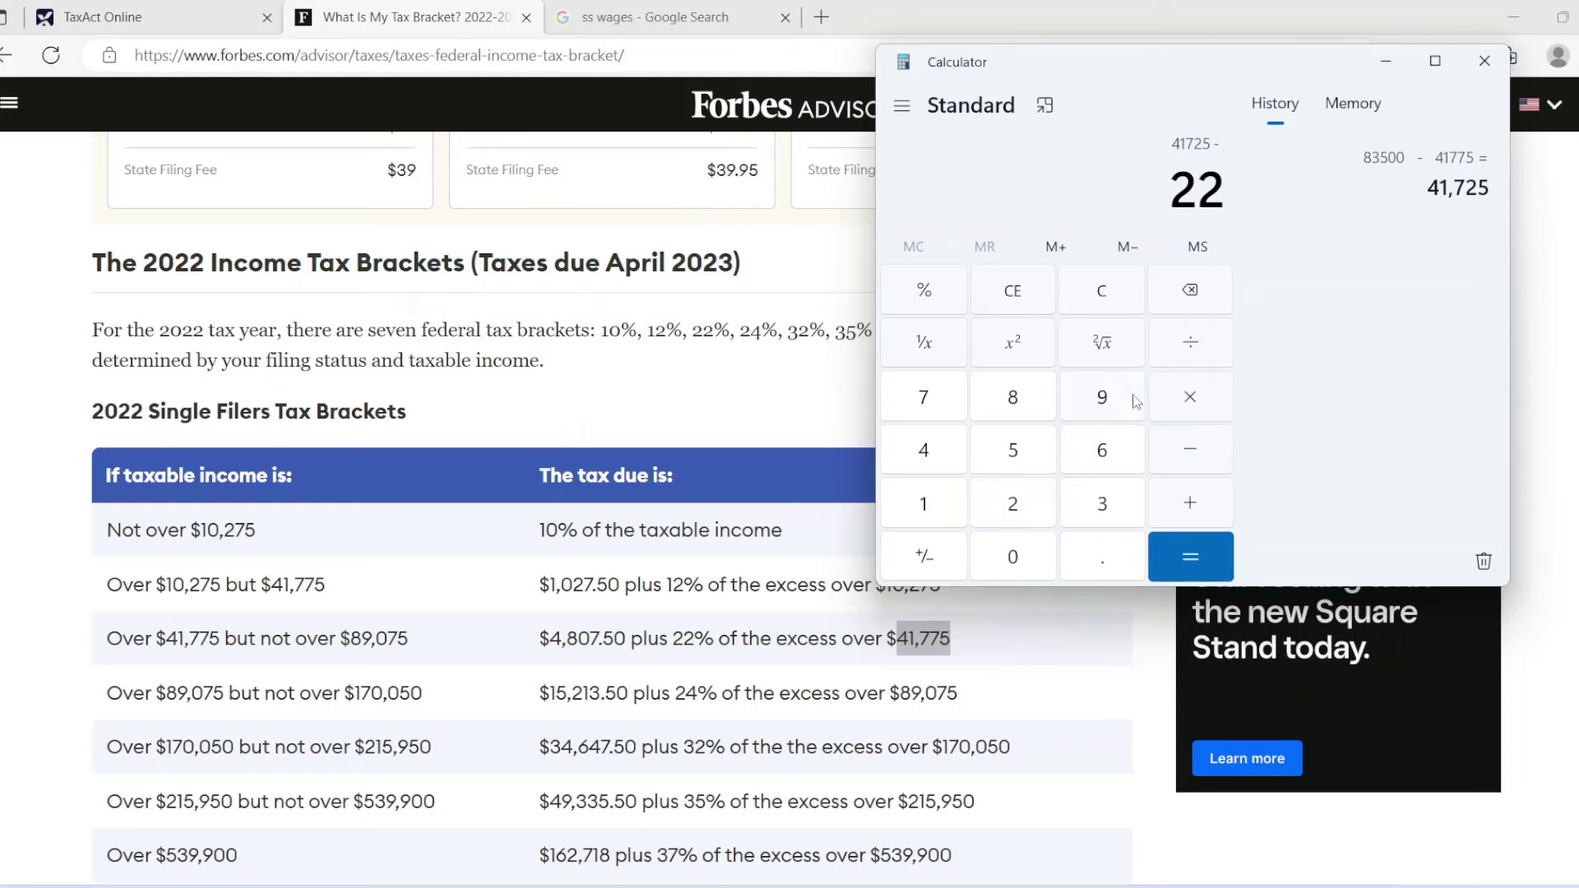
{"action": "left_click", "coordinate": [927, 307]}
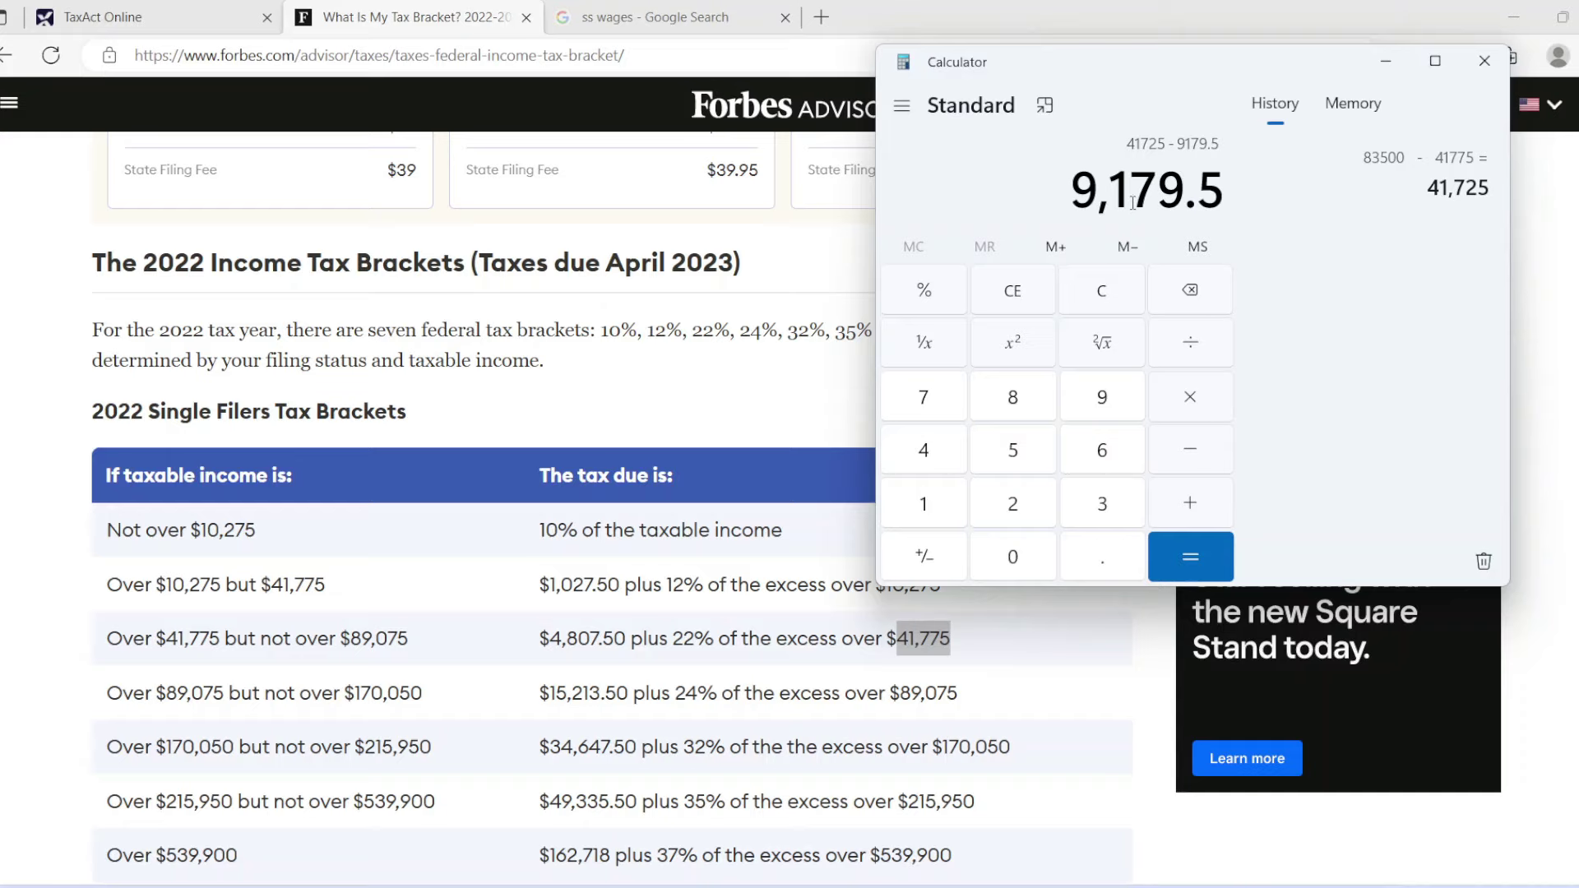
{"action": "left_click", "coordinate": [148, 17]}
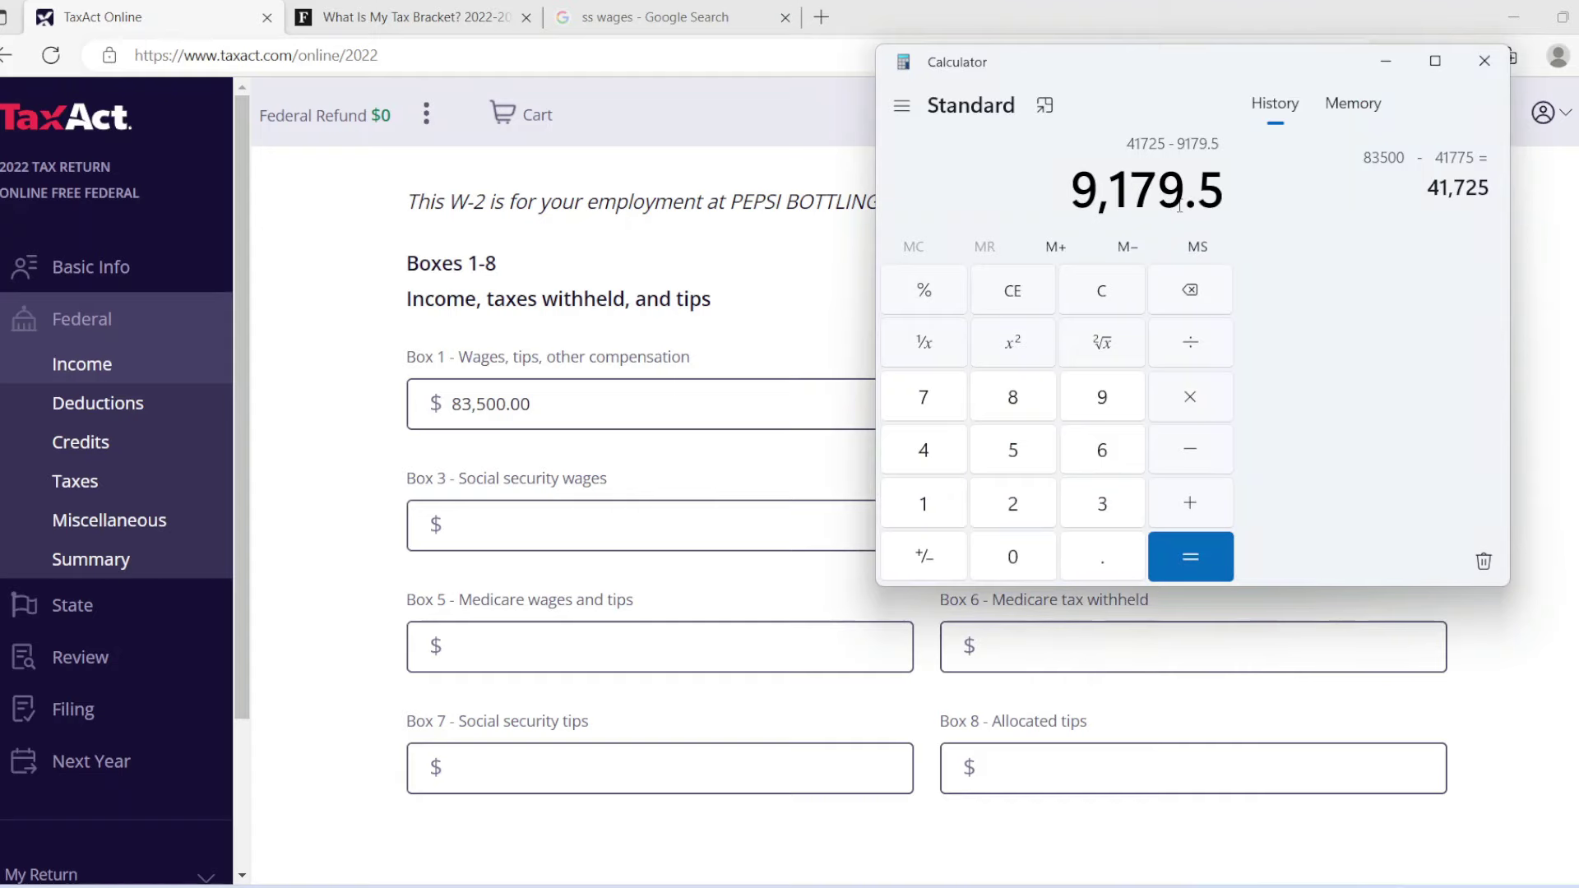
{"action": "left_click", "coordinate": [444, 16]}
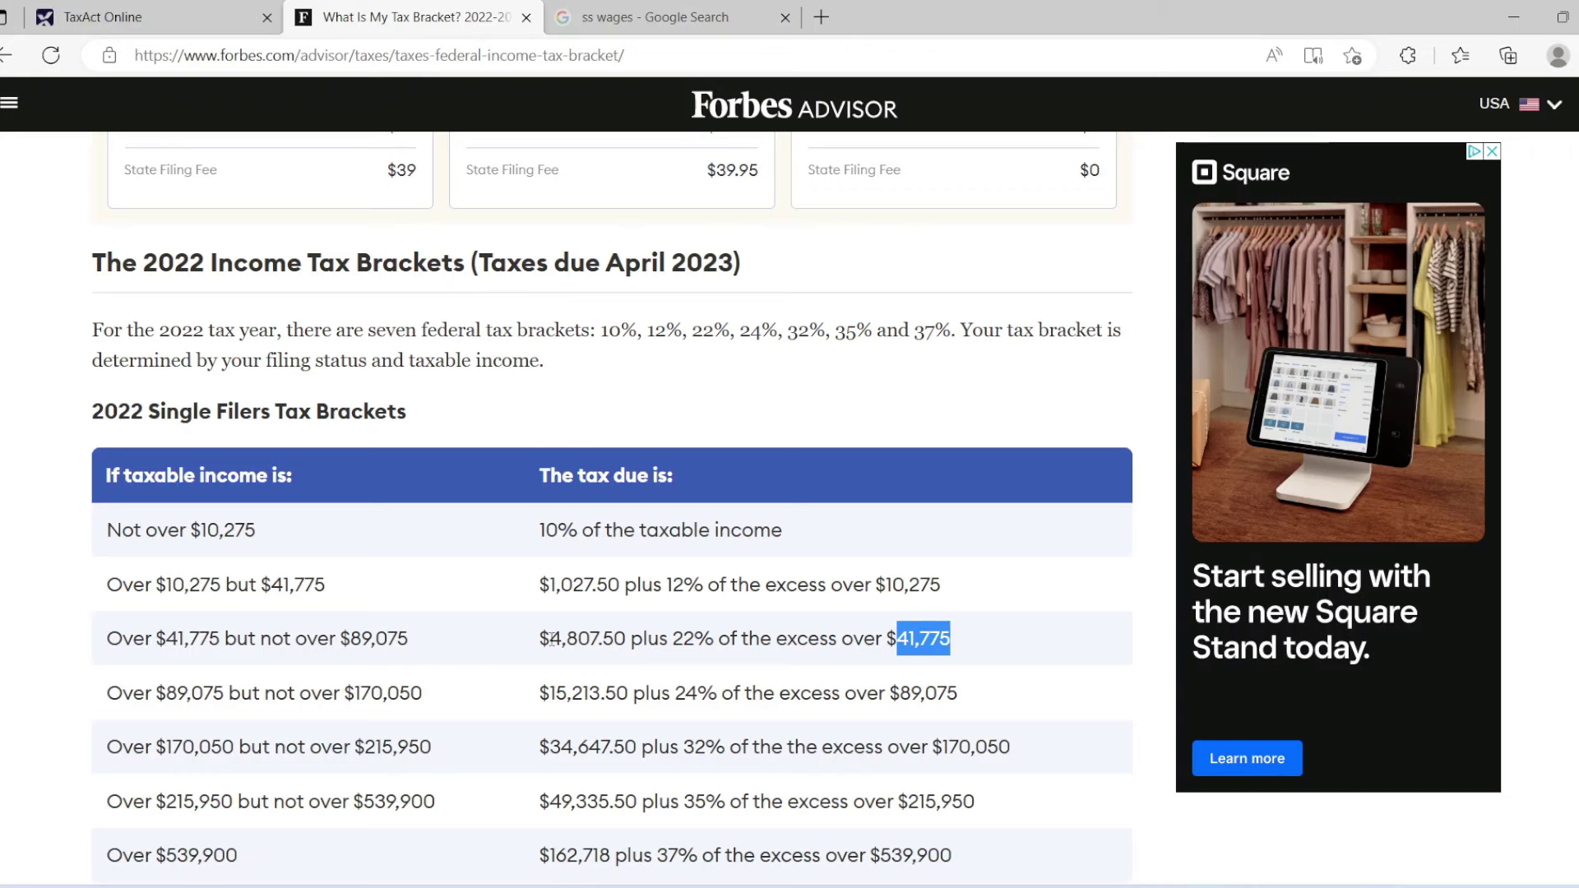
Note the $4,807.50 base tax on the Forbes table and start adding it to 9,179.5.
{"action": "left_click_drag", "start_coordinate": [550, 640], "coordinate": [620, 644]}
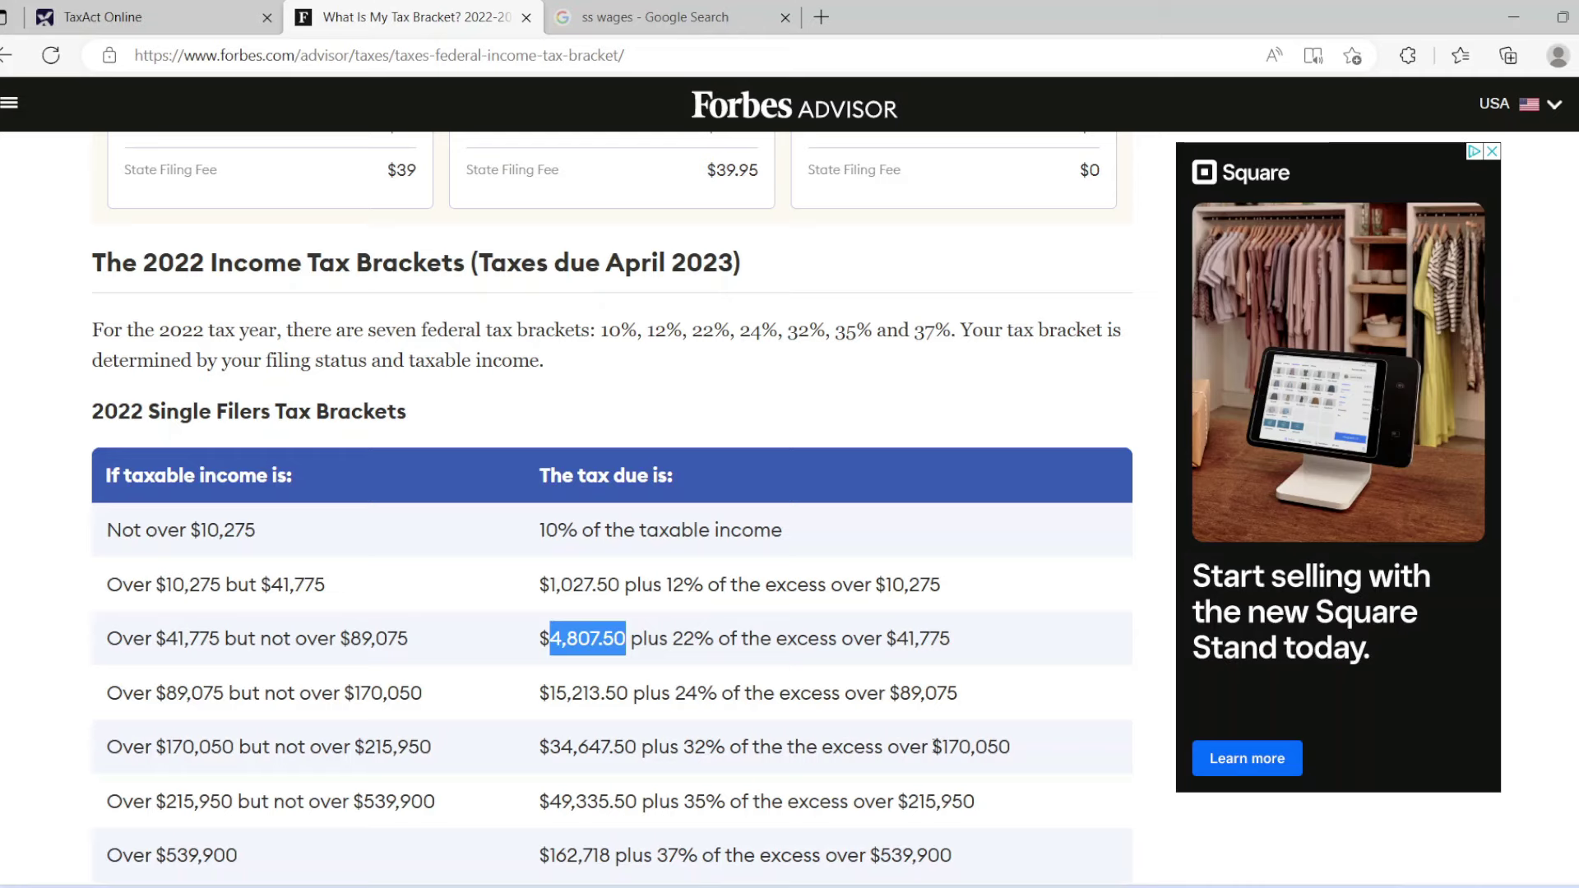
{"action": "key", "text": "alt+Tab"}
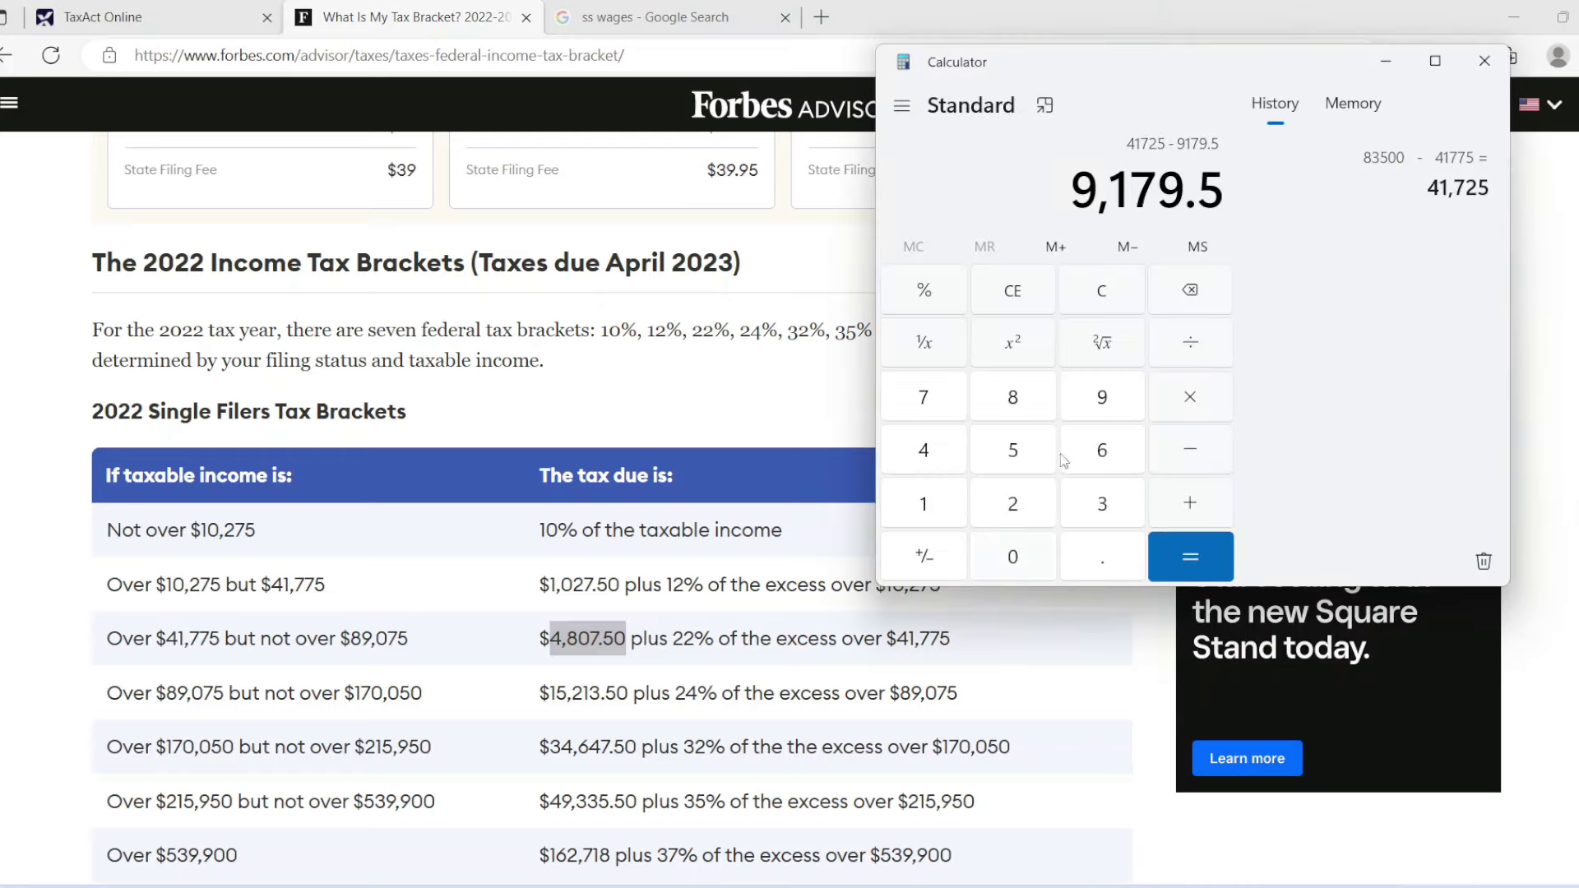
{"action": "key", "text": "Return"}
{"action": "left_click", "coordinate": [1189, 511]}
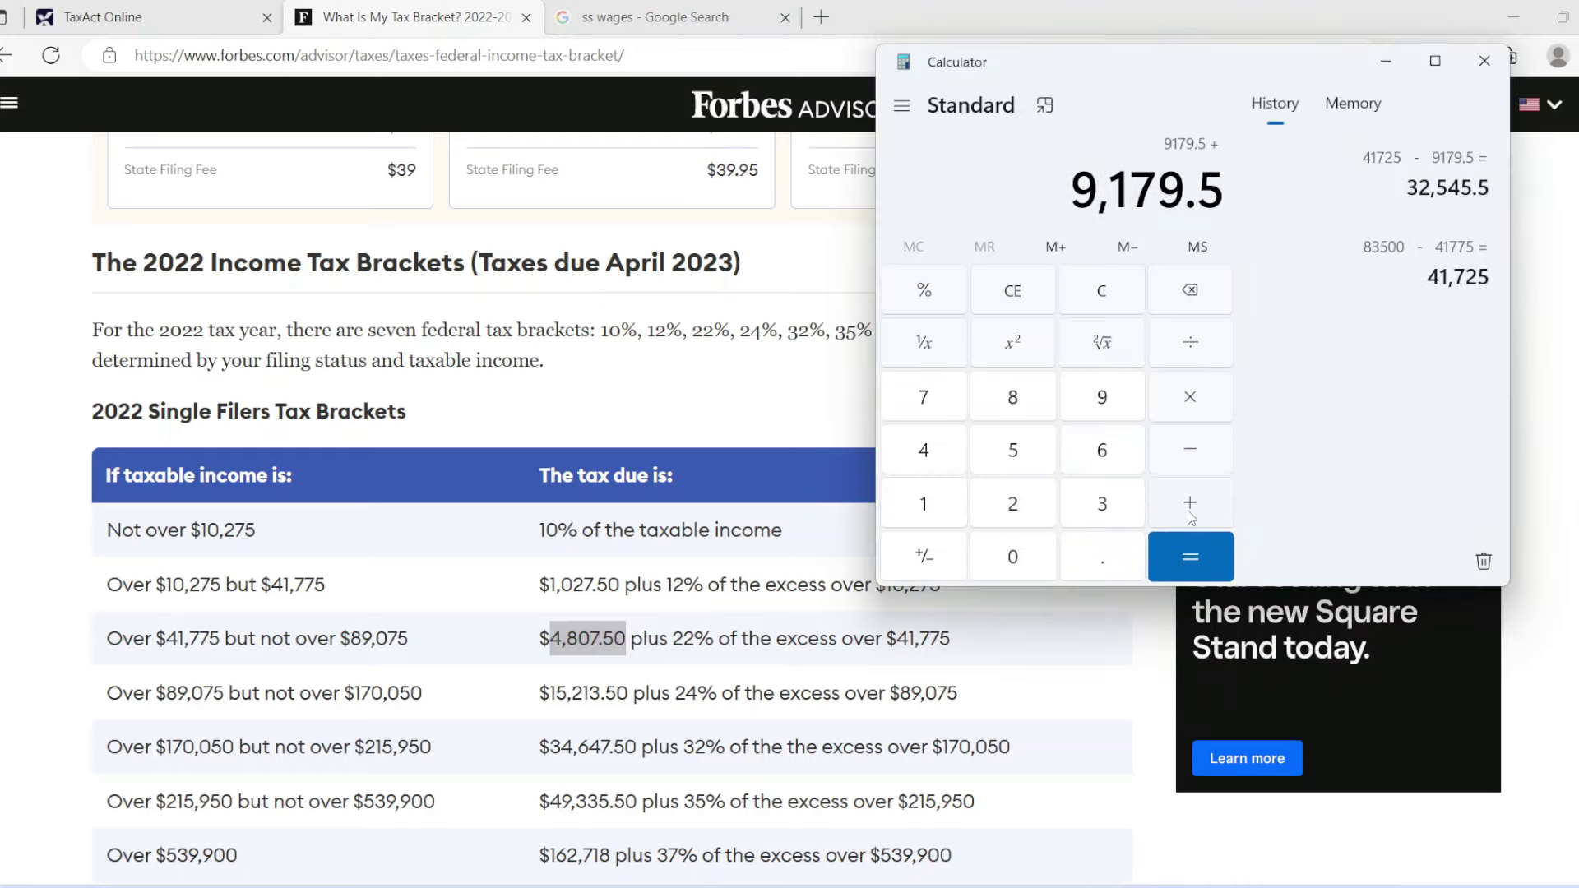
Key in 4,807.50 and total it to 13,987, then return to the TaxAct W-2.
{"action": "left_click", "coordinate": [940, 454]}
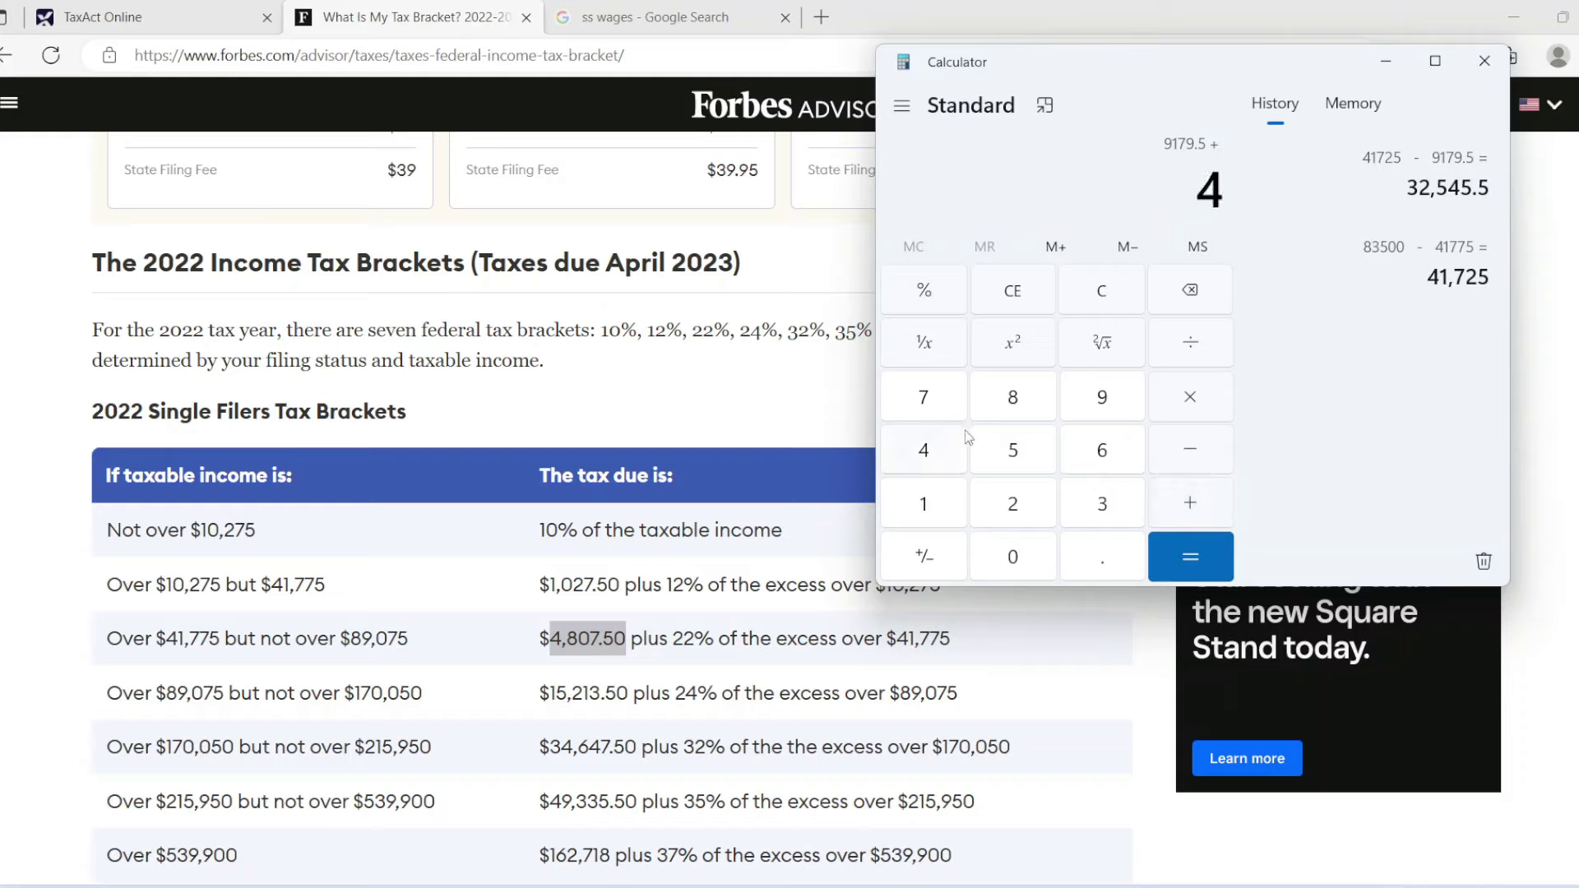
{"action": "left_click", "coordinate": [1017, 411]}
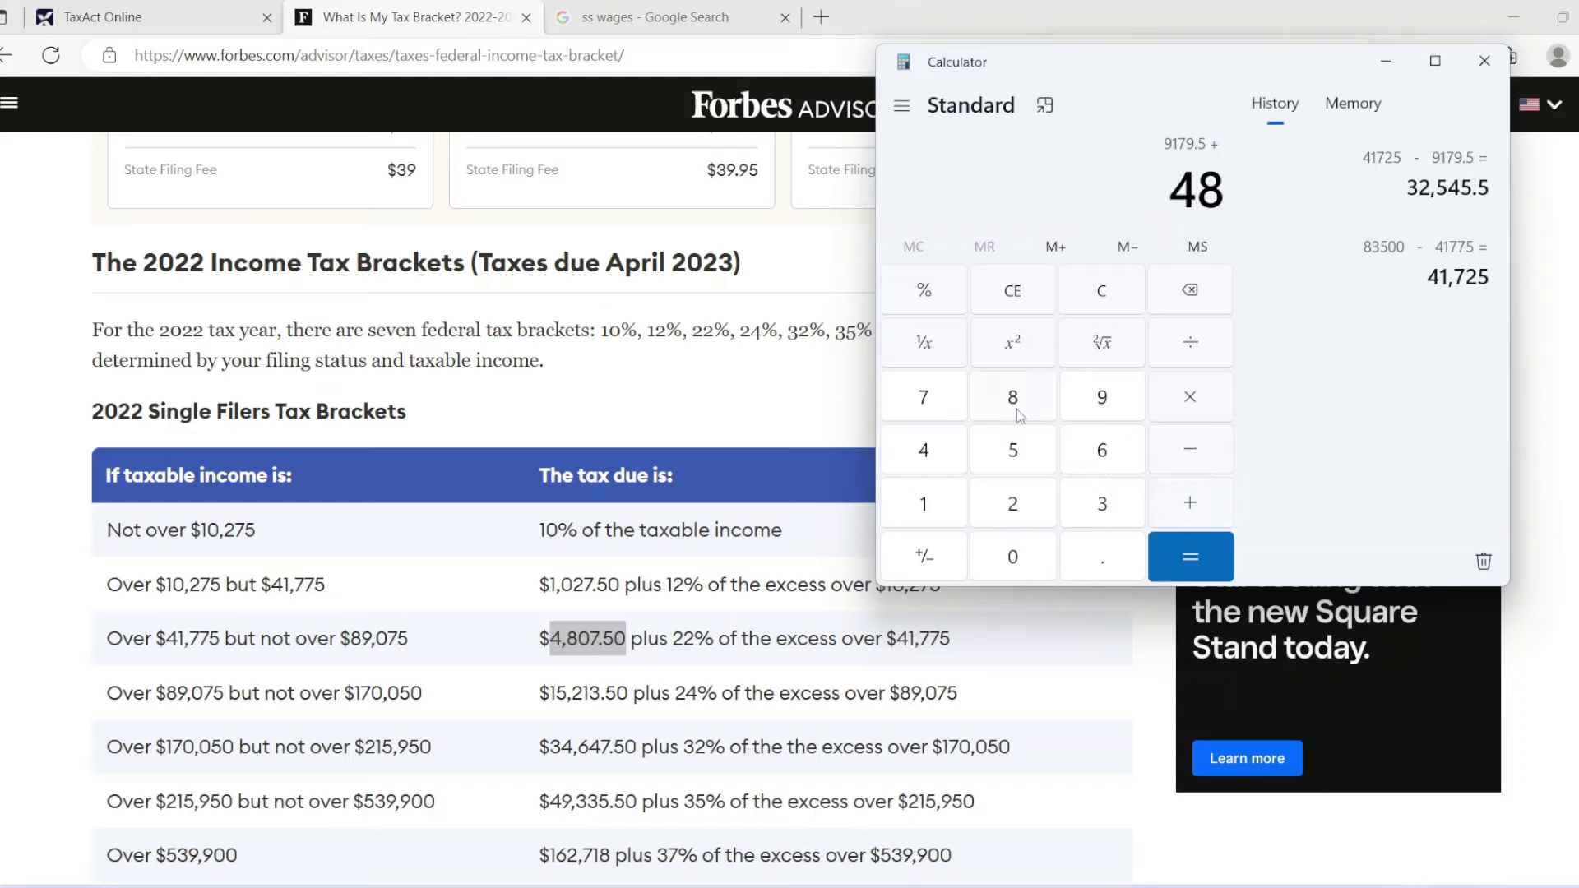
{"action": "left_click", "coordinate": [1010, 556]}
{"action": "left_click", "coordinate": [936, 405]}
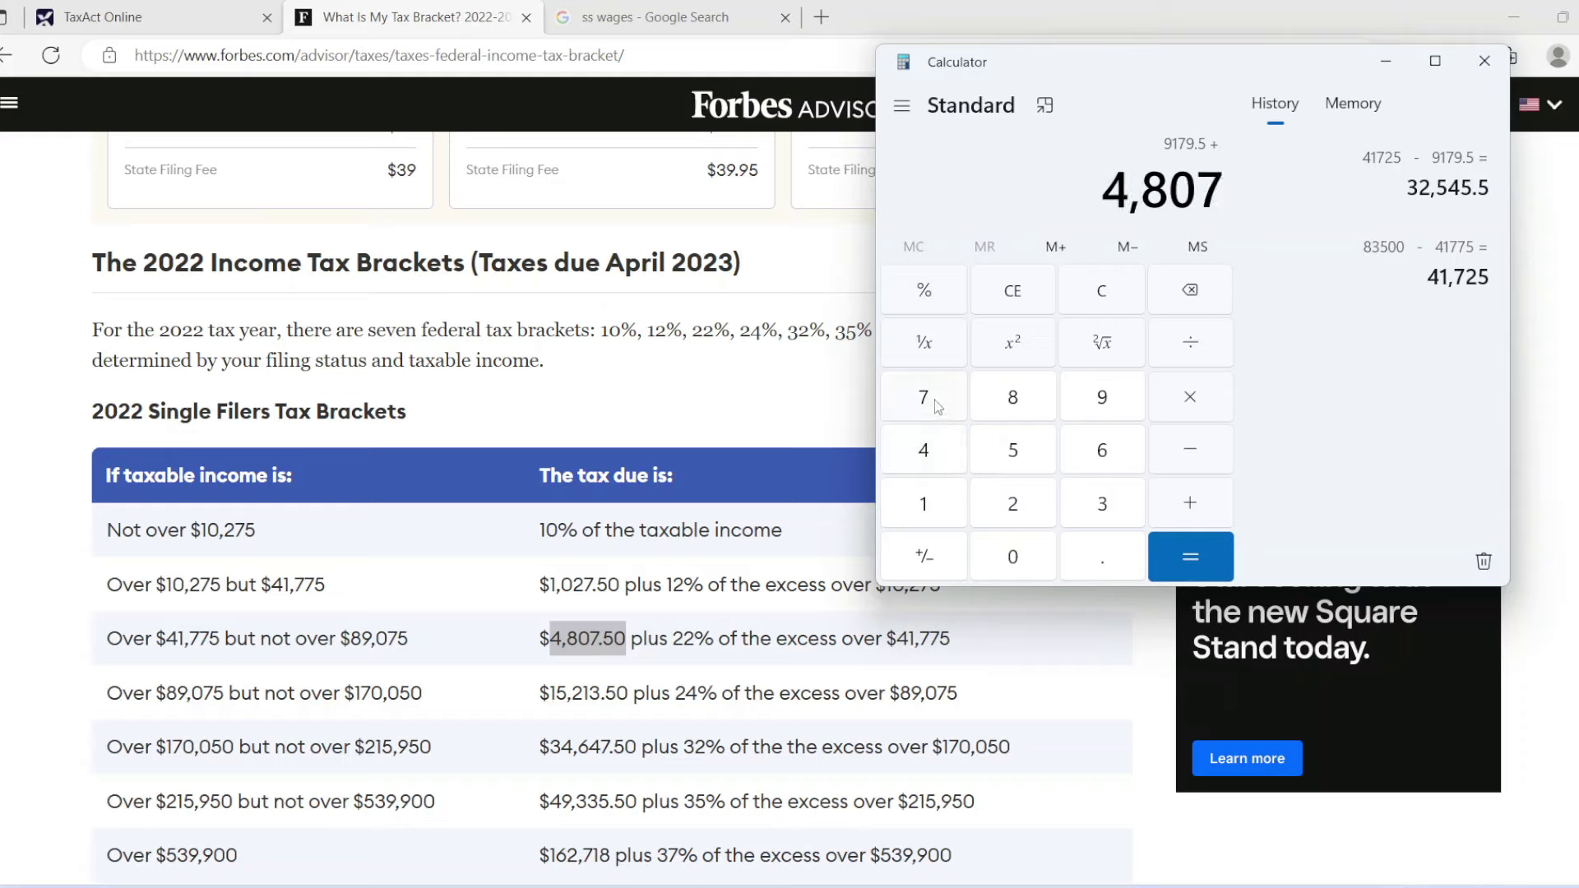
{"action": "left_click", "coordinate": [1095, 550]}
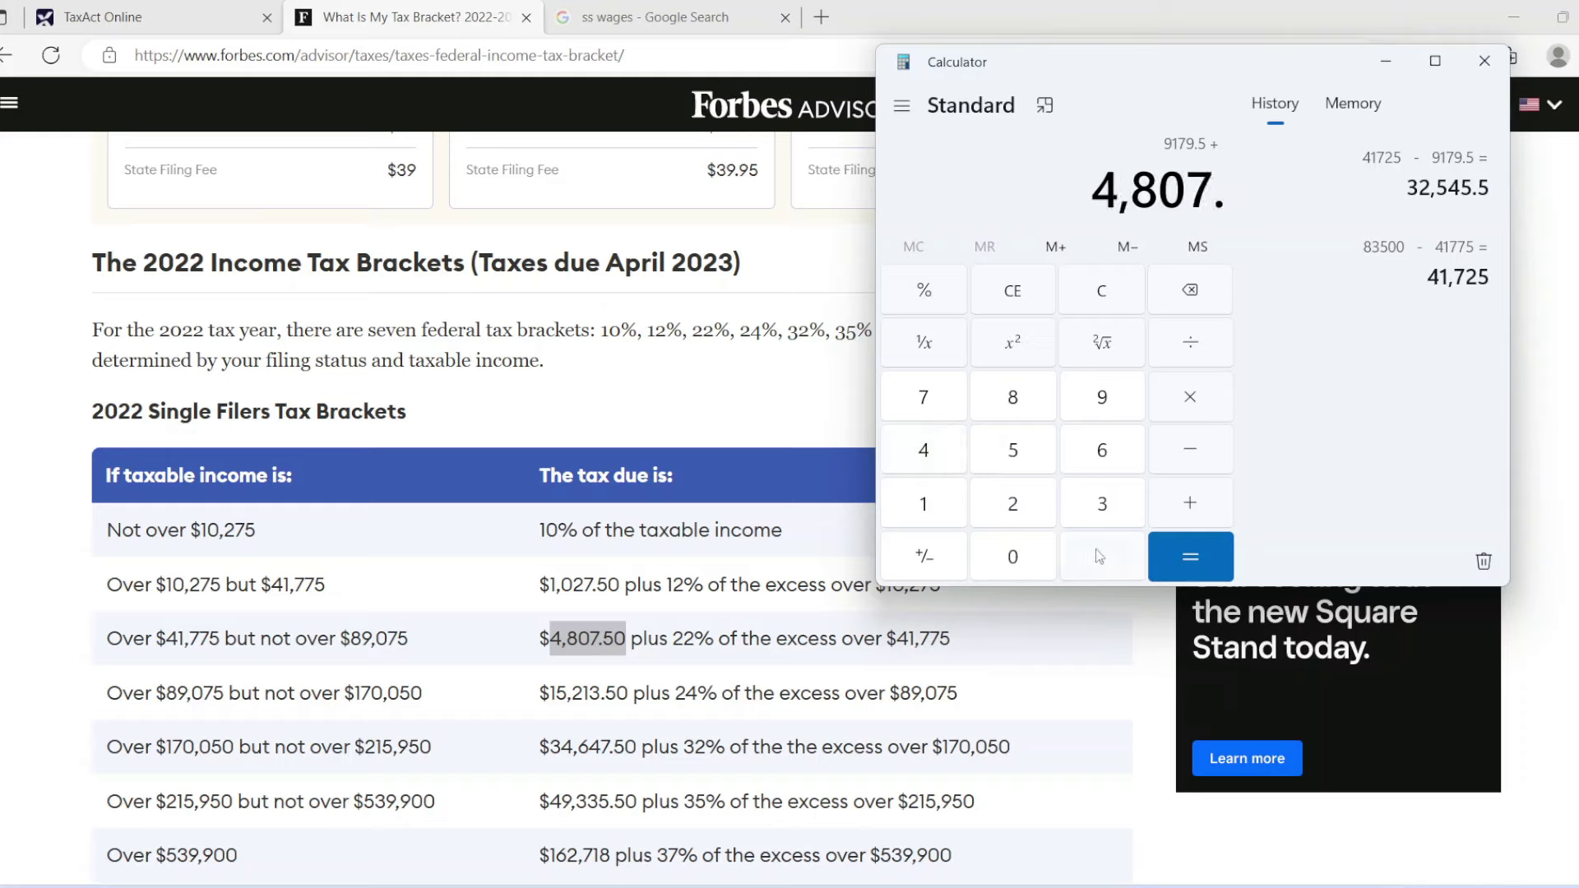
{"action": "left_click", "coordinate": [1014, 451]}
{"action": "left_click", "coordinate": [1017, 559]}
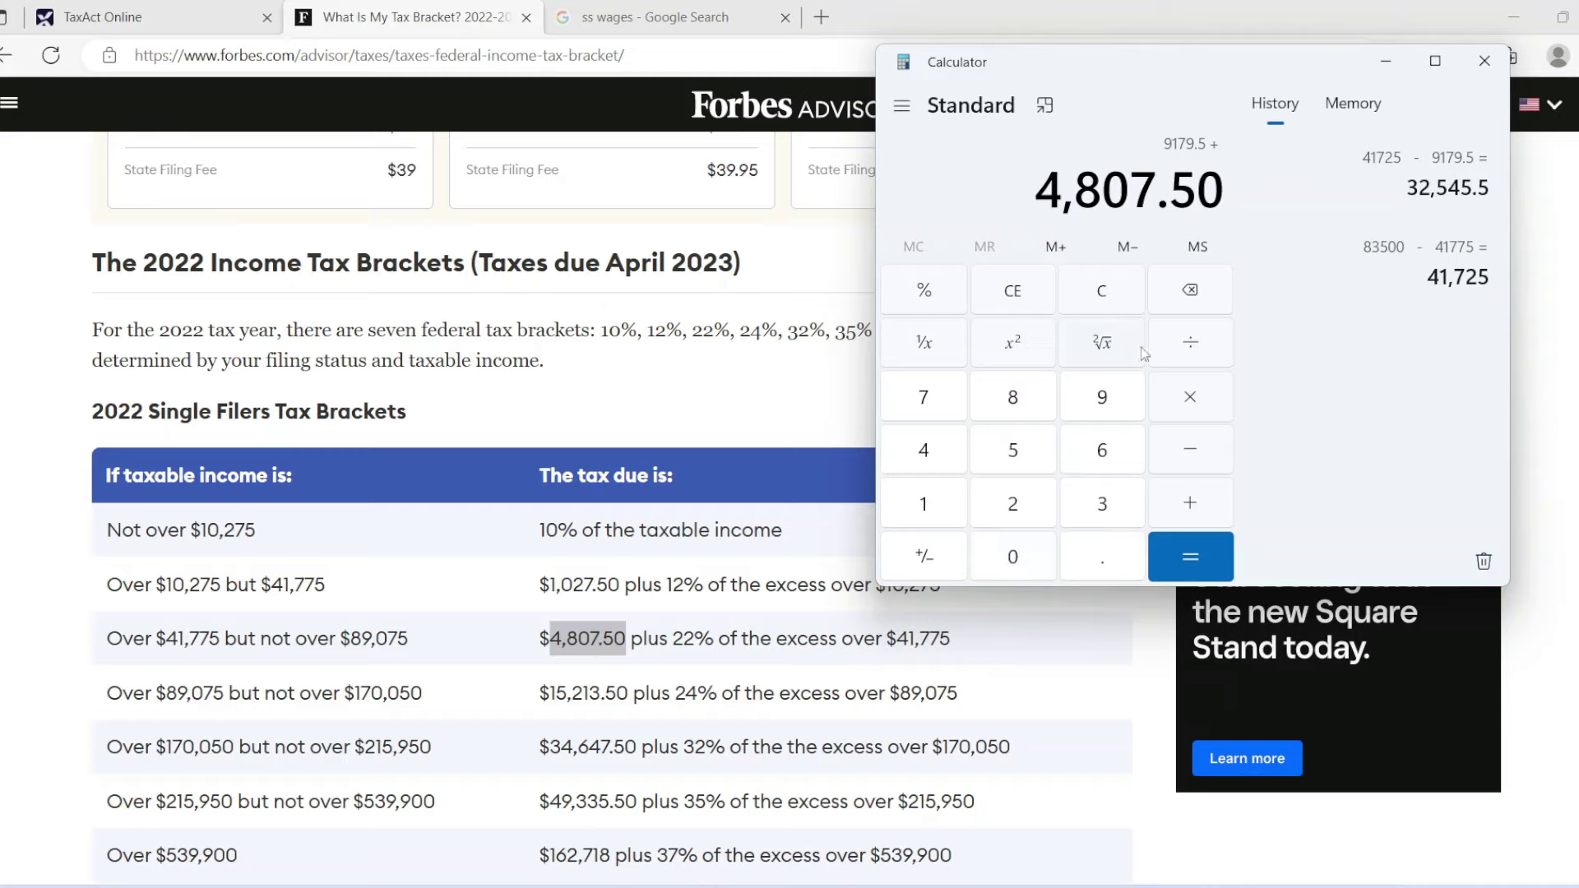
{"action": "left_click", "coordinate": [1190, 558]}
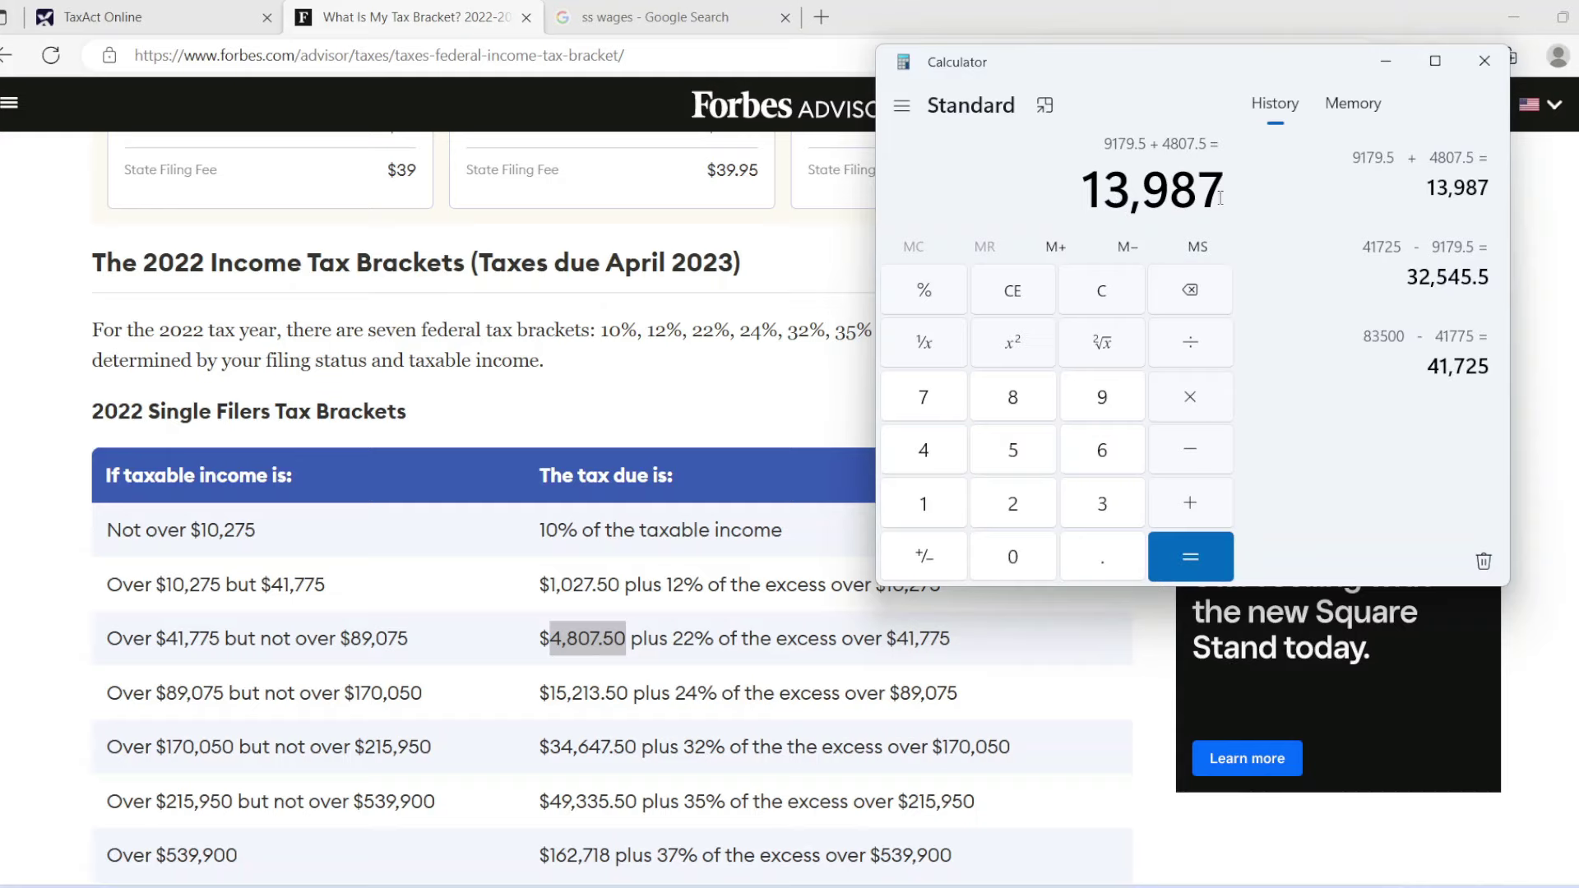
{"action": "left_click_drag", "start_coordinate": [1220, 198], "coordinate": [1078, 198]}
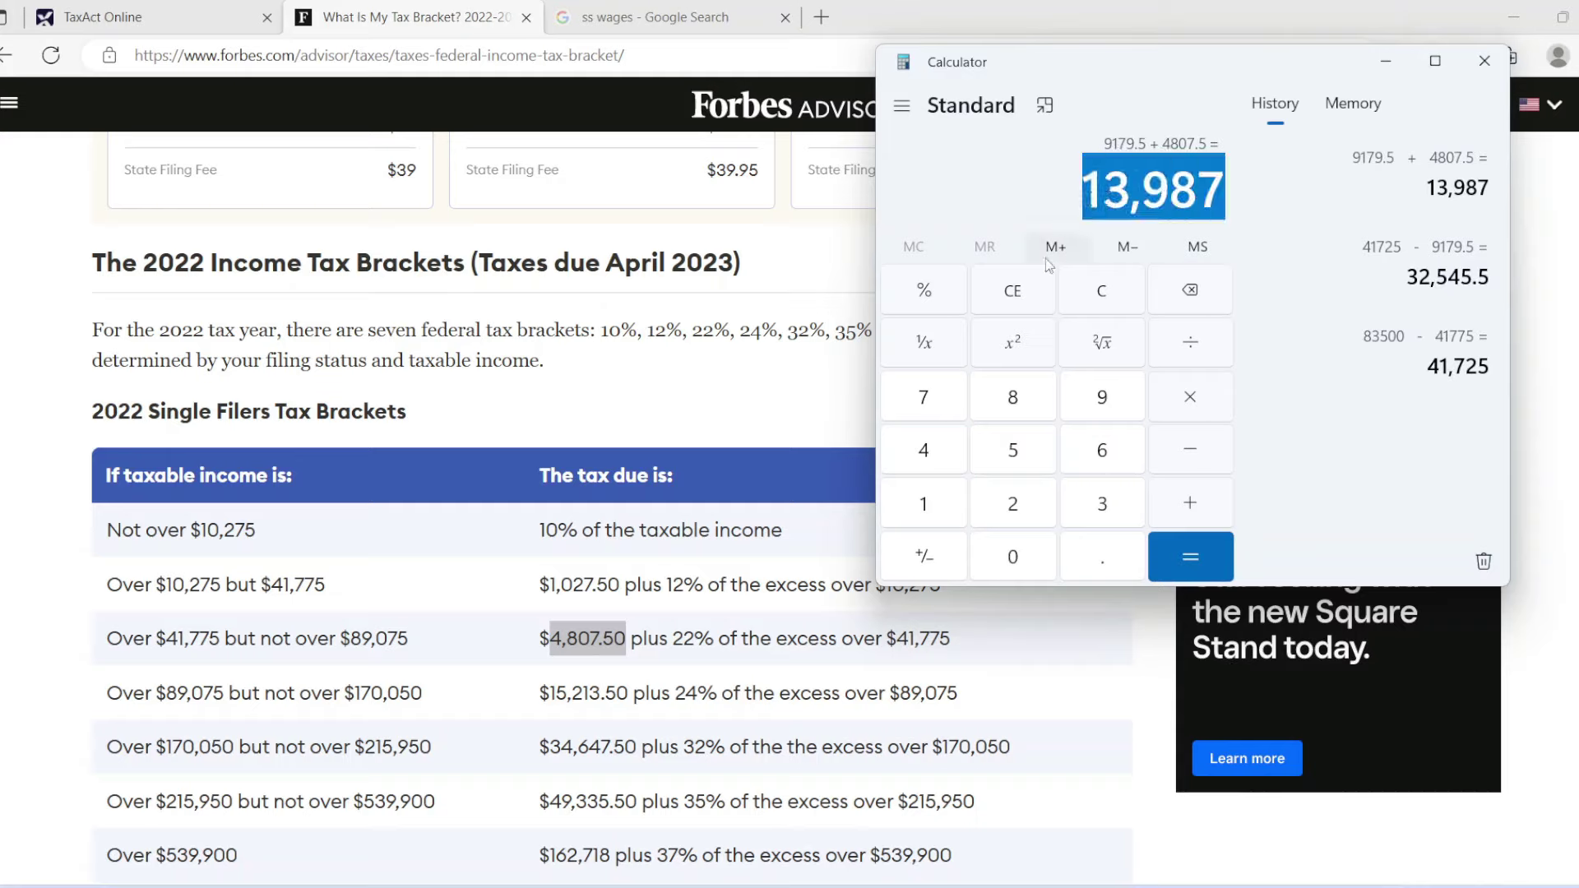
{"action": "left_click", "coordinate": [122, 10]}
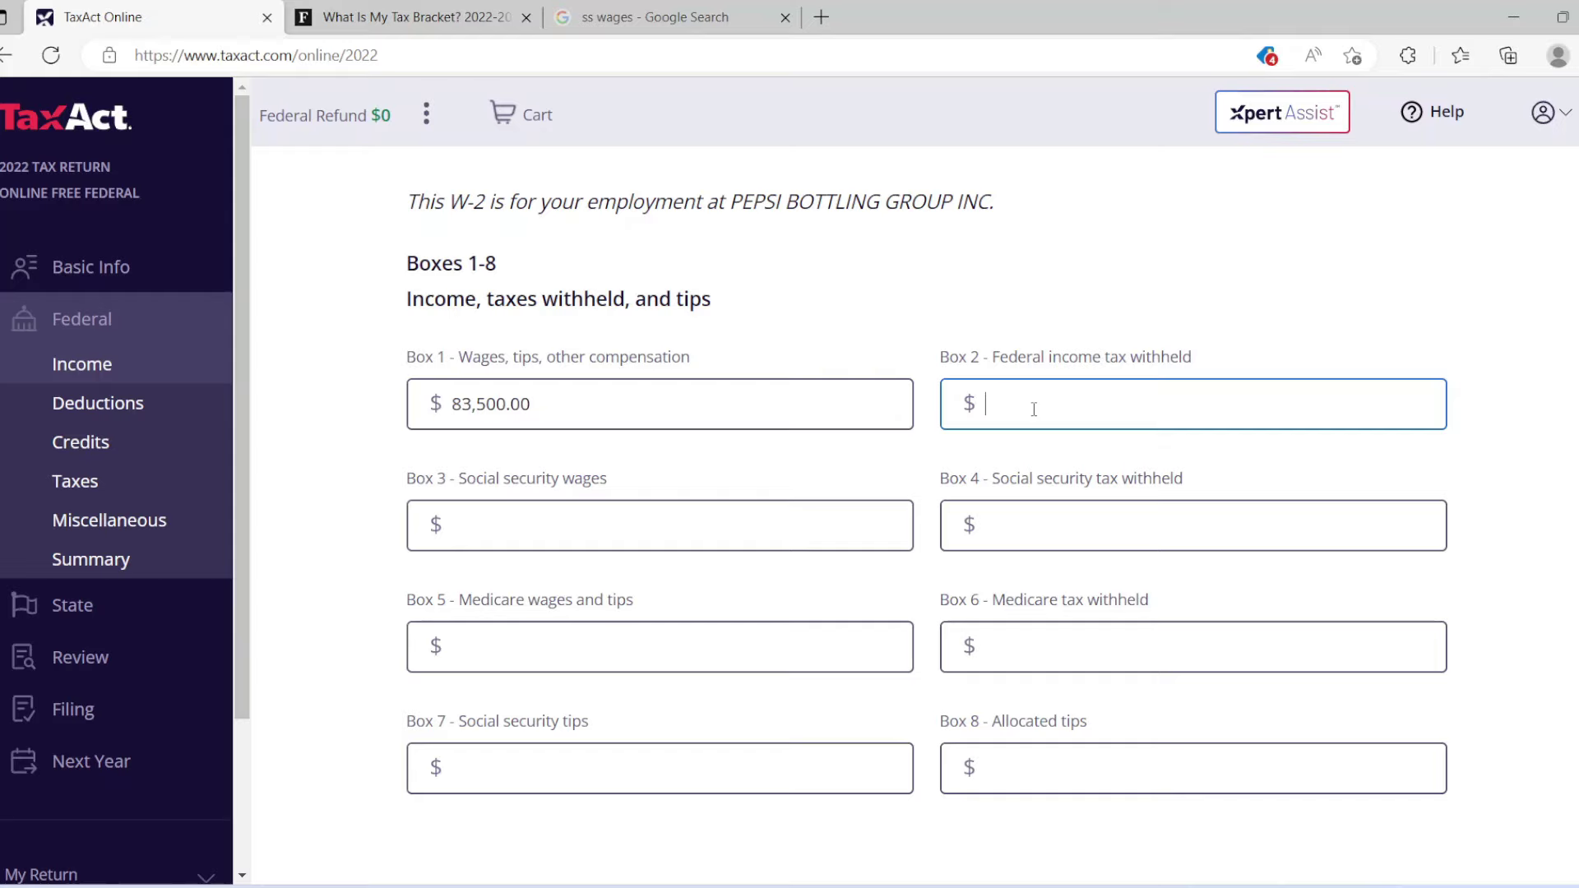
Enter 13,987.00 federal tax withheld and 79,000 in Boxes 3 and 5 of the W-2.
{"action": "type", "text": "13,987.00"}
{"action": "key", "text": "Tab"}
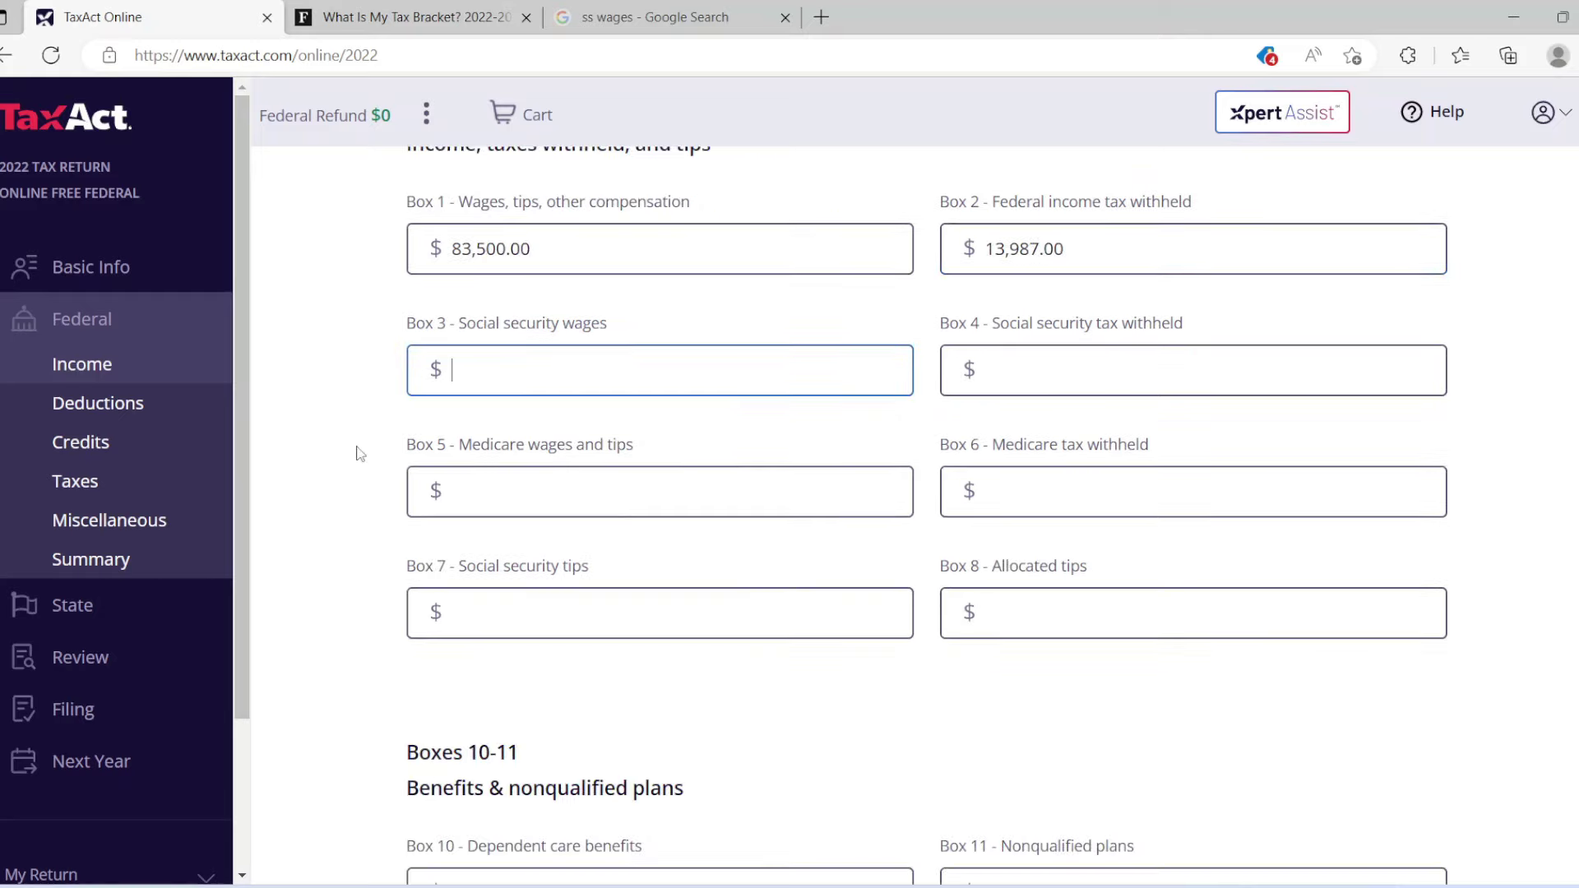
{"action": "type", "text": "79000"}
{"action": "left_click", "coordinate": [744, 481]}
{"action": "type", "text": "79000"}
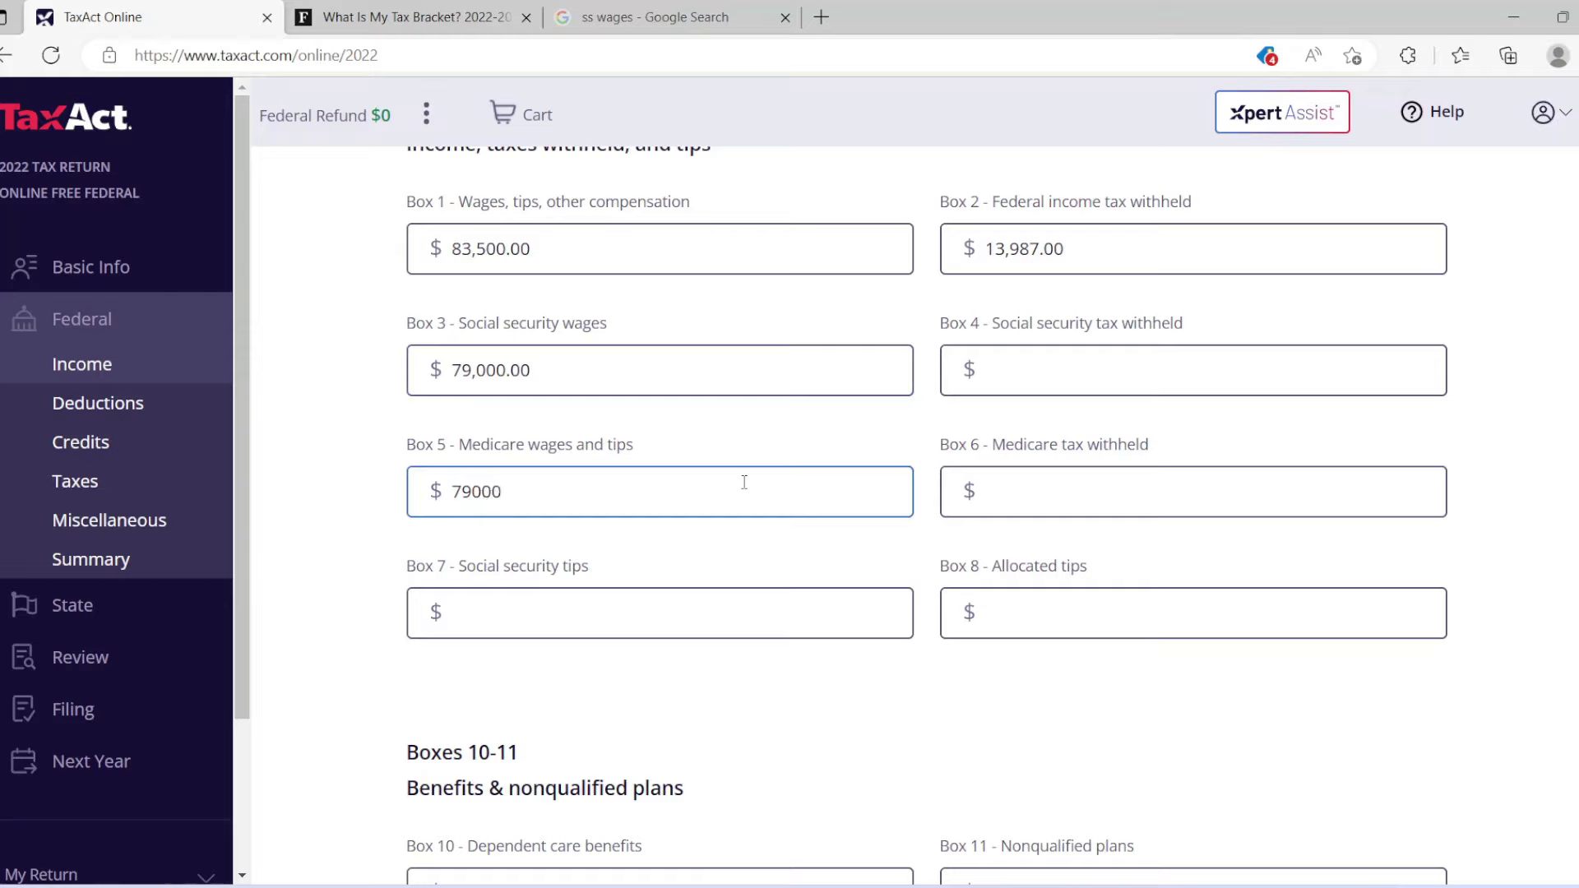
{"action": "left_click", "coordinate": [763, 558]}
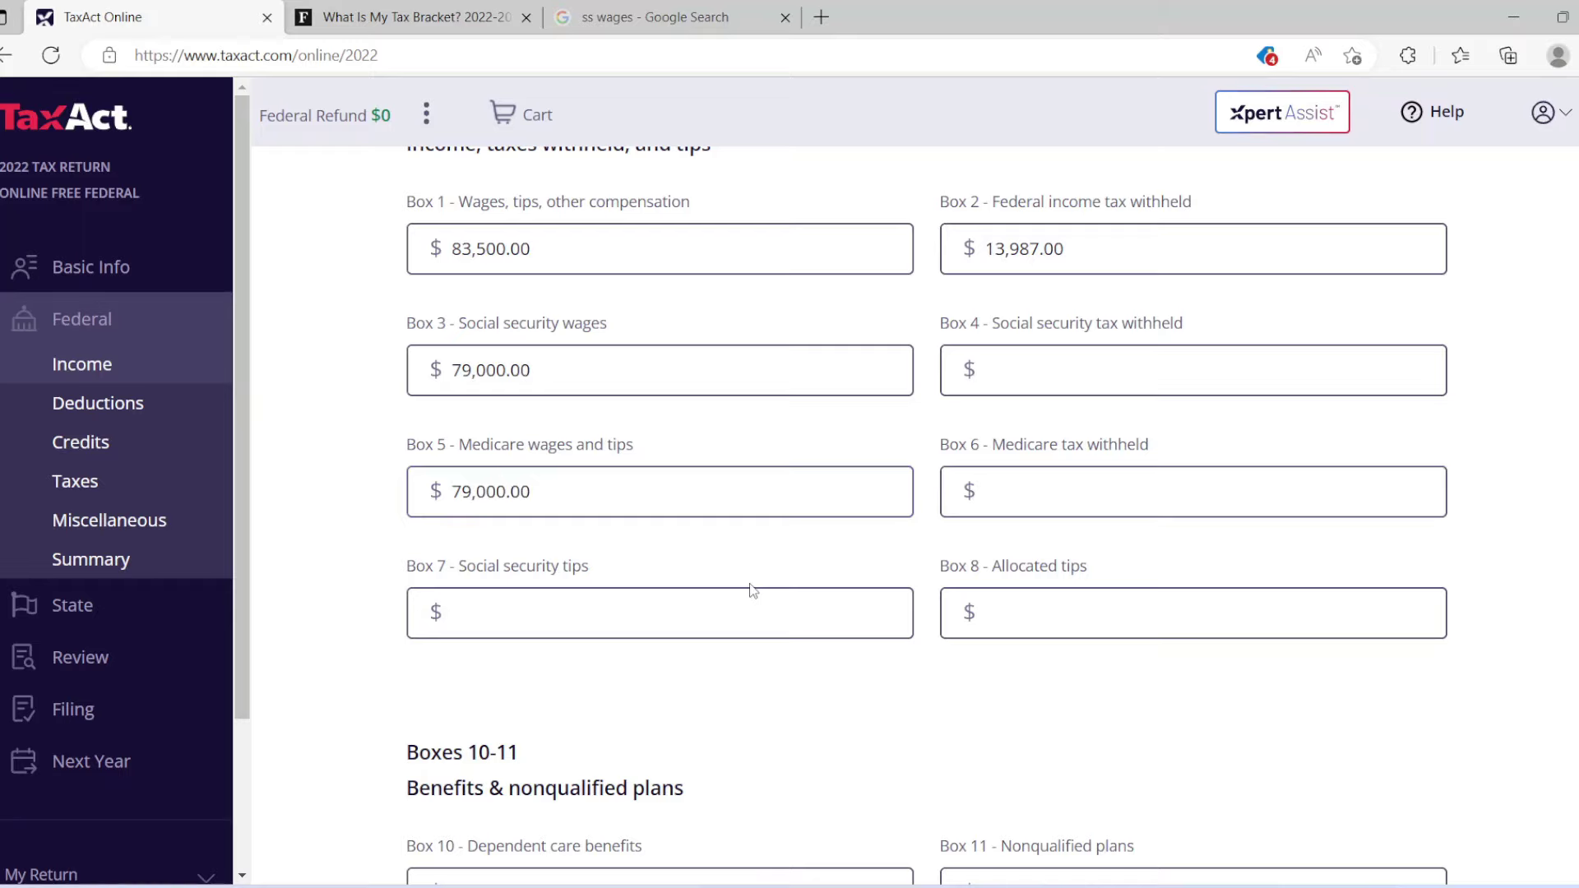
{"action": "left_click", "coordinate": [649, 17]}
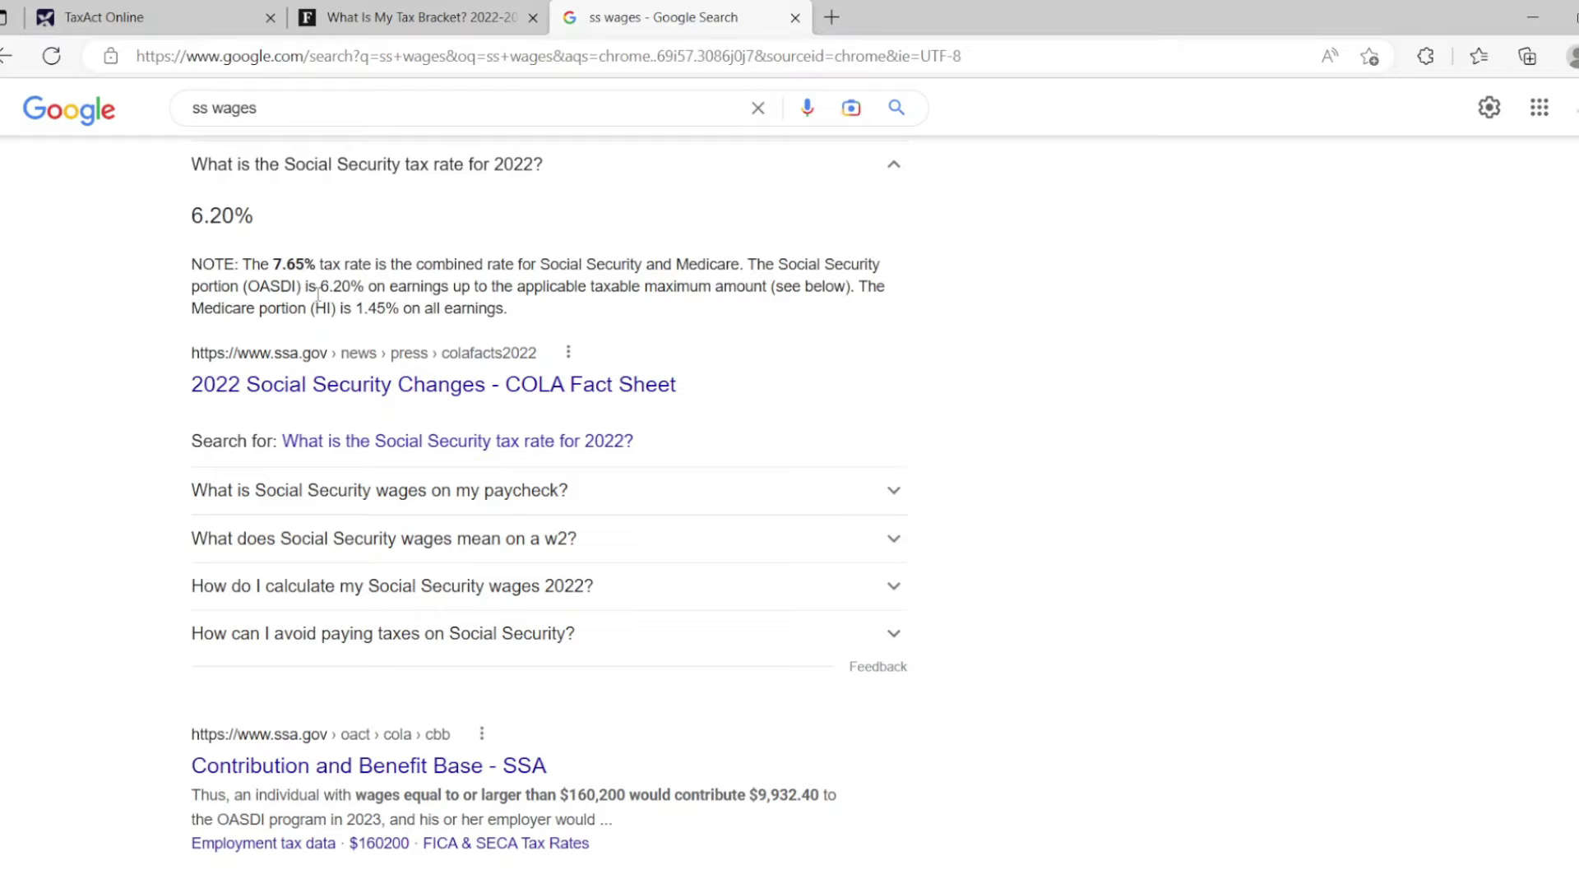
Note the 6.20% Social Security rate from Google and clear the calculator to 0.
{"action": "left_click_drag", "start_coordinate": [317, 287], "coordinate": [365, 288]}
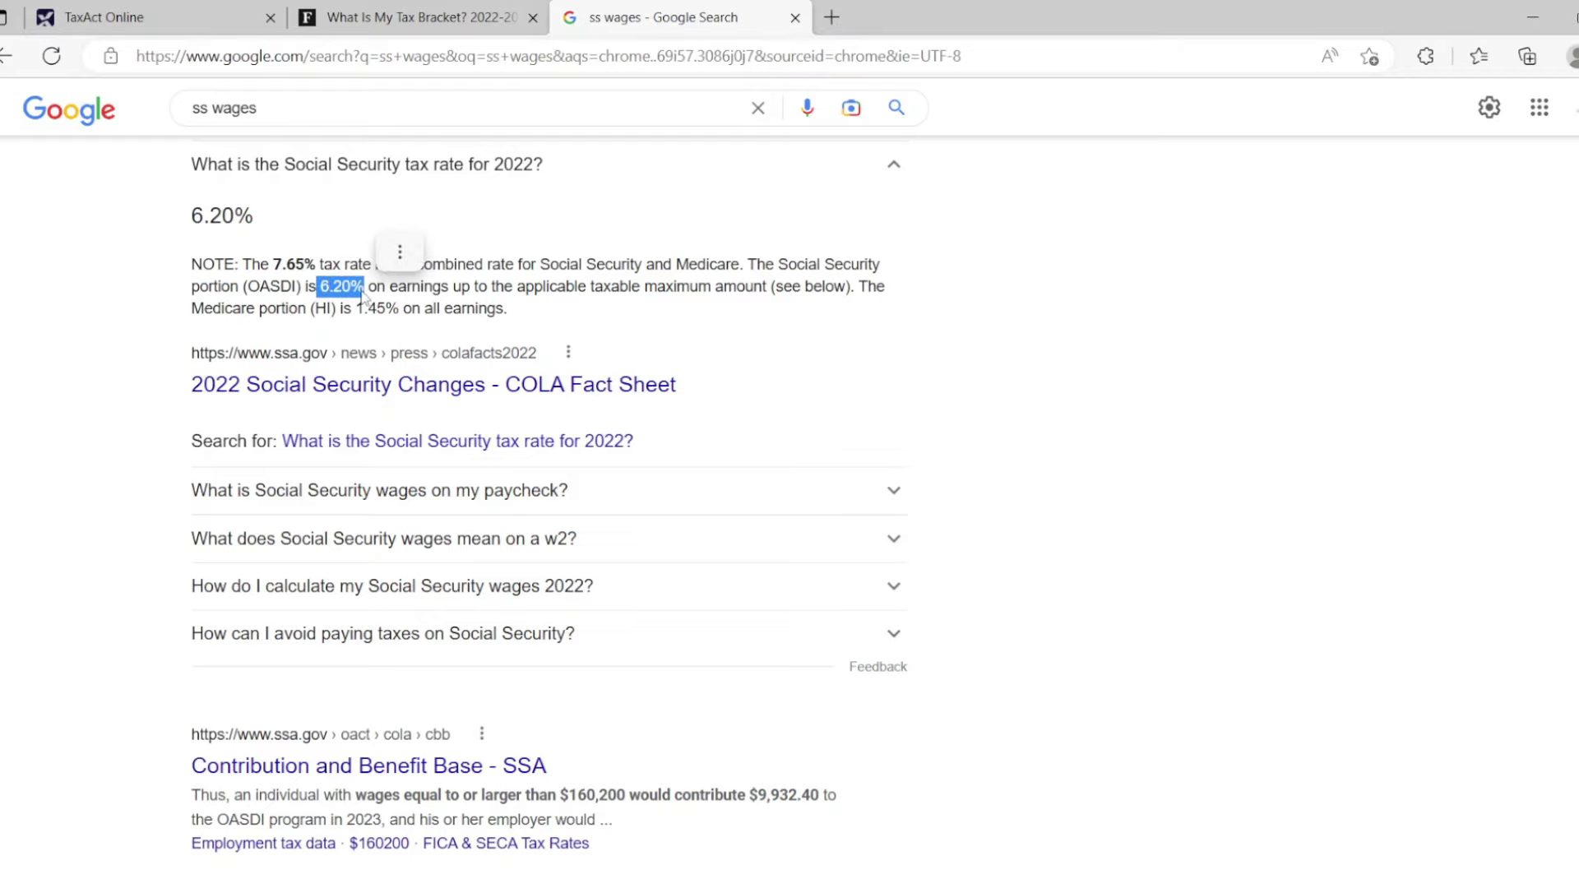
{"action": "left_click", "coordinate": [156, 10]}
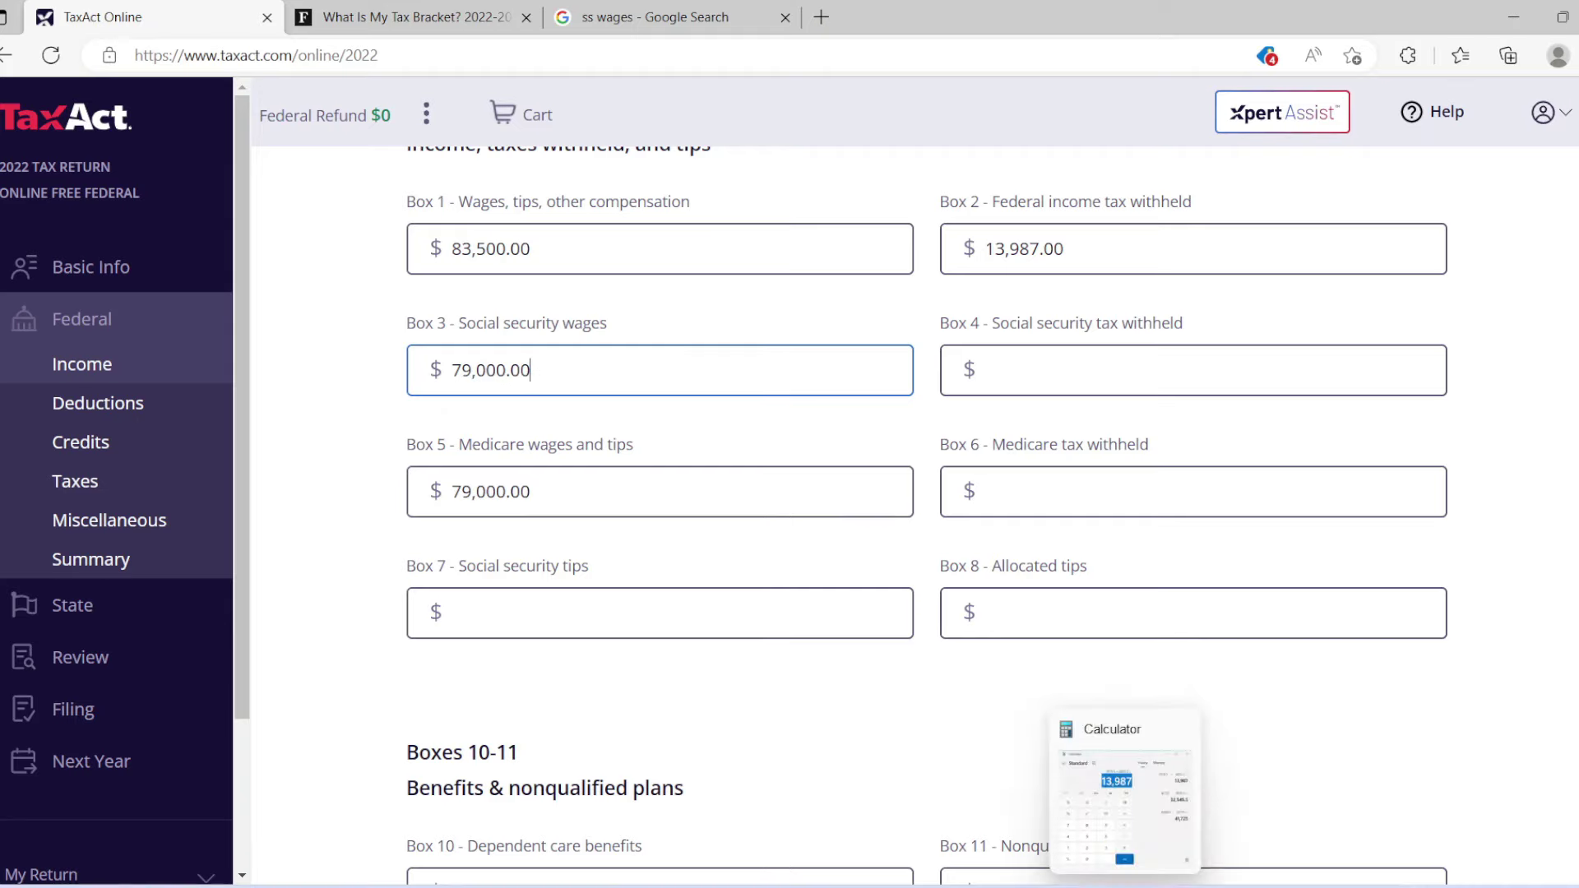
{"action": "left_click", "coordinate": [1125, 886]}
{"action": "left_click", "coordinate": [1112, 305]}
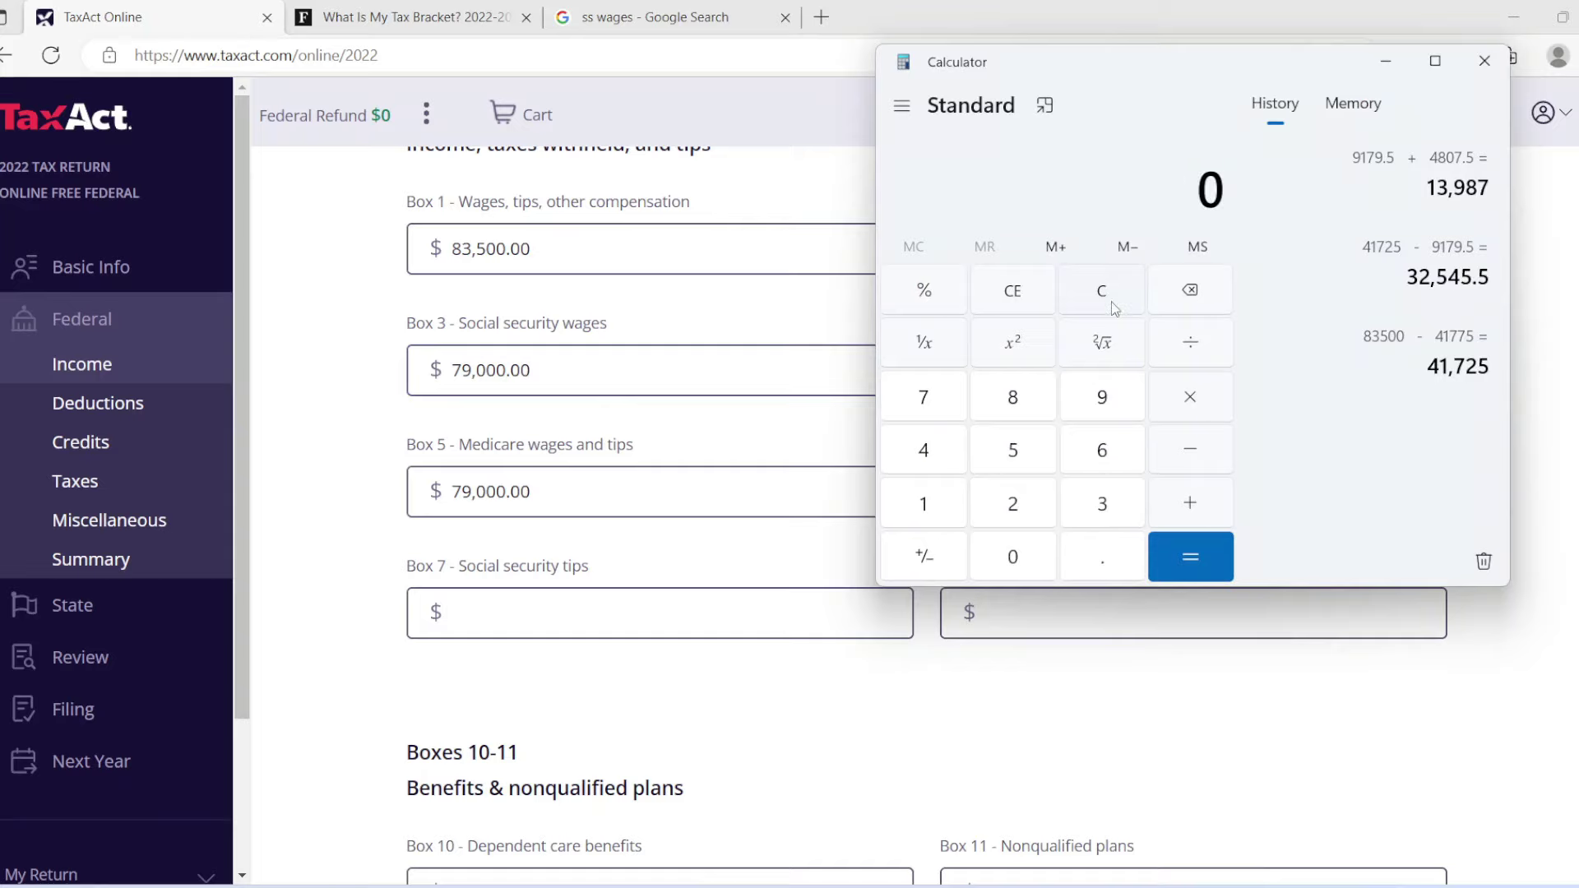
Enter 79,000 in Calculator, correcting an extra 9, and start a subtraction.
{"action": "left_click", "coordinate": [944, 409]}
{"action": "left_click", "coordinate": [1100, 400]}
{"action": "left_click", "coordinate": [1100, 400]}
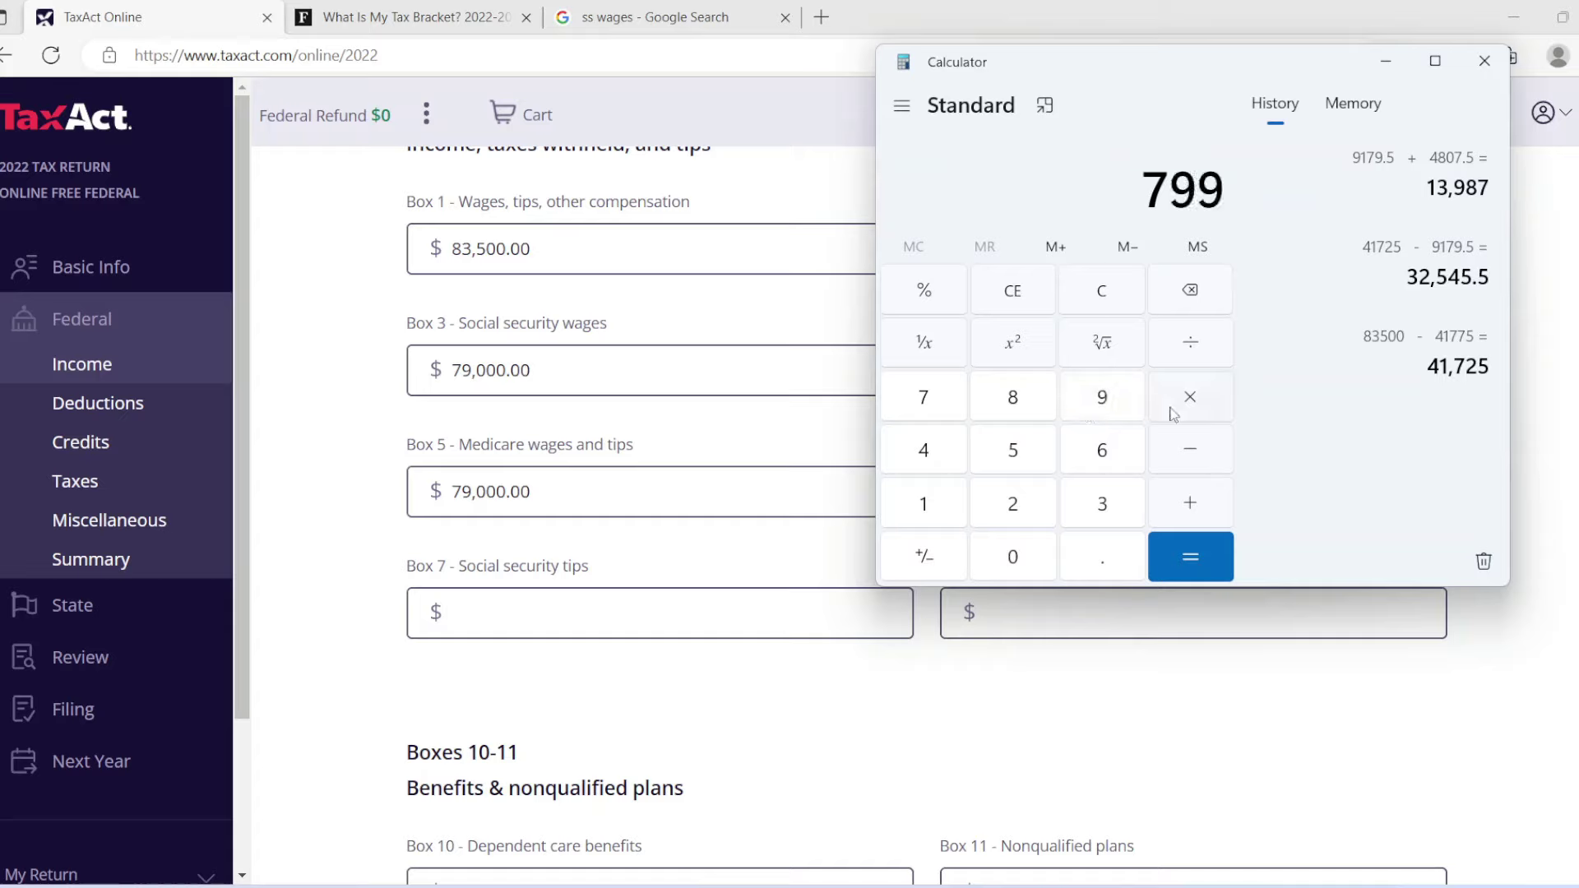
{"action": "left_click", "coordinate": [1184, 294]}
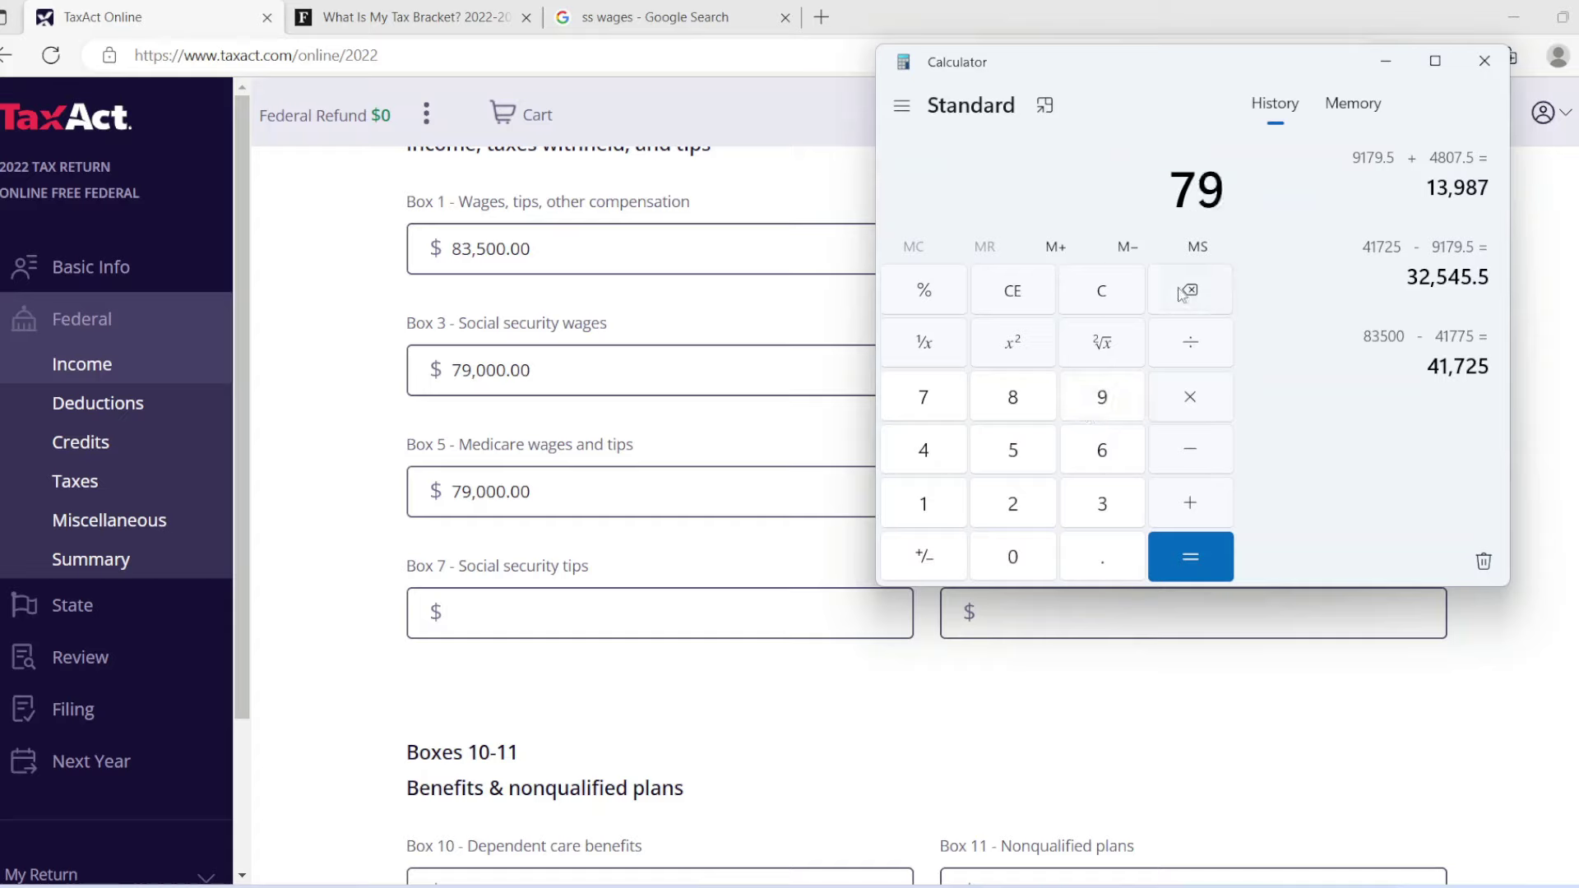
{"action": "left_click", "coordinate": [1031, 558]}
{"action": "left_click", "coordinate": [1032, 558]}
{"action": "left_click", "coordinate": [1029, 552]}
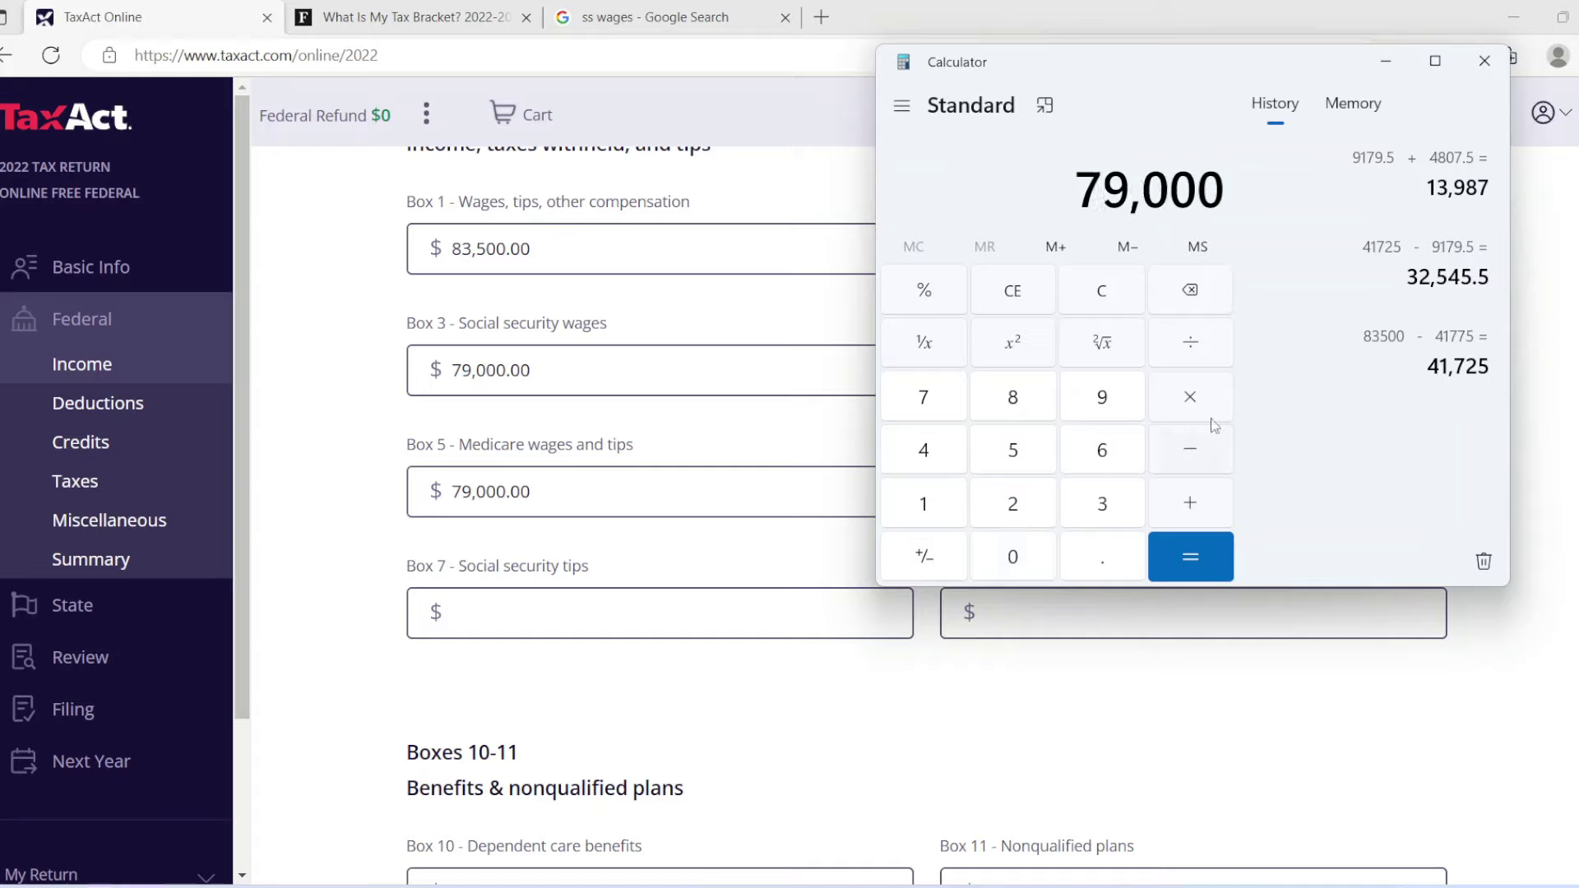
{"action": "left_click", "coordinate": [1203, 458]}
Recheck the rate and take 6.2% of 79,000, giving 4,898, before returning to the W-2.
{"action": "left_click", "coordinate": [613, 22]}
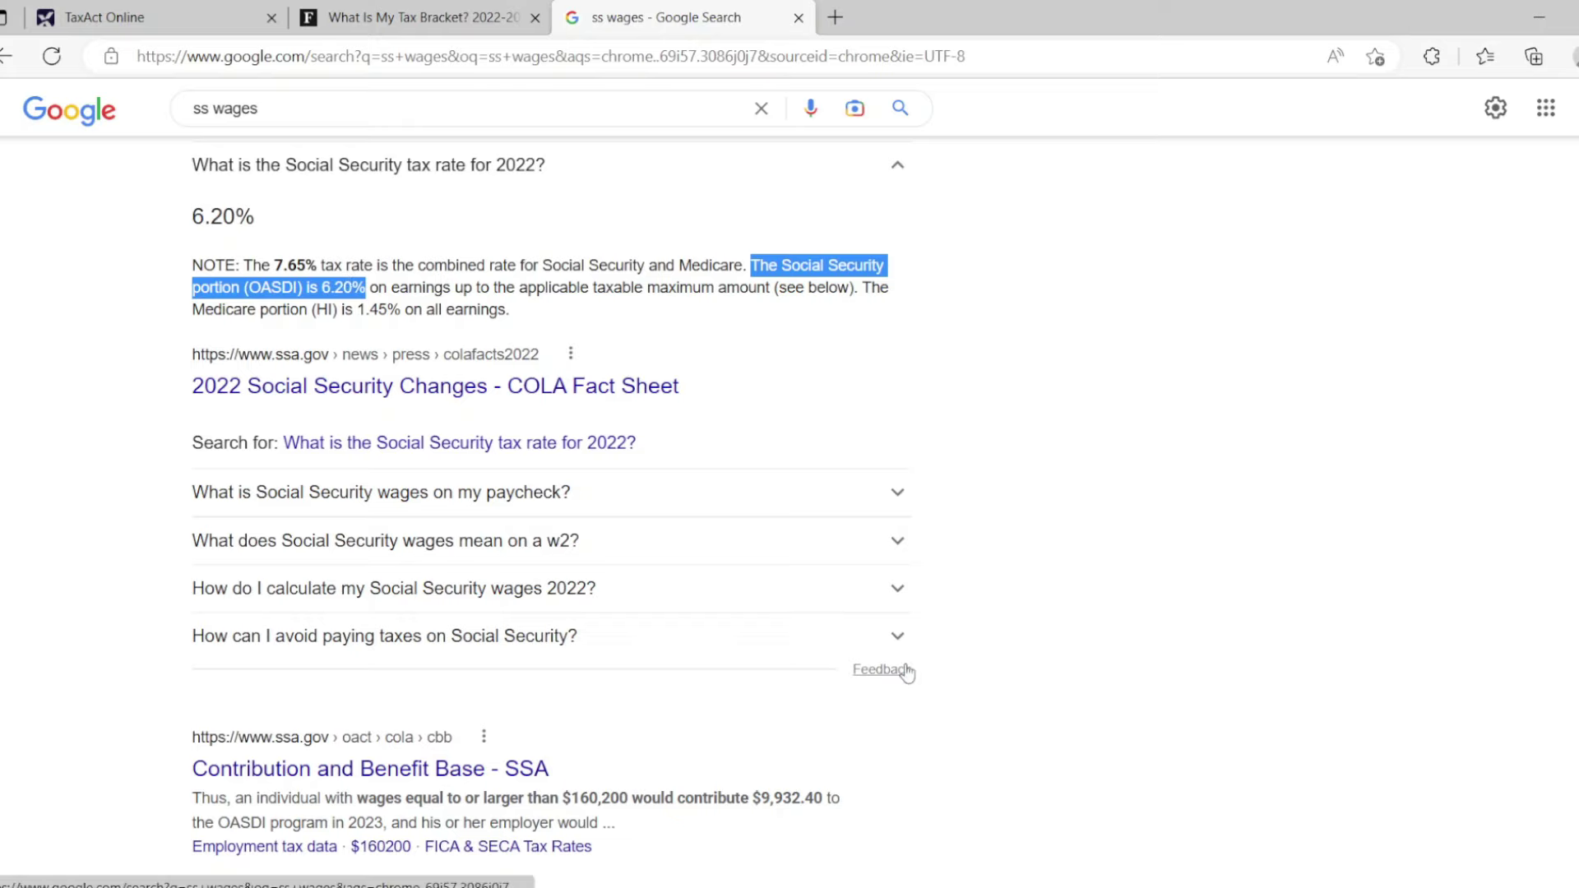
{"action": "left_click", "coordinate": [1111, 885]}
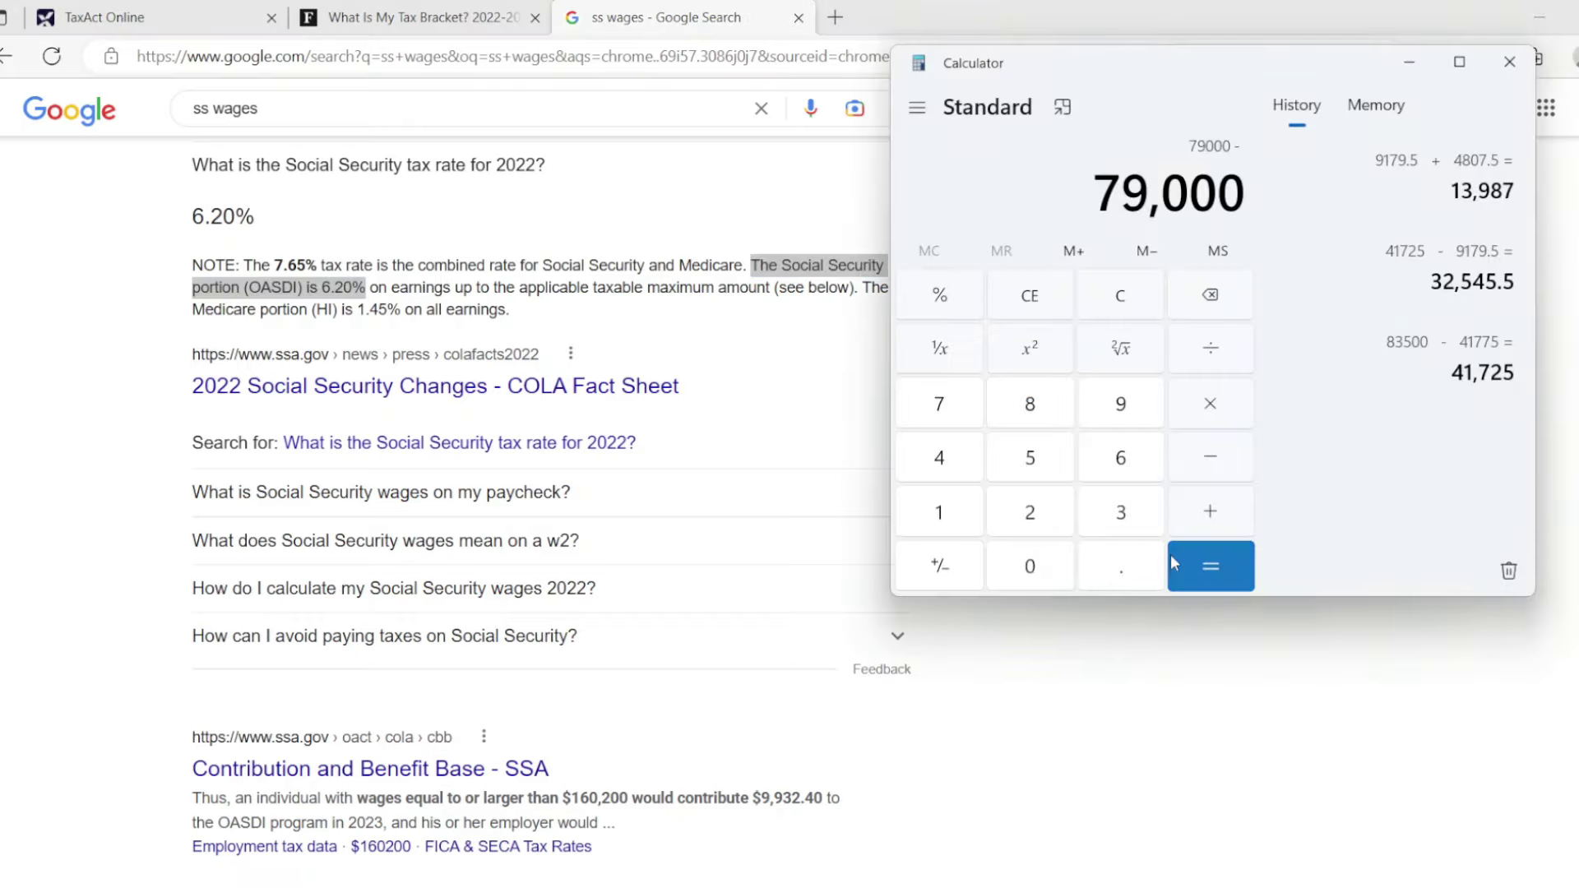
{"action": "left_click", "coordinate": [1121, 461]}
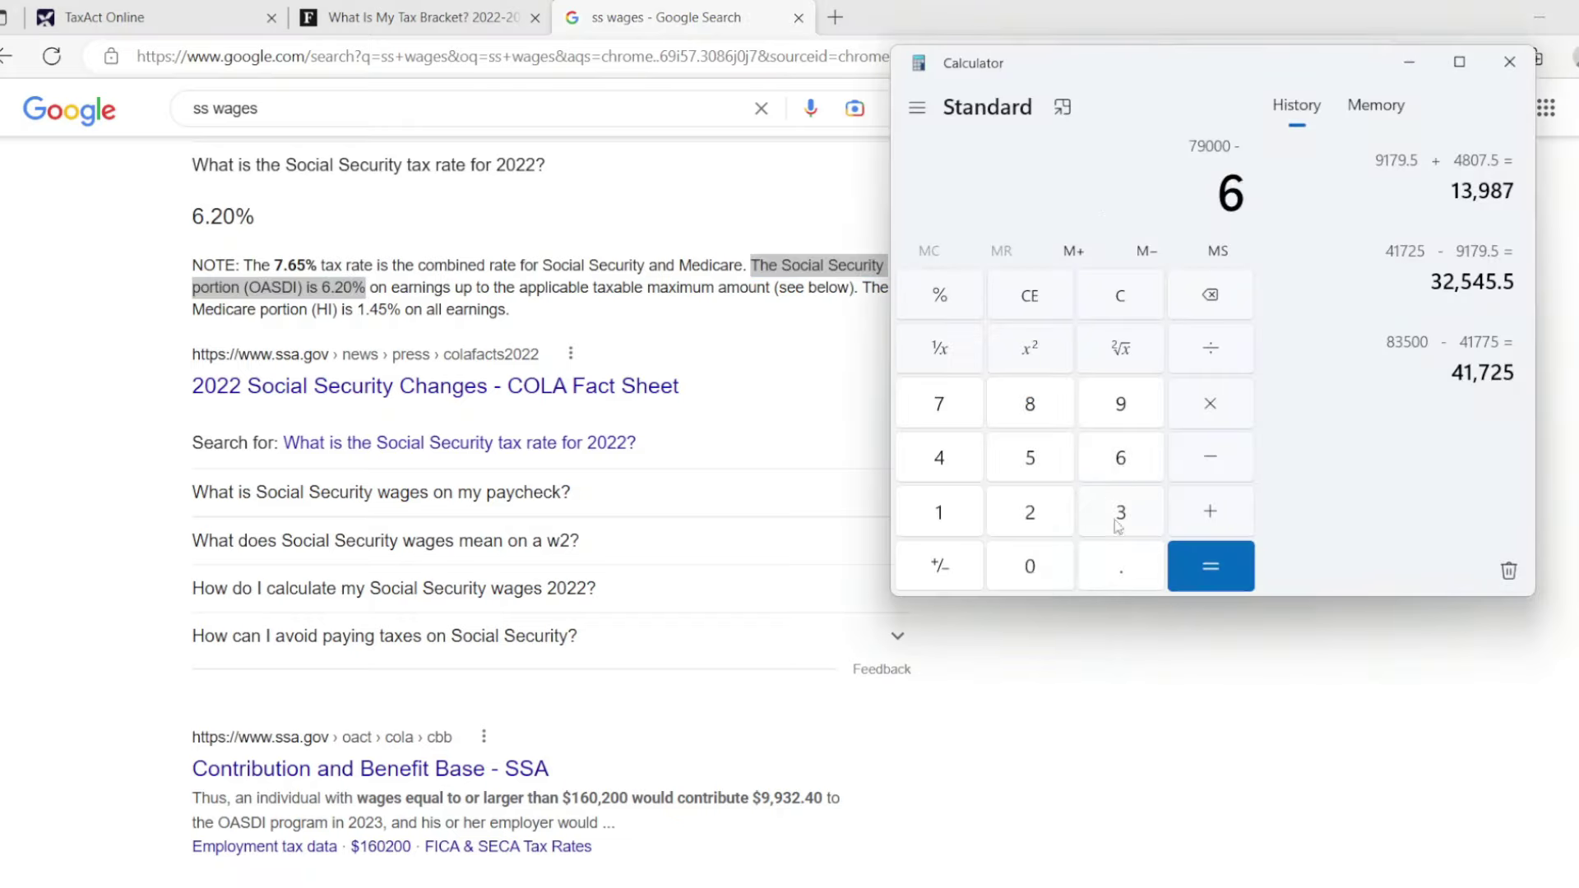
{"action": "left_click", "coordinate": [1117, 571]}
{"action": "left_click", "coordinate": [1034, 512]}
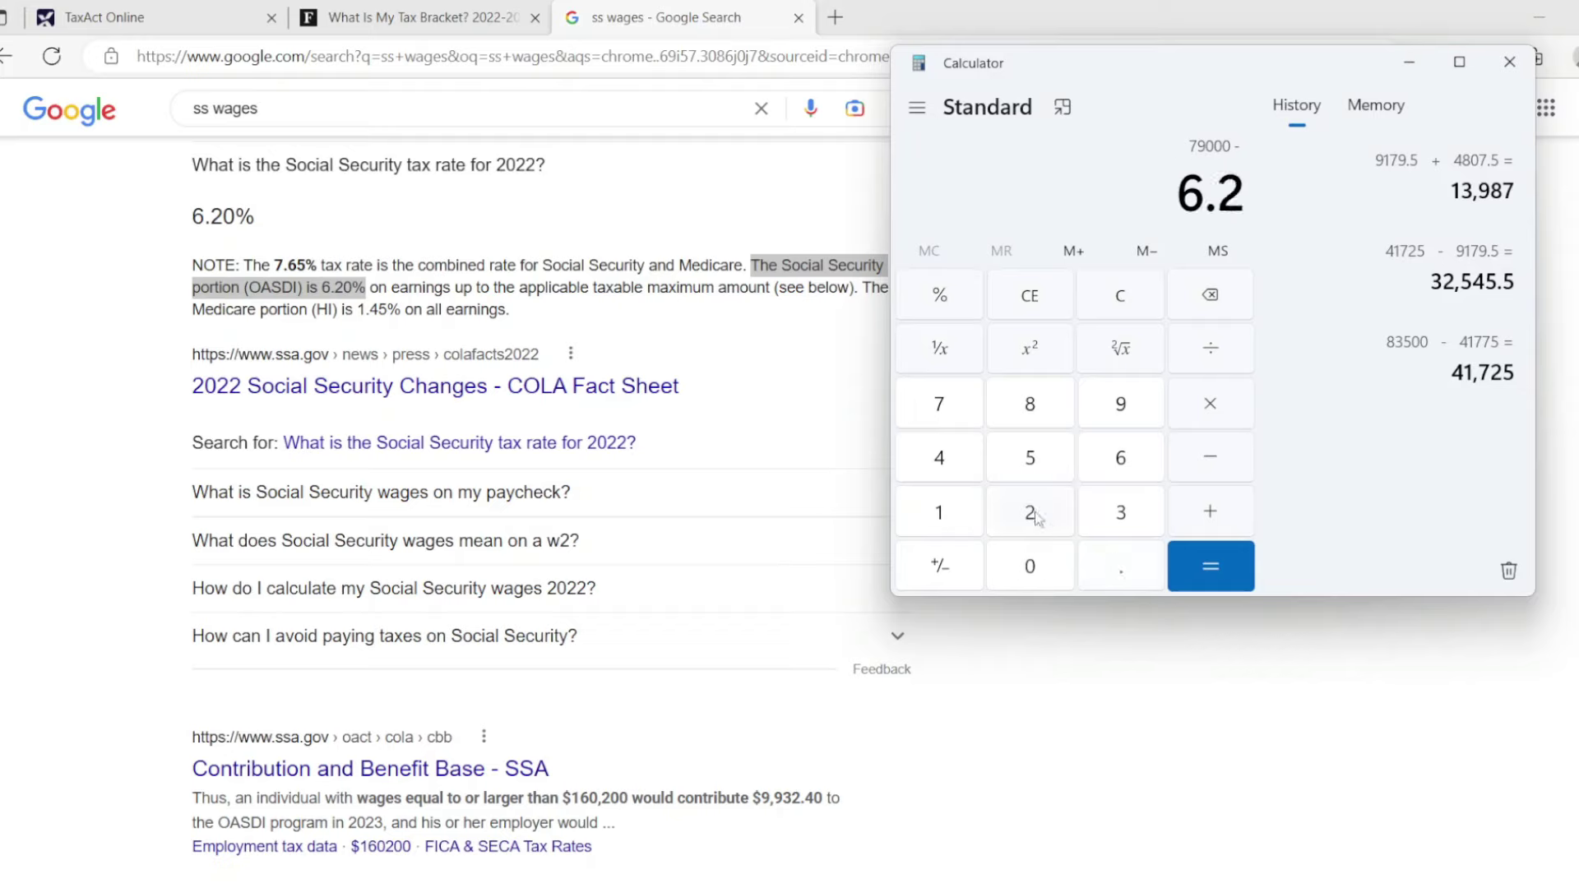
{"action": "left_click", "coordinate": [942, 306]}
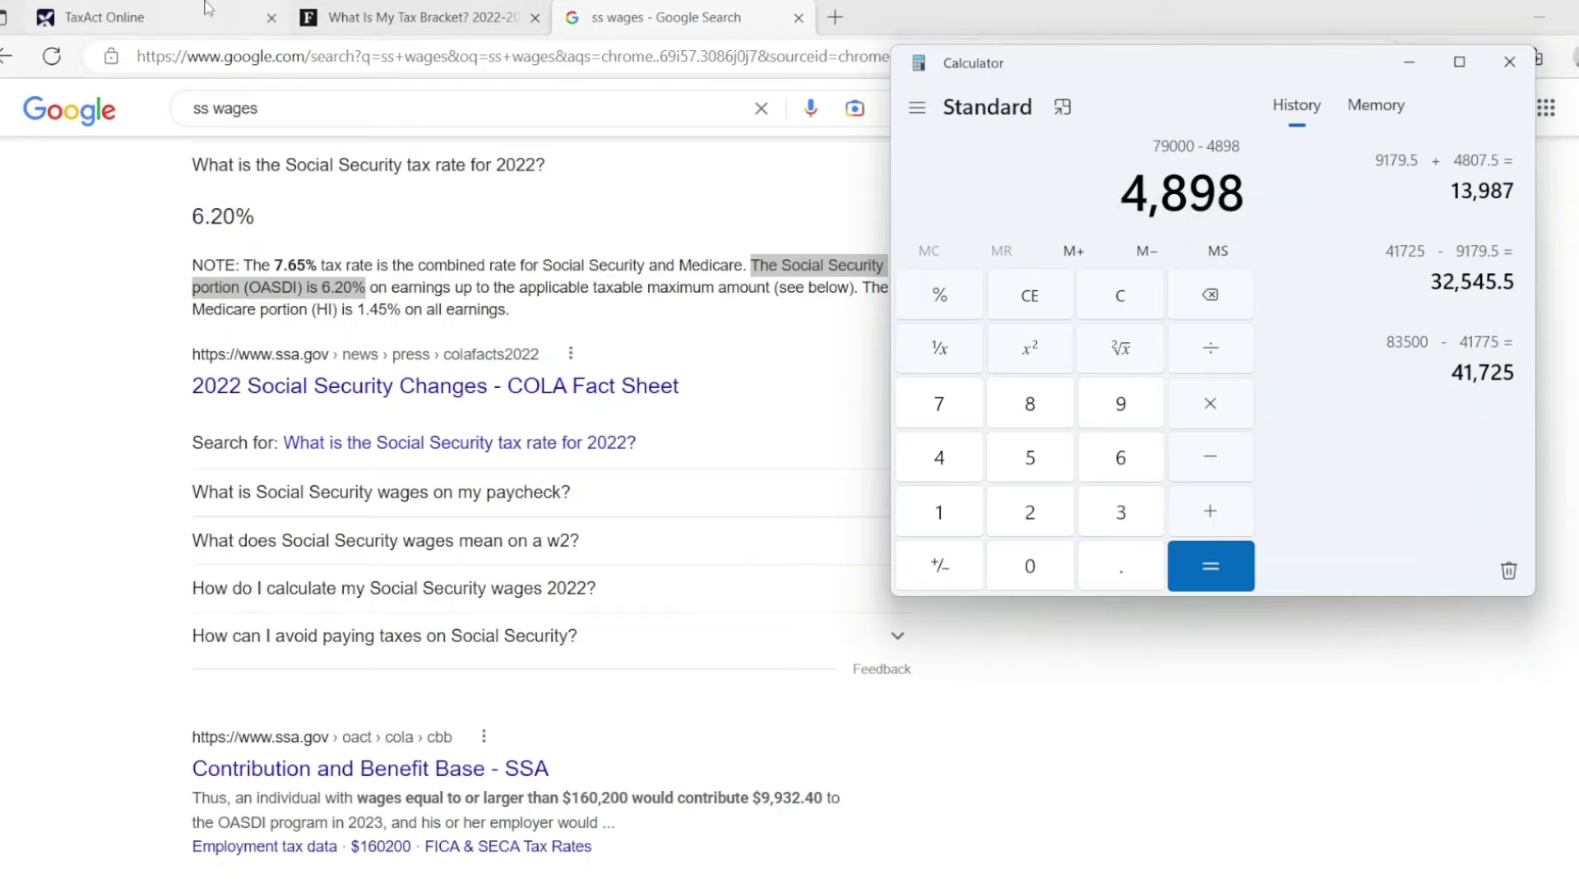
{"action": "left_click", "coordinate": [123, 16]}
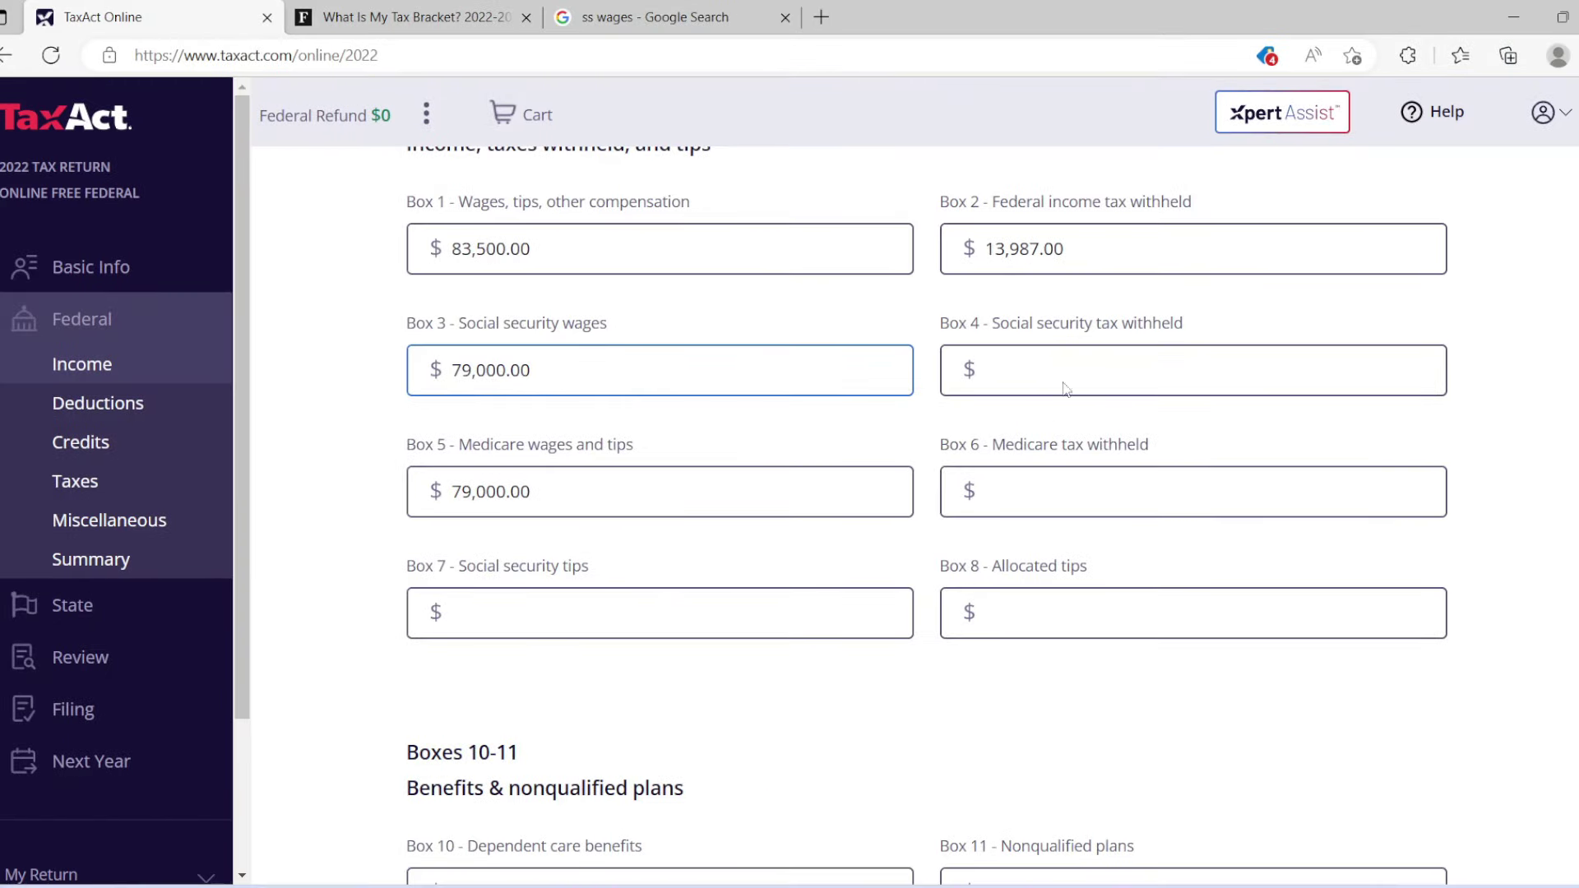
Type 4898 into Box 4 Social security tax withheld.
{"action": "left_click", "coordinate": [1075, 369]}
{"action": "type", "text": "489"}
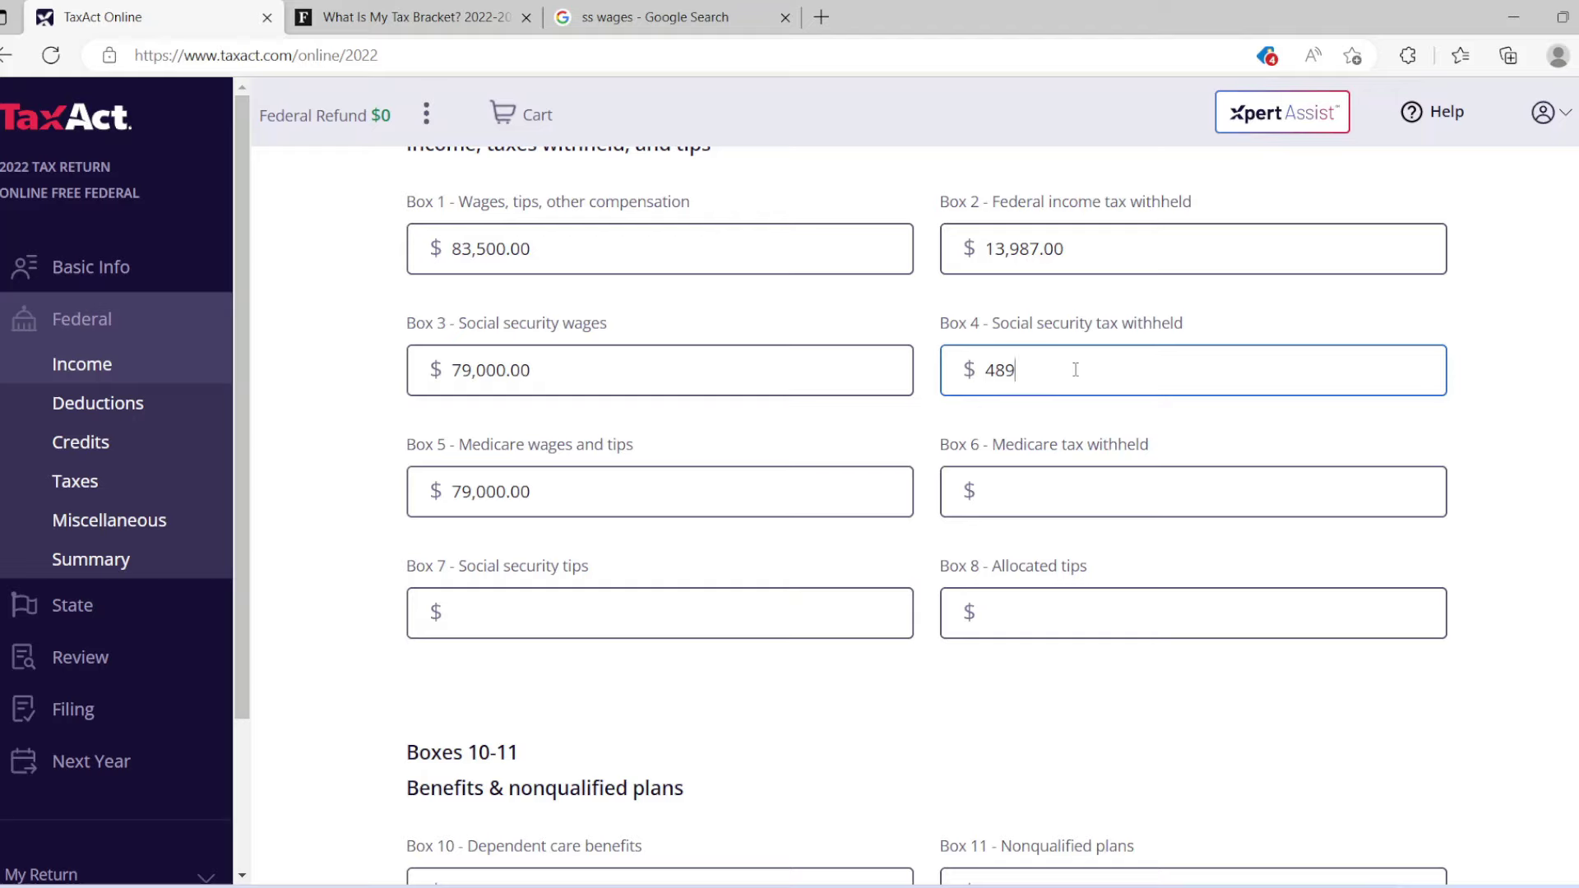
{"action": "type", "text": "898.00"}
Find the 1.45% Medicare rate in the search results, then bring the calculator over the W-2.
{"action": "left_click", "coordinate": [611, 15]}
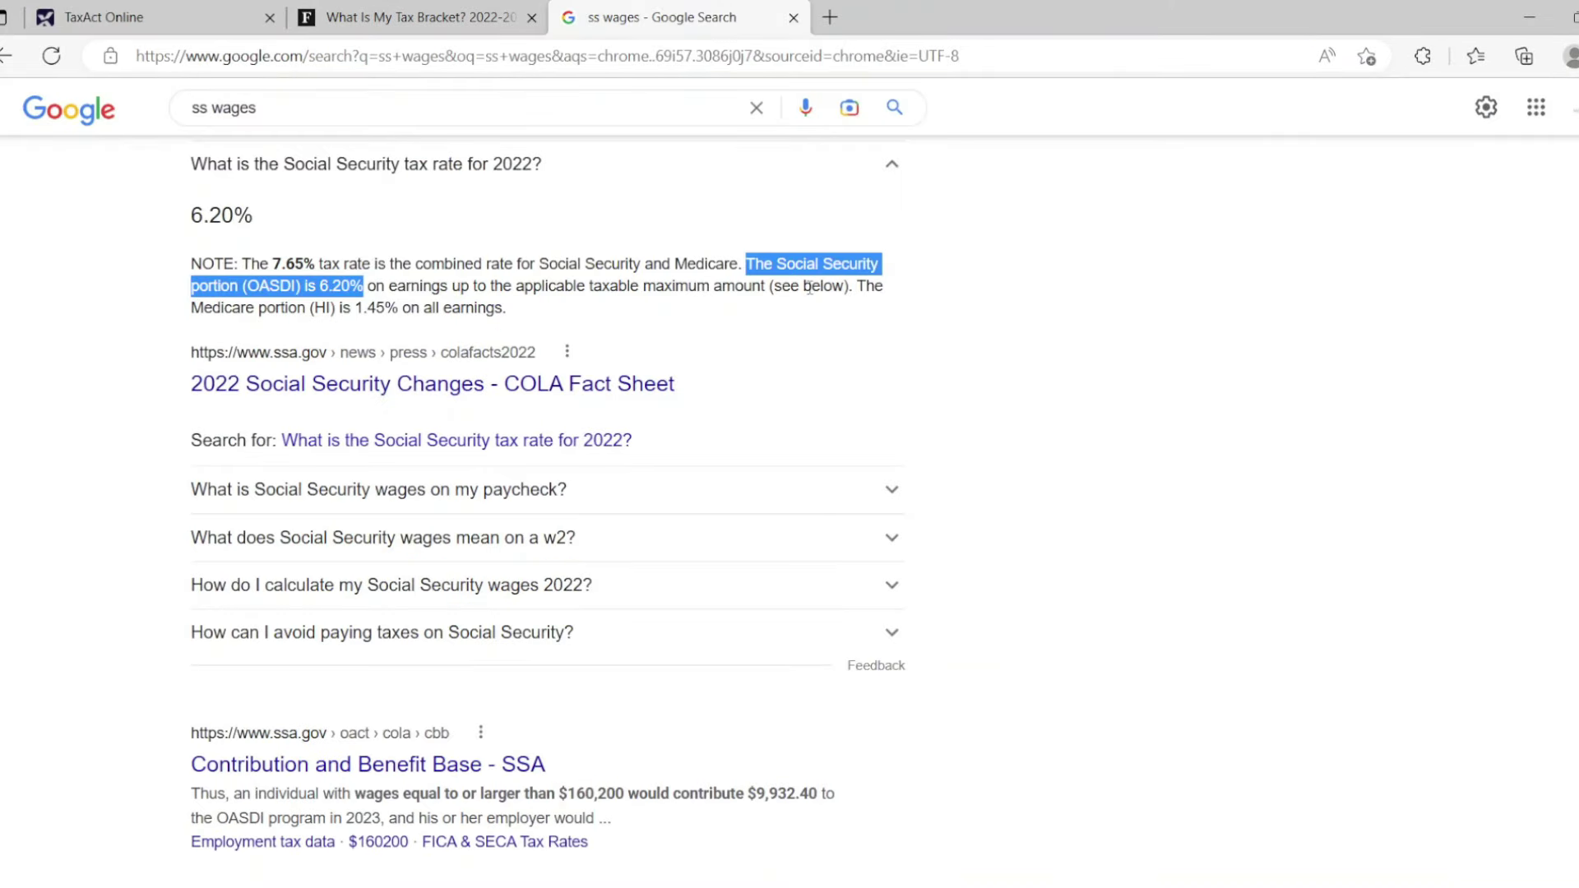
{"action": "left_click_drag", "start_coordinate": [855, 287], "coordinate": [813, 317]}
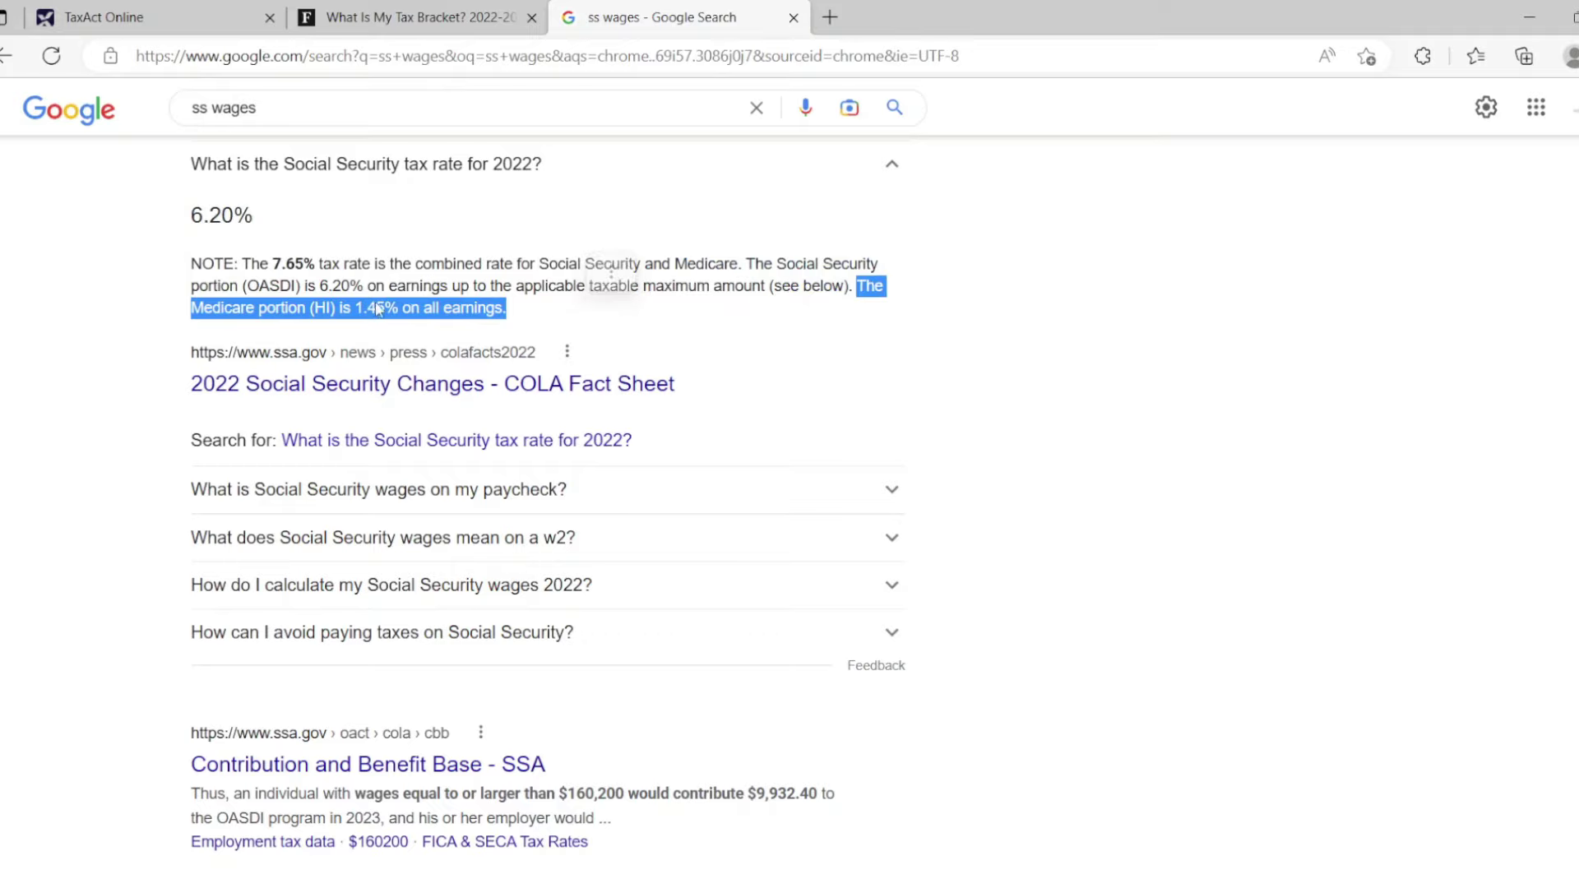
{"action": "left_click", "coordinate": [84, 10]}
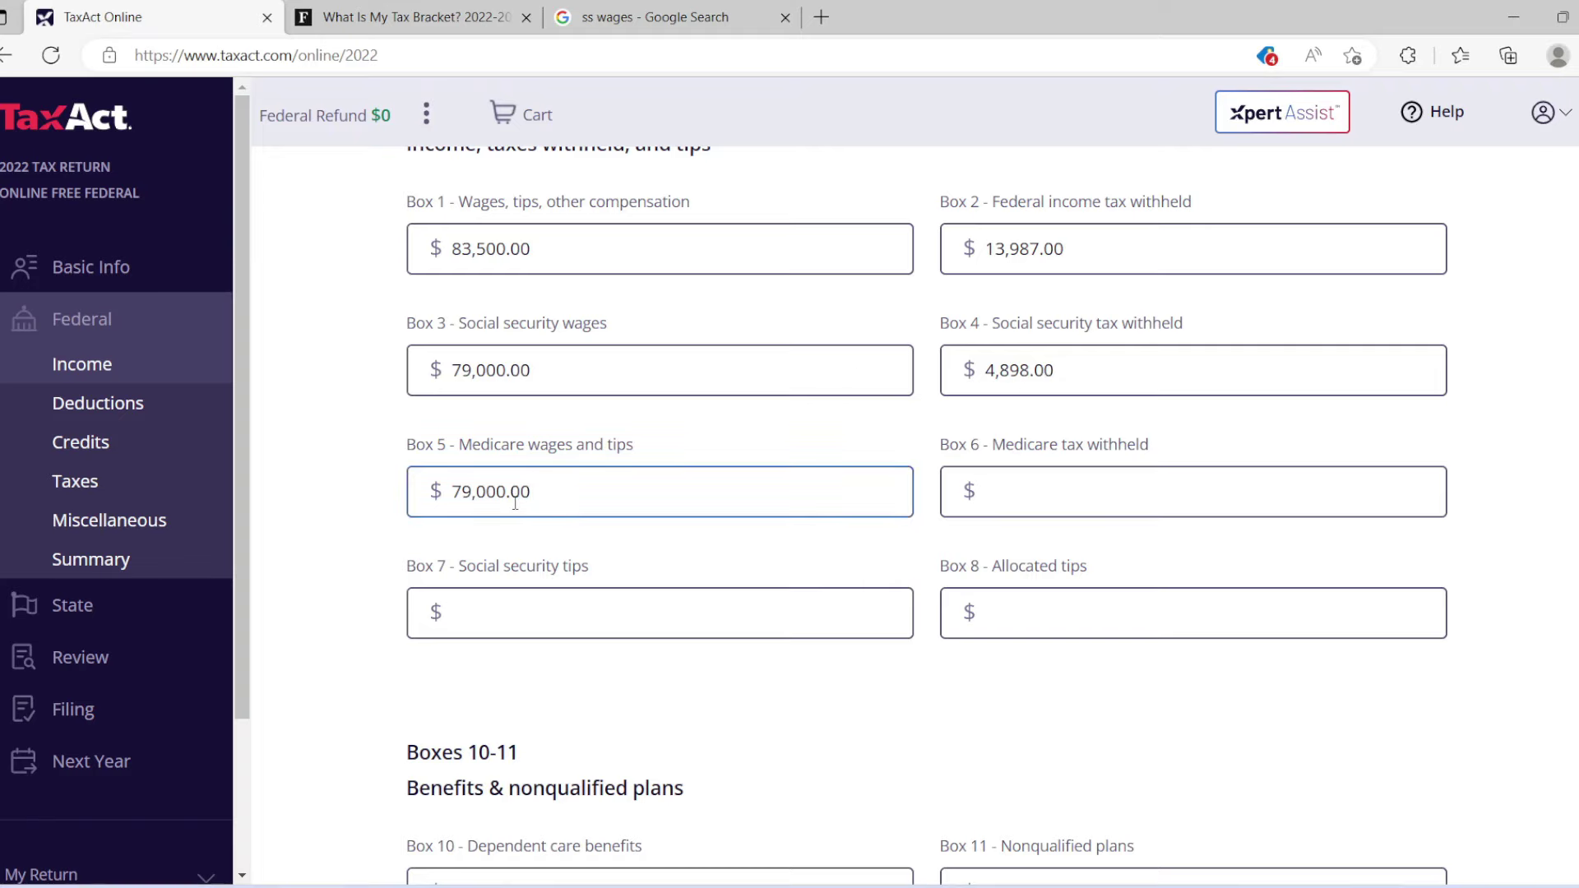
{"action": "key", "text": "alt+Tab"}
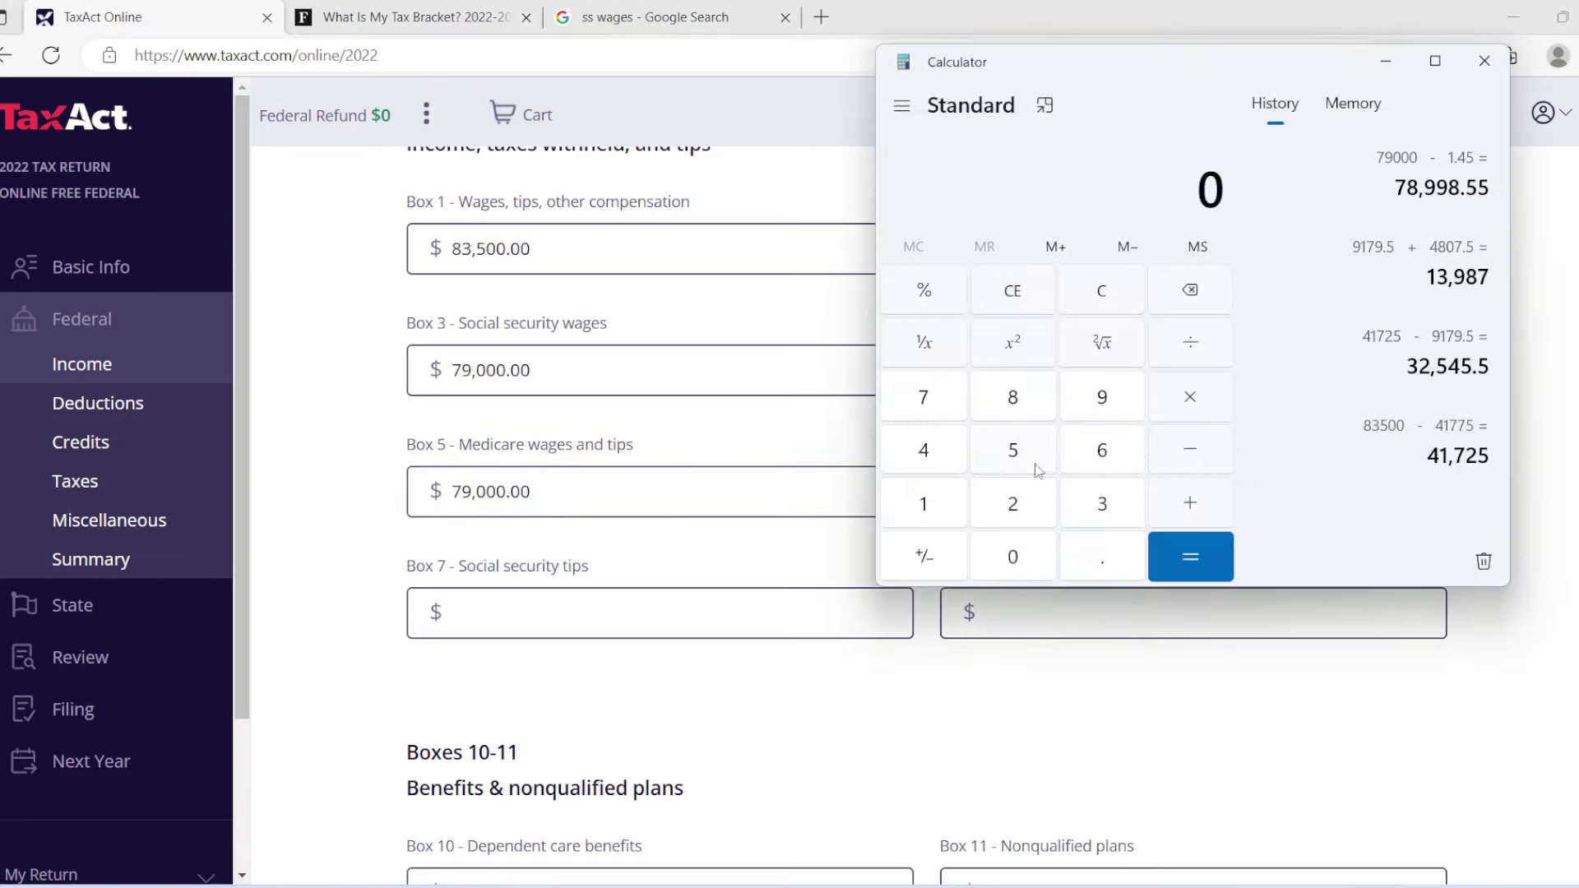
Compute 1.45% of the 79,000 Medicare wages in Calculator, getting 1,145.5.
{"action": "left_click", "coordinate": [932, 398]}
{"action": "left_click", "coordinate": [1107, 404]}
{"action": "left_click", "coordinate": [1030, 567]}
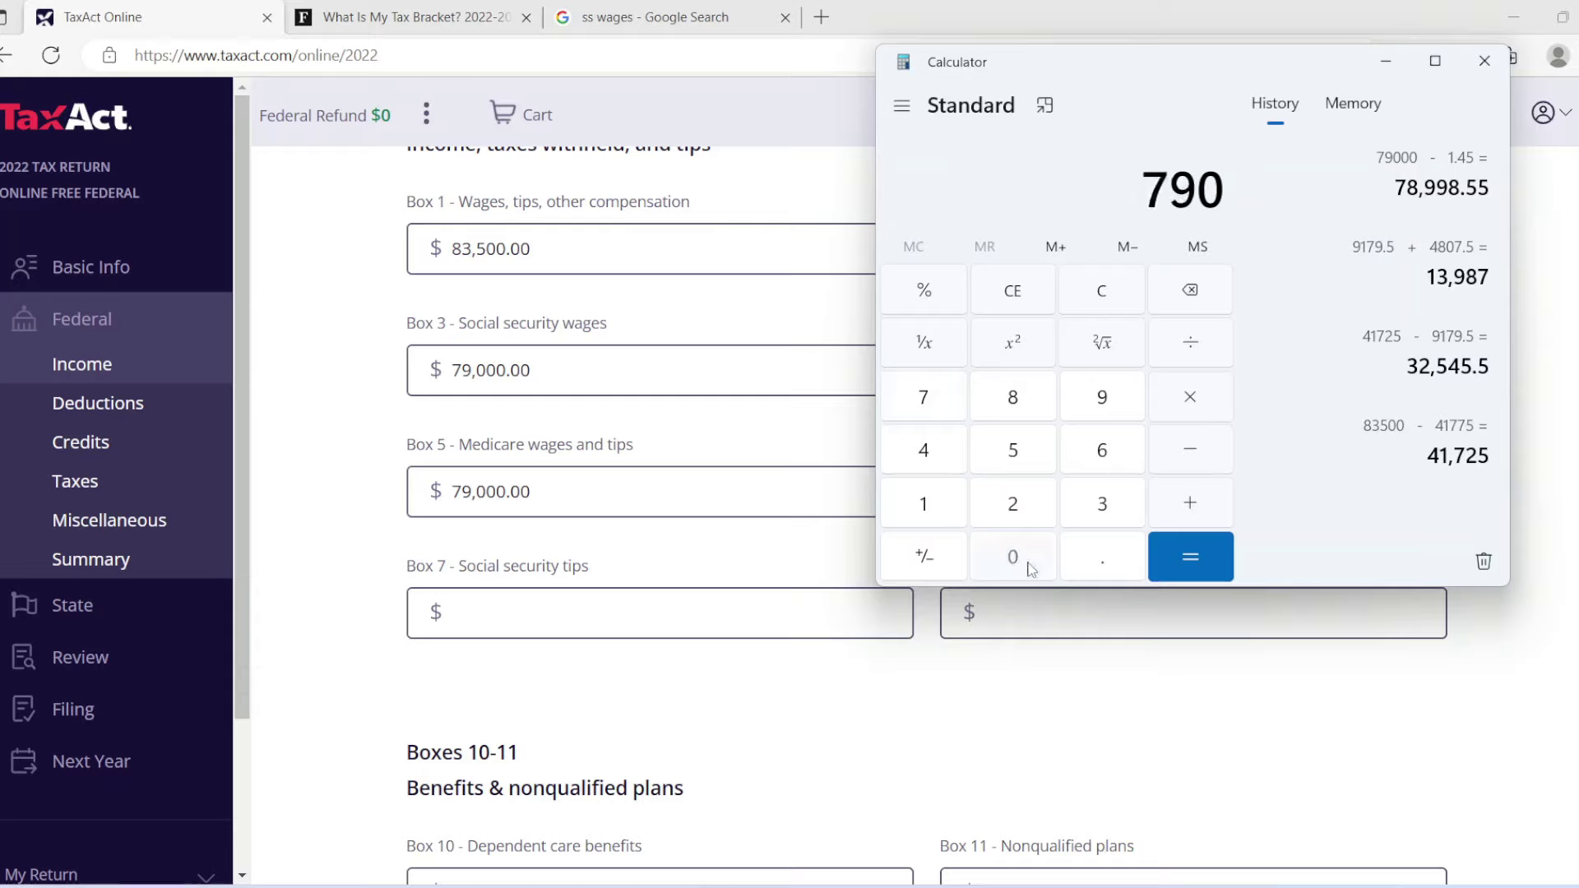
{"action": "left_click", "coordinate": [1029, 567]}
{"action": "left_click", "coordinate": [1029, 567]}
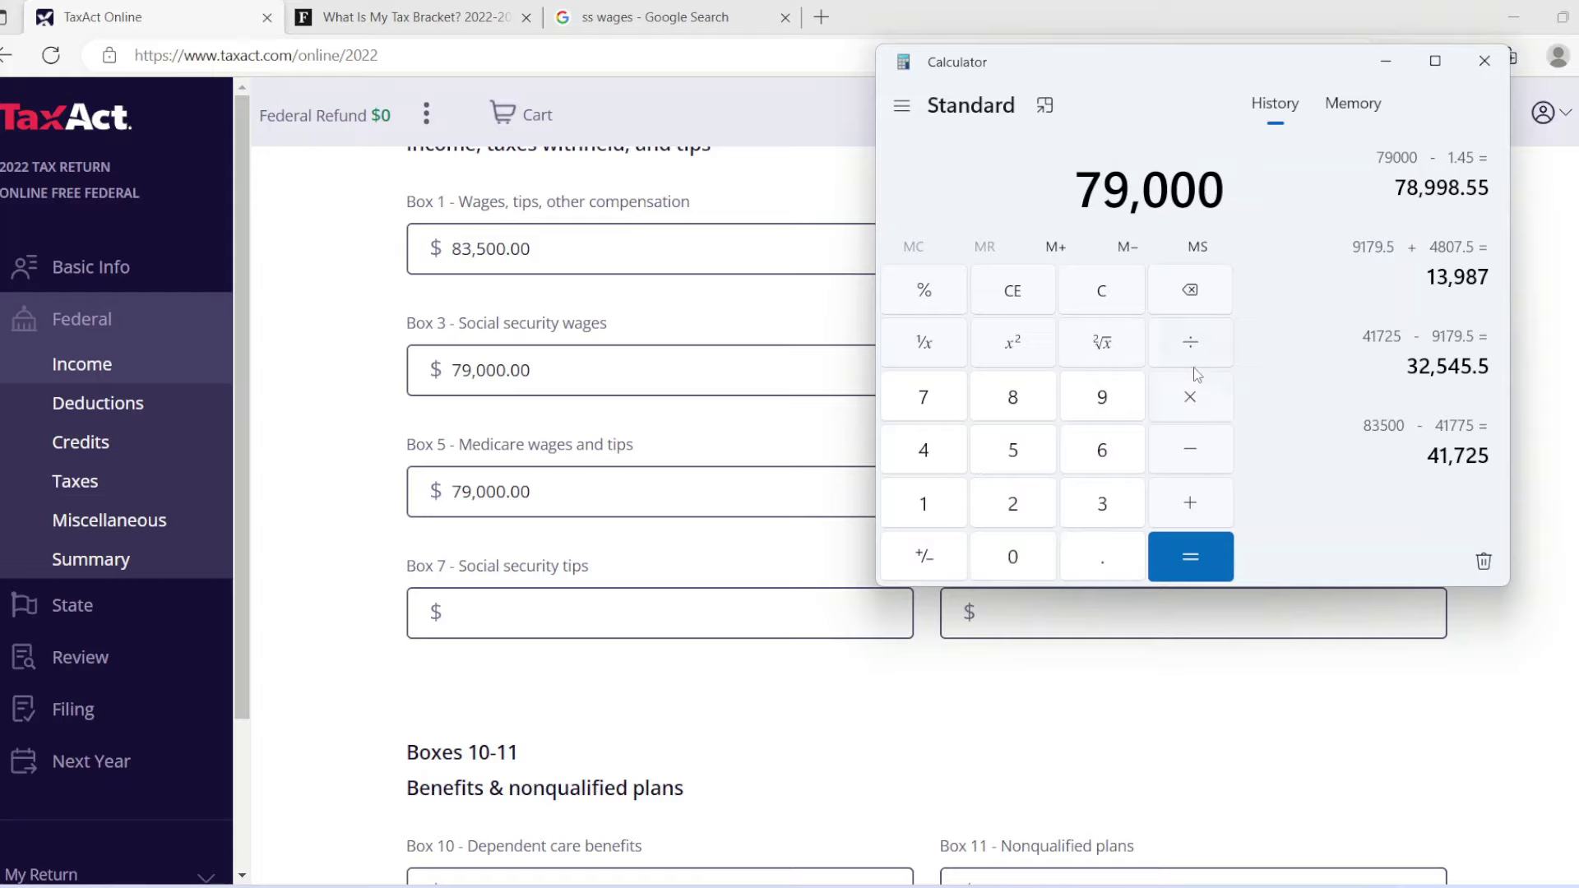
{"action": "left_click", "coordinate": [1184, 467]}
{"action": "left_click", "coordinate": [946, 510]}
{"action": "left_click", "coordinate": [1096, 567]}
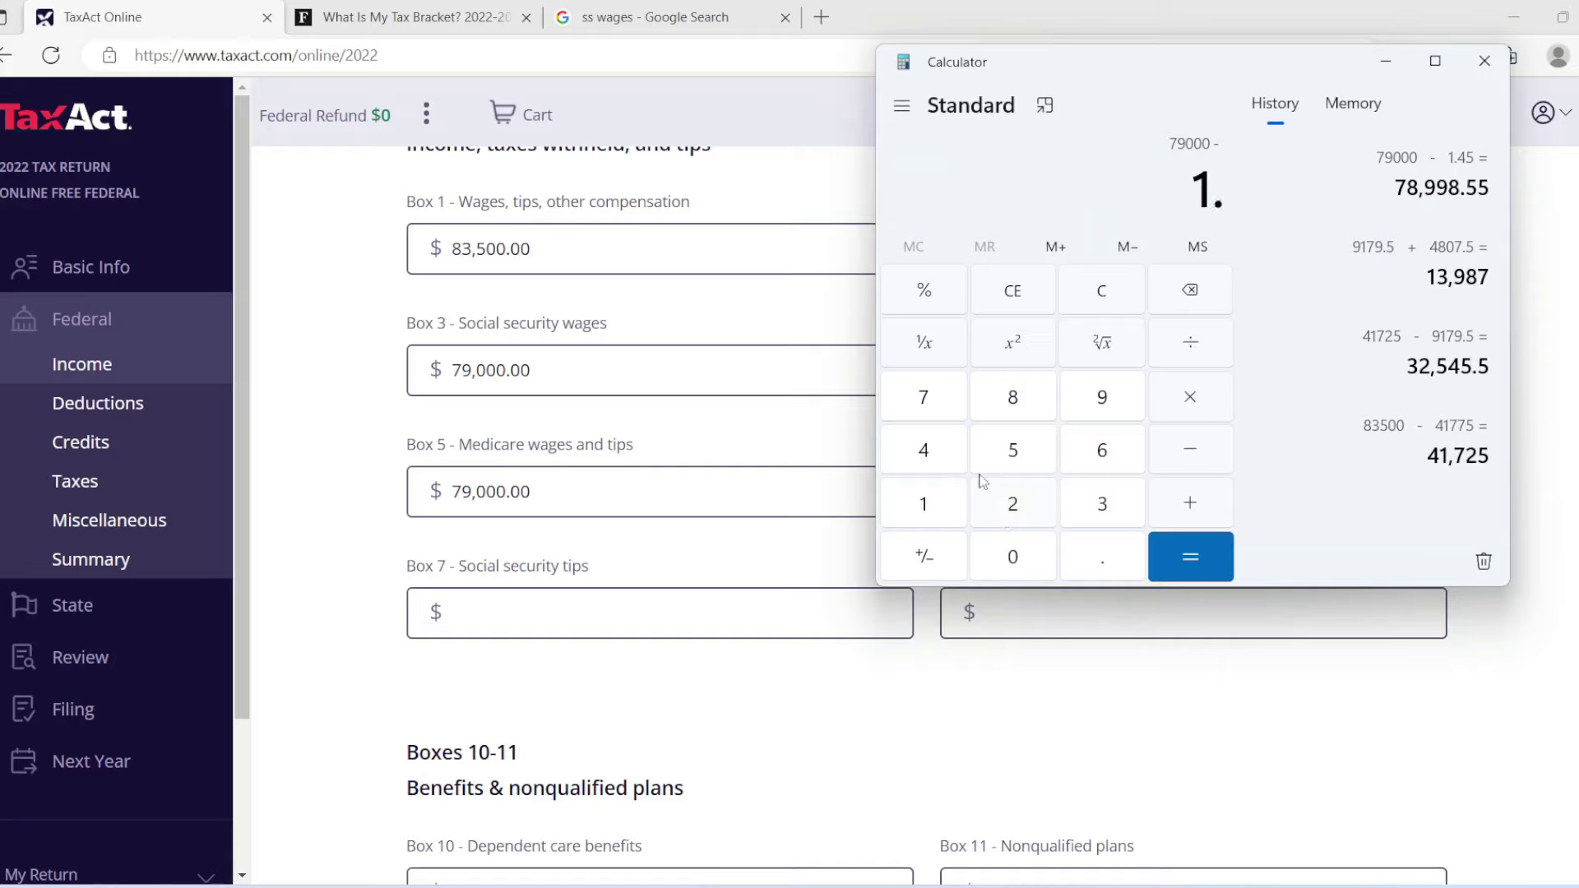
{"action": "left_click", "coordinate": [942, 452]}
{"action": "left_click", "coordinate": [1010, 450]}
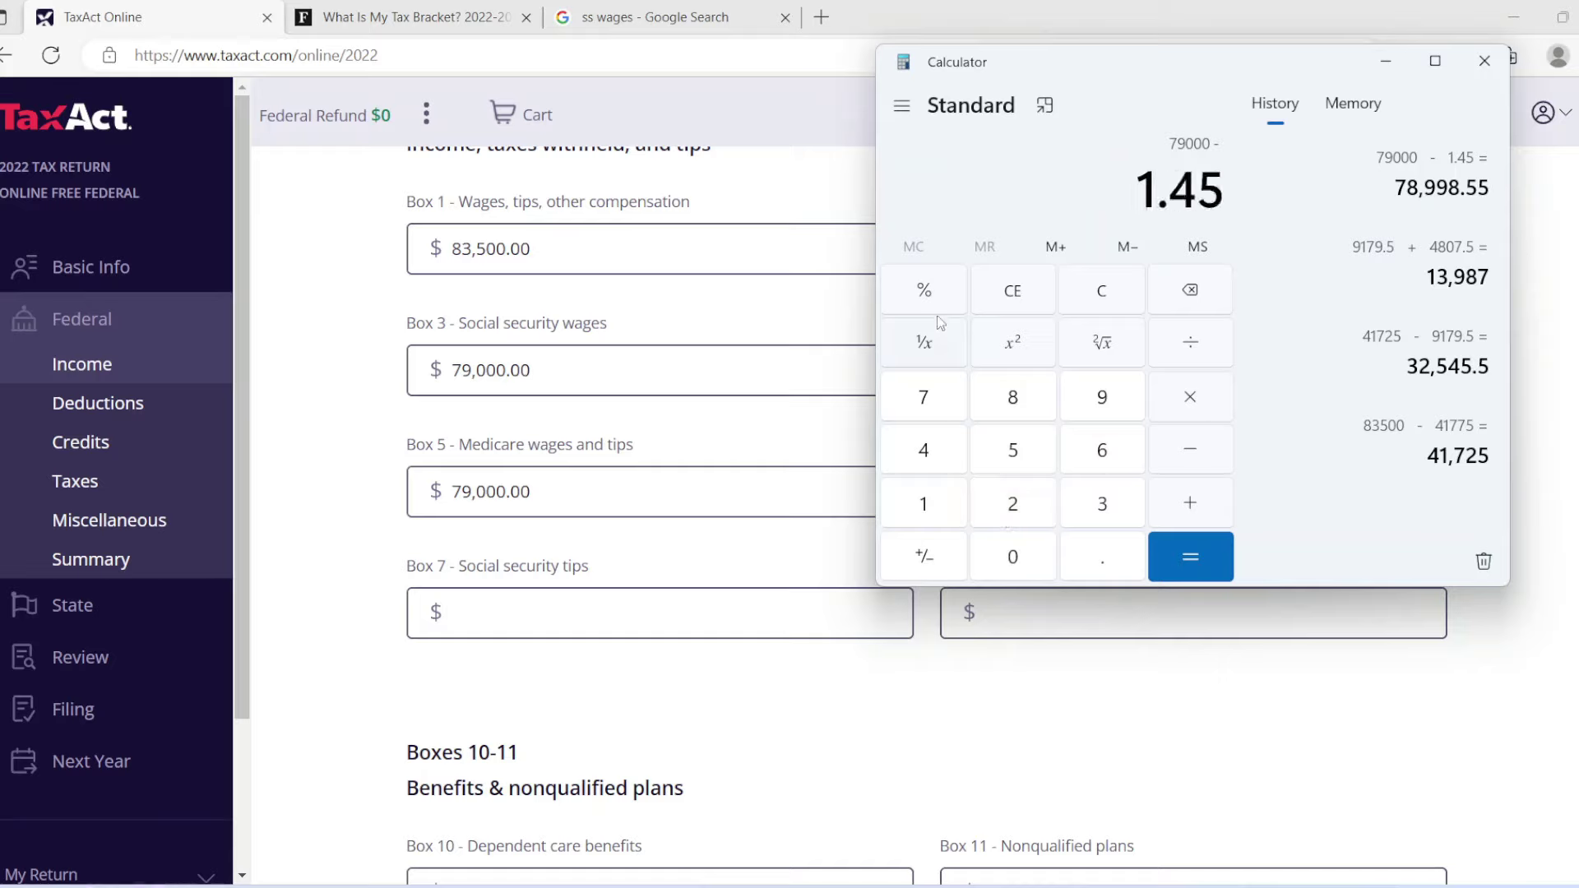
{"action": "left_click", "coordinate": [925, 290]}
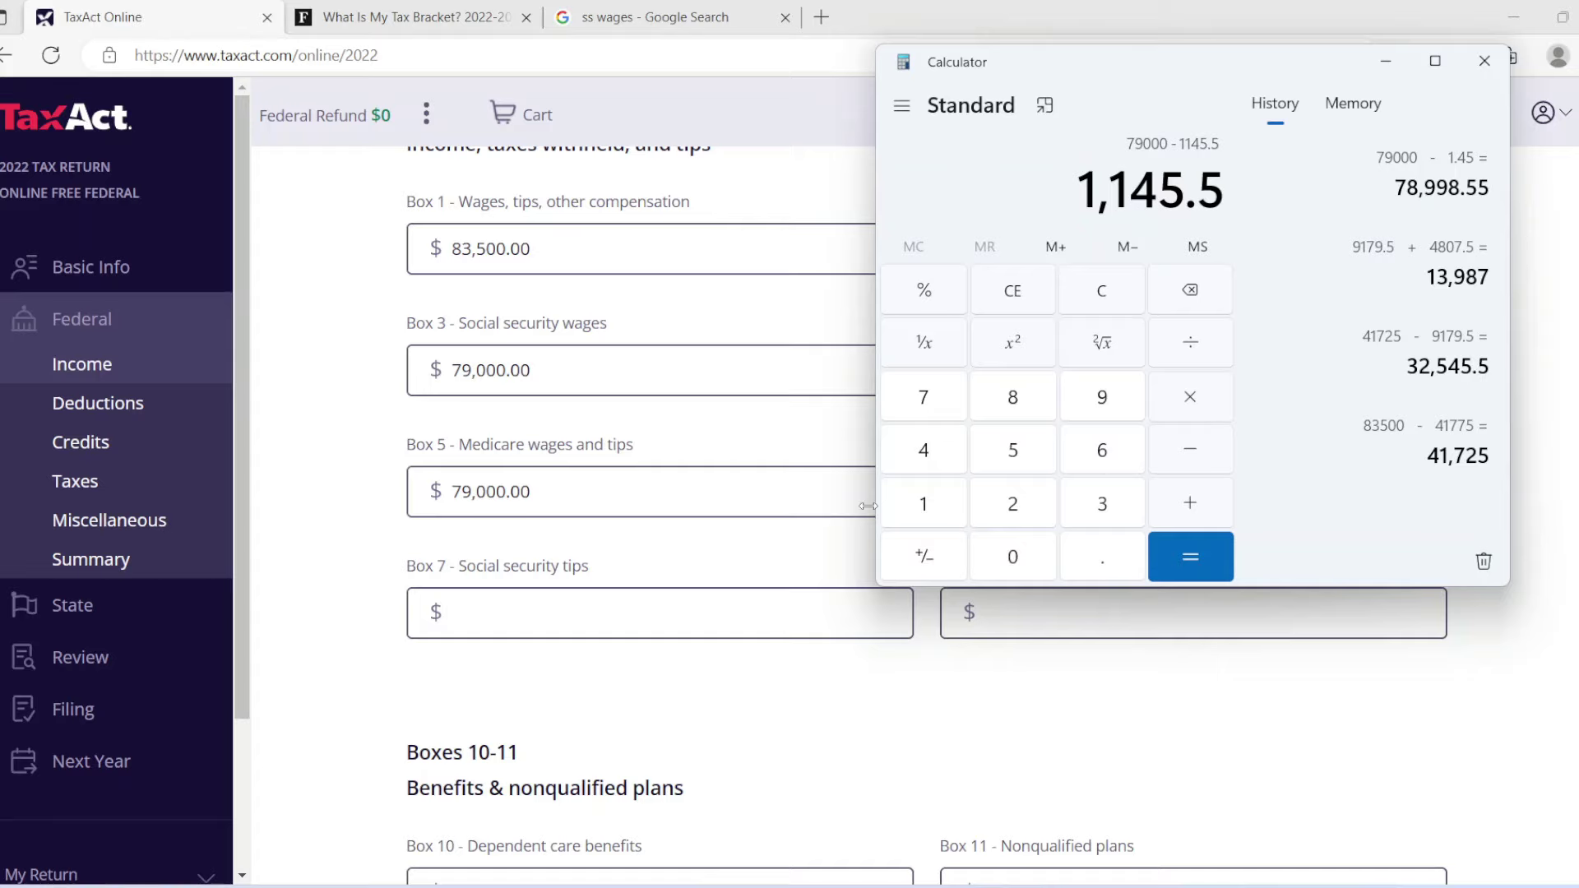
{"action": "left_click", "coordinate": [825, 501]}
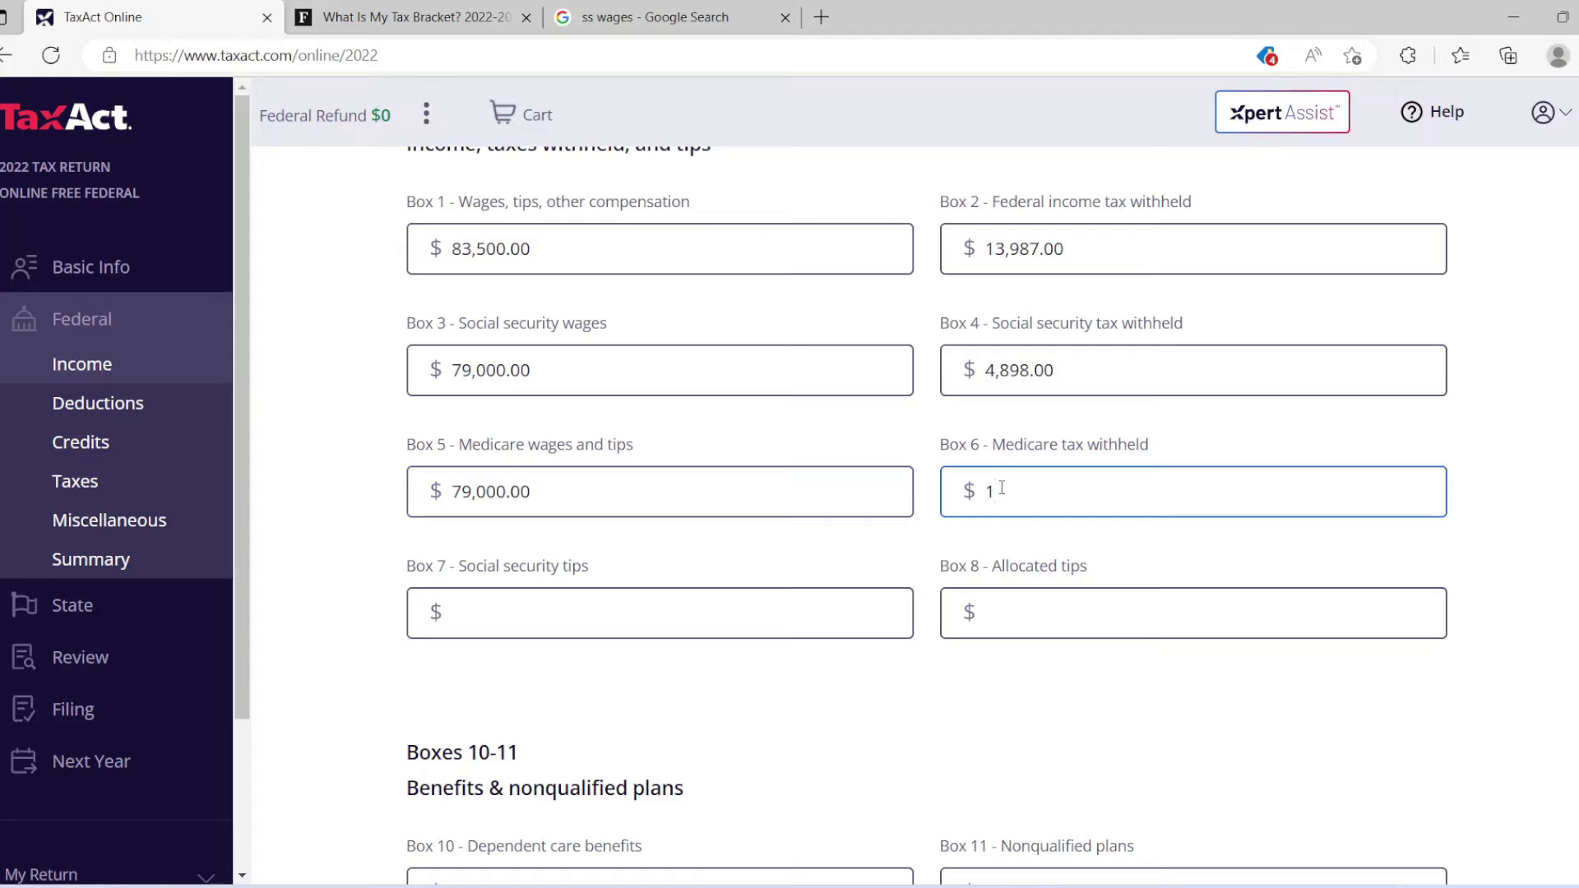
Enter 1,145 in Box 6 Medicare tax withheld and scroll down to the state section.
{"action": "left_click", "coordinate": [1002, 488]}
{"action": "type", "text": "1,145"}
{"action": "left_click", "coordinate": [1148, 568]}
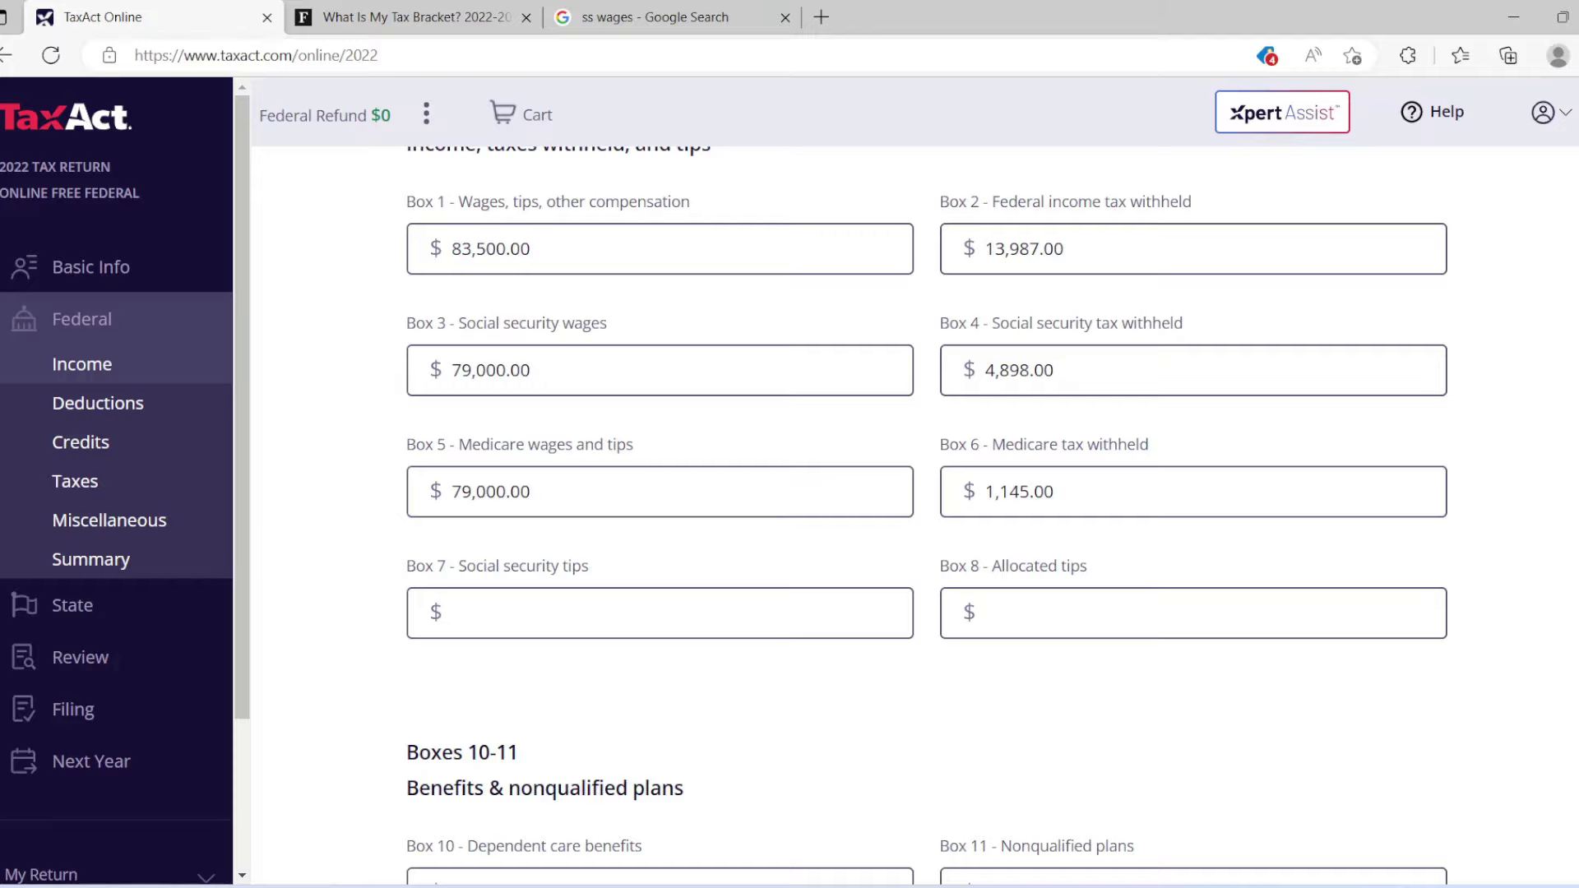
{"action": "scroll", "coordinate": [925, 509], "scroll_direction": "down", "scroll_amount": 5}
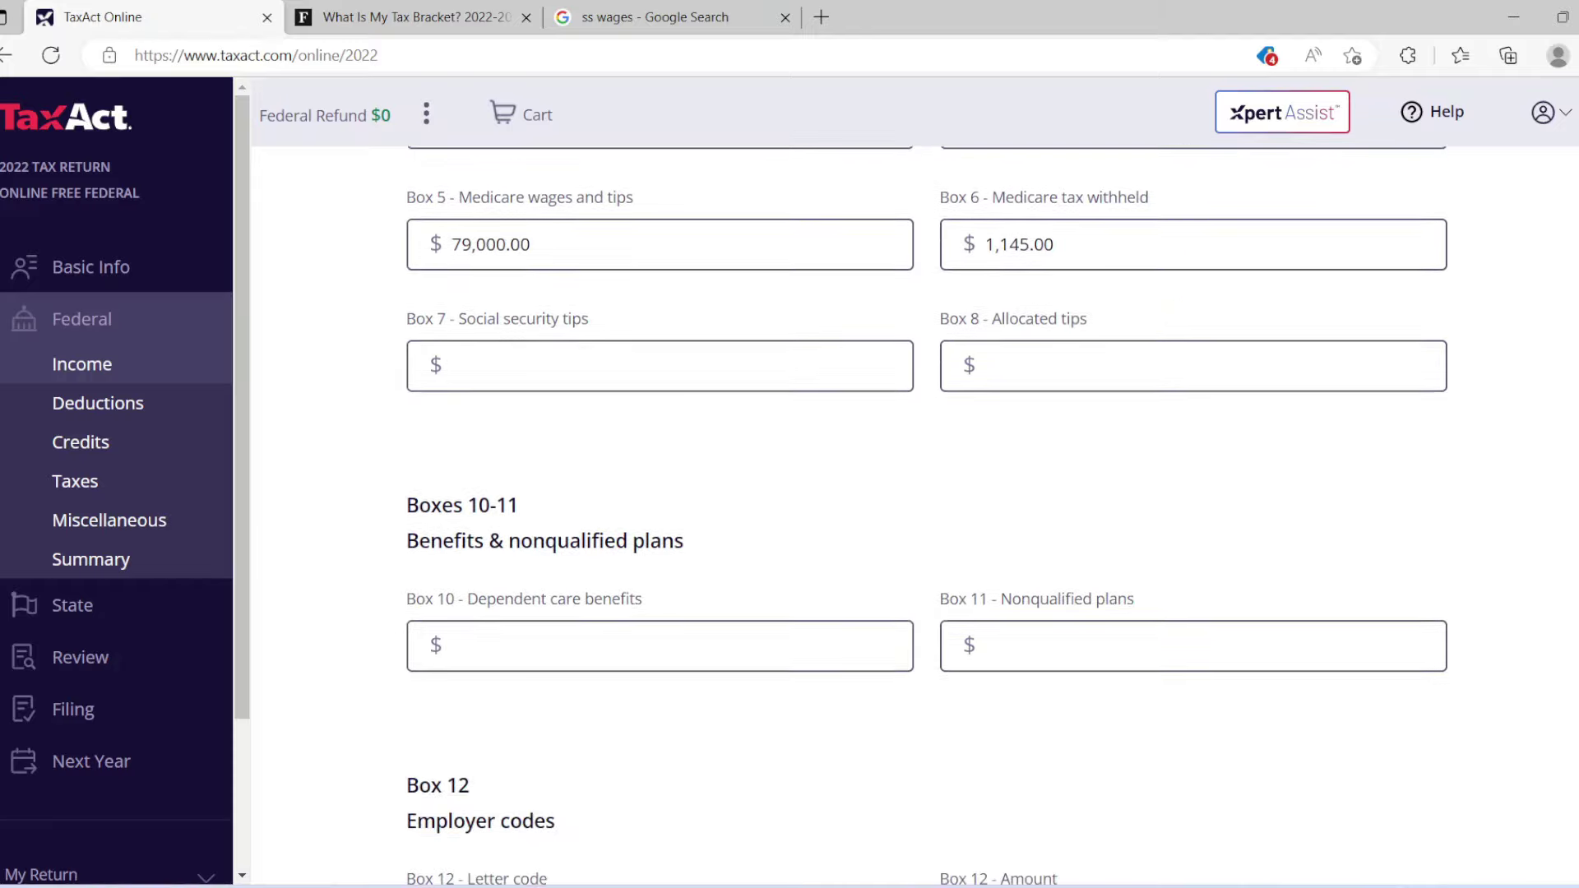
{"action": "scroll", "coordinate": [926, 510], "scroll_direction": "down", "scroll_amount": 6}
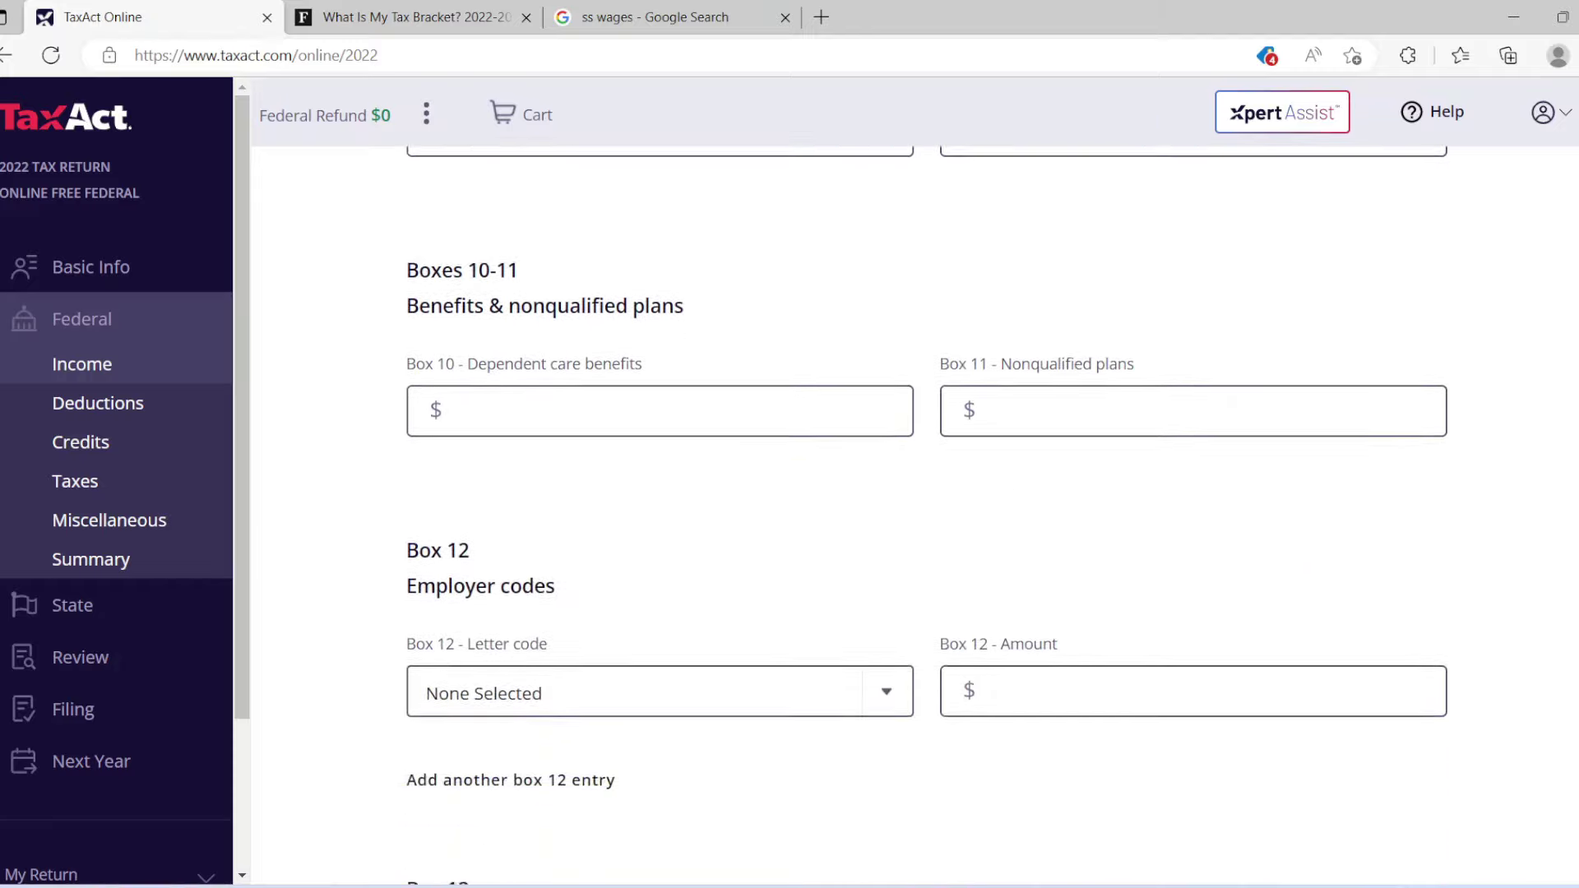
{"action": "scroll", "coordinate": [926, 509], "scroll_direction": "down", "scroll_amount": 6}
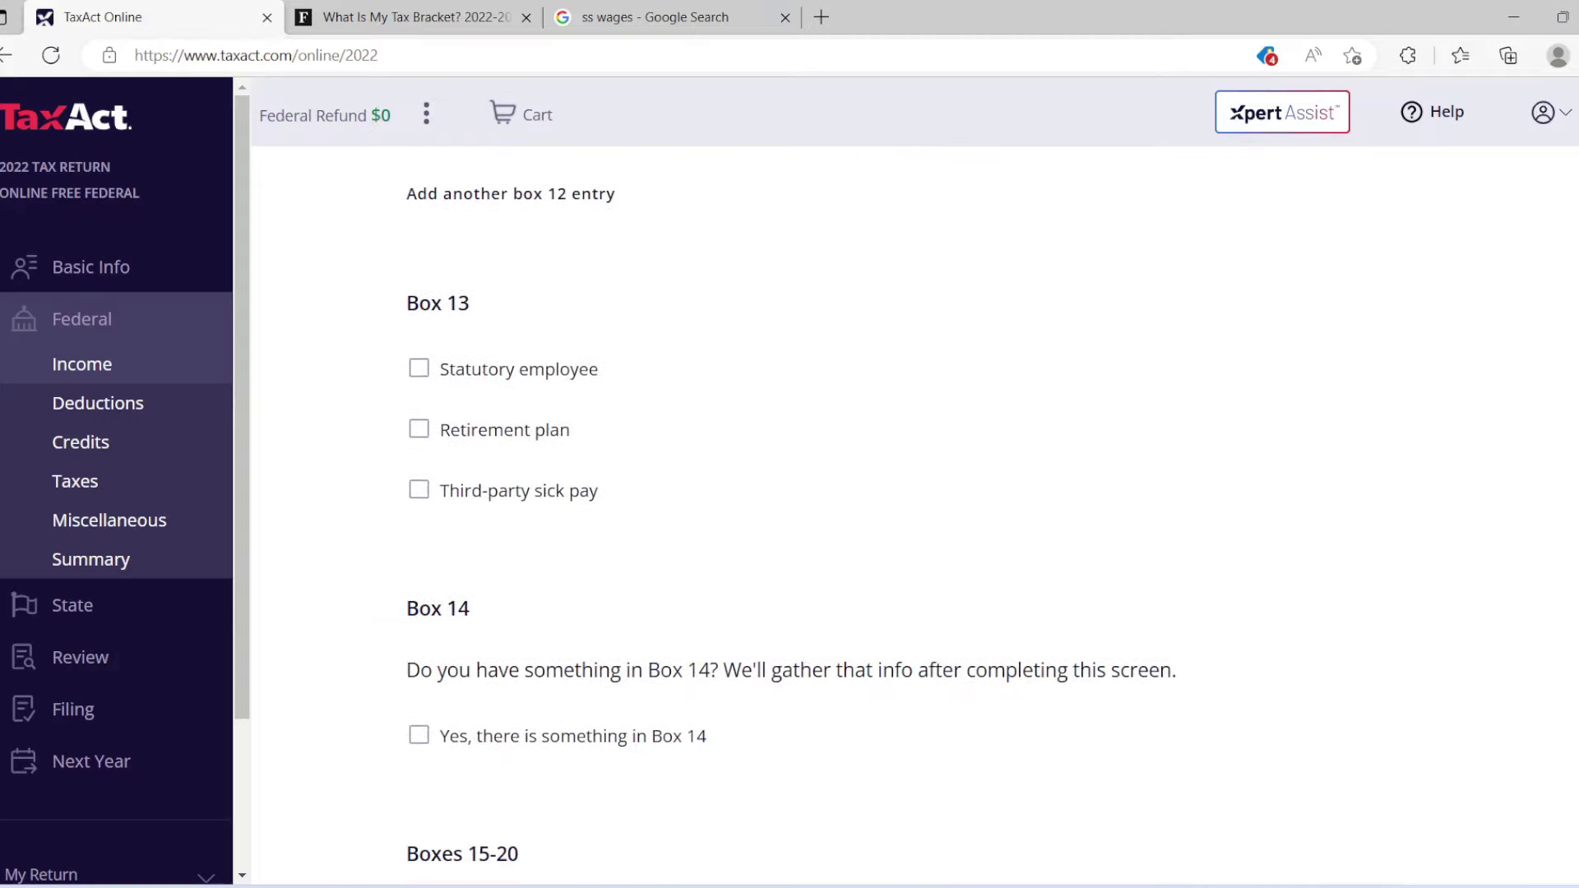
{"action": "scroll", "coordinate": [925, 510], "scroll_direction": "down", "scroll_amount": 2}
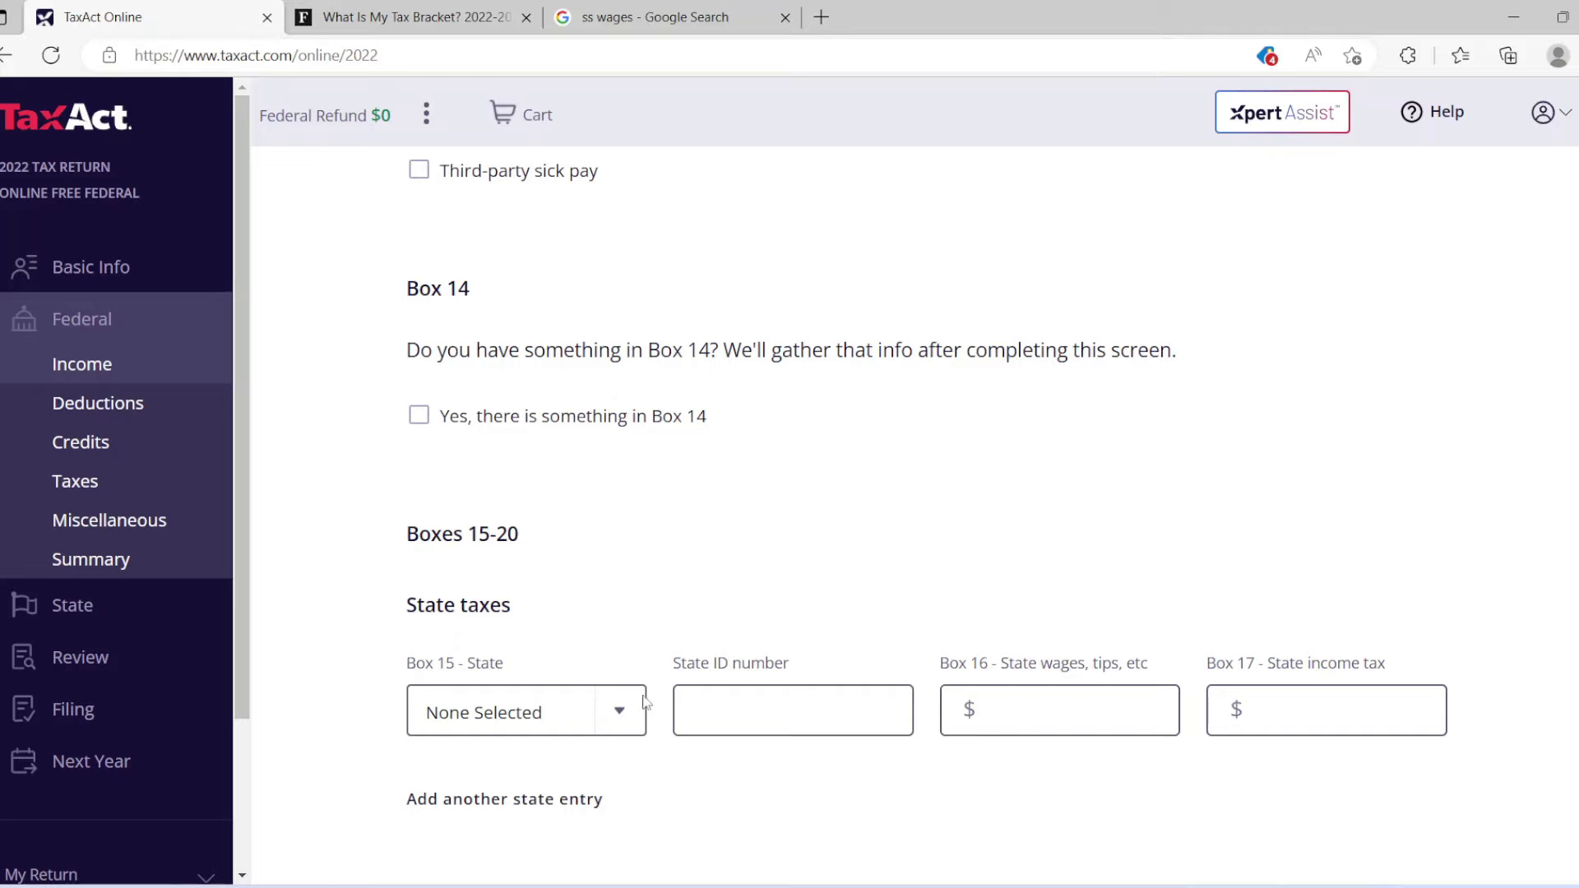
Choose IL - Illinois for Box 15 and enter the employer's state ID number.
{"action": "left_click", "coordinate": [619, 712]}
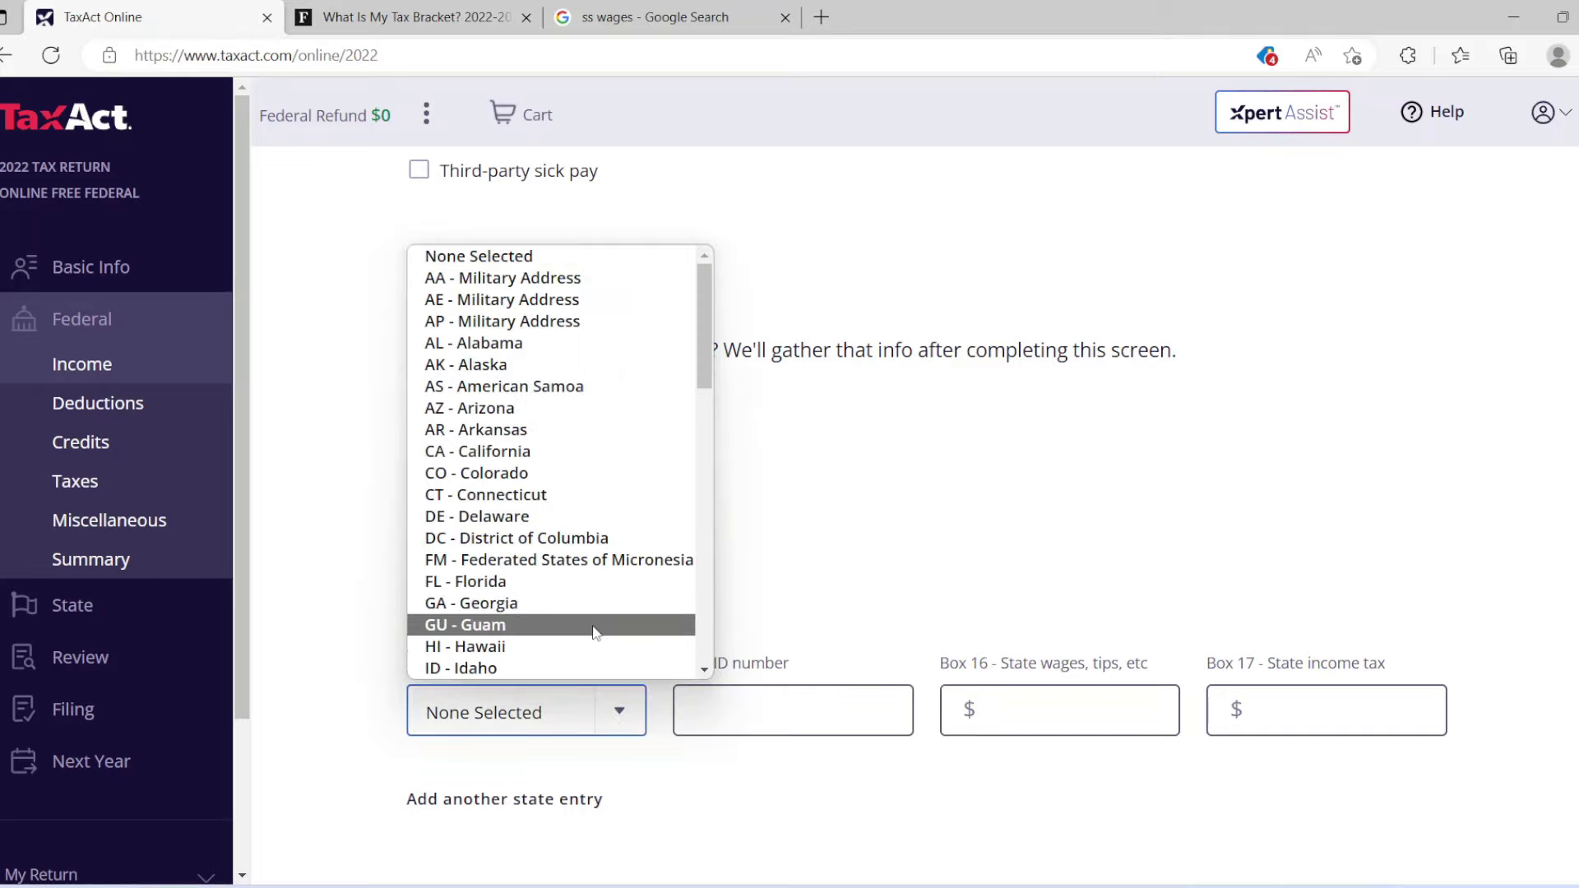
{"action": "scroll", "coordinate": [704, 334], "scroll_direction": "down", "scroll_amount": 1}
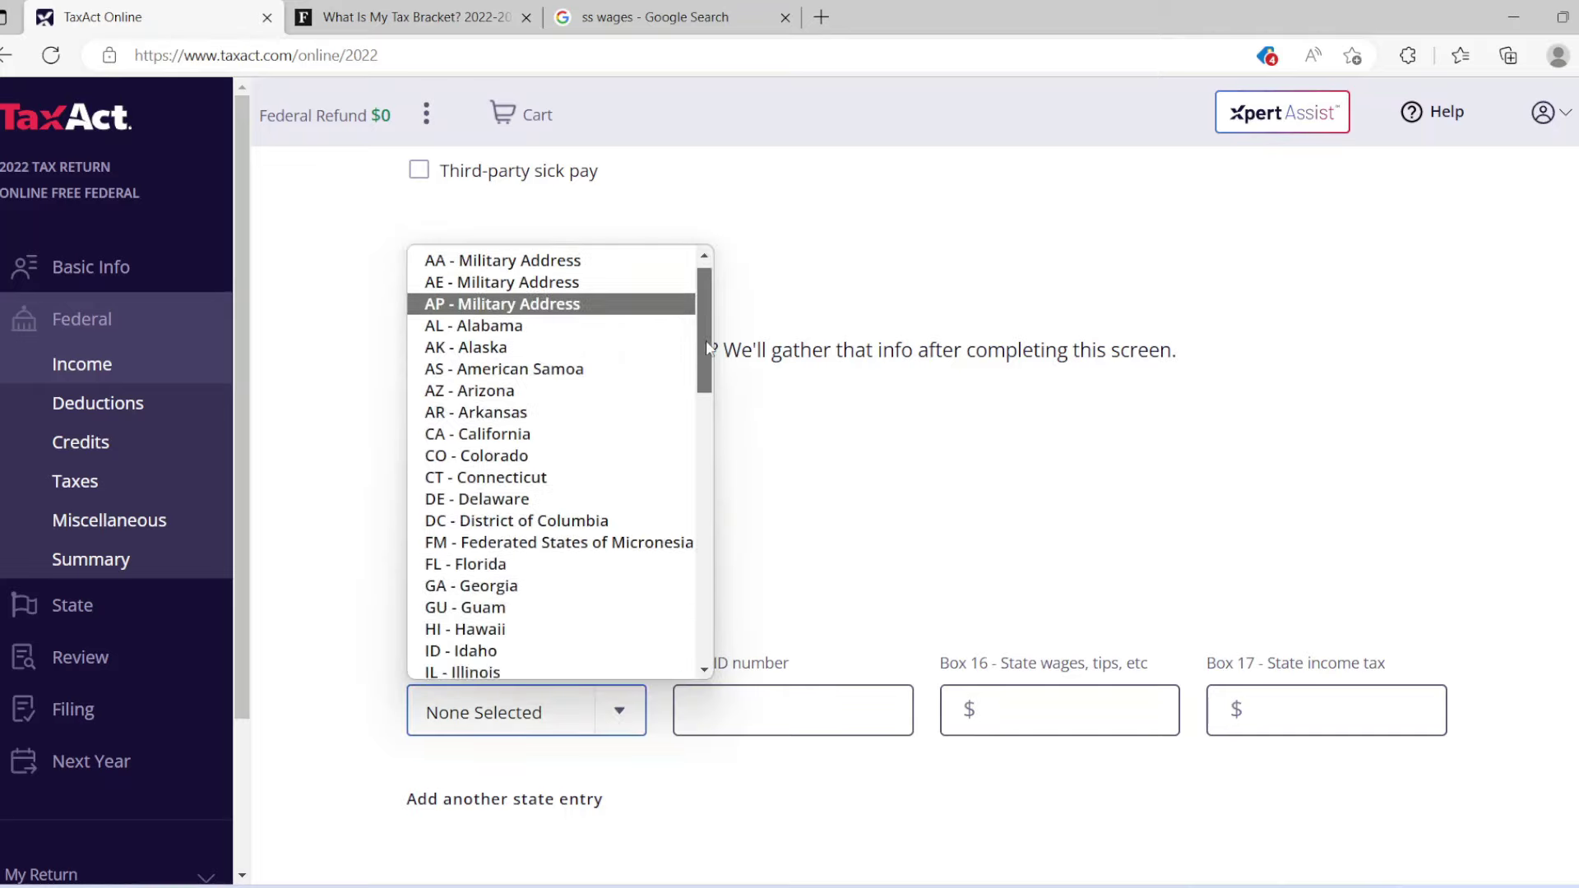
{"action": "scroll", "coordinate": [709, 347], "scroll_direction": "down", "scroll_amount": 1}
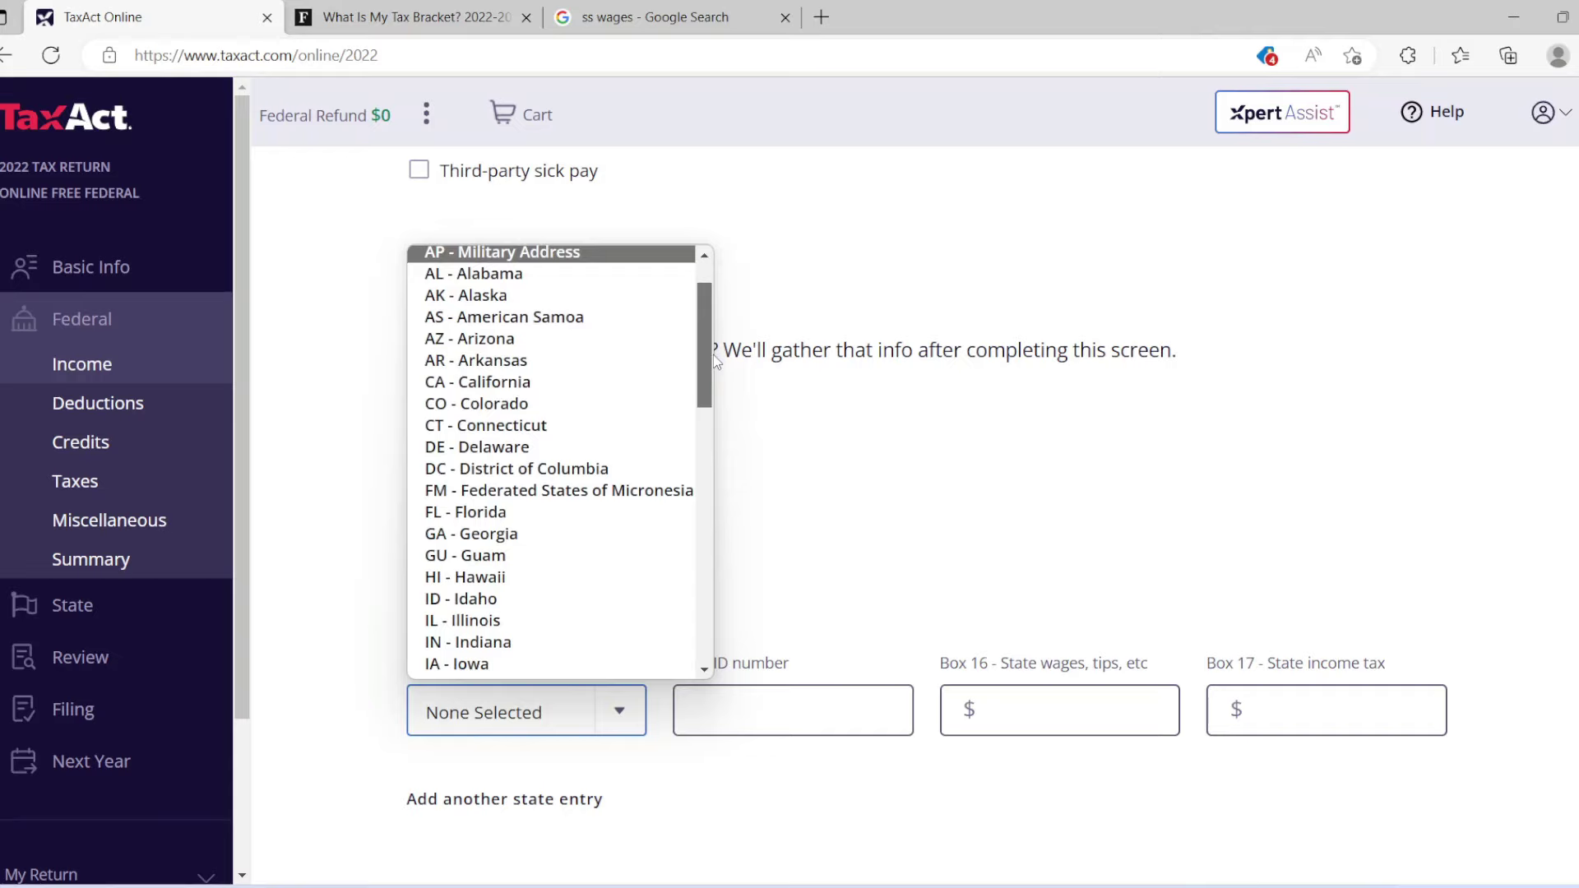
{"action": "left_click", "coordinate": [531, 623]}
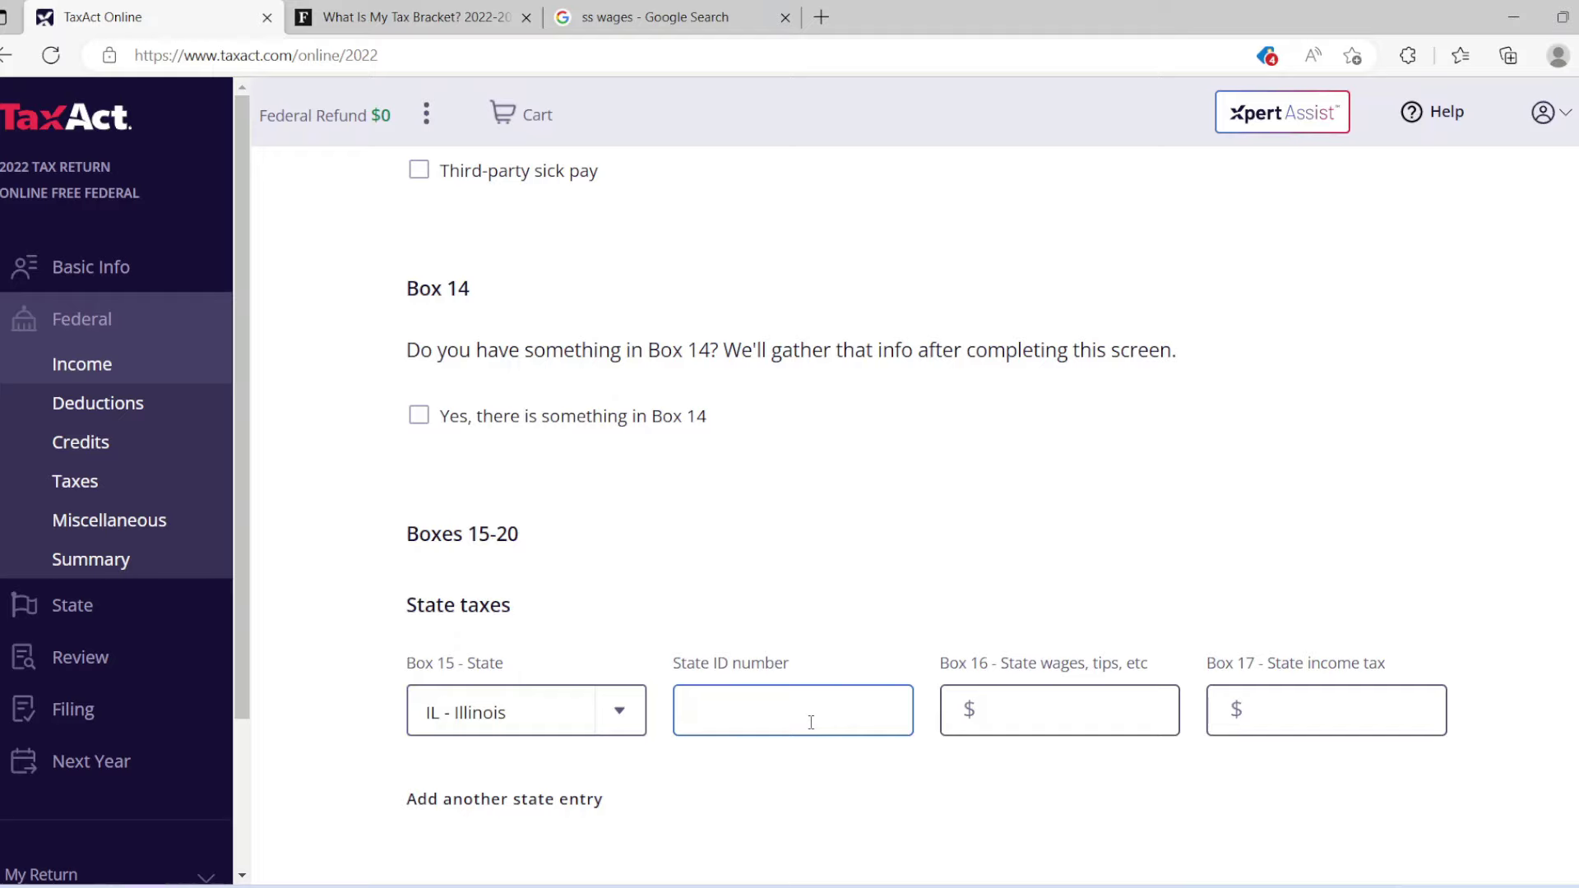
{"action": "scroll", "coordinate": [926, 499], "scroll_direction": "up", "scroll_amount": 10}
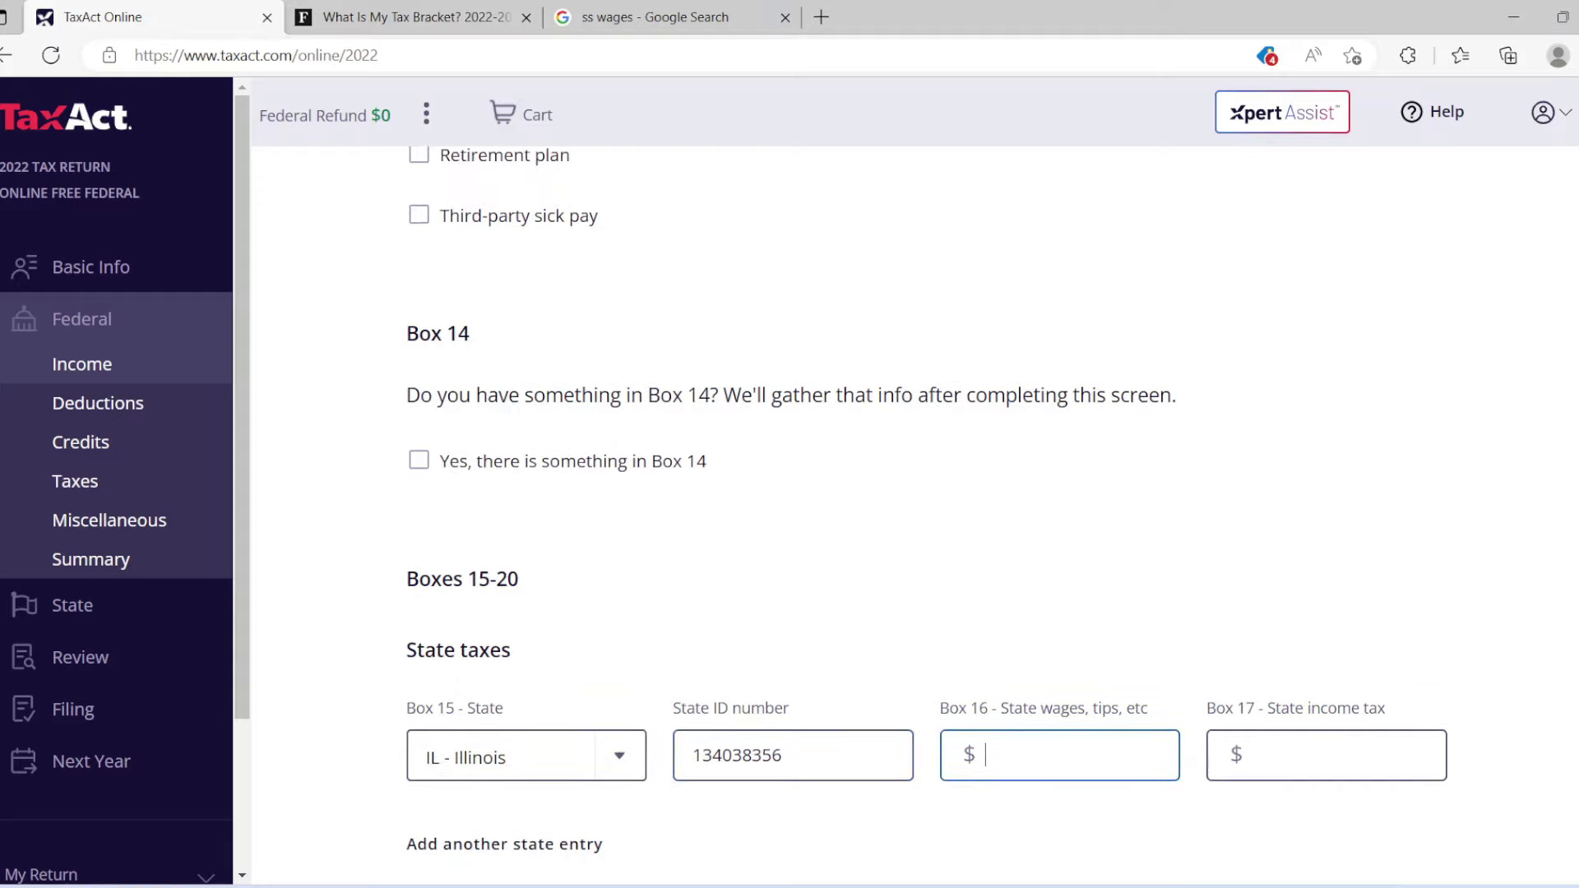
{"action": "scroll", "coordinate": [809, 412], "scroll_direction": "up", "scroll_amount": 6}
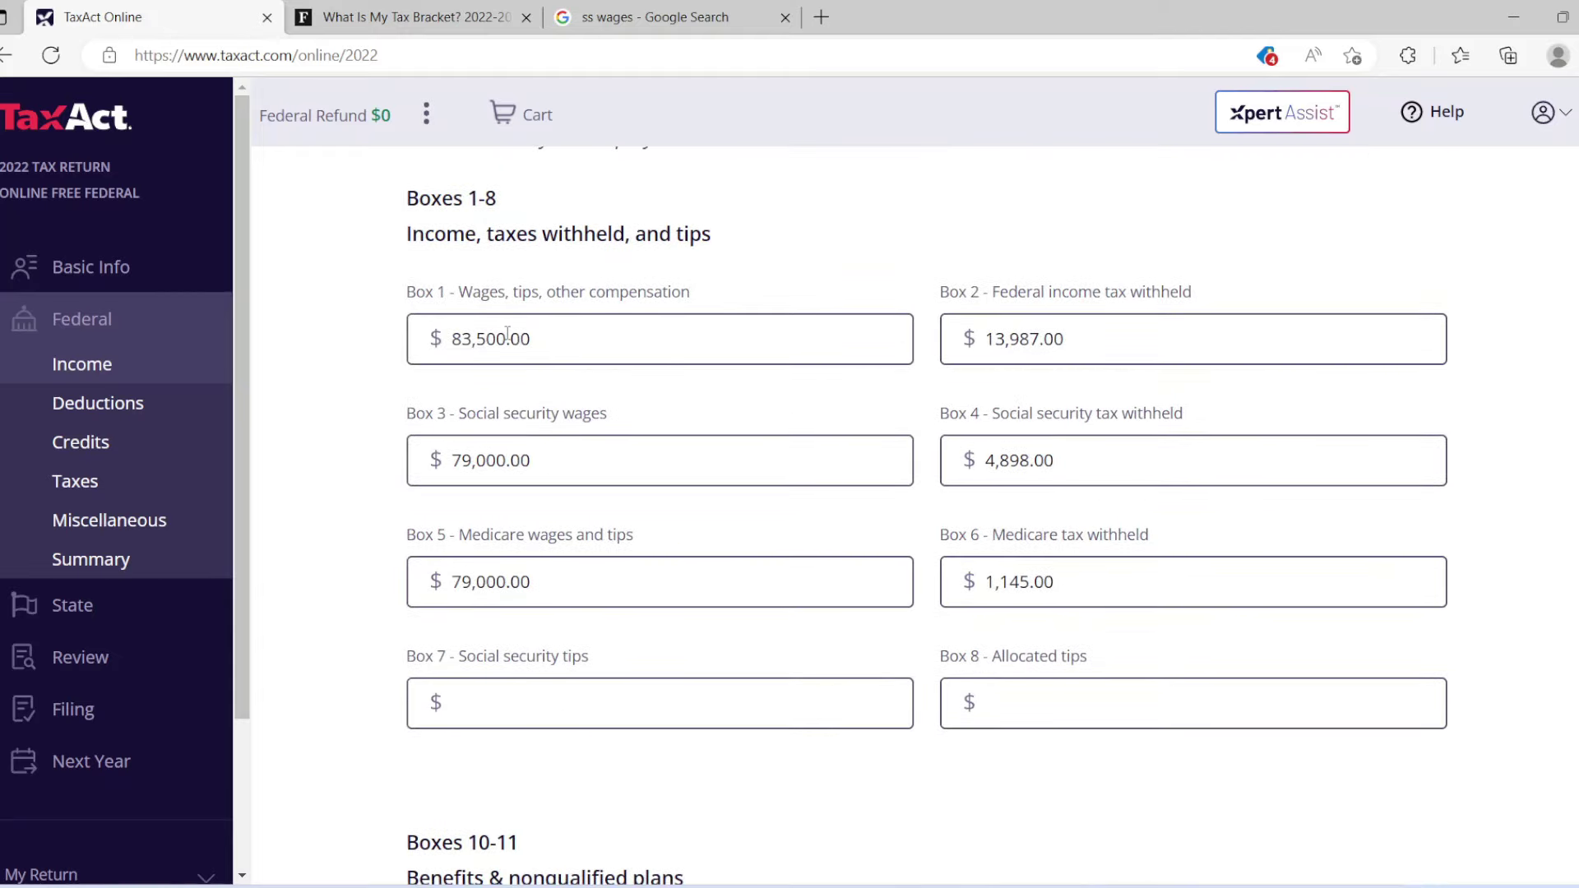
{"action": "scroll", "coordinate": [926, 518], "scroll_direction": "down", "scroll_amount": 10}
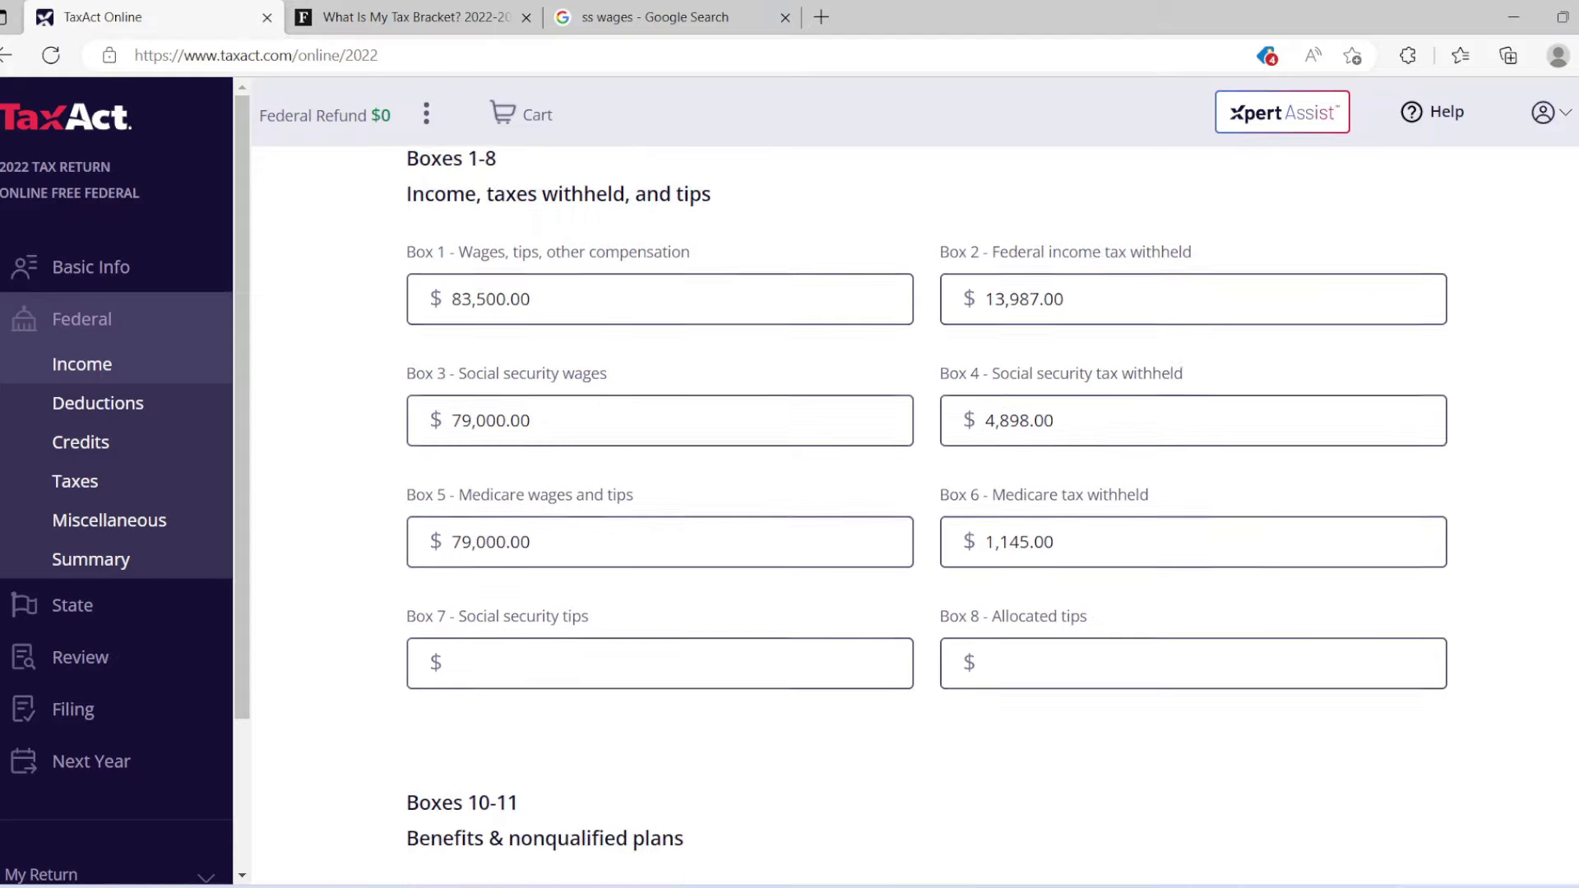
{"action": "scroll", "coordinate": [985, 574], "scroll_direction": "down", "scroll_amount": 6}
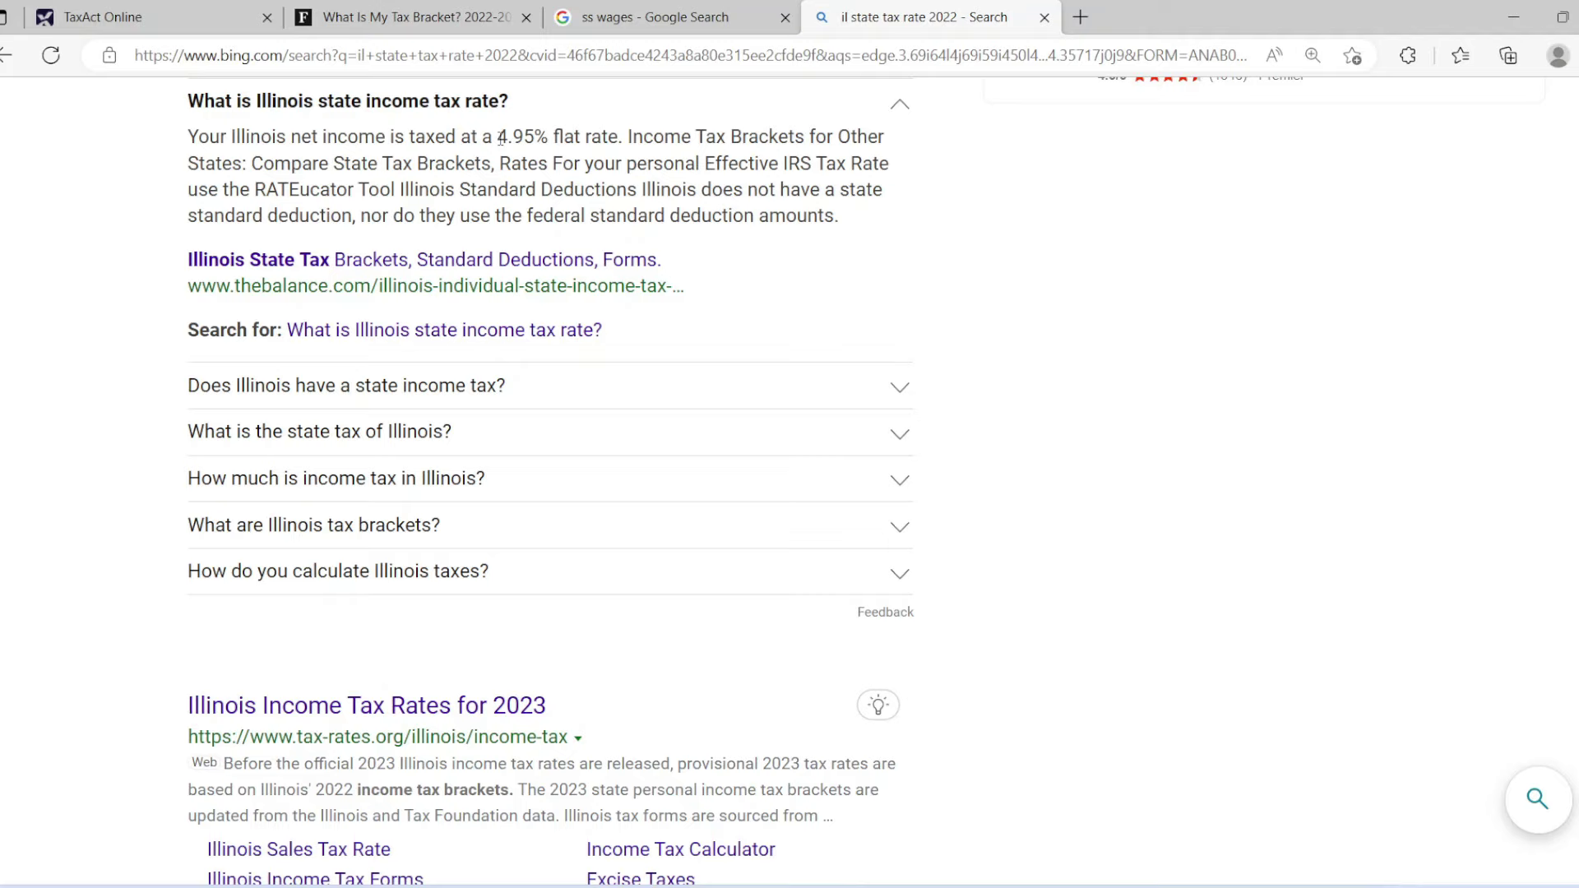
Highlight Illinois's 4.95% rate in Bing, return to TaxAct's Box 17, and bring up Calculator.
{"action": "left_click_drag", "start_coordinate": [497, 137], "coordinate": [548, 137]}
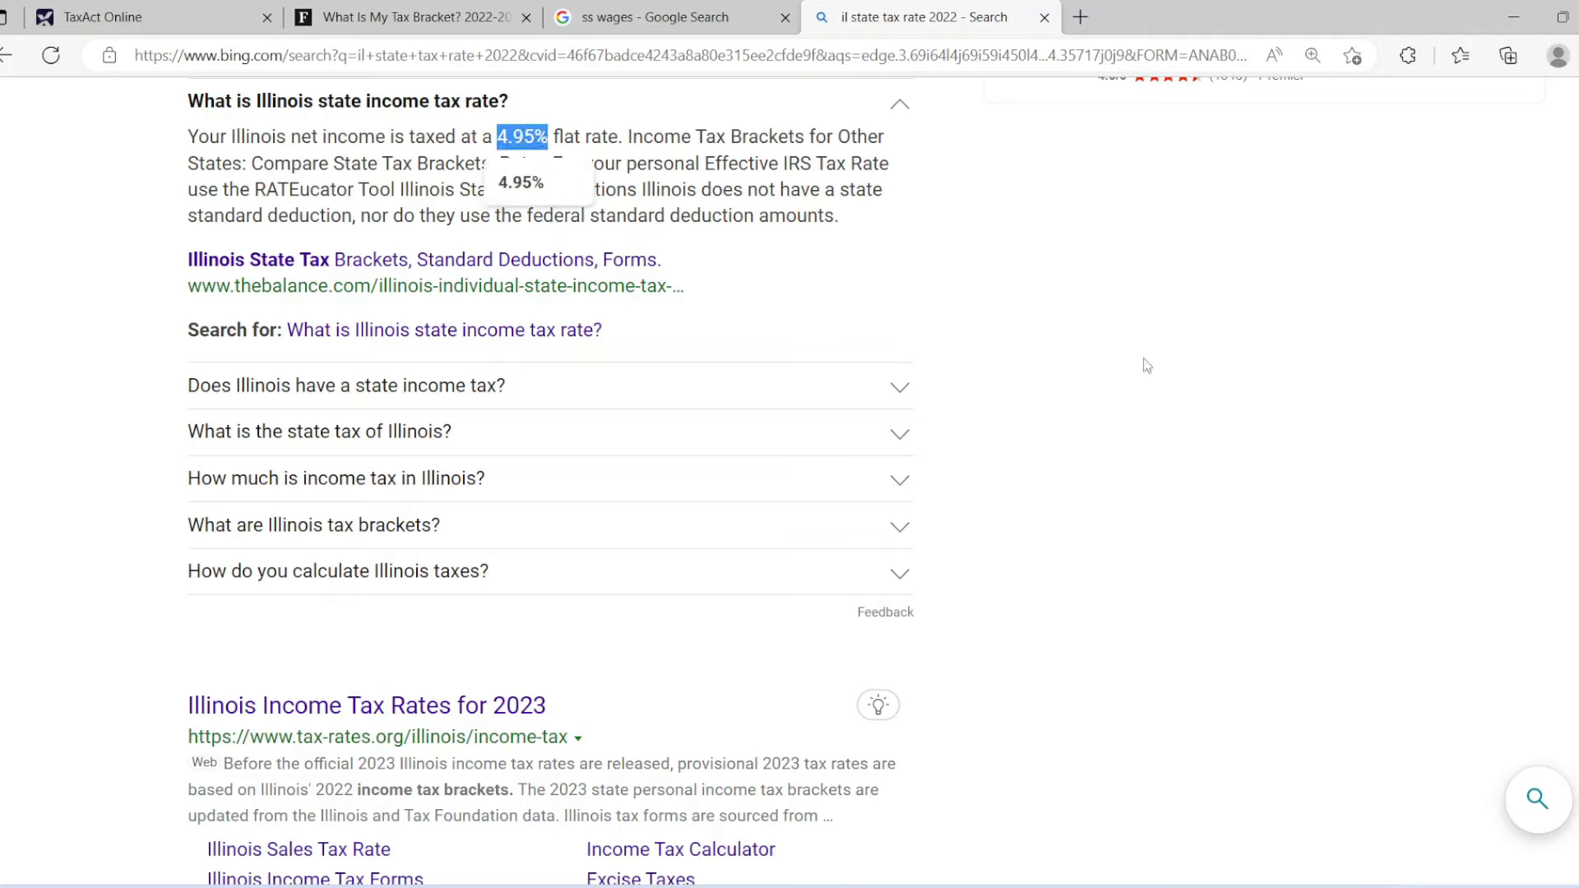
{"action": "left_click", "coordinate": [161, 8]}
{"action": "left_click", "coordinate": [1271, 583]}
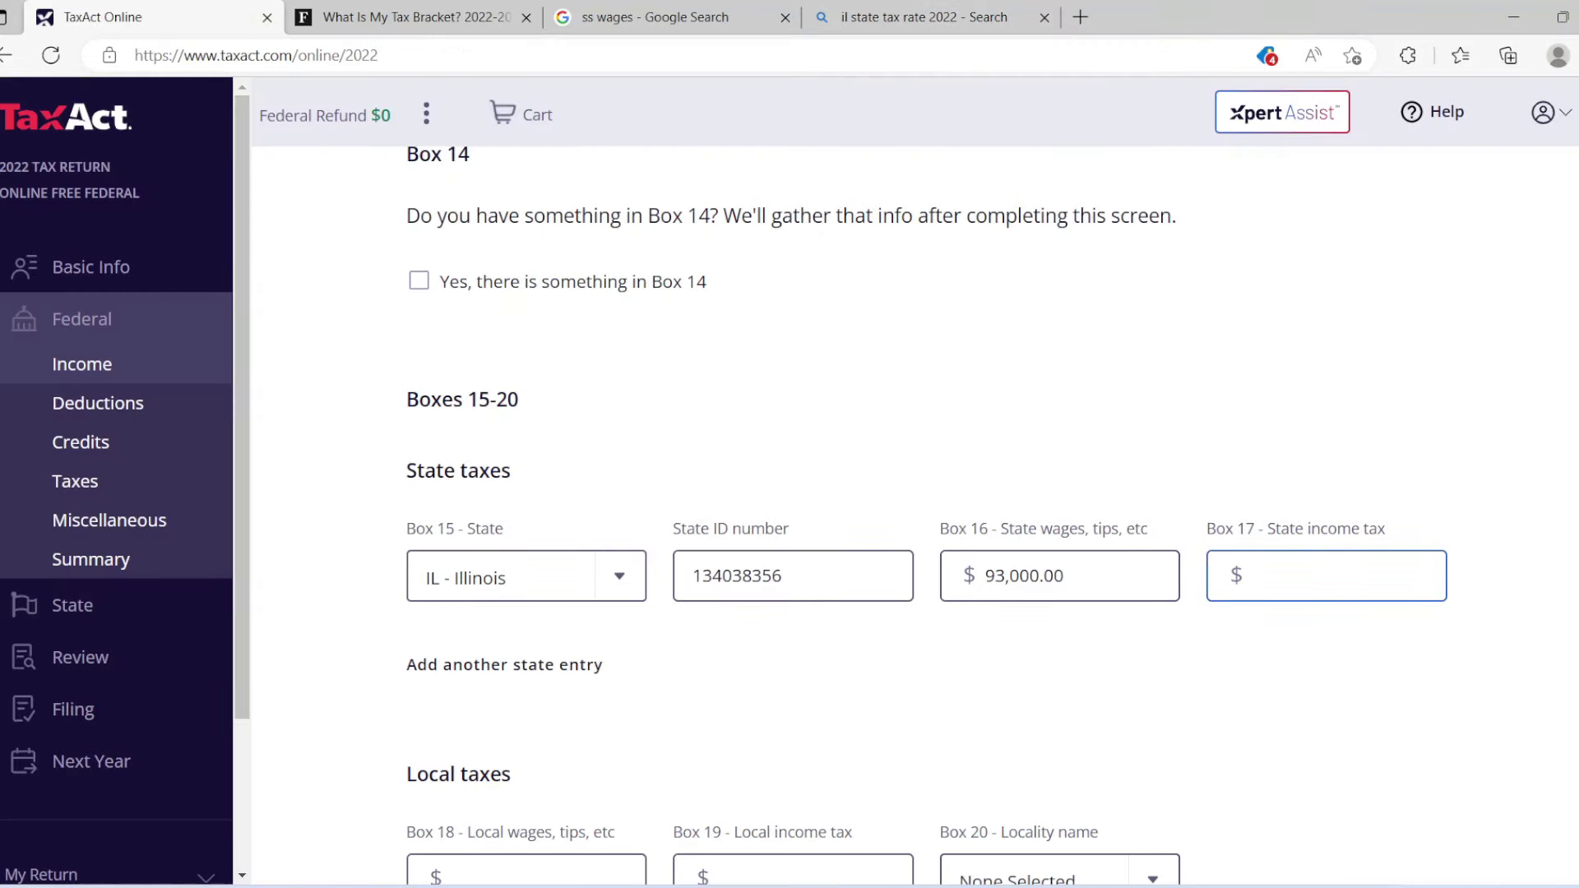
{"action": "key", "text": "alt+Tab"}
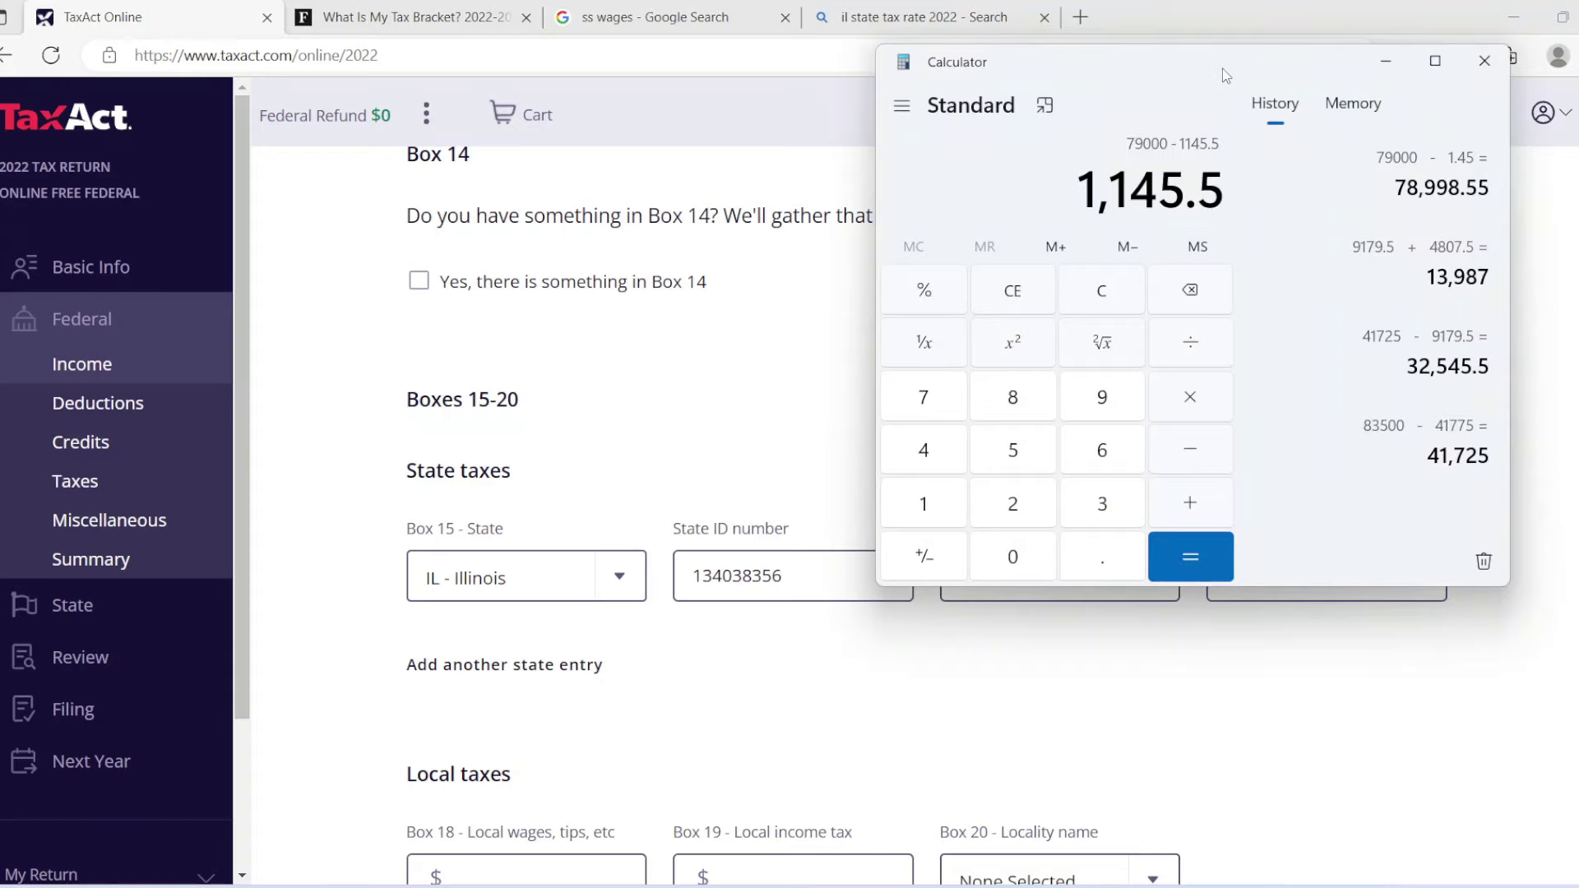
Clear the Calculator and enter the 93,000 Illinois state wages.
{"action": "left_click_drag", "start_coordinate": [1223, 72], "coordinate": [1225, 33]}
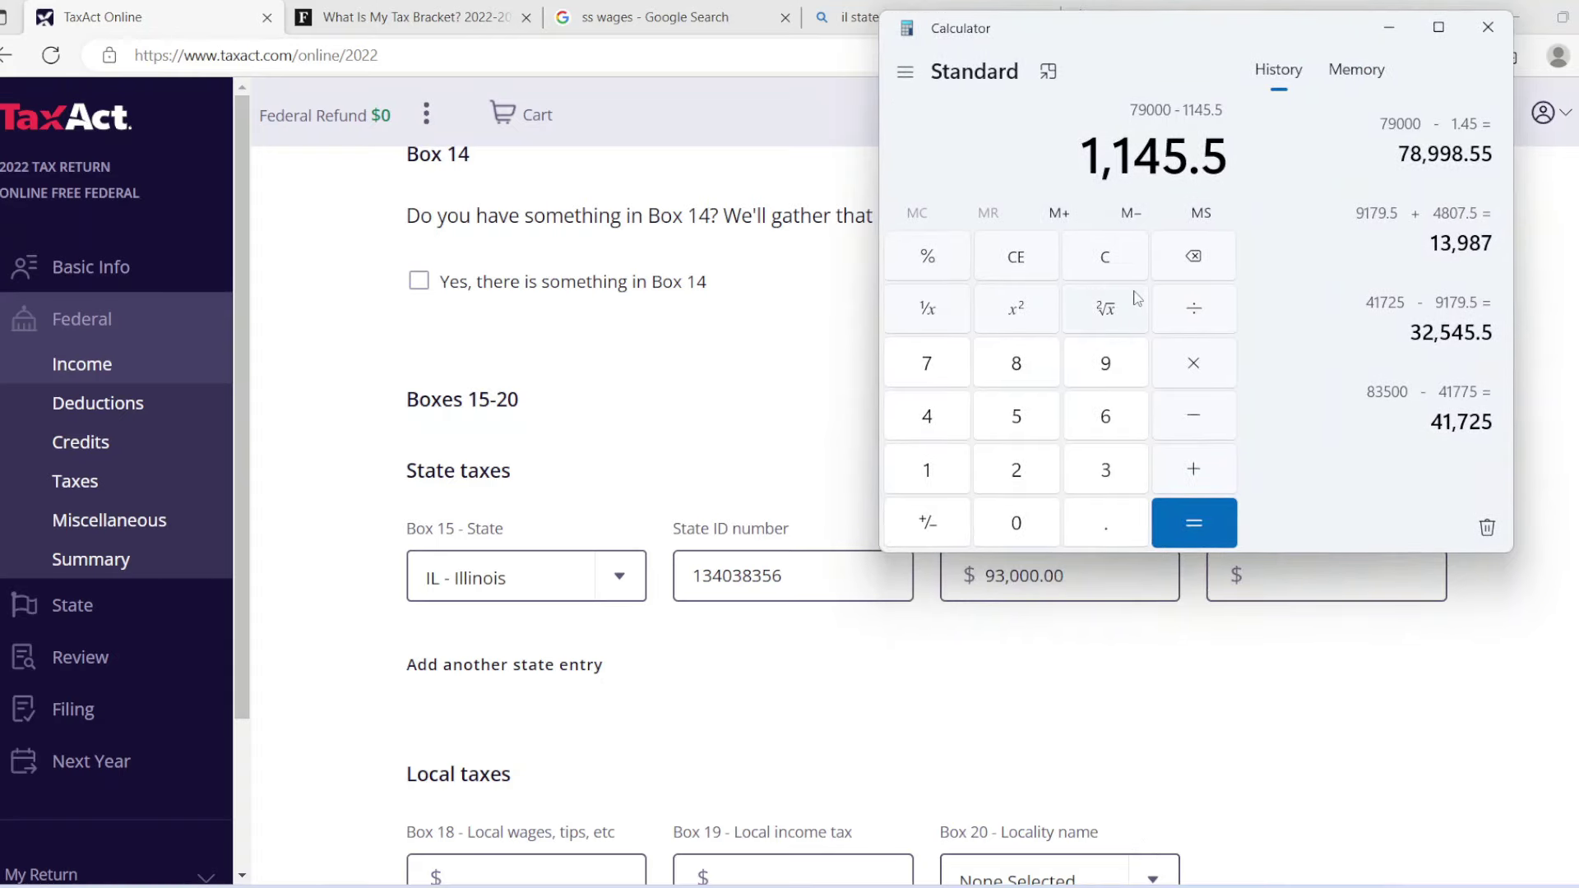
{"action": "left_click", "coordinate": [1112, 268]}
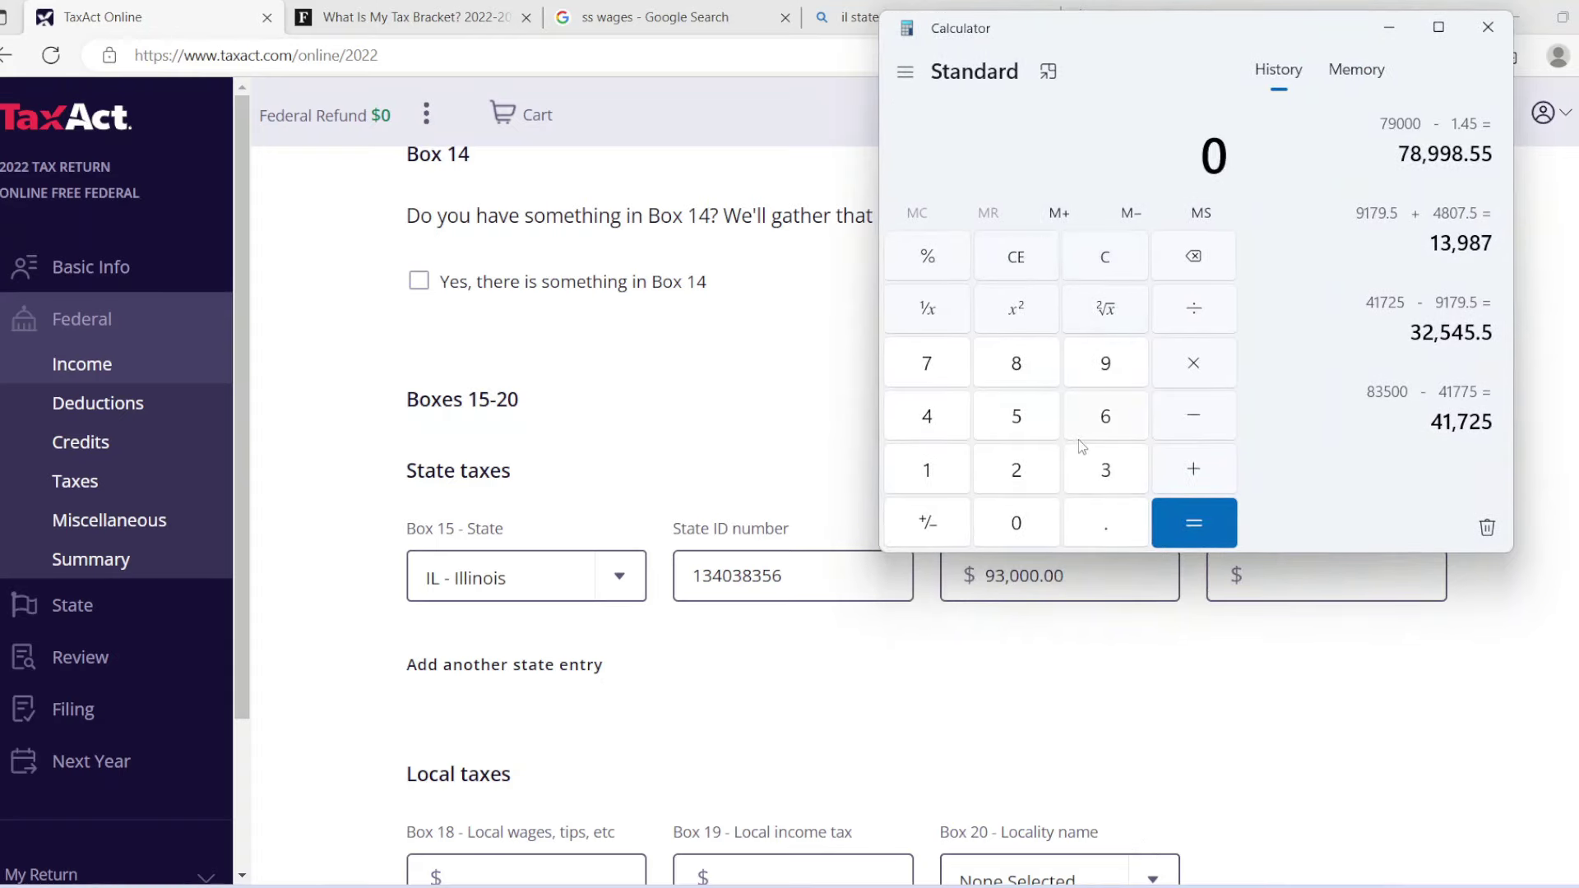
{"action": "left_click", "coordinate": [1107, 366]}
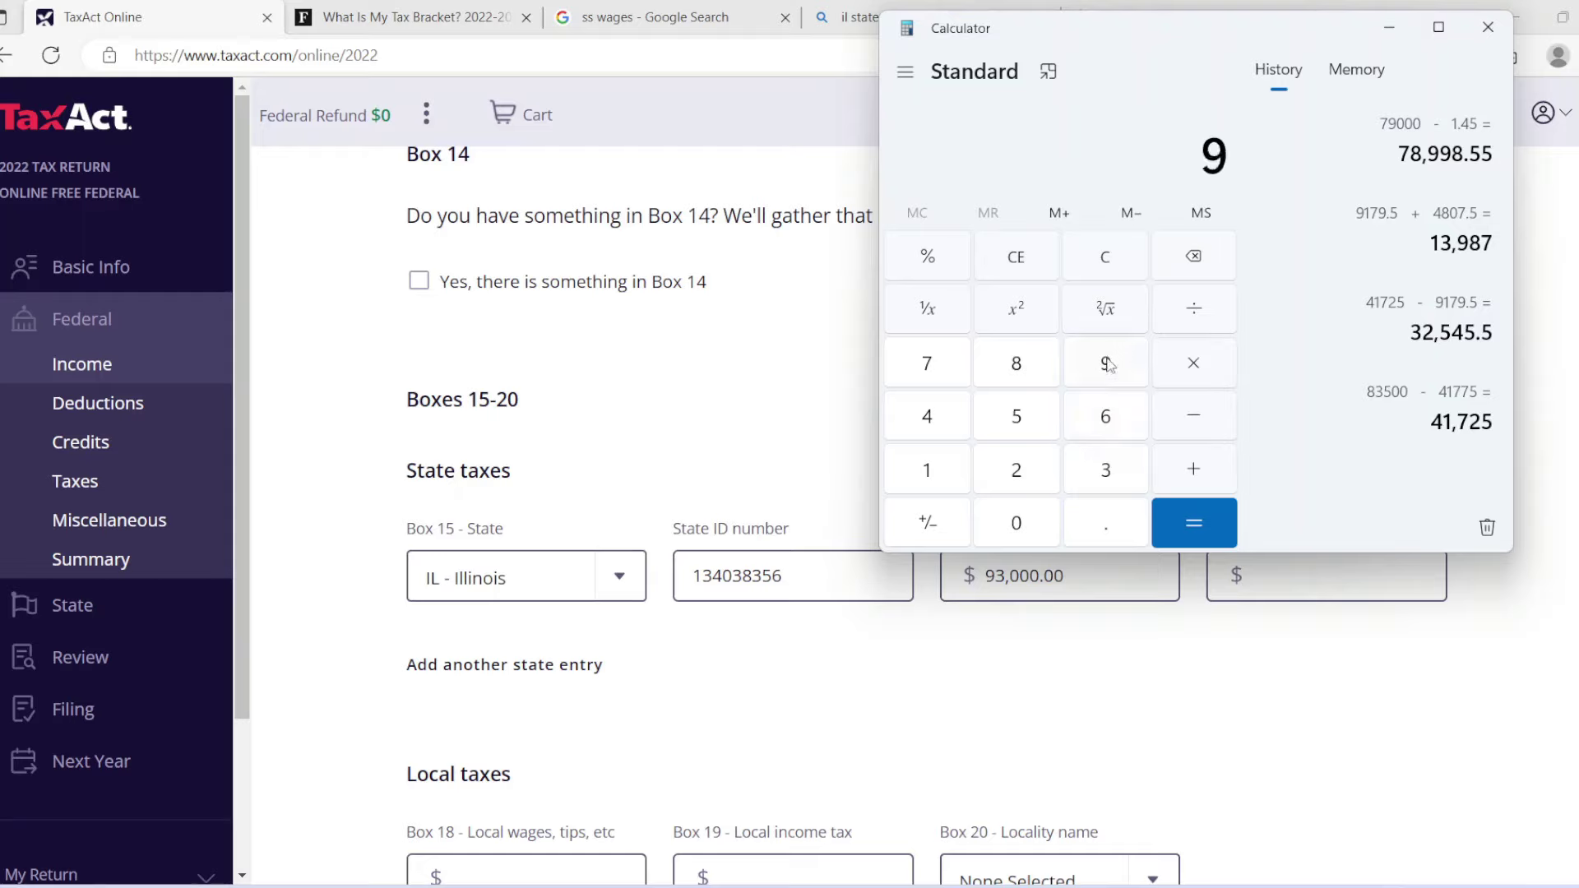
{"action": "left_click", "coordinate": [1103, 475]}
{"action": "left_click", "coordinate": [1041, 533]}
{"action": "left_click", "coordinate": [1041, 533]}
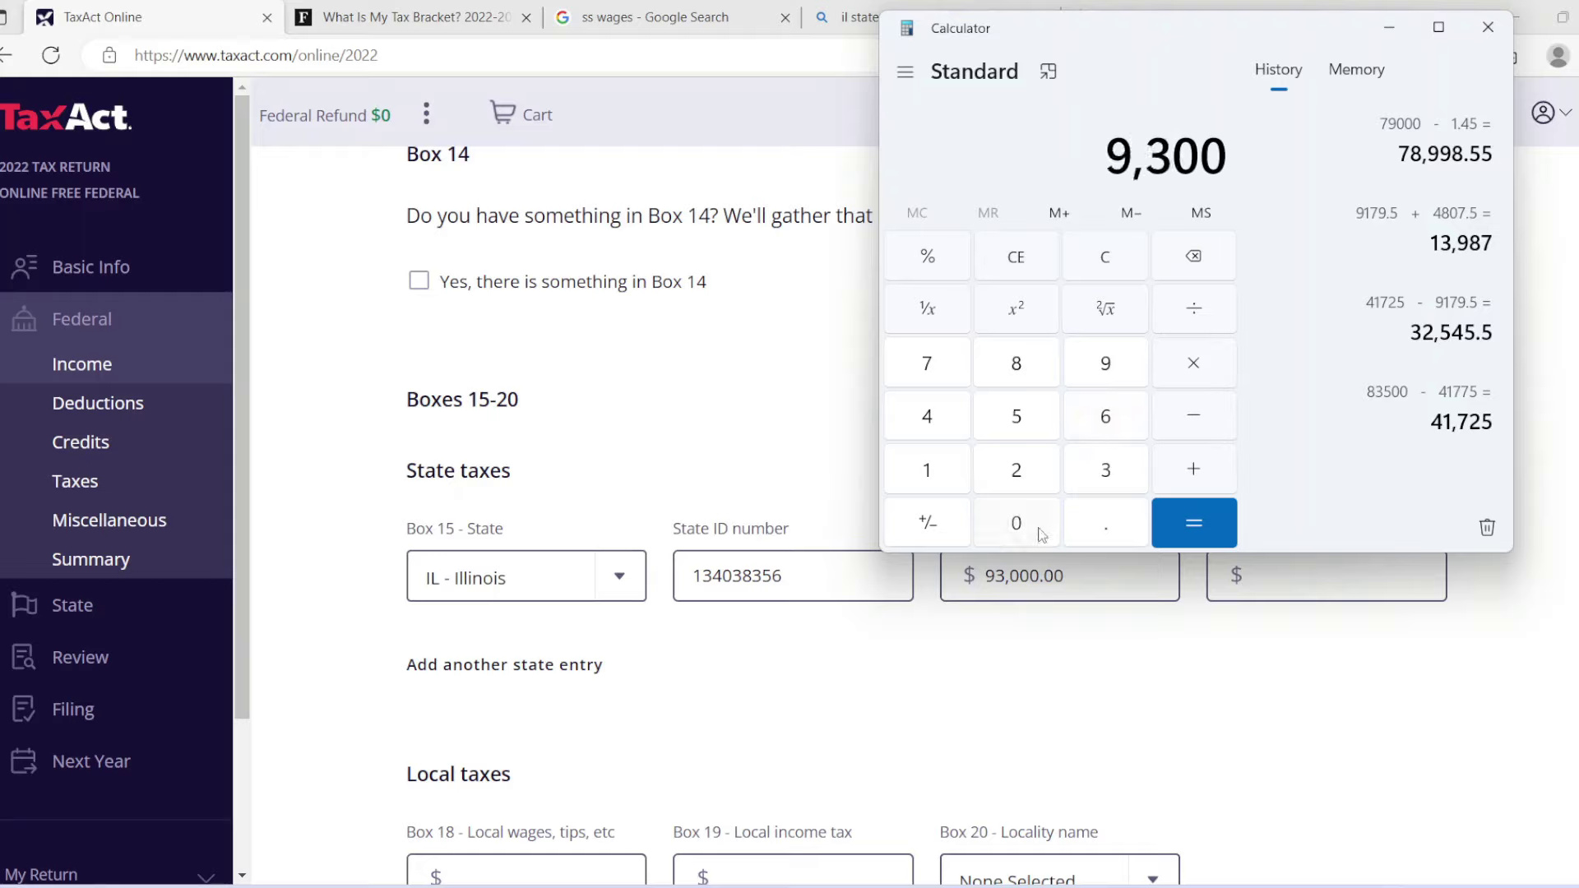
{"action": "left_click", "coordinate": [1041, 533]}
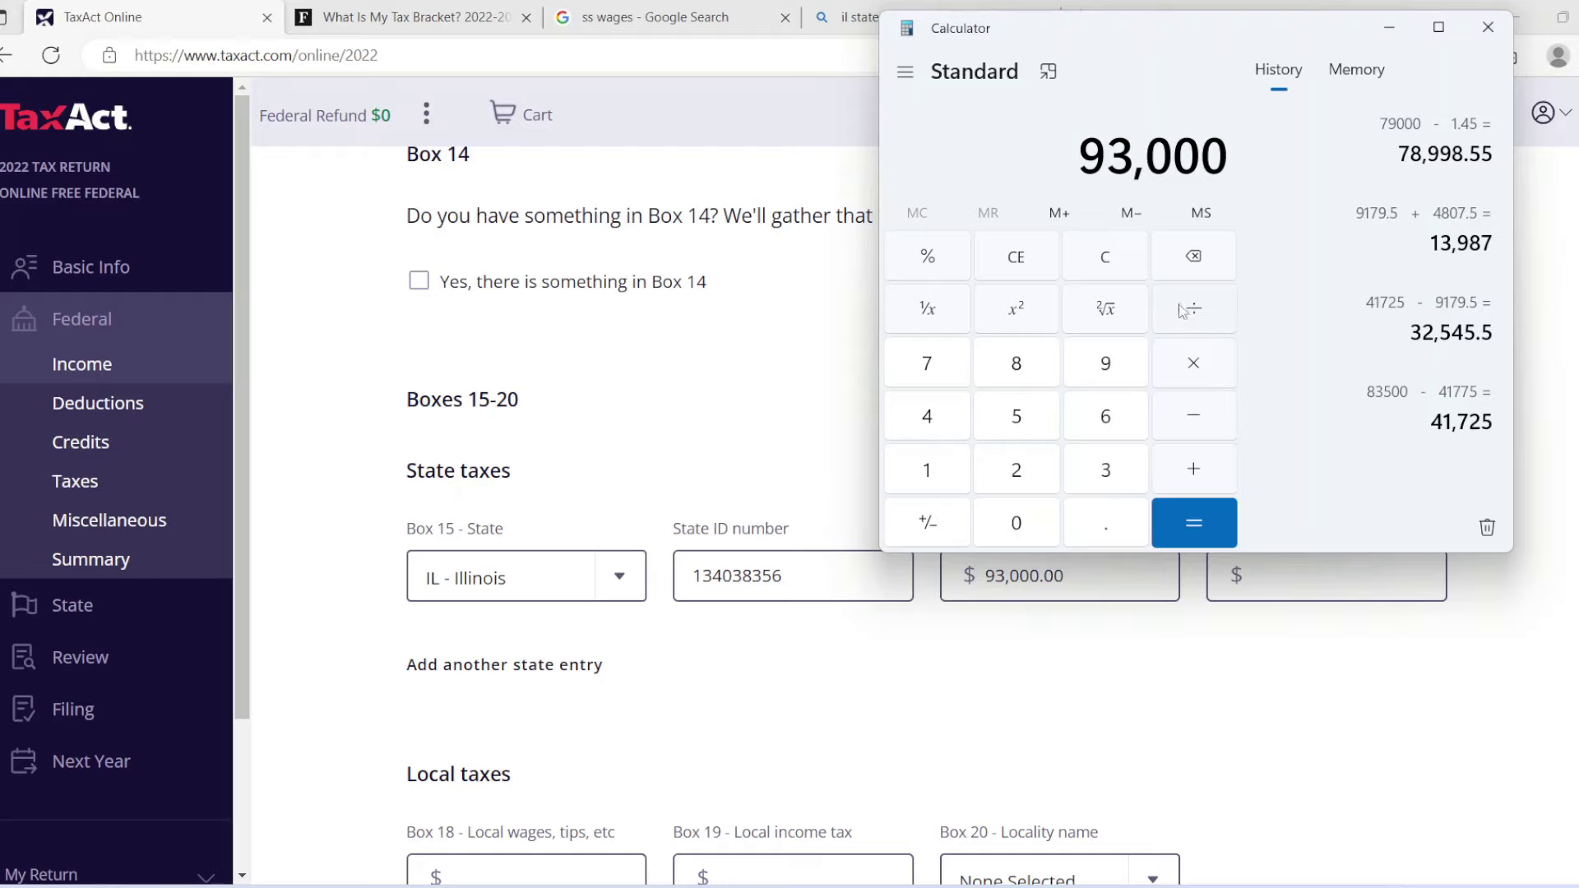
Take 4.95% of 93,000 to get 4,603.5, then return to TaxAct's Box 17.
{"action": "left_click", "coordinate": [1192, 410]}
{"action": "left_click", "coordinate": [948, 422]}
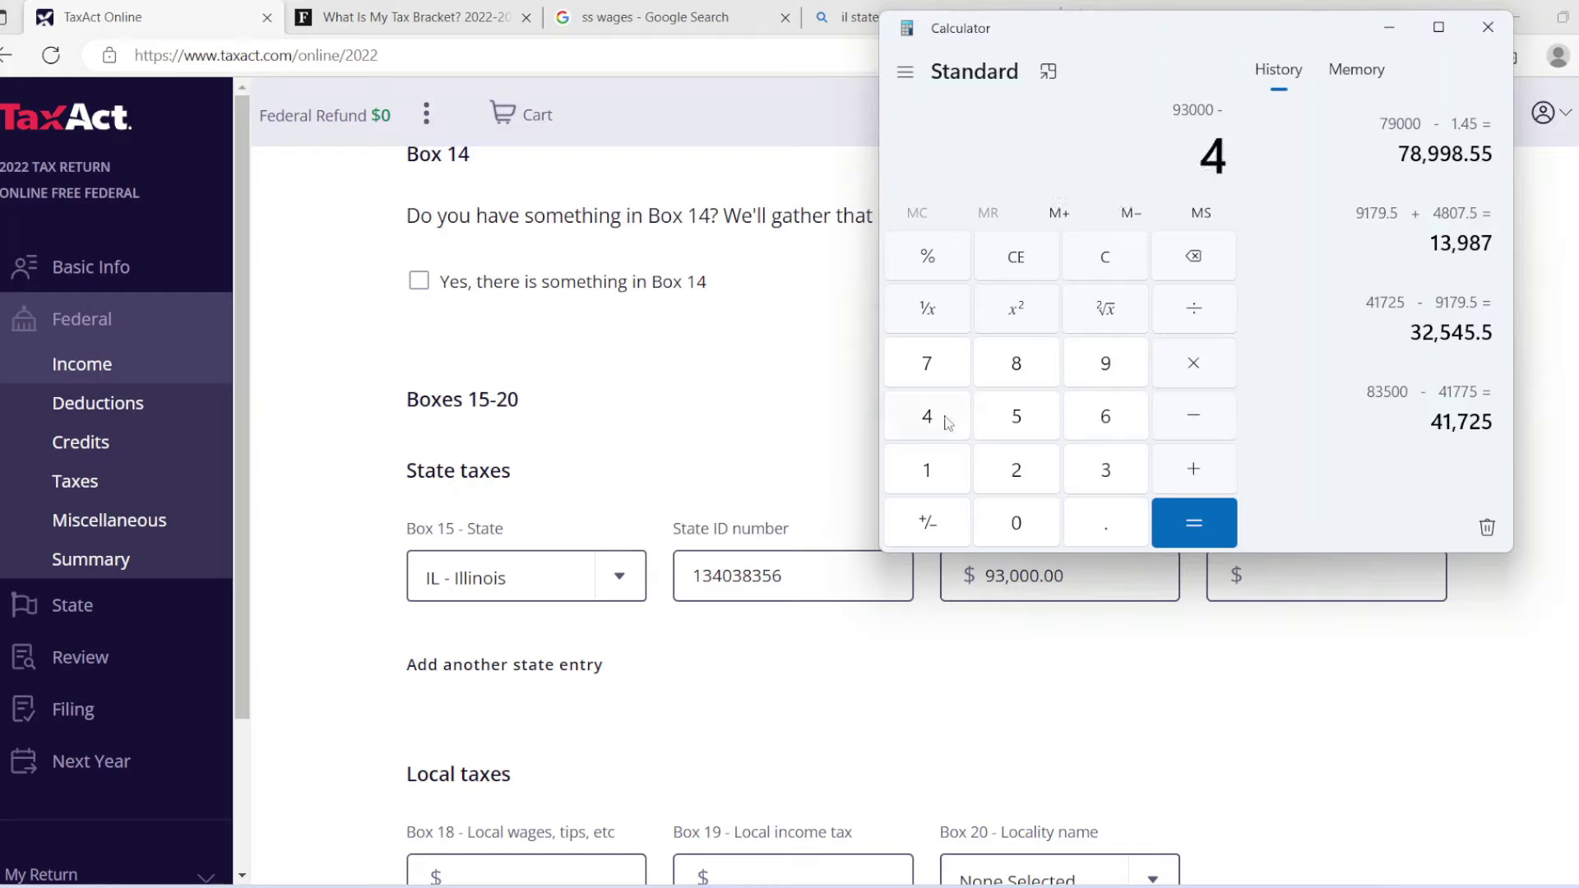
{"action": "left_click", "coordinate": [1105, 536]}
{"action": "left_click", "coordinate": [1106, 370]}
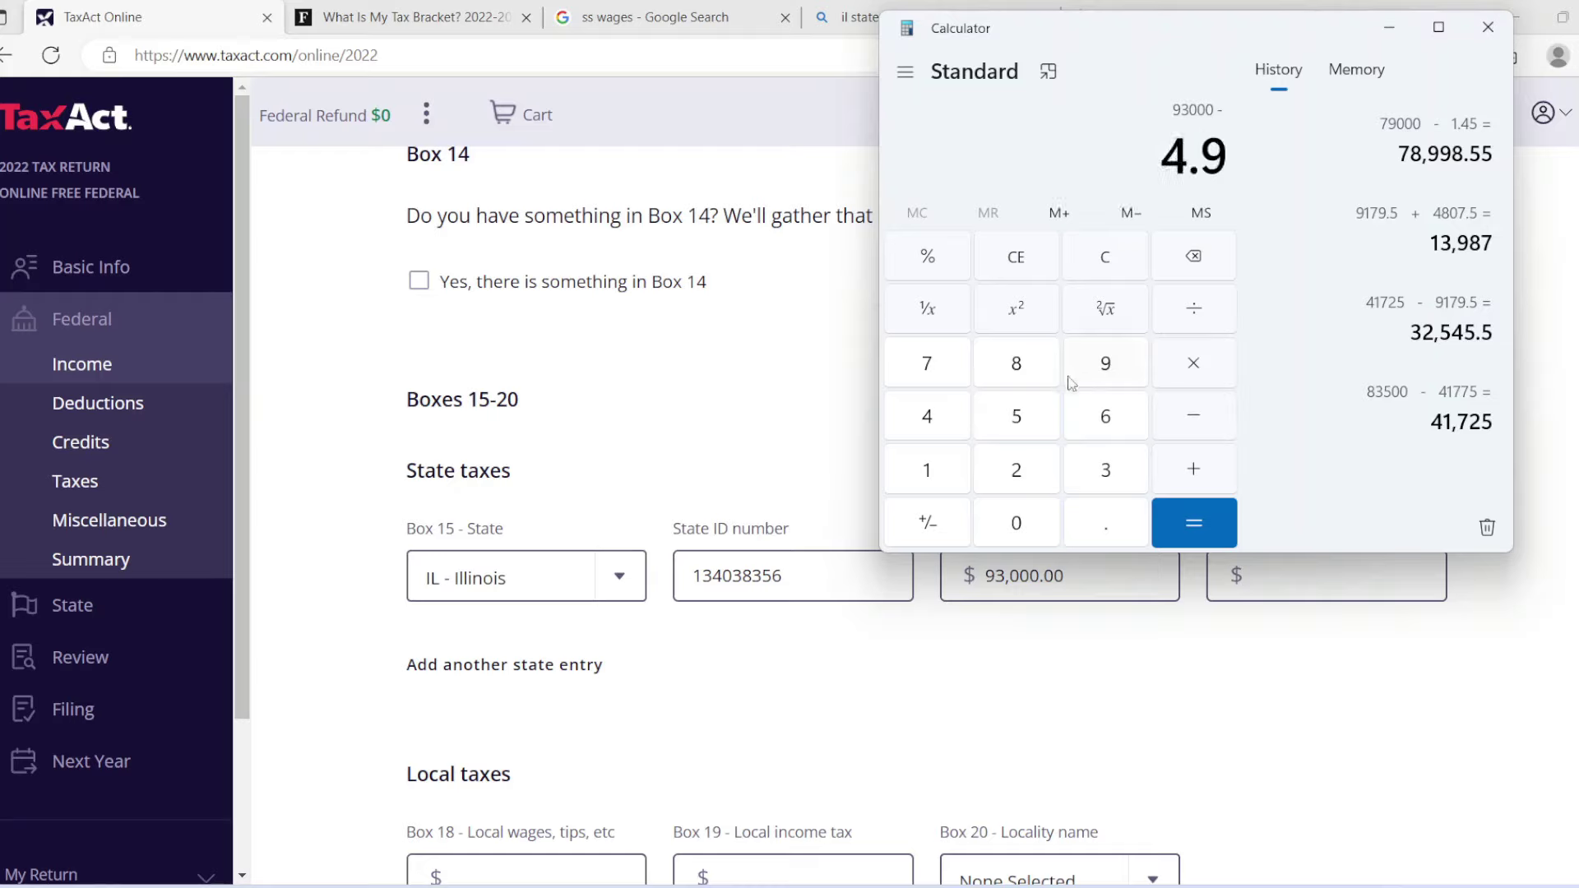
{"action": "left_click", "coordinate": [1020, 423]}
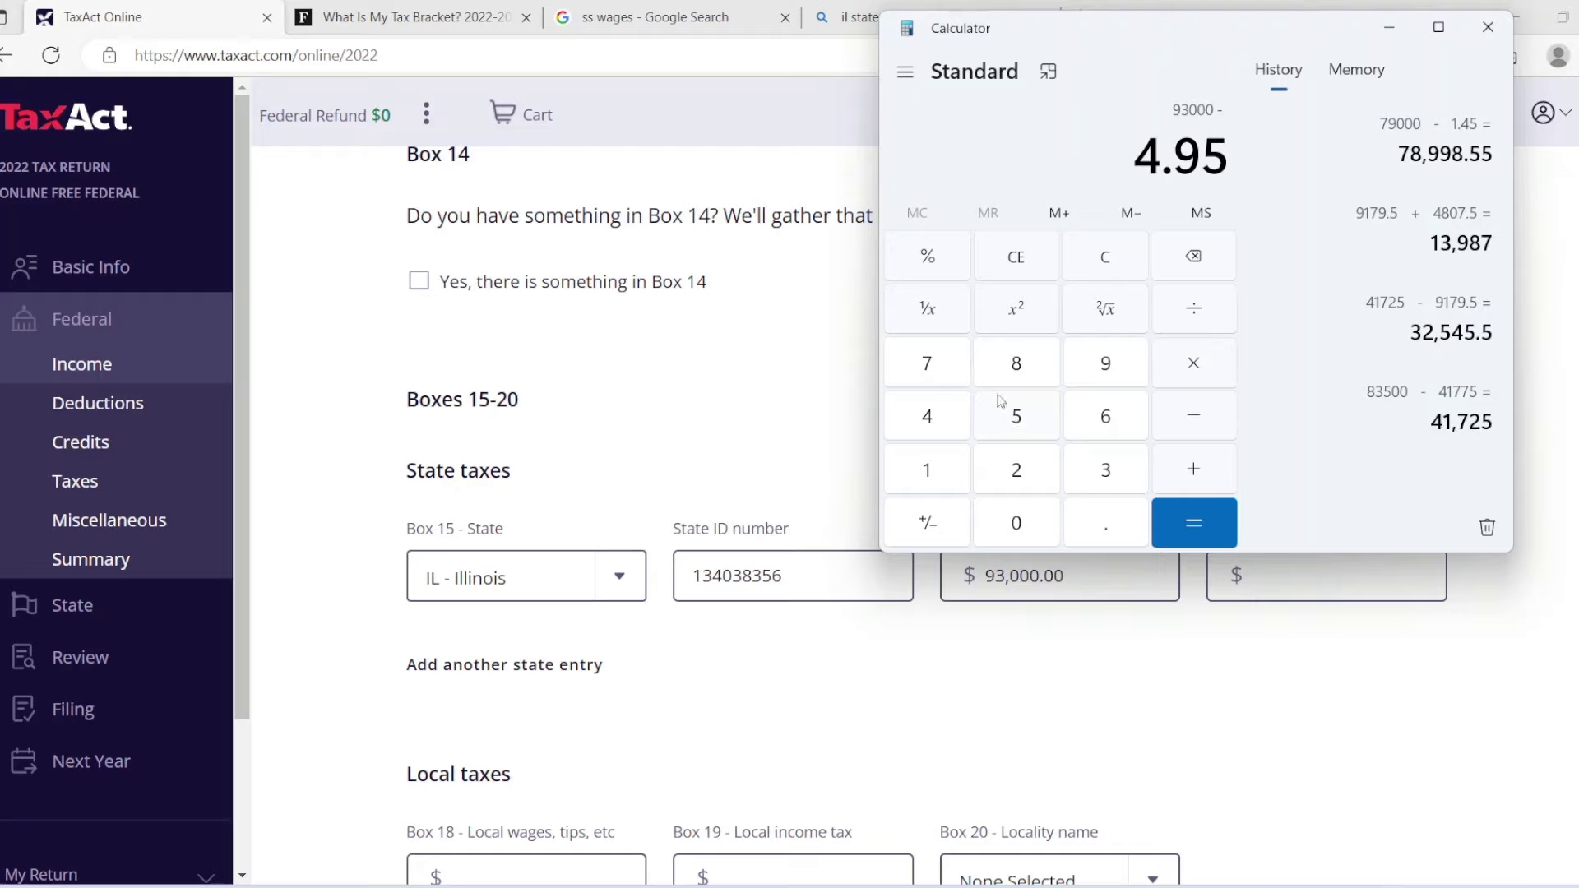
{"action": "left_click", "coordinate": [929, 260]}
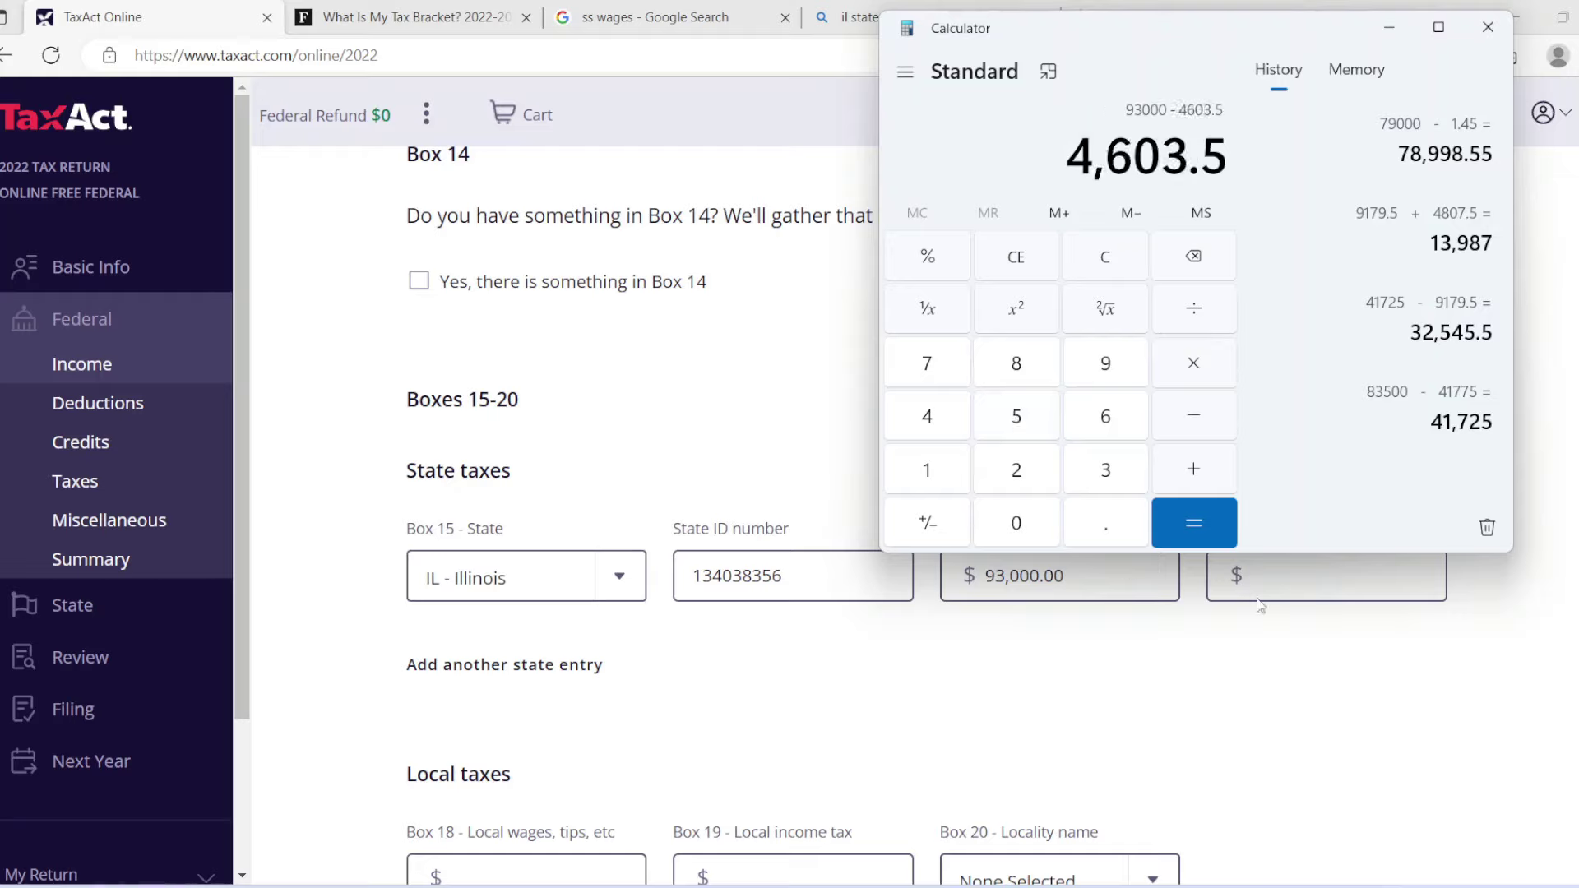
{"action": "left_click", "coordinate": [1300, 578]}
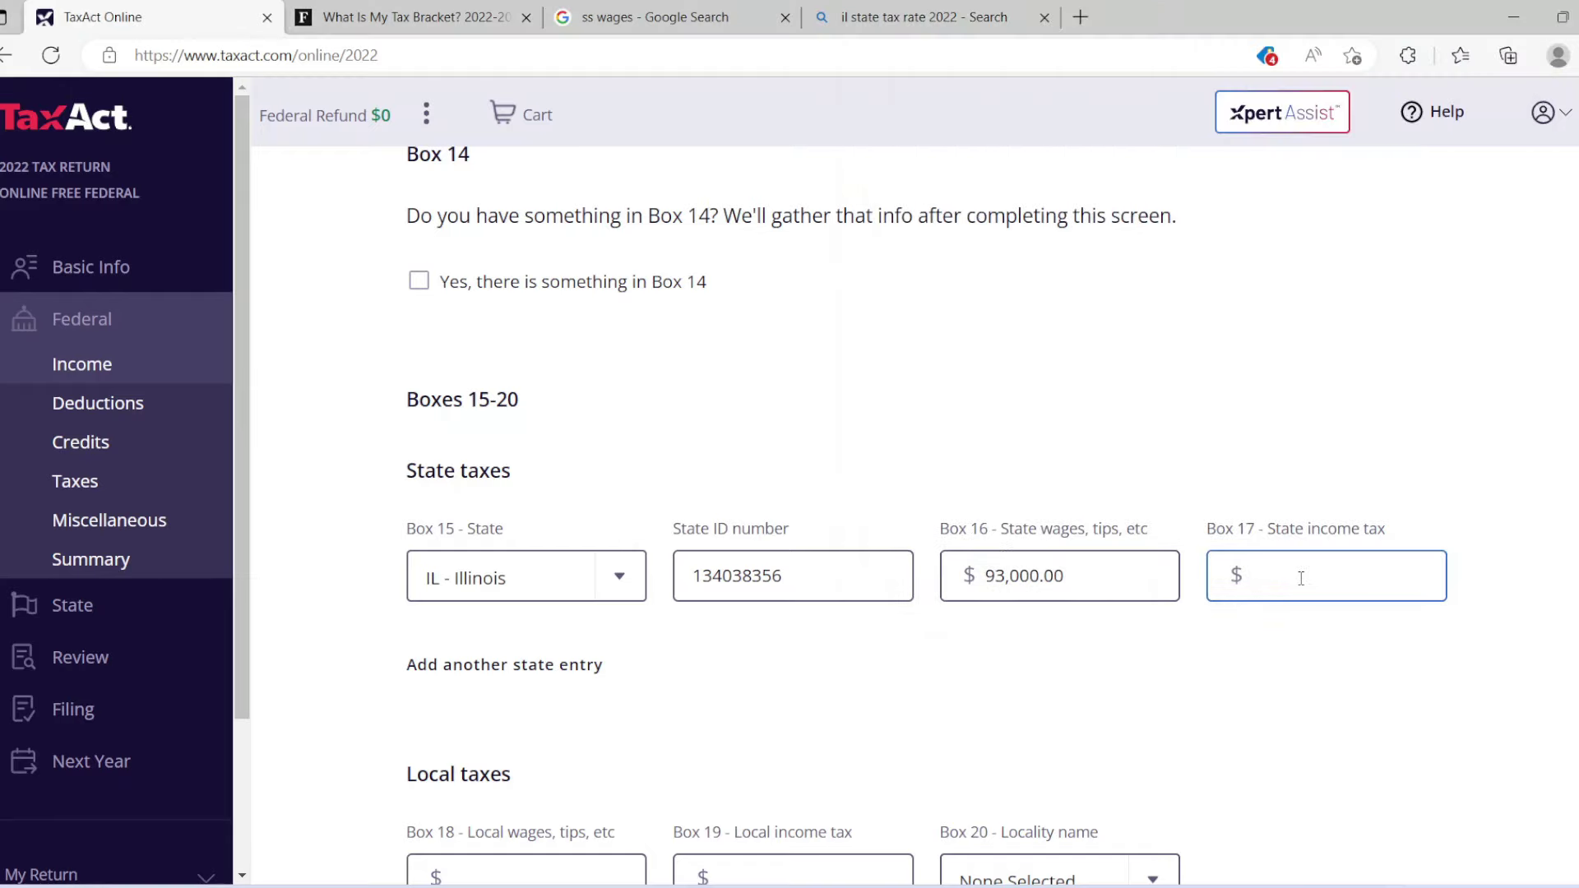
Enter 4603 in Box 17 State income tax, review the W-2 form, and save it.
{"action": "type", "text": "4603"}
{"action": "left_click", "coordinate": [1311, 644]}
{"action": "scroll", "coordinate": [924, 516], "scroll_direction": "down", "scroll_amount": 3}
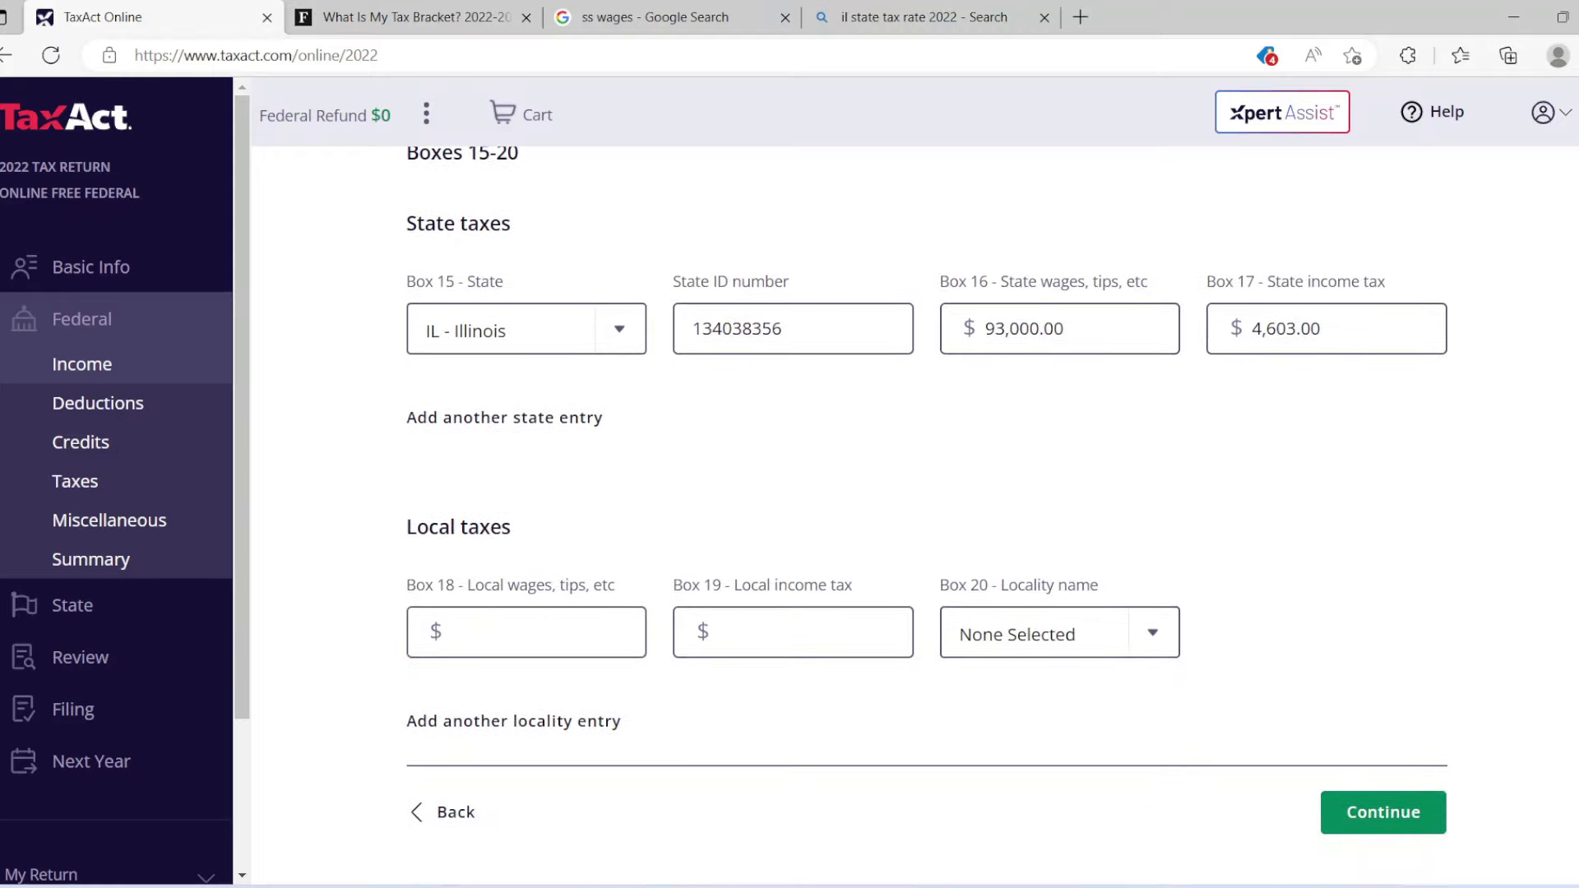
{"action": "scroll", "coordinate": [923, 516], "scroll_direction": "down", "scroll_amount": 2}
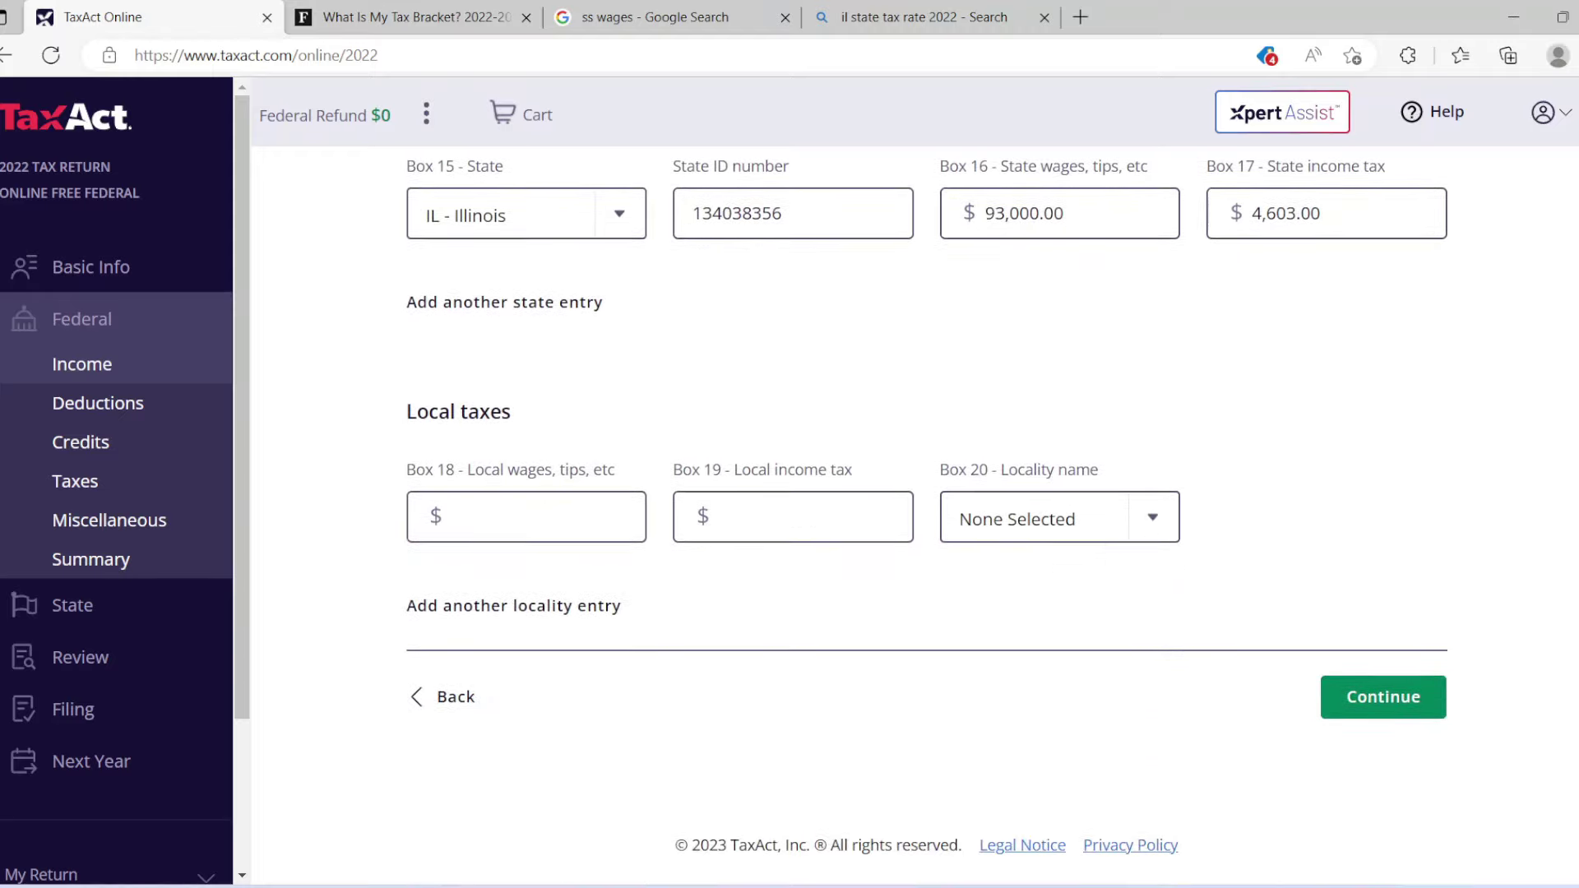
{"action": "scroll", "coordinate": [924, 516], "scroll_direction": "up", "scroll_amount": 7}
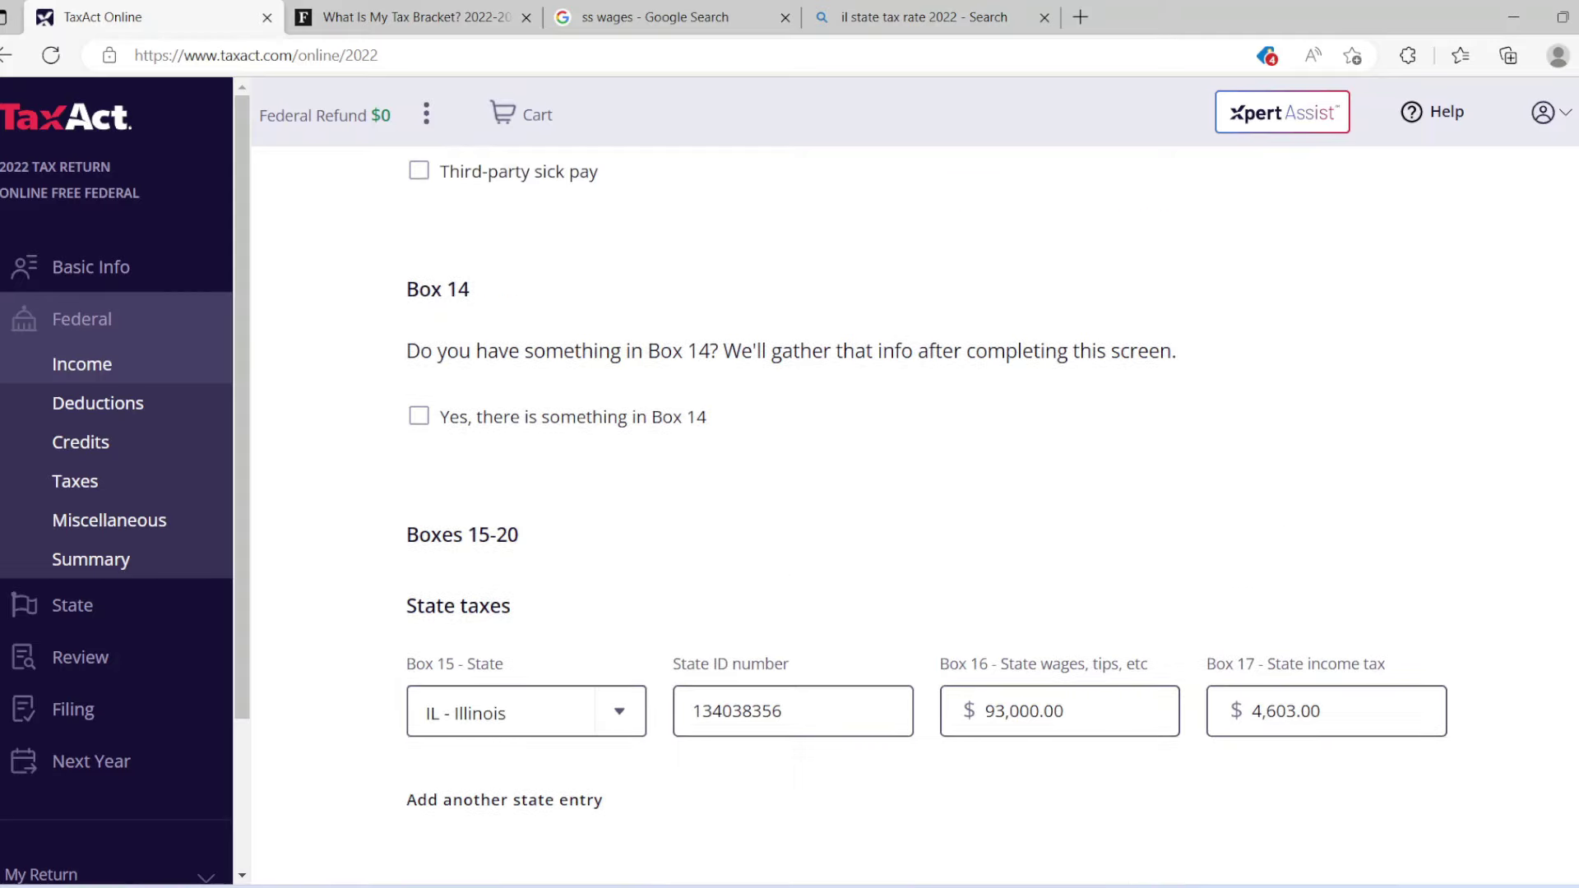
{"action": "scroll", "coordinate": [924, 516], "scroll_direction": "up", "scroll_amount": 5}
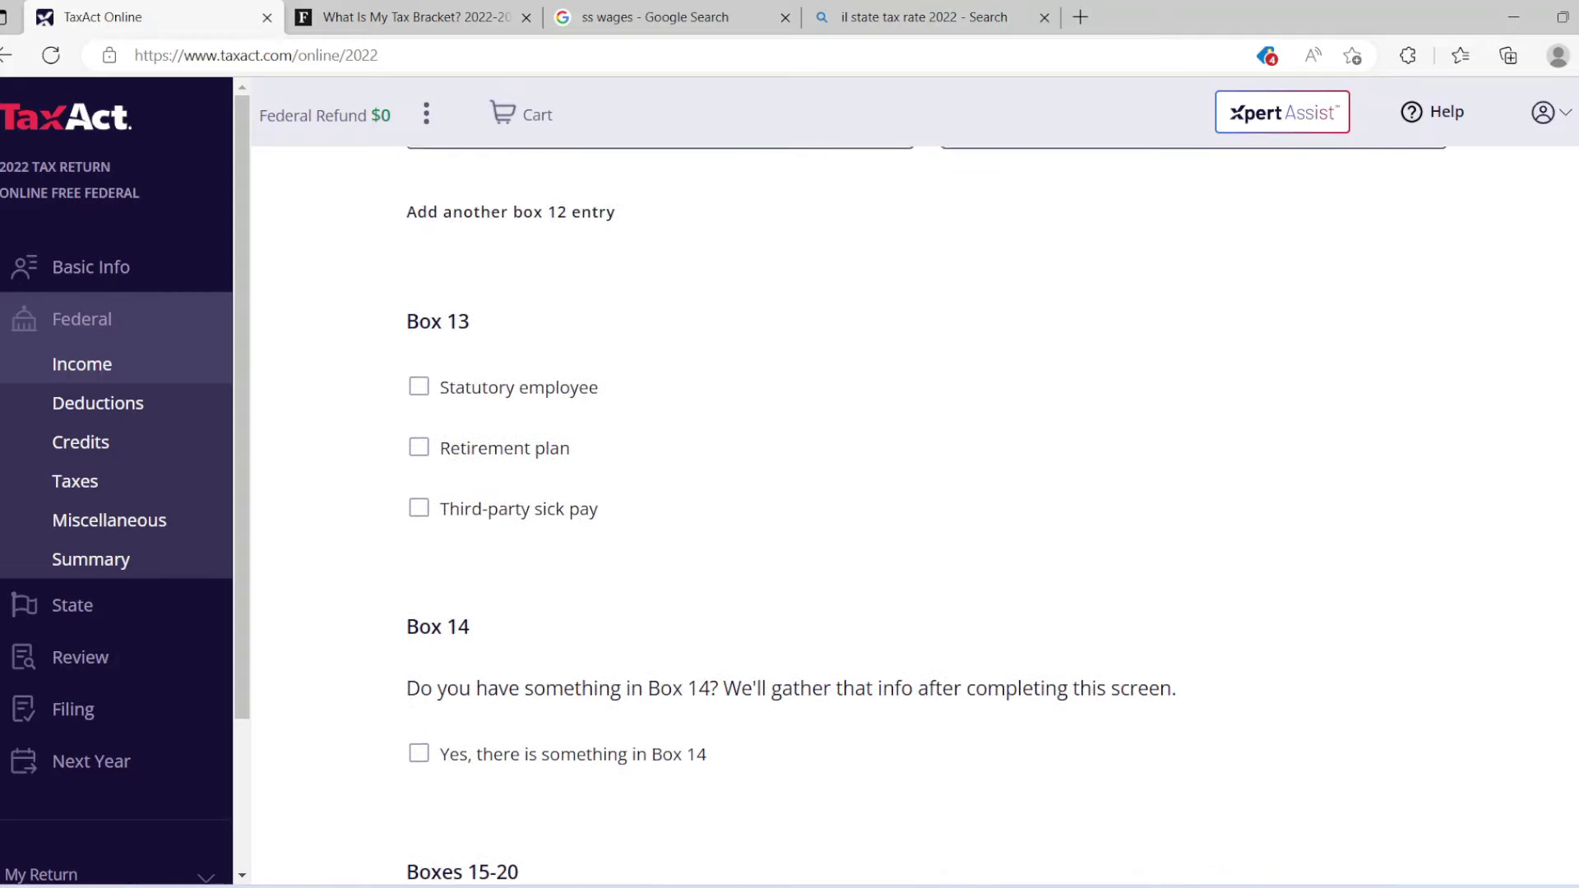
{"action": "scroll", "coordinate": [923, 516], "scroll_direction": "up", "scroll_amount": 4}
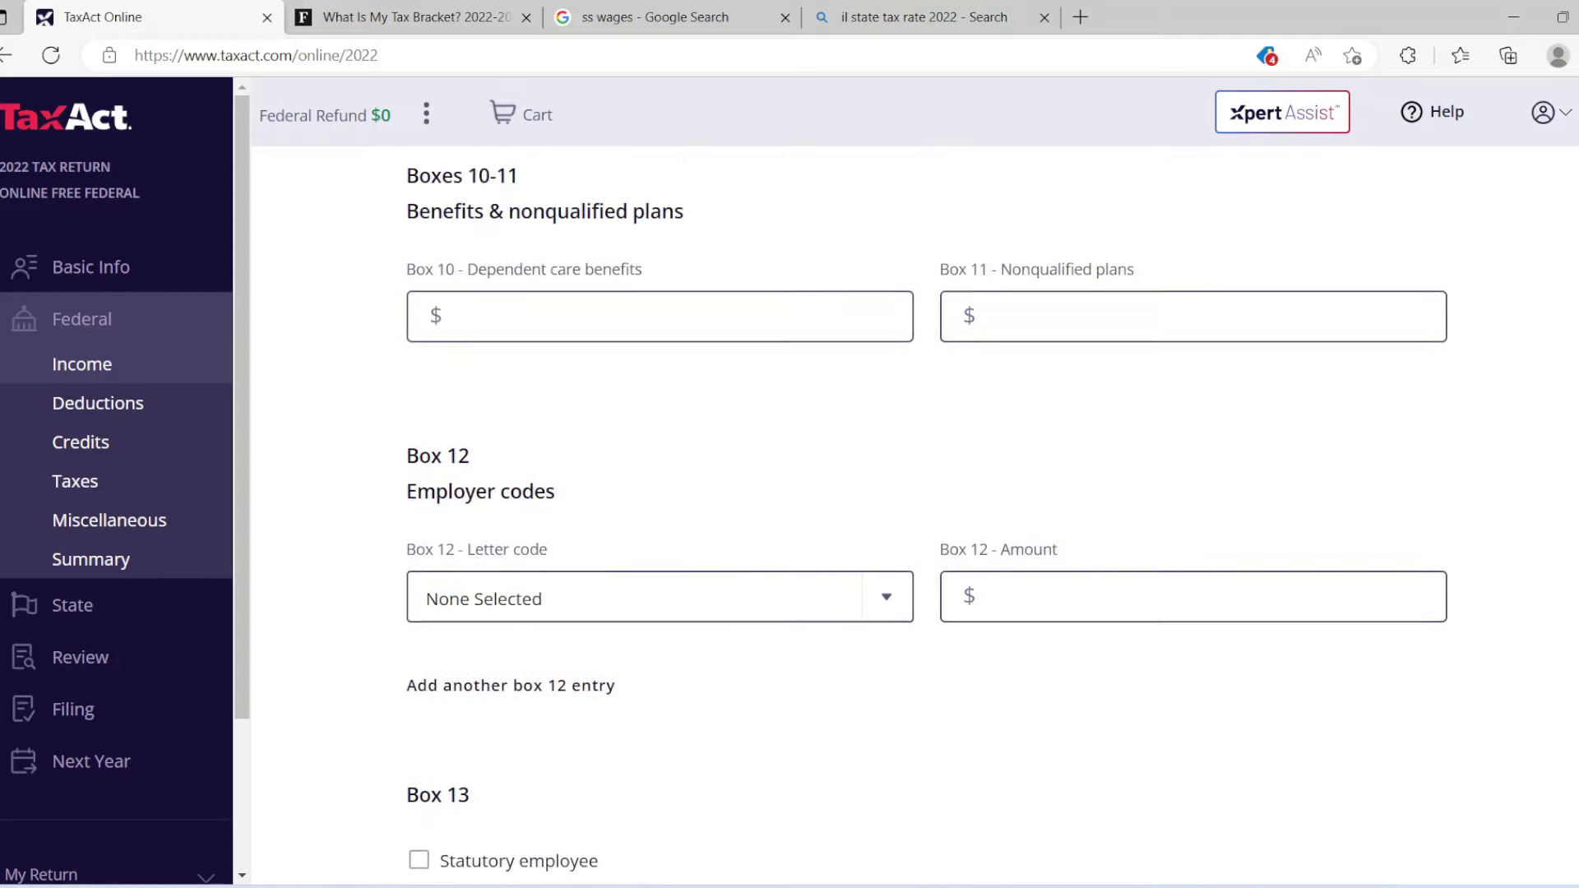
{"action": "scroll", "coordinate": [923, 516], "scroll_direction": "up", "scroll_amount": 10}
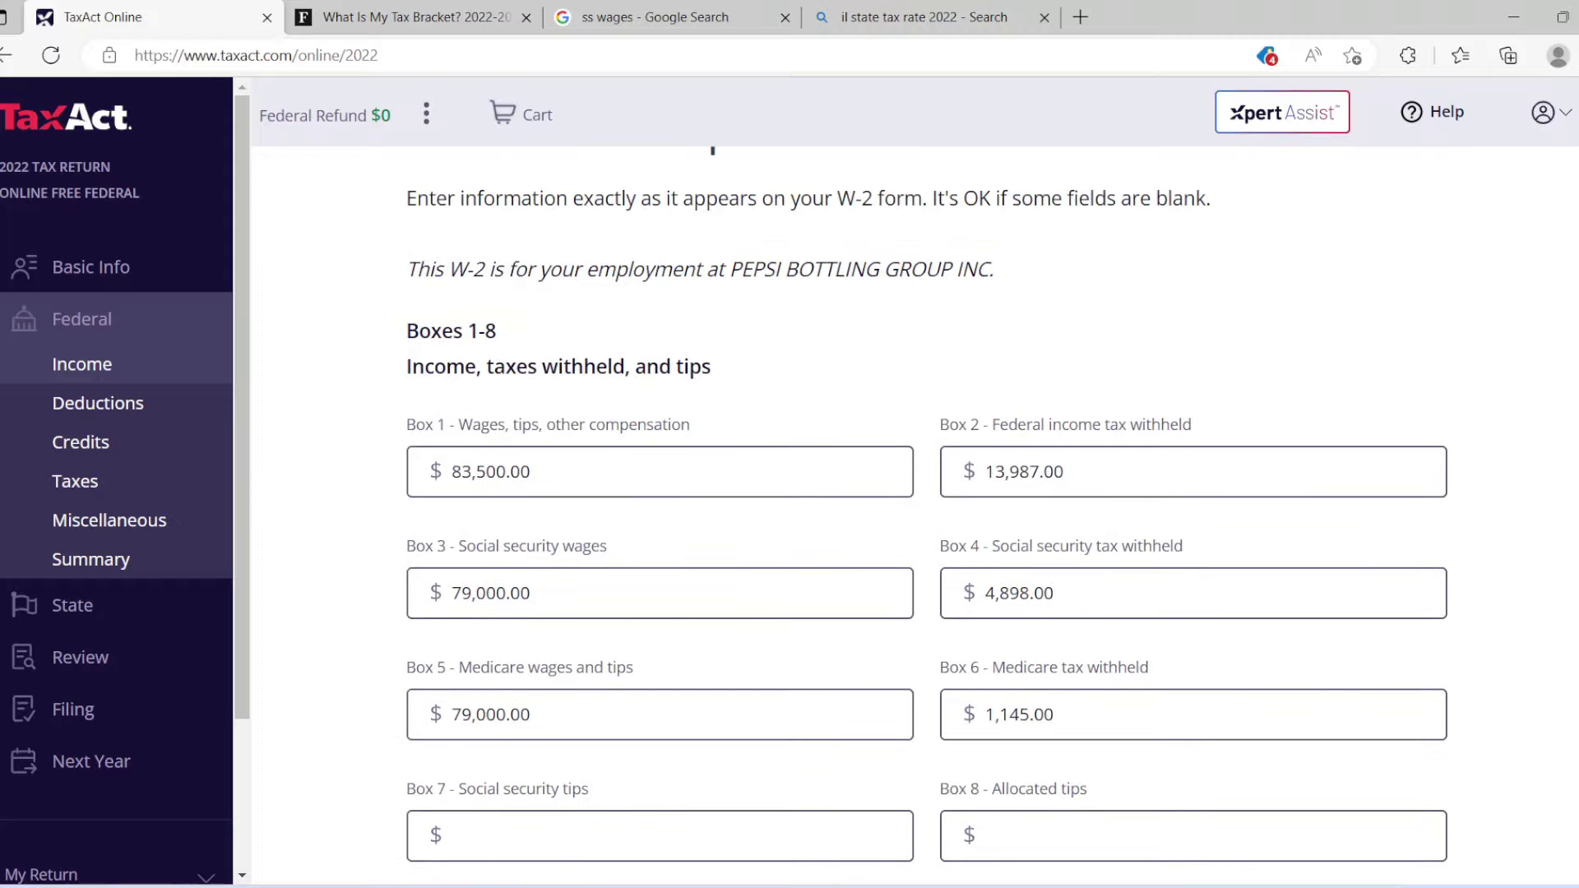
{"action": "scroll", "coordinate": [924, 516], "scroll_direction": "down", "scroll_amount": 4}
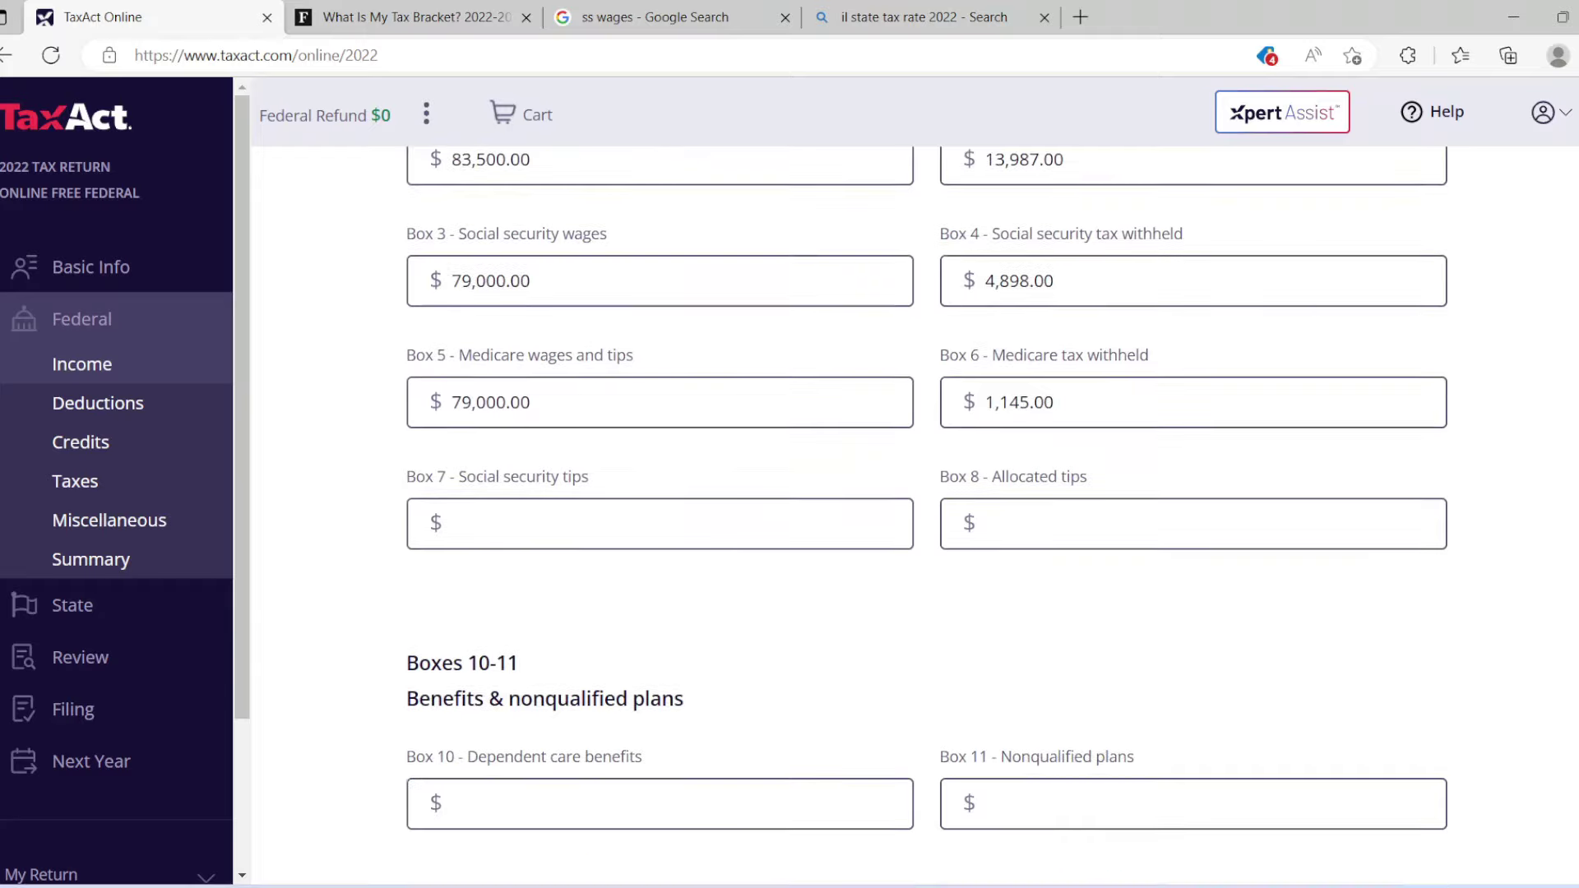
{"action": "scroll", "coordinate": [923, 517], "scroll_direction": "down", "scroll_amount": 13}
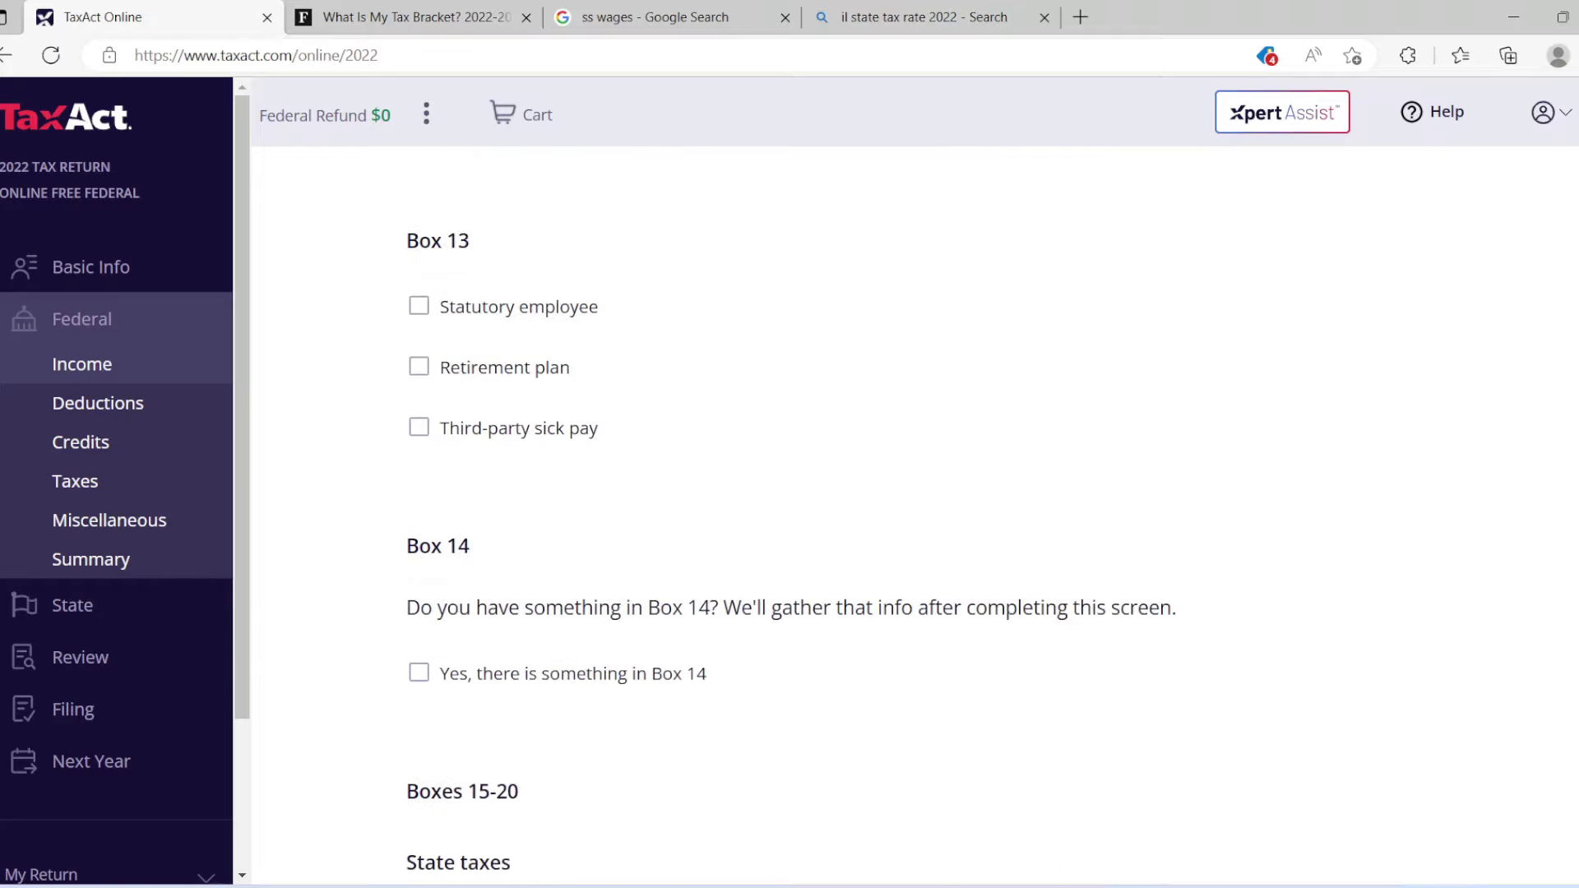
{"action": "scroll", "coordinate": [924, 516], "scroll_direction": "down", "scroll_amount": 7}
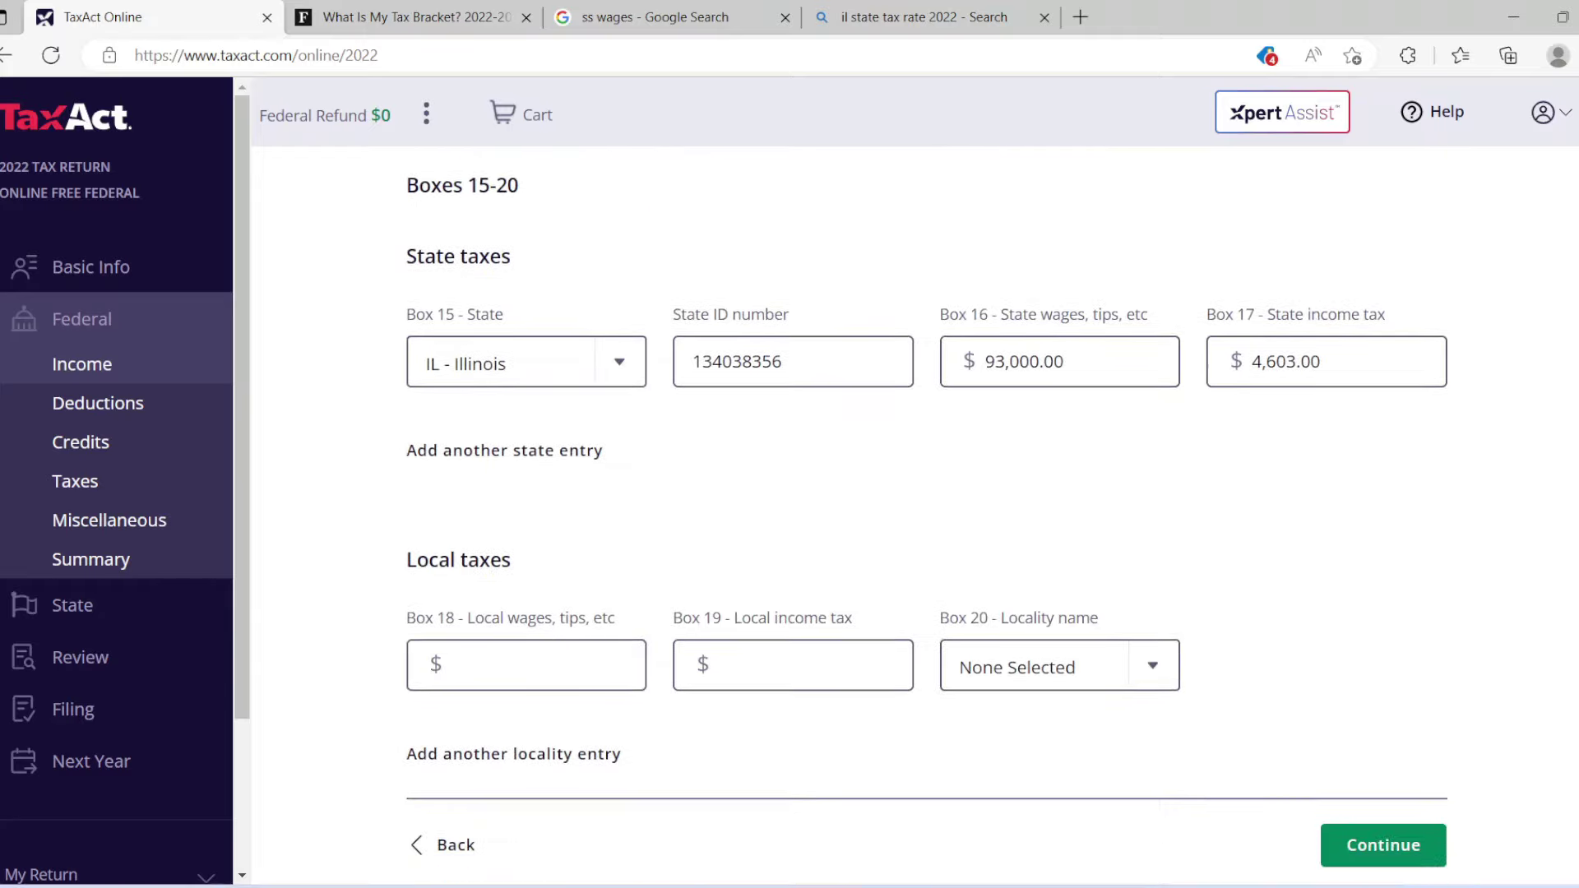
{"action": "scroll", "coordinate": [923, 516], "scroll_direction": "down", "scroll_amount": 2}
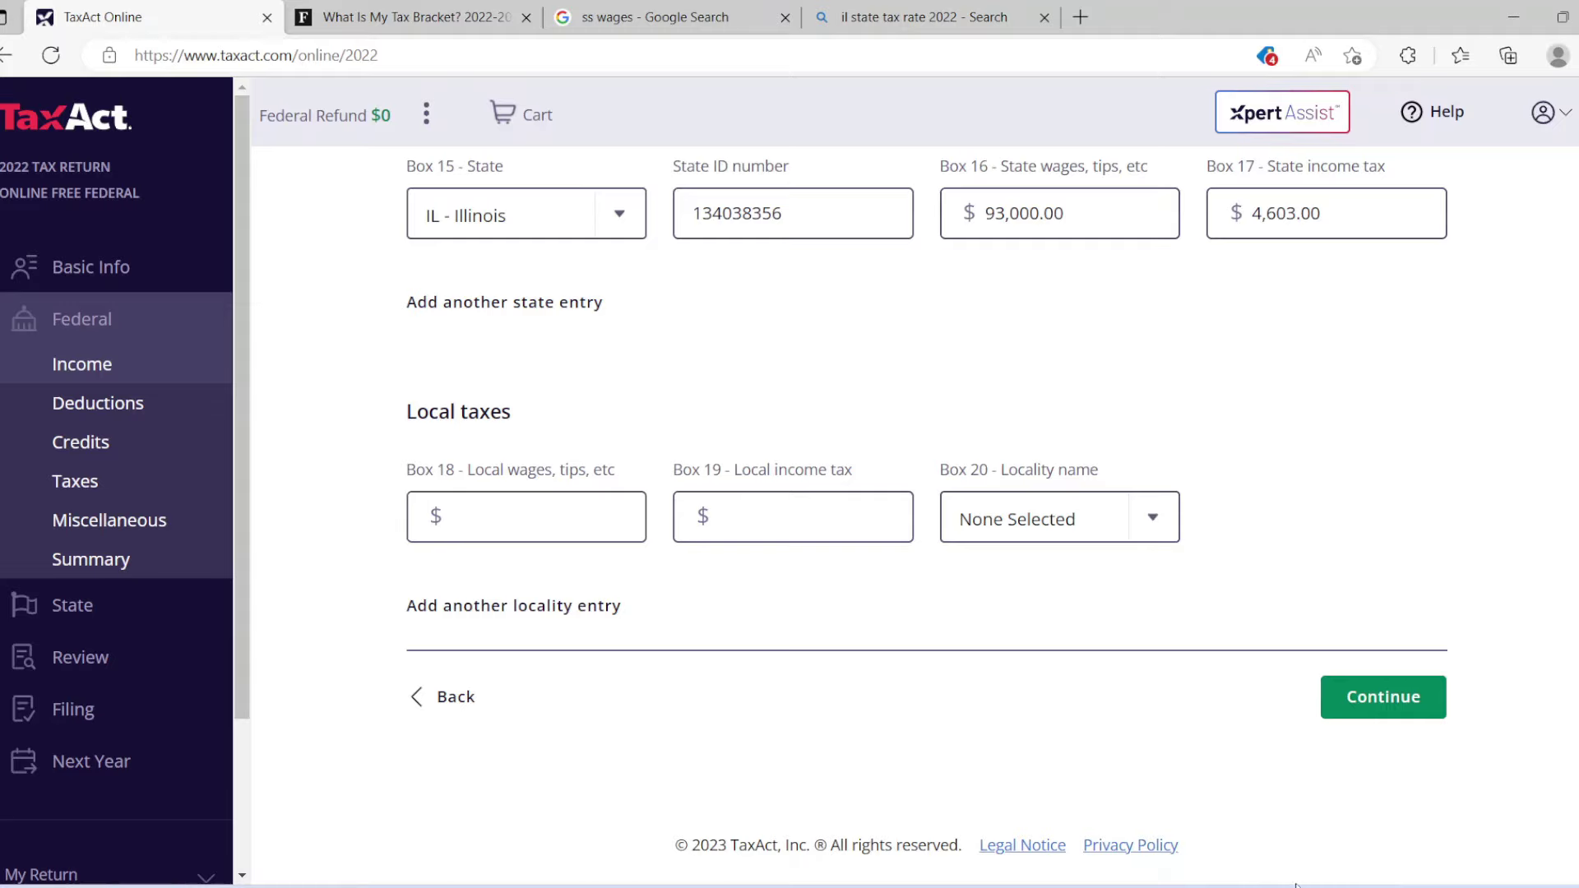
{"action": "left_click", "coordinate": [1372, 701]}
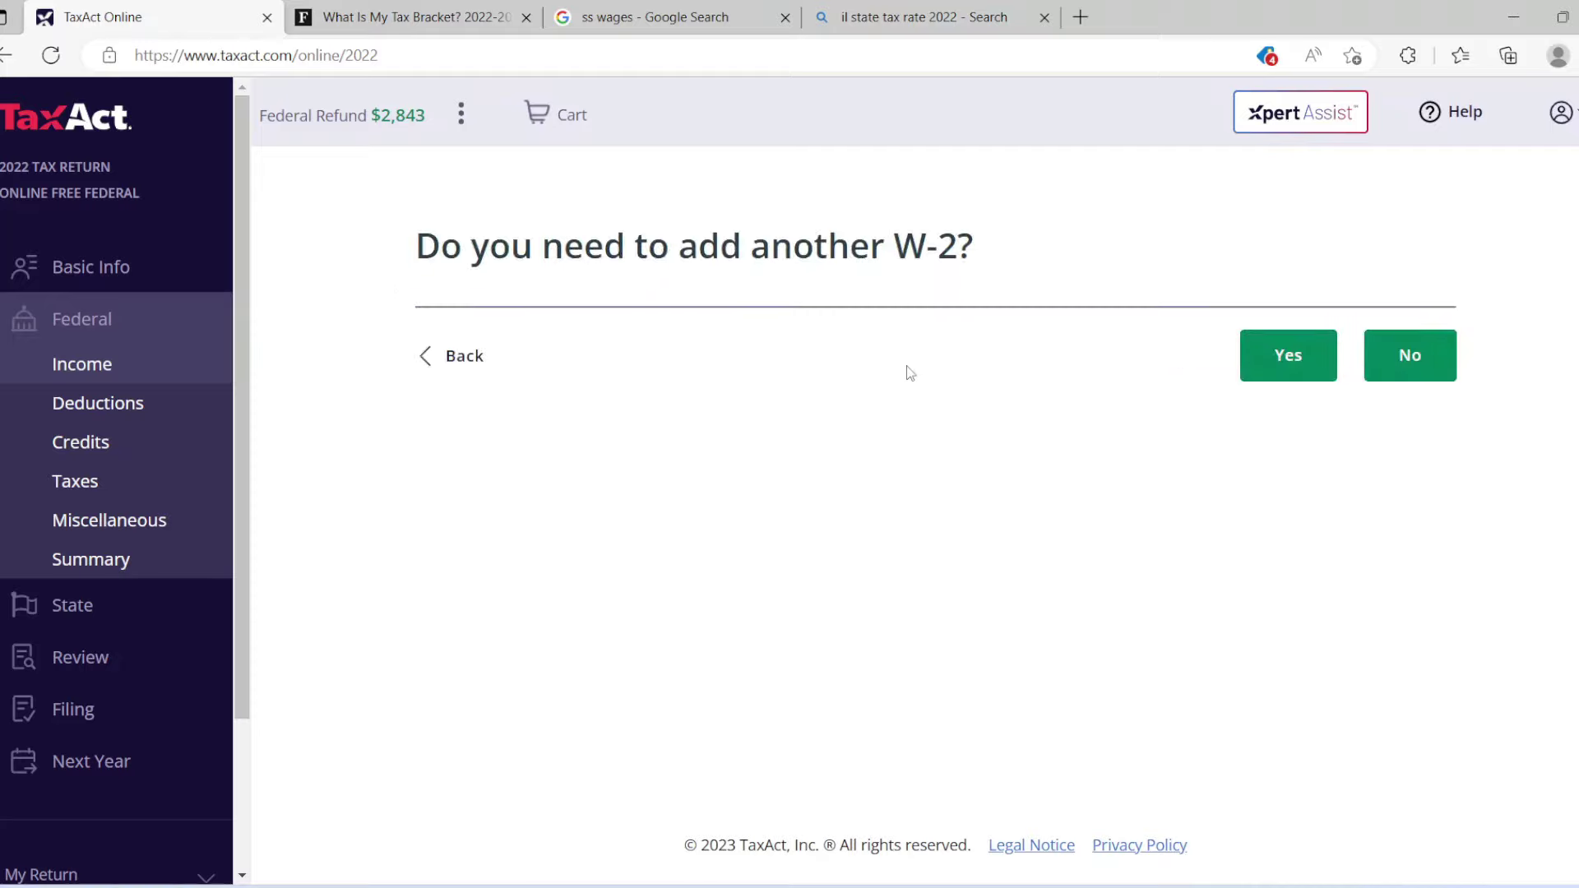
Decline adding another W-2 and accept the wages, salaries, and tips review.
{"action": "left_click", "coordinate": [1381, 353]}
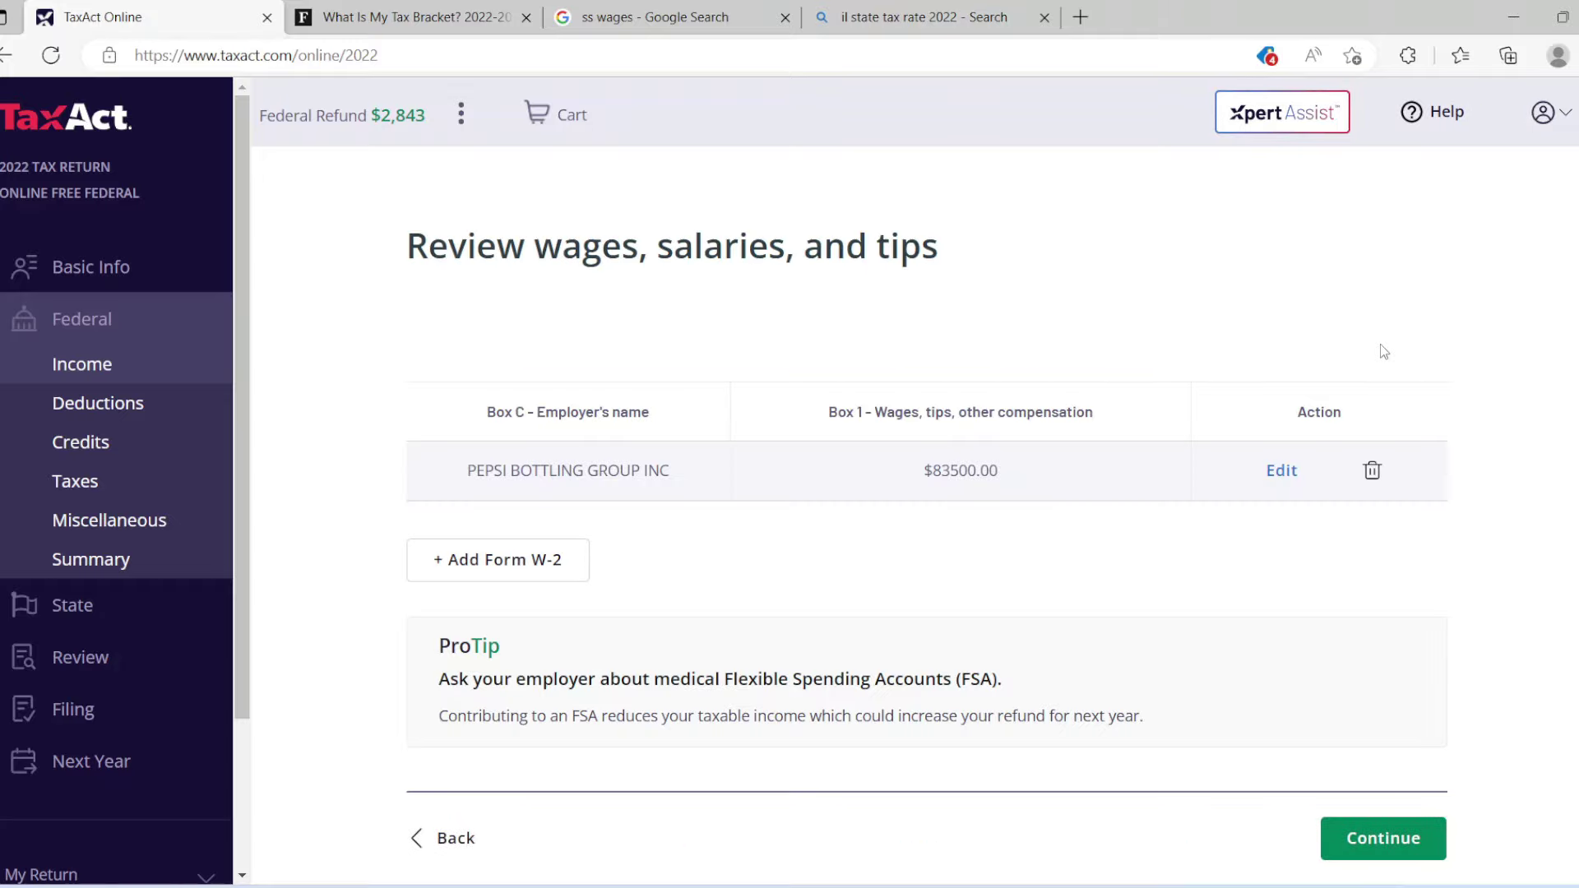
{"action": "left_click", "coordinate": [1366, 844]}
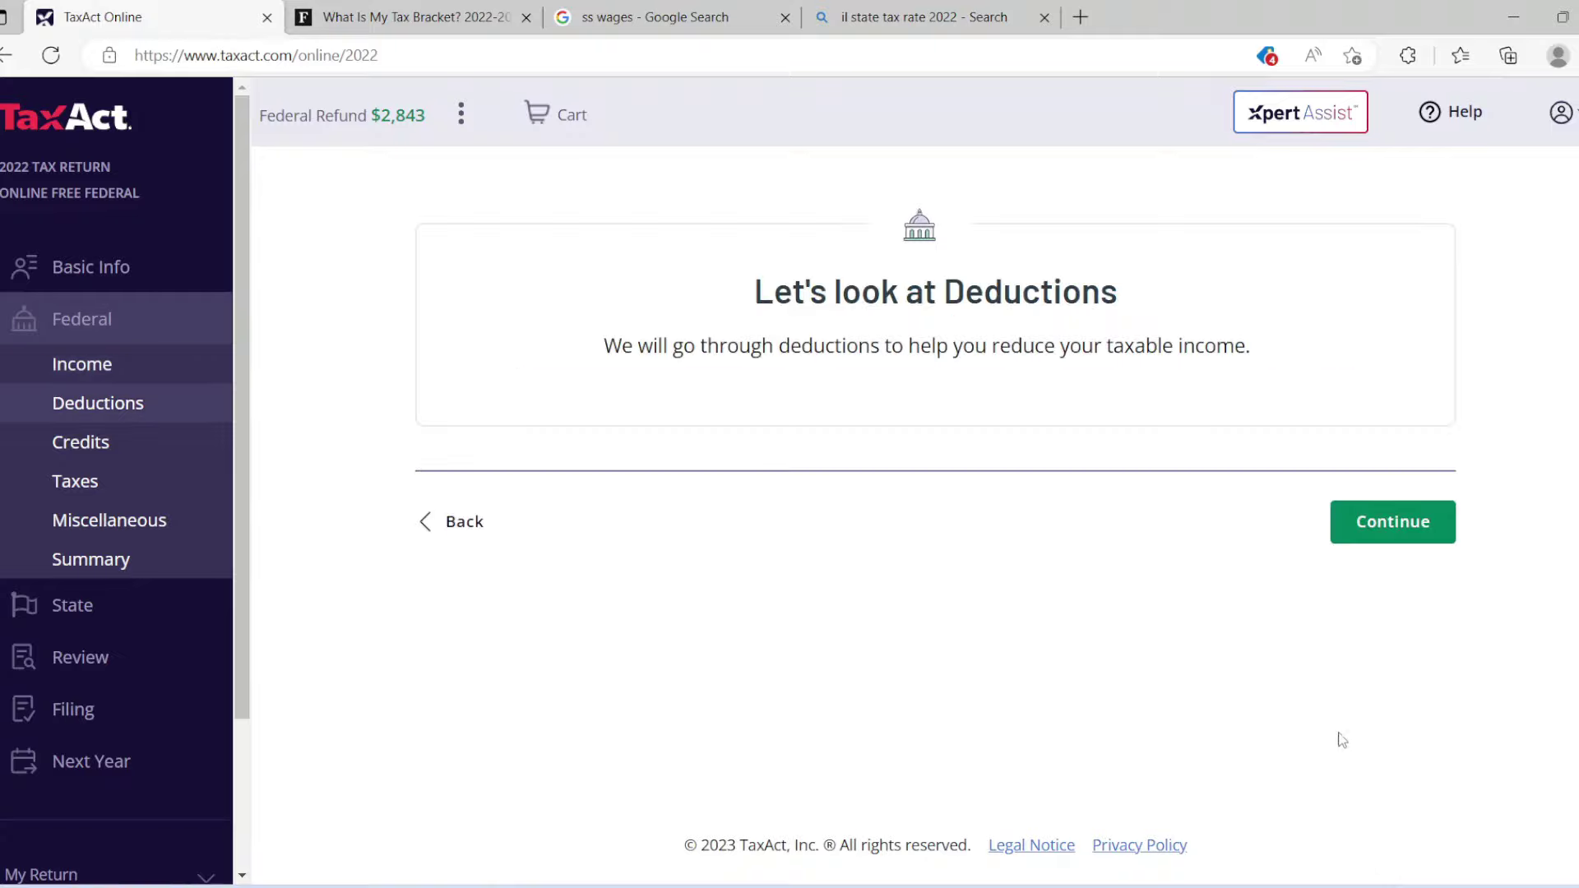
Take the $12,950 standard deduction in the Deductions section.
{"action": "left_click", "coordinate": [1382, 531]}
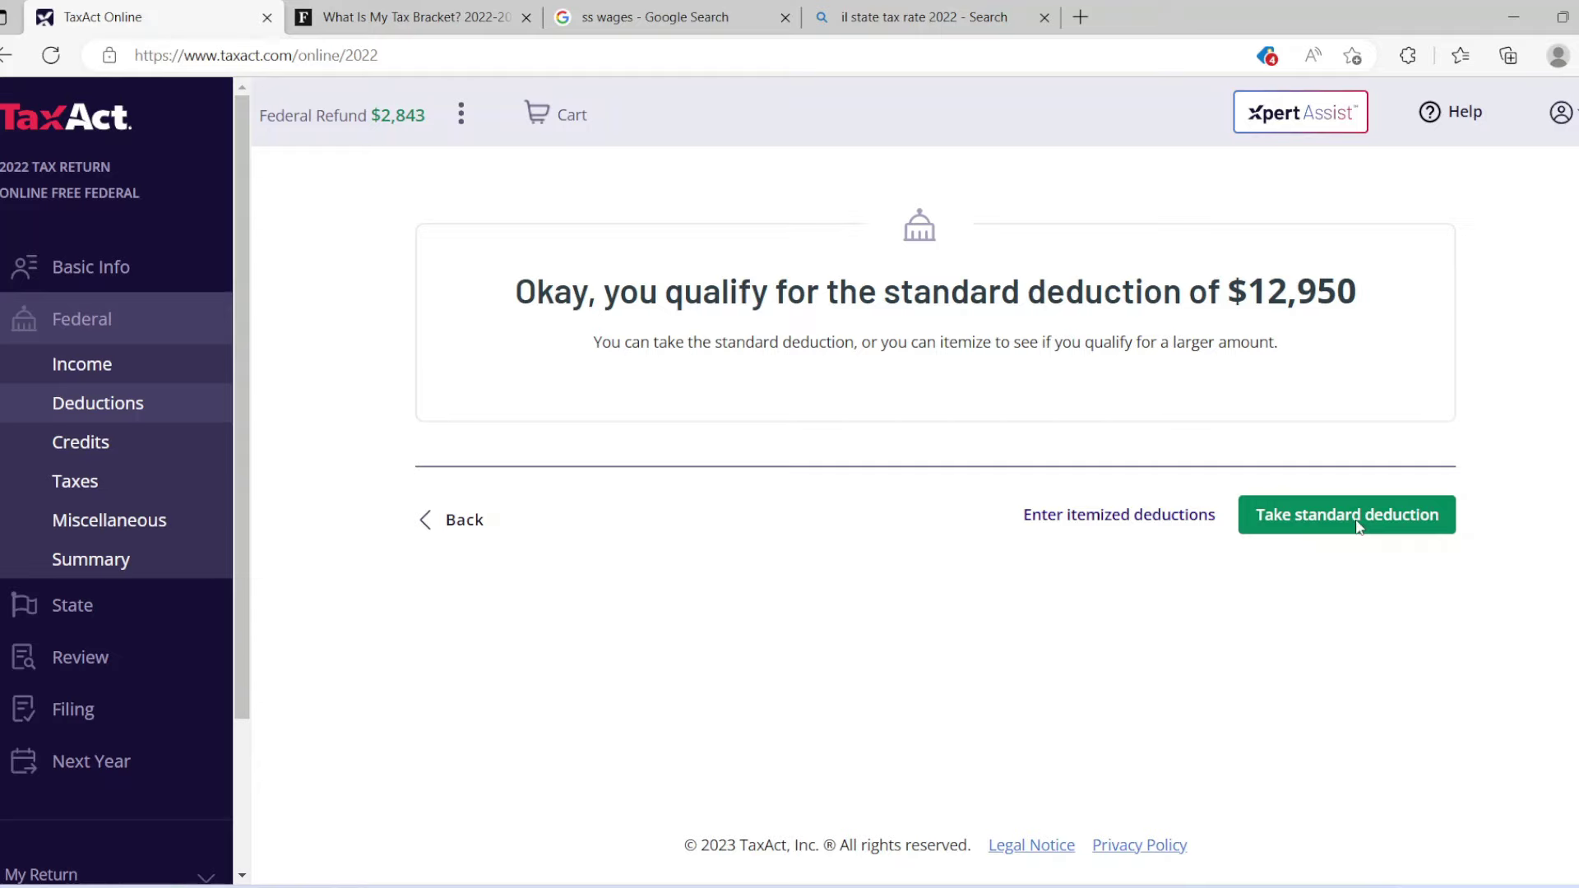
{"action": "left_click", "coordinate": [1358, 526]}
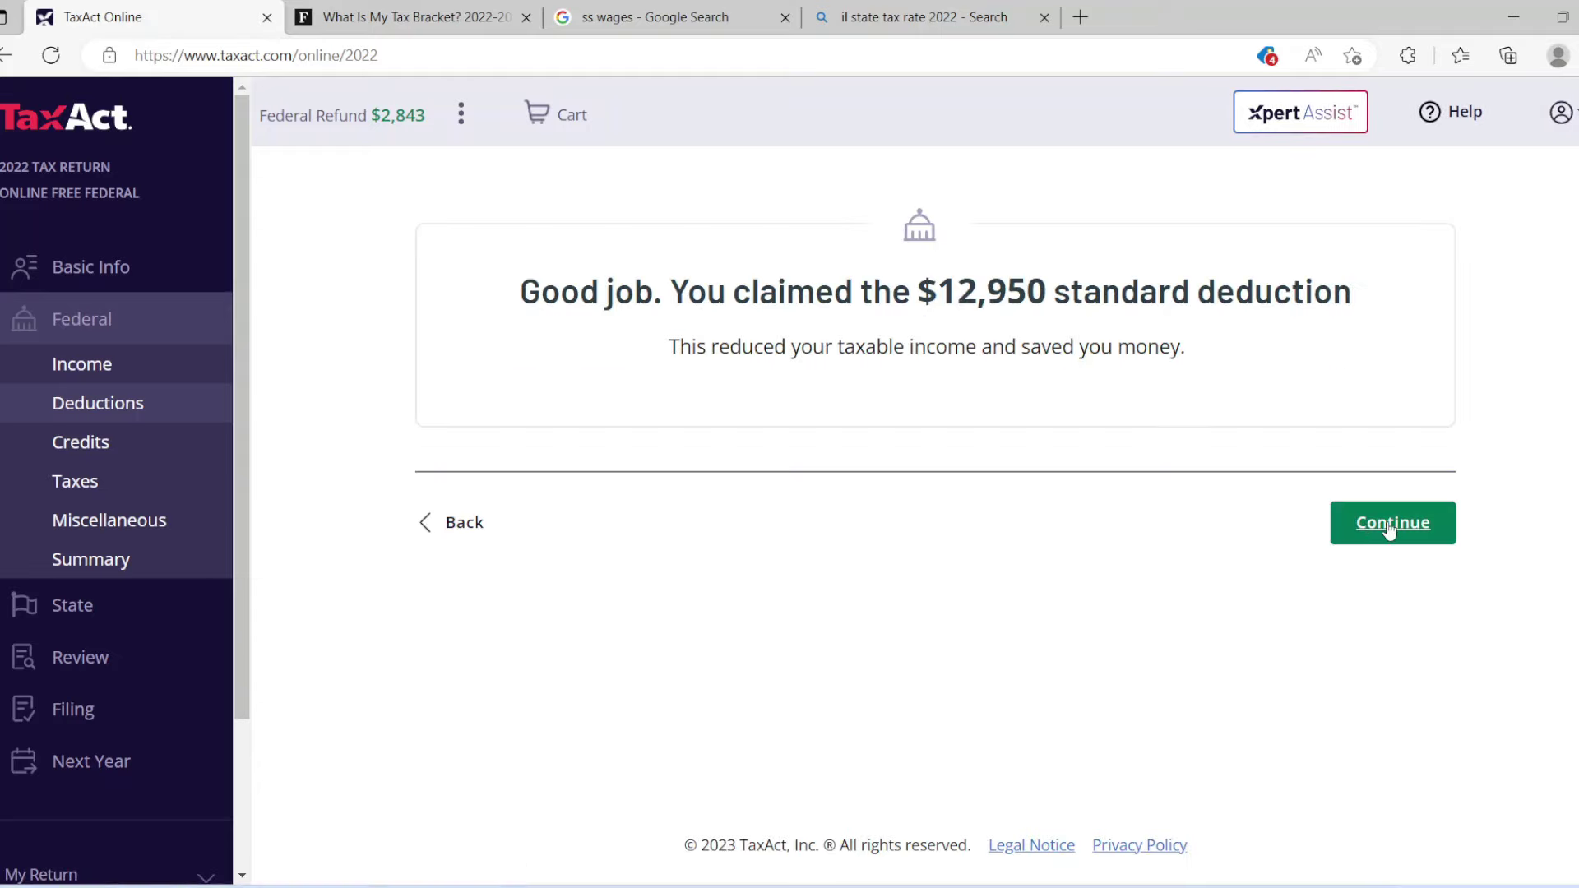
{"action": "left_click", "coordinate": [1390, 527]}
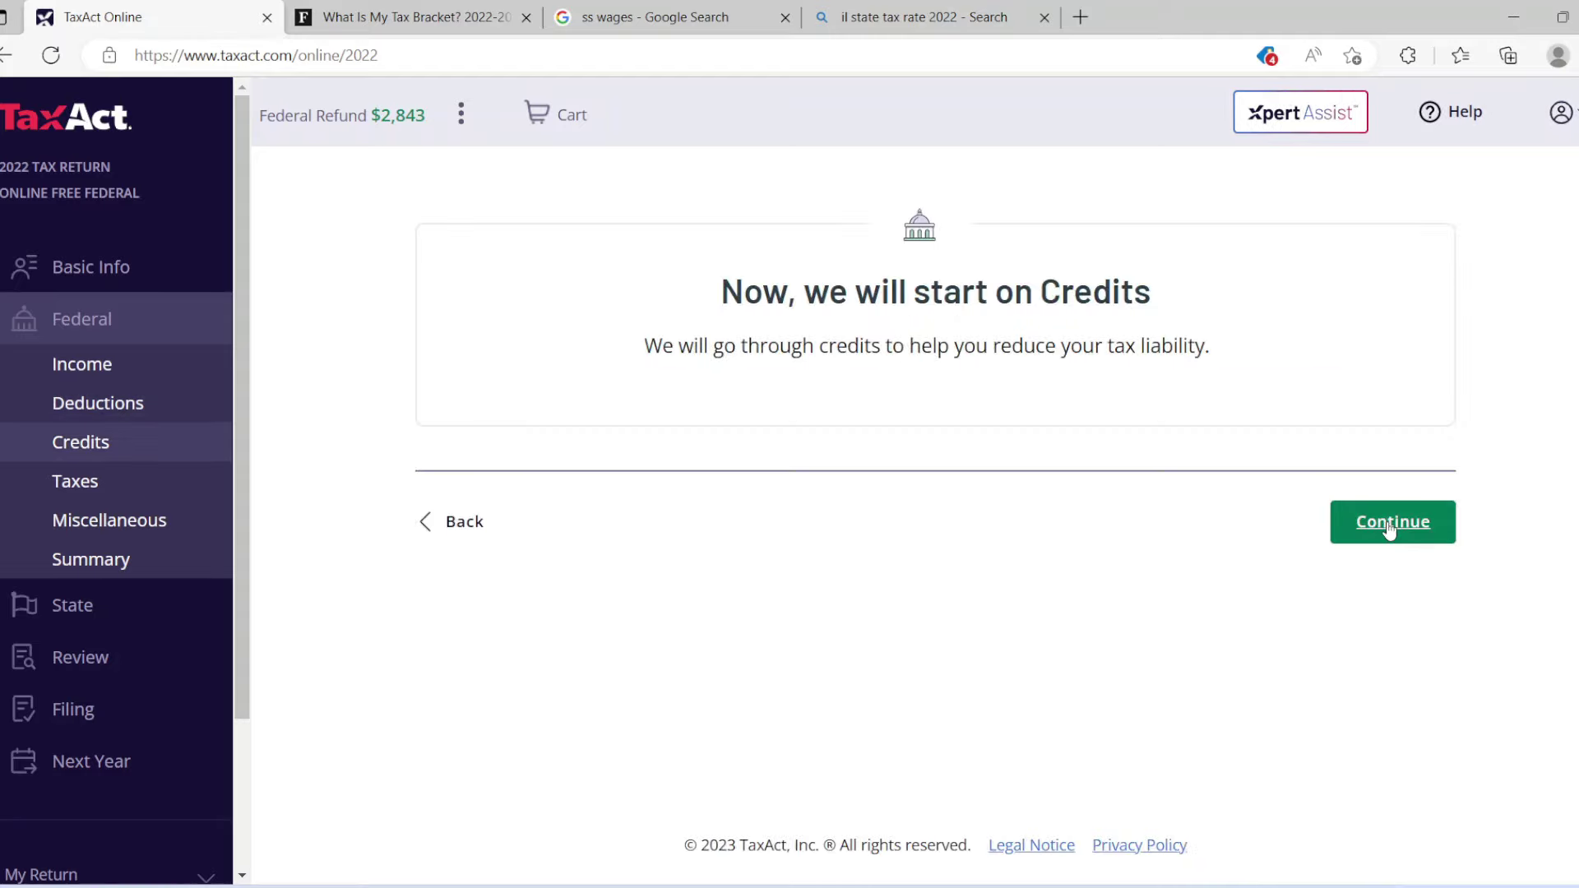
Answer No to Marketplace health insurance and decline the prior-year minimum tax credit.
{"action": "left_click", "coordinate": [1389, 526]}
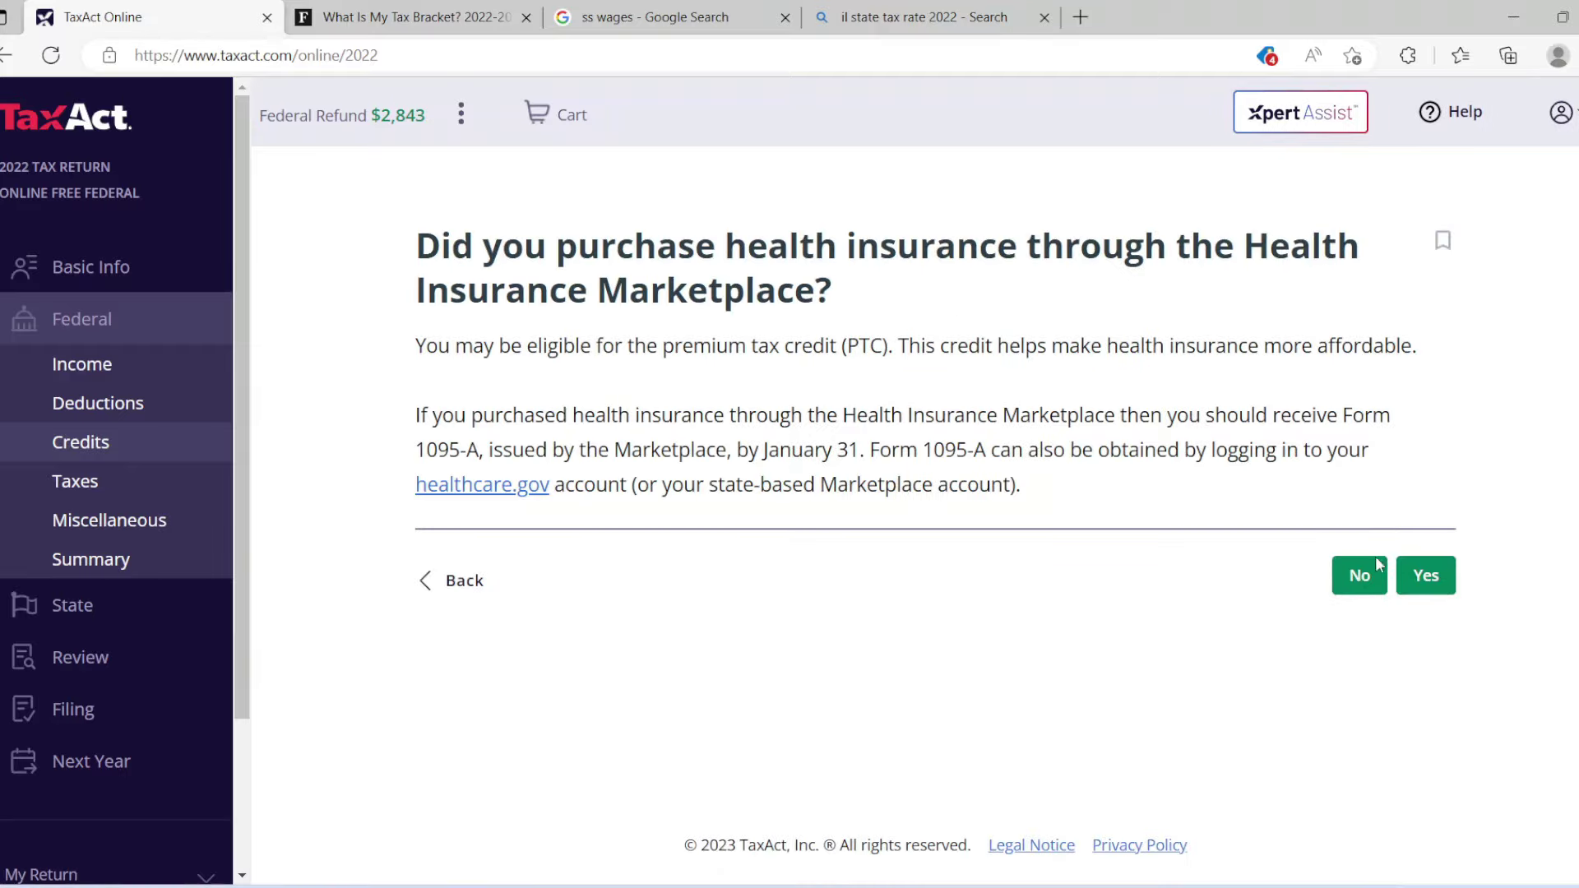
{"action": "left_click", "coordinate": [1359, 575]}
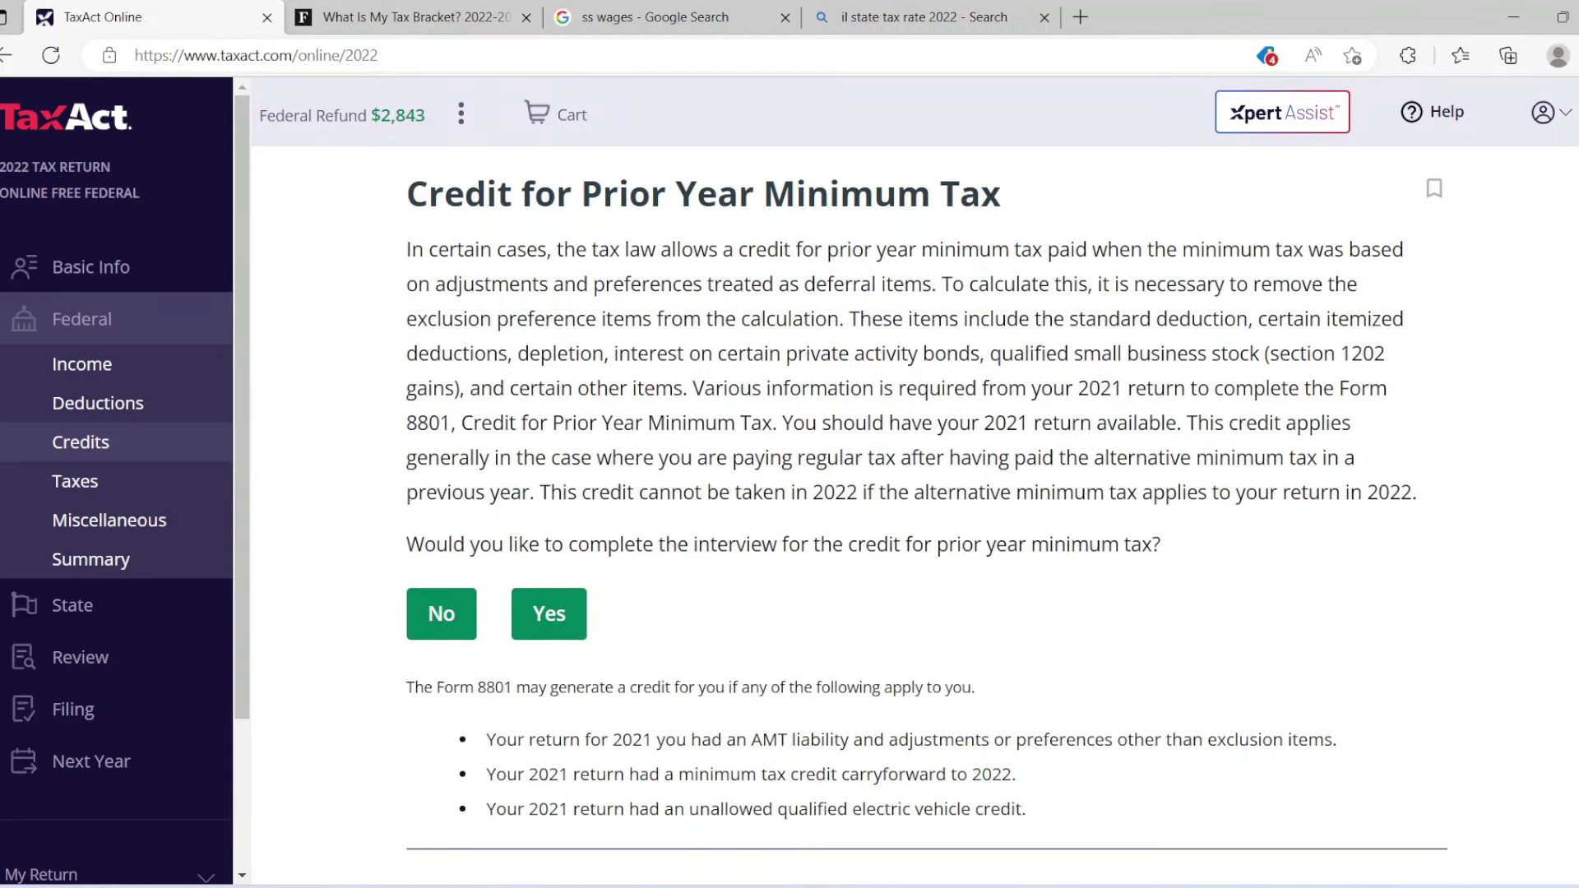
{"action": "scroll", "coordinate": [923, 510], "scroll_direction": "down", "scroll_amount": 3}
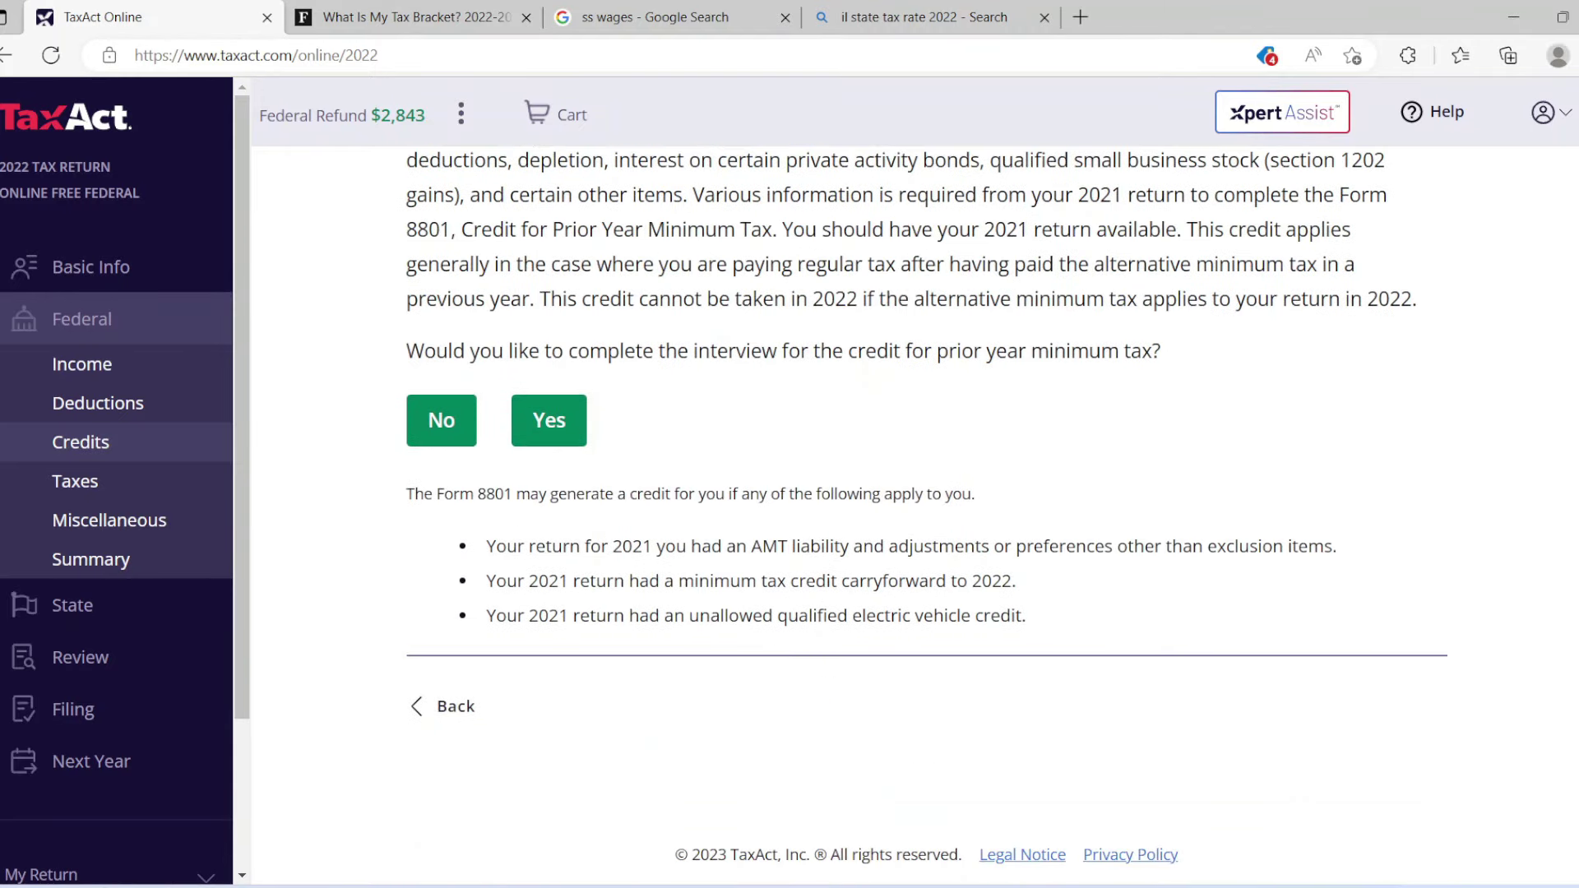
{"action": "left_click", "coordinate": [456, 431]}
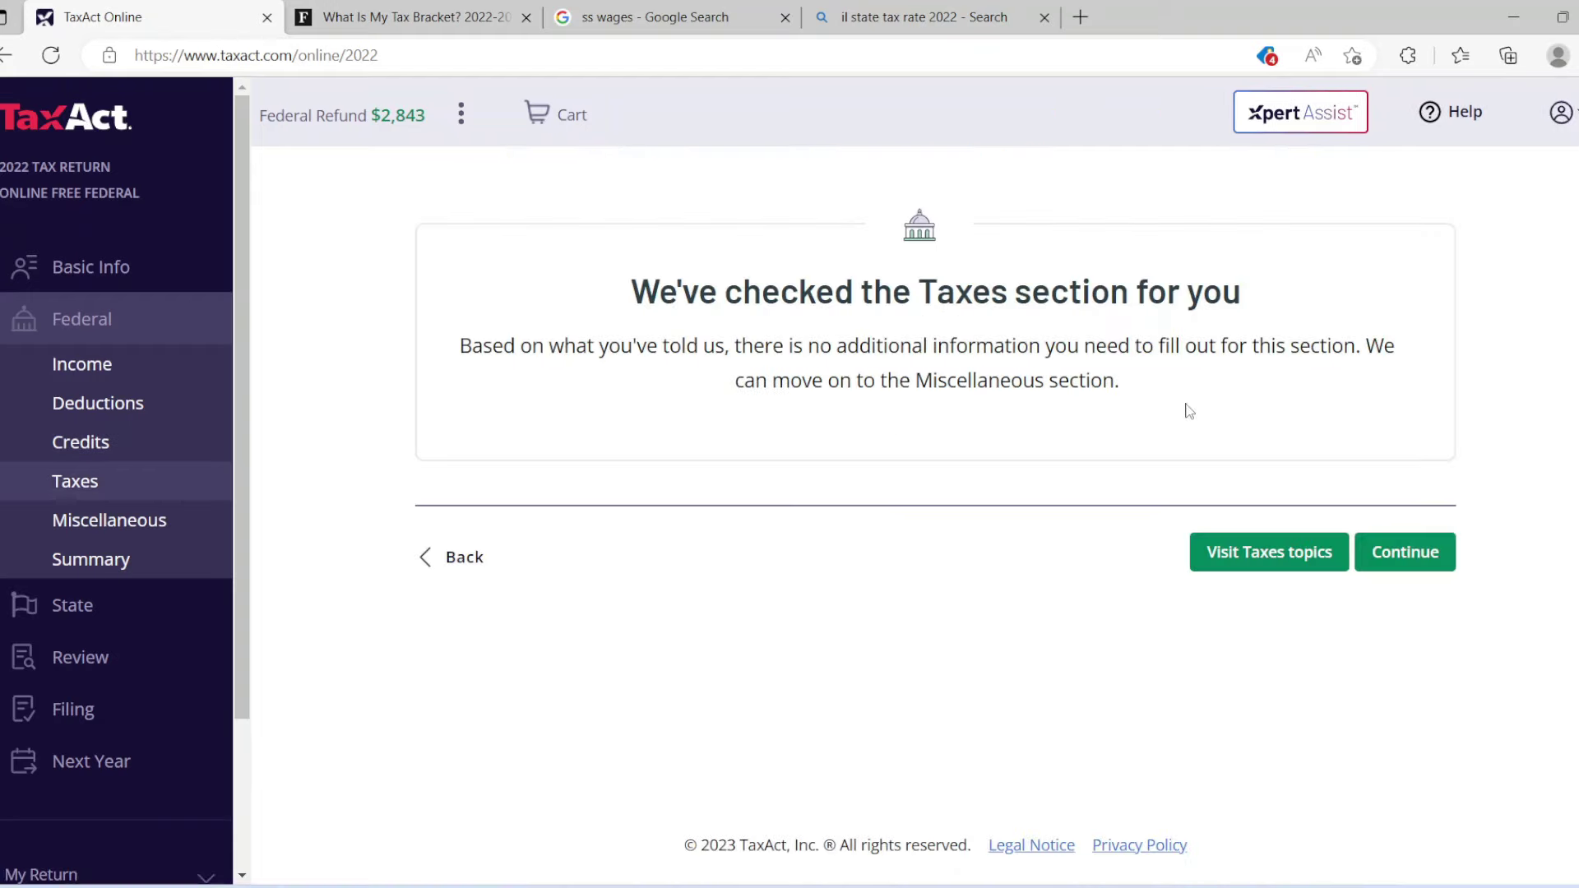
Move into the miscellaneous questions and answer No to virtual currency activity.
{"action": "left_click", "coordinate": [1391, 558]}
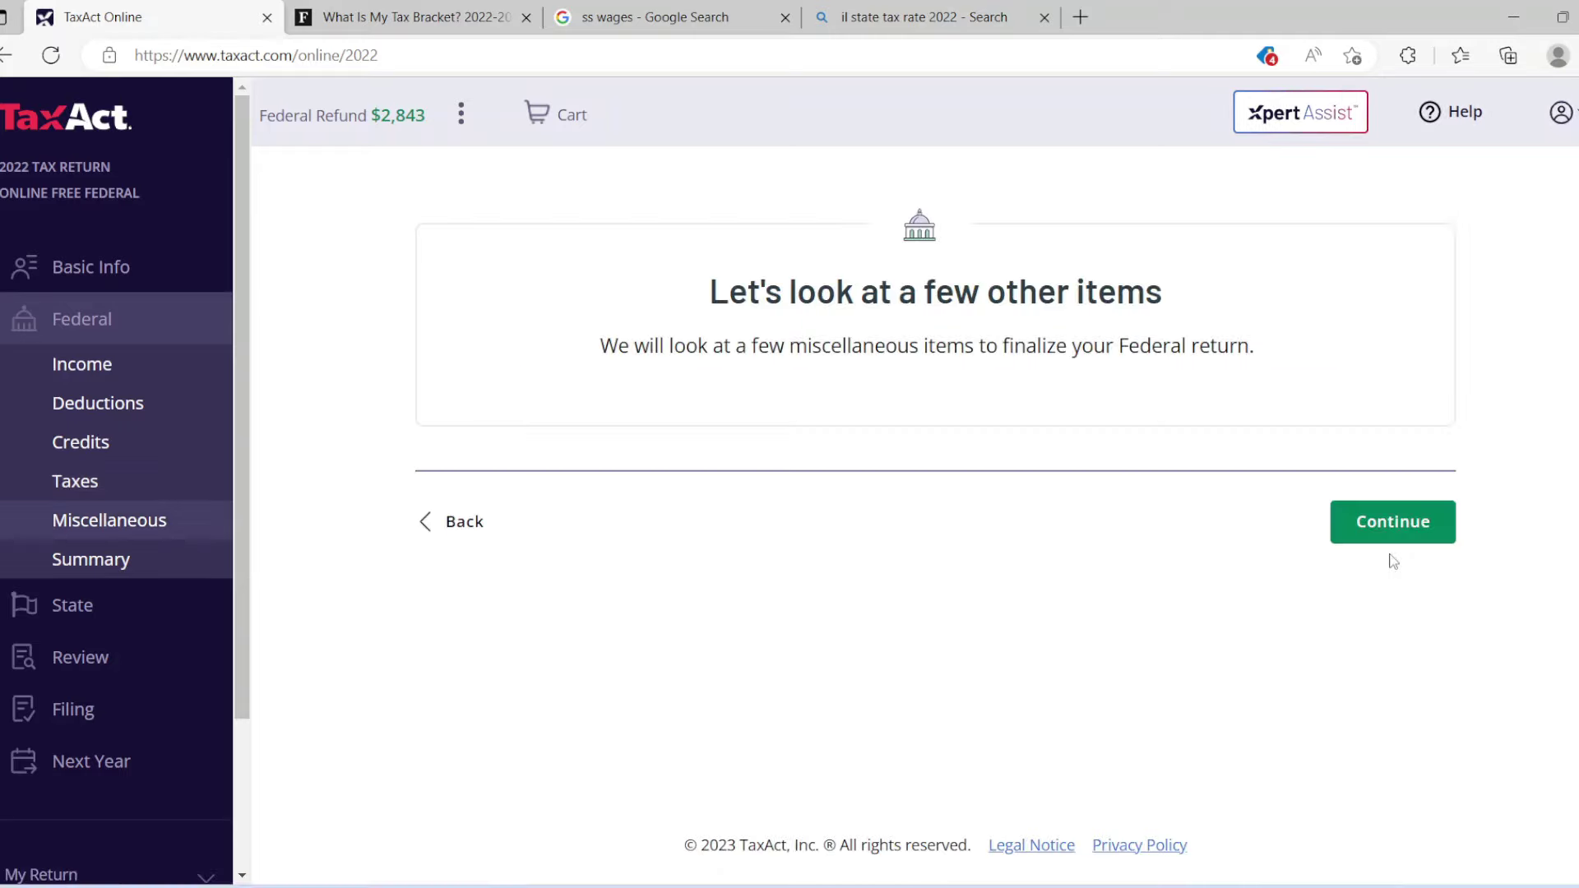
{"action": "left_click", "coordinate": [1391, 539]}
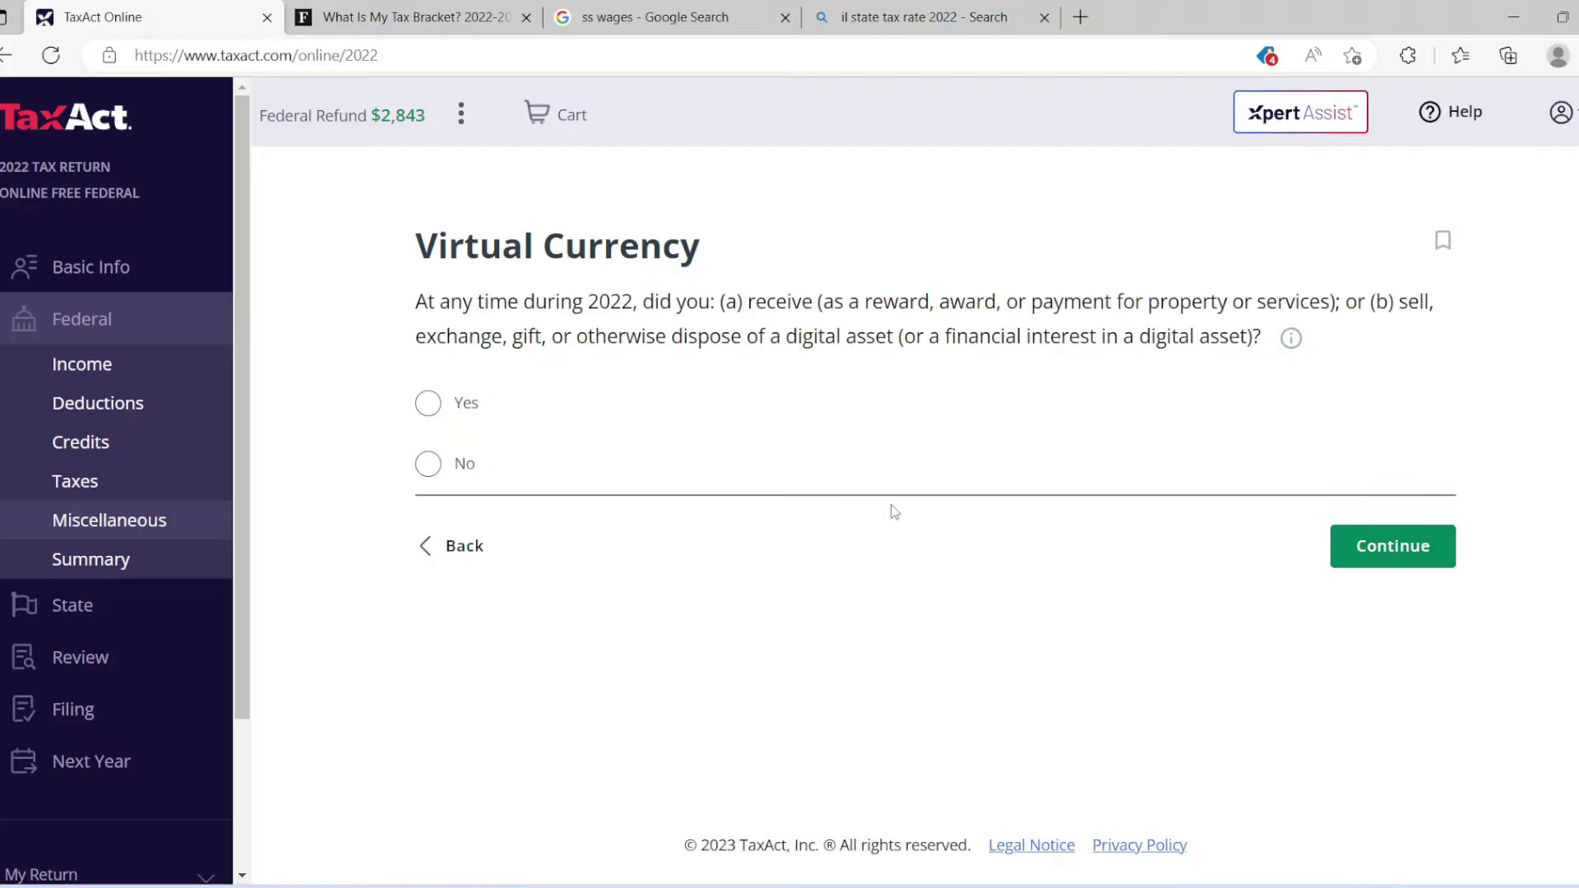
{"action": "left_click", "coordinate": [427, 467]}
{"action": "left_click", "coordinate": [1369, 536]}
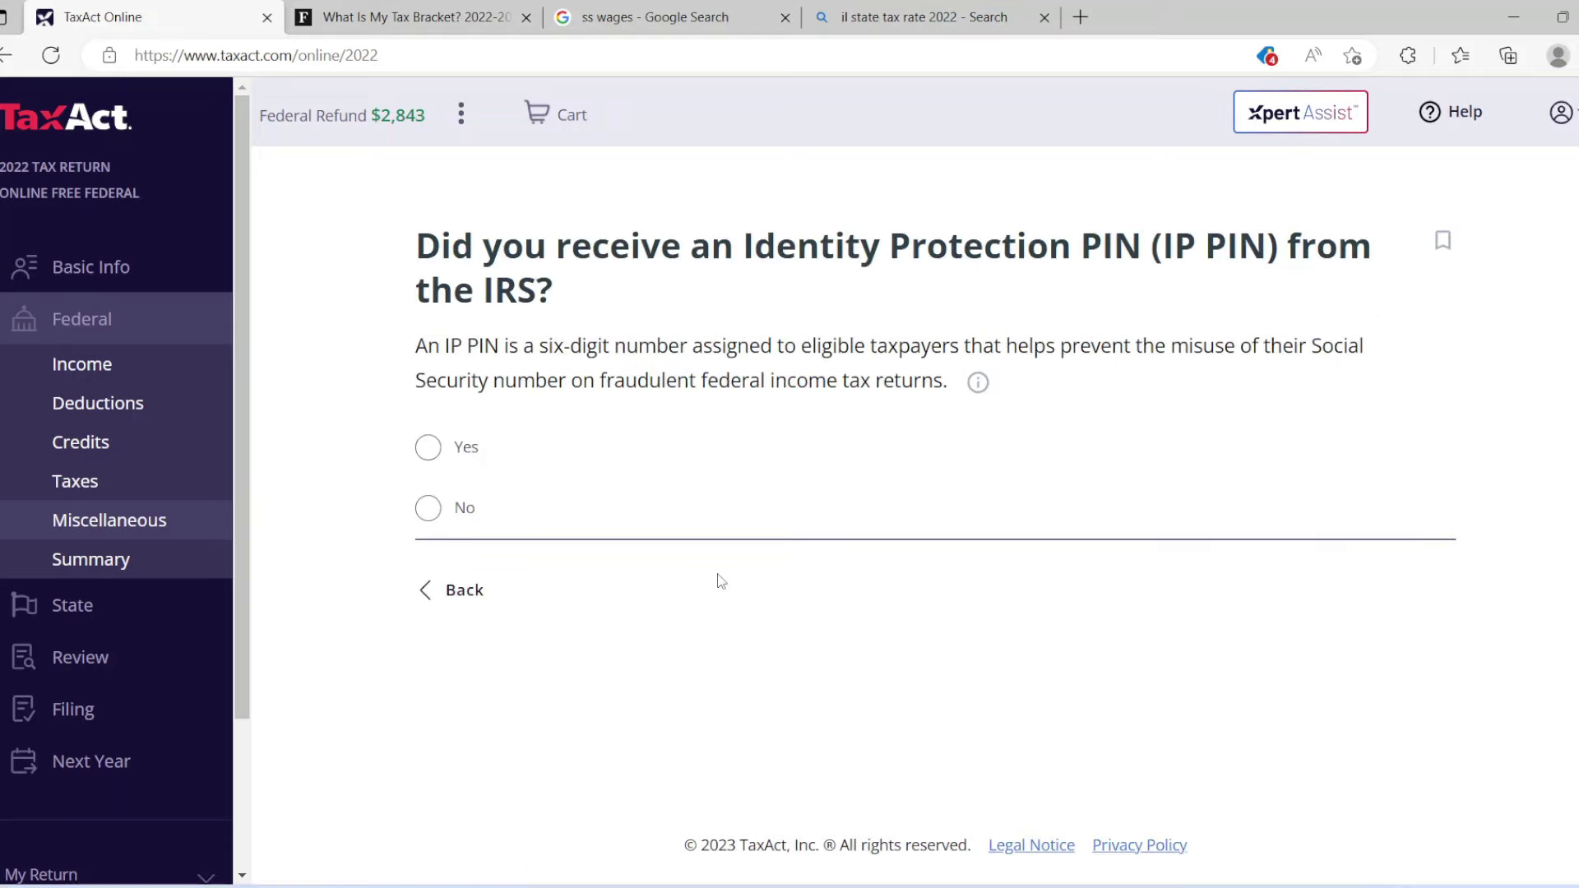
Answer No to having an IP PIN and skip the $3 campaign fund donation.
{"action": "left_click", "coordinate": [431, 513]}
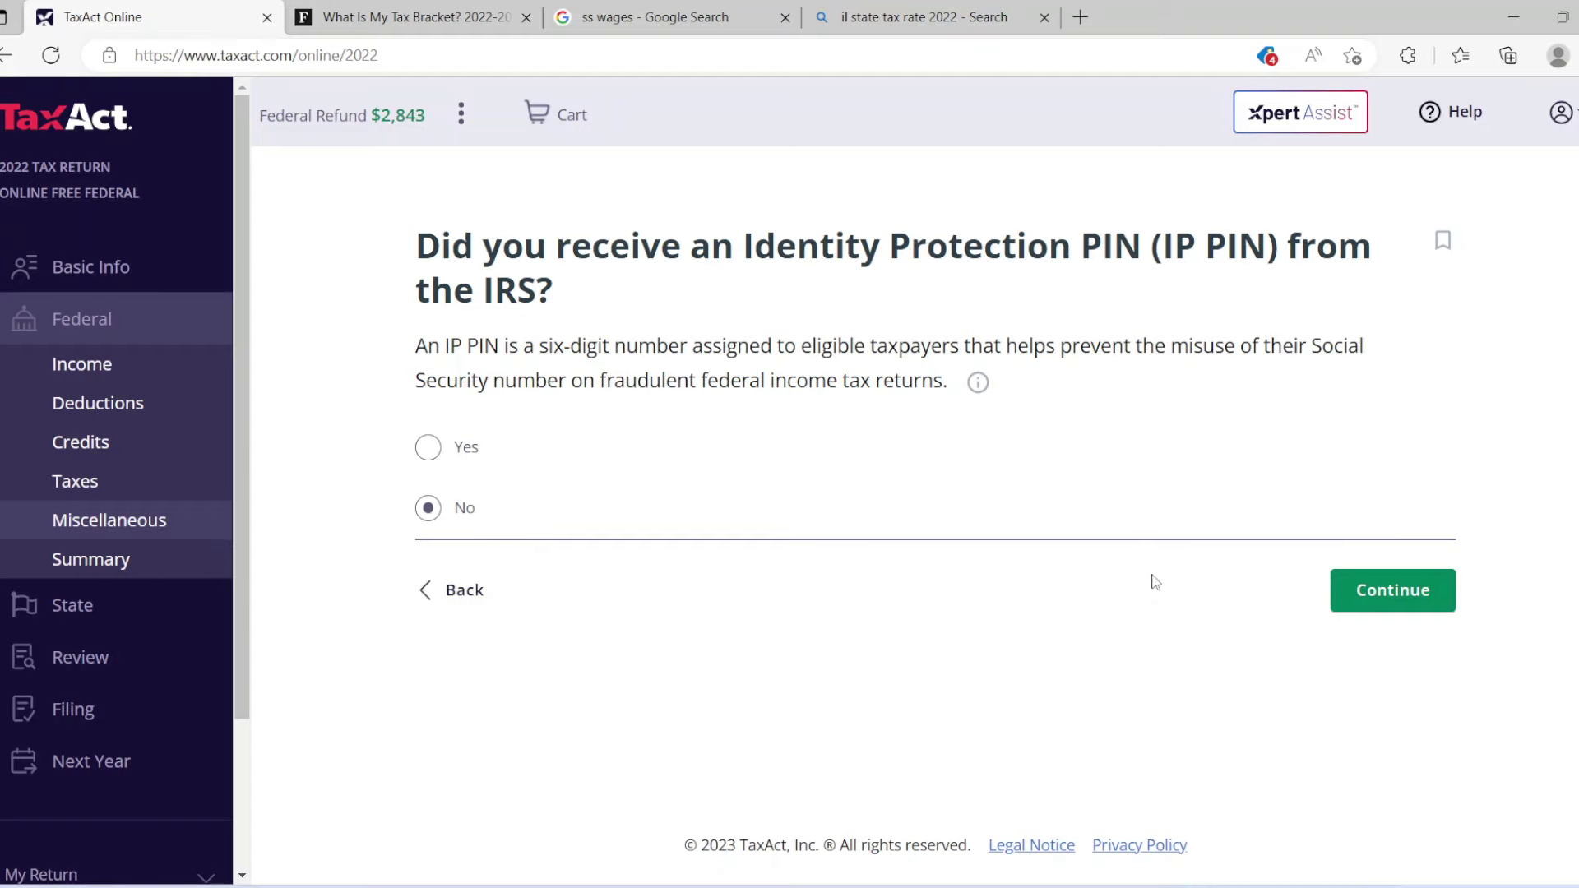
{"action": "left_click", "coordinate": [1372, 588]}
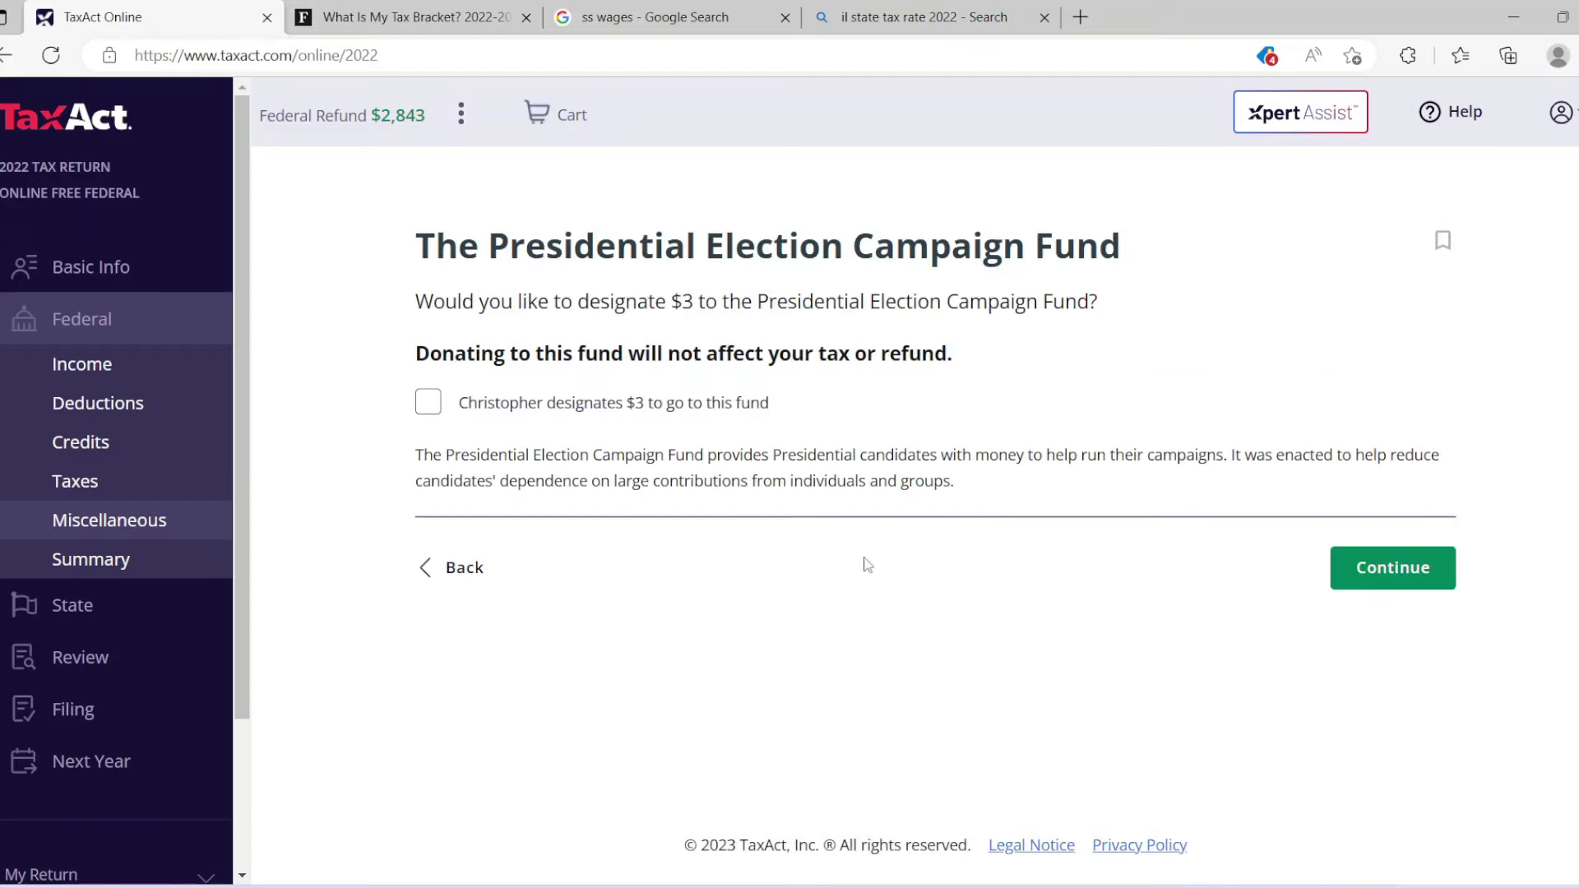
{"action": "left_click", "coordinate": [1390, 575]}
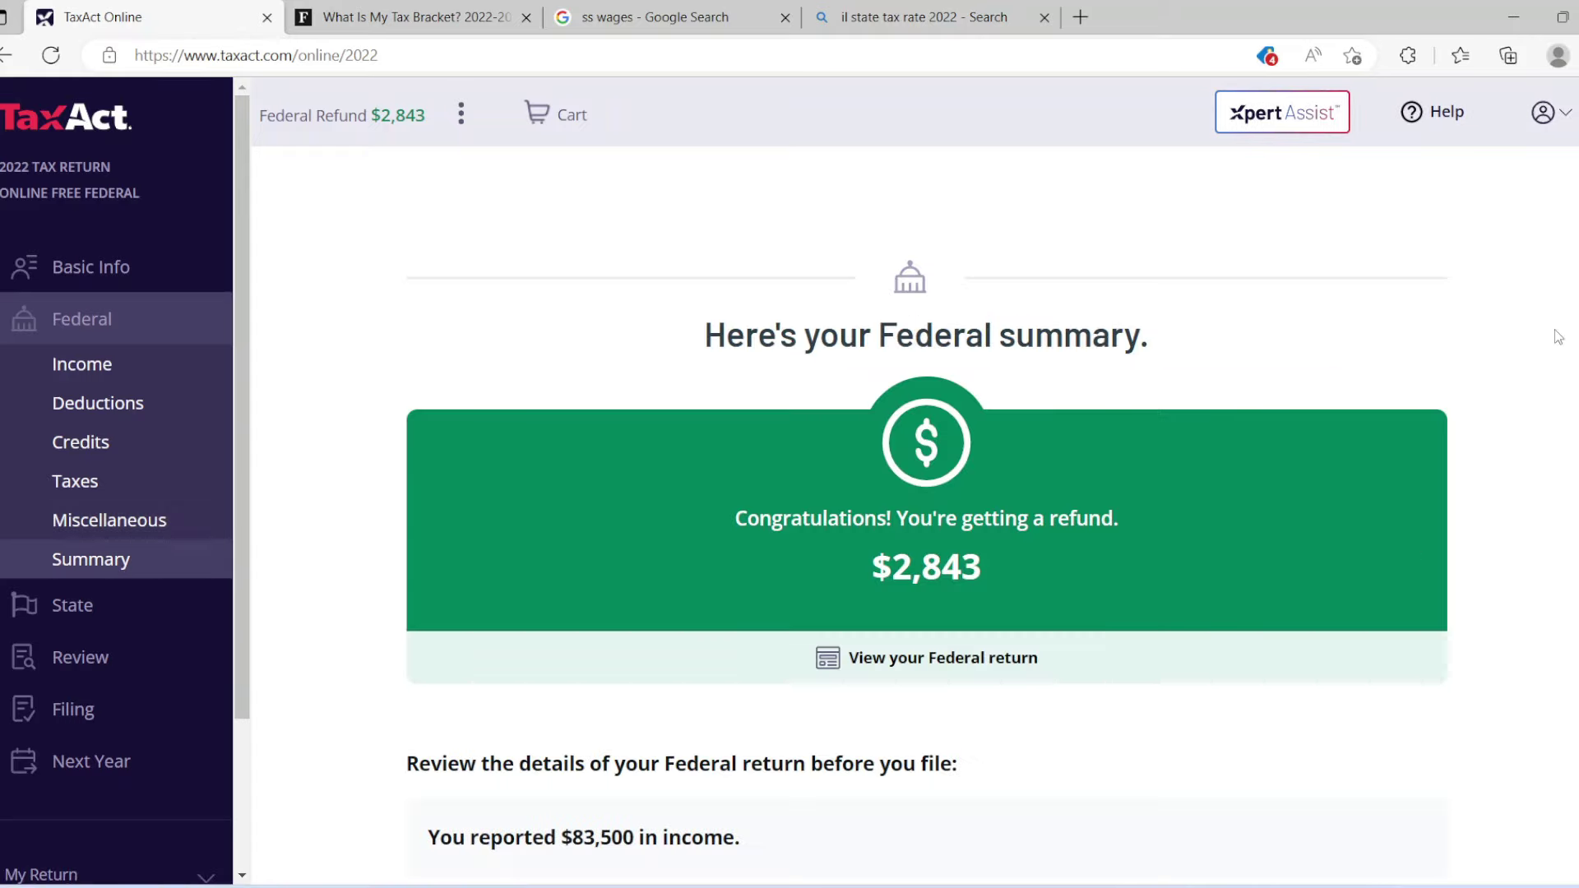
Check the Federal summary ($2,843 refund on $83,500 income) and proceed to State Q&A - Illinois.
{"action": "scroll", "coordinate": [926, 551], "scroll_direction": "down", "scroll_amount": 2}
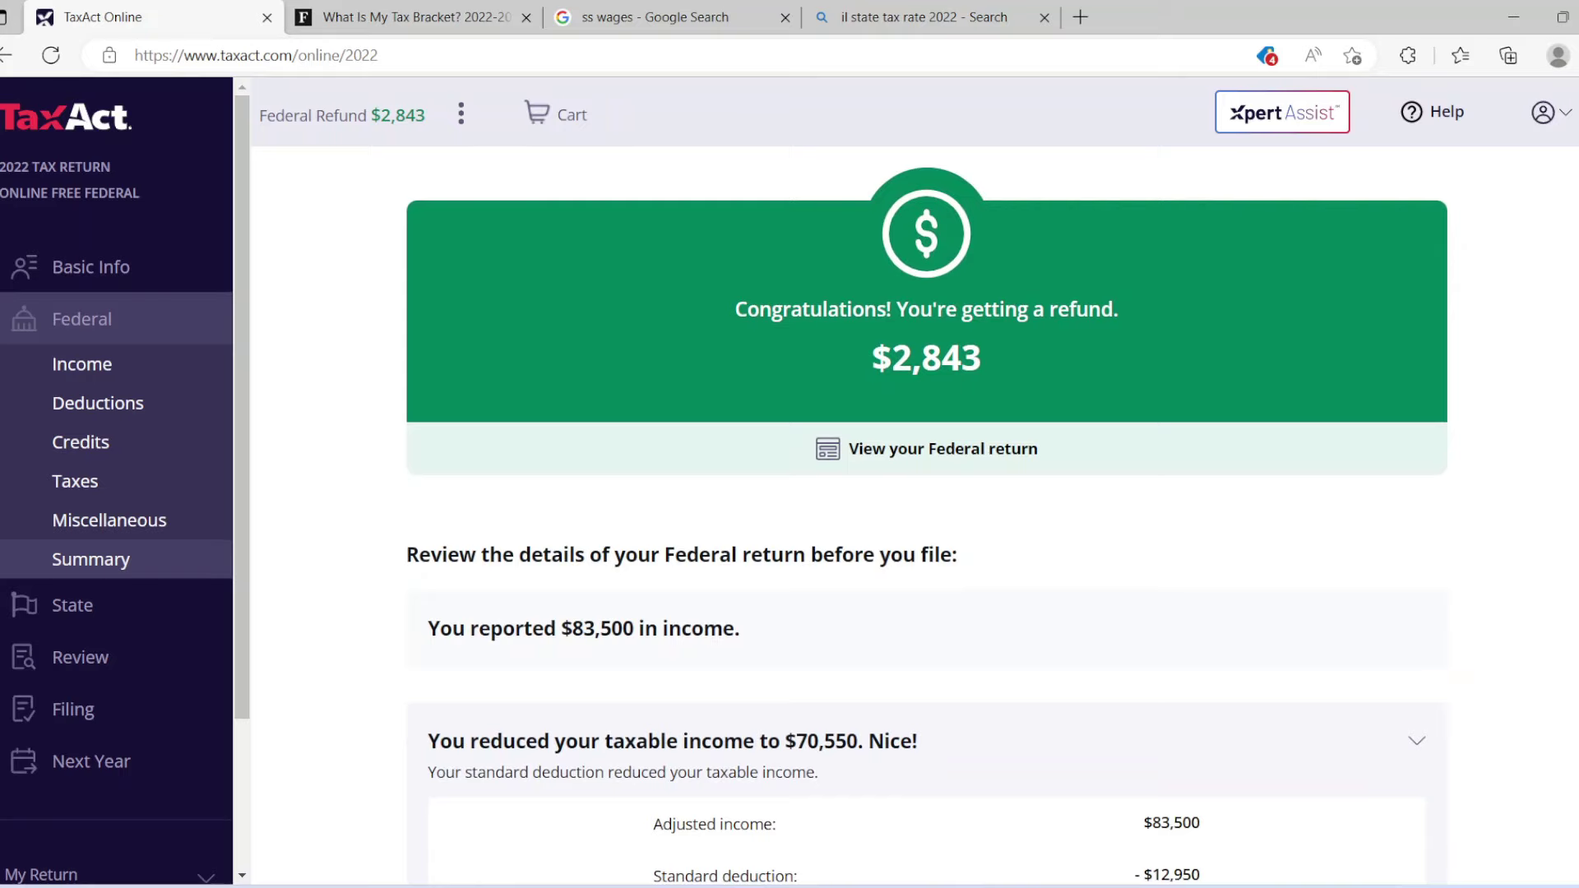
{"action": "scroll", "coordinate": [926, 513], "scroll_direction": "down", "scroll_amount": 2}
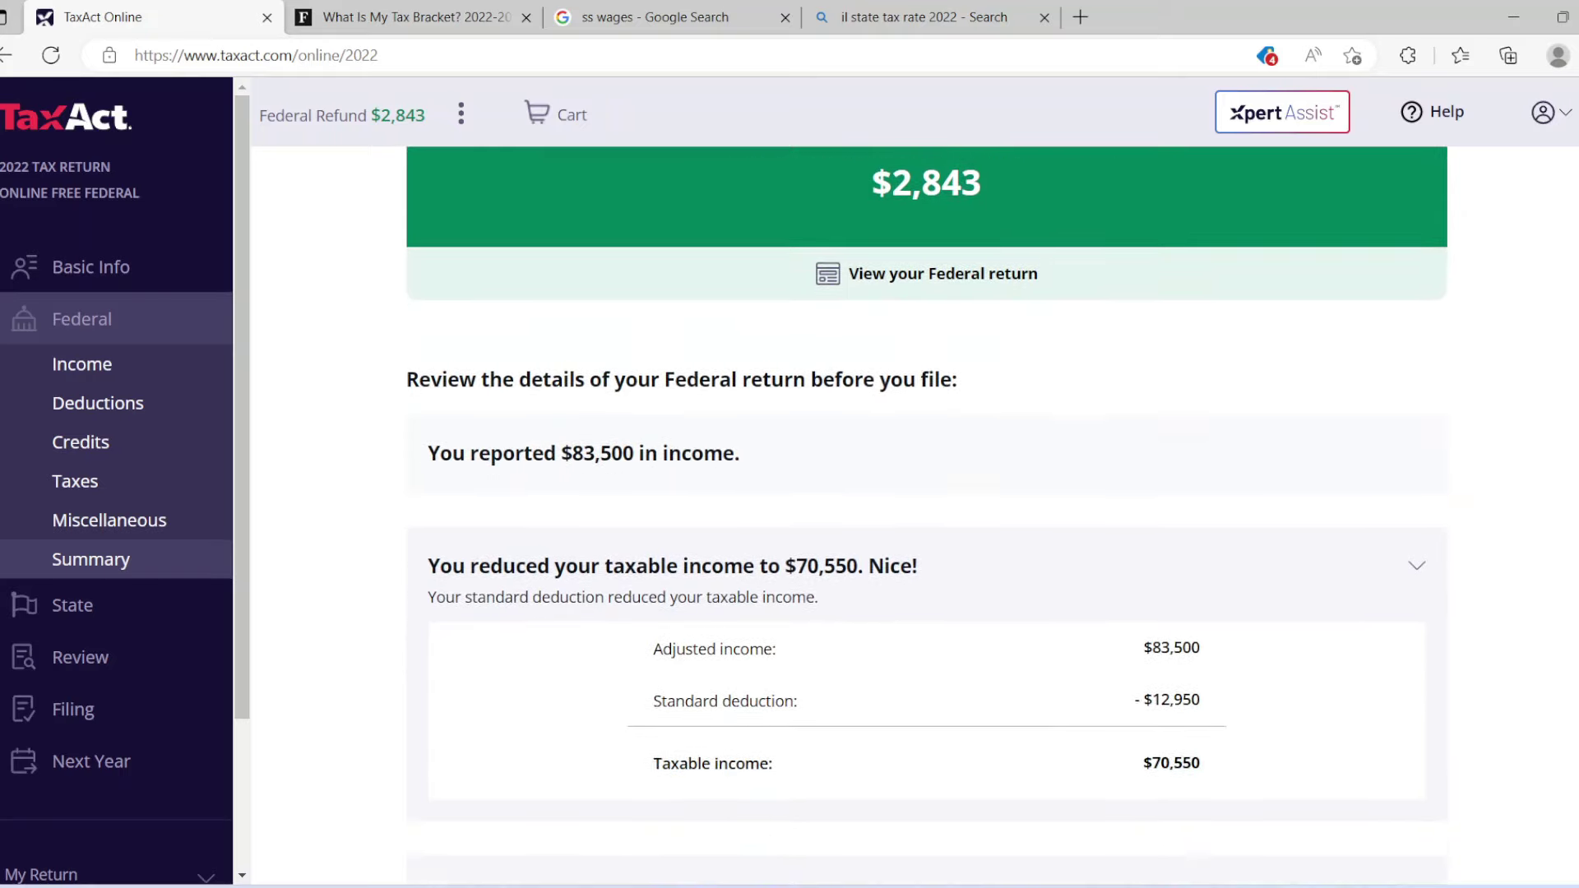
{"action": "scroll", "coordinate": [926, 522], "scroll_direction": "down", "scroll_amount": 2}
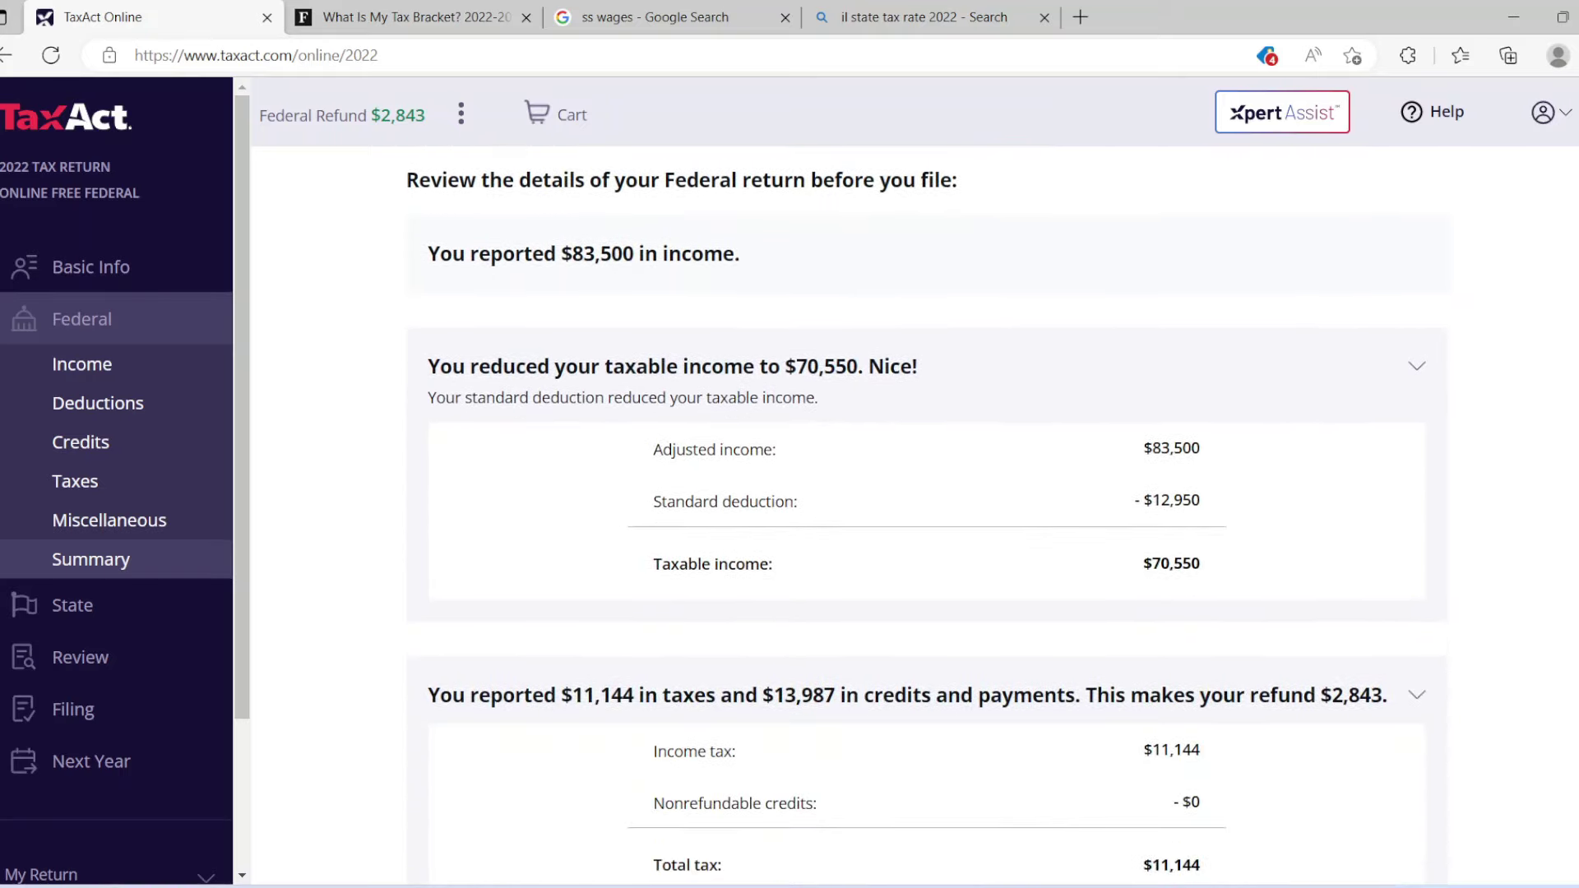
{"action": "scroll", "coordinate": [925, 516], "scroll_direction": "down", "scroll_amount": 5}
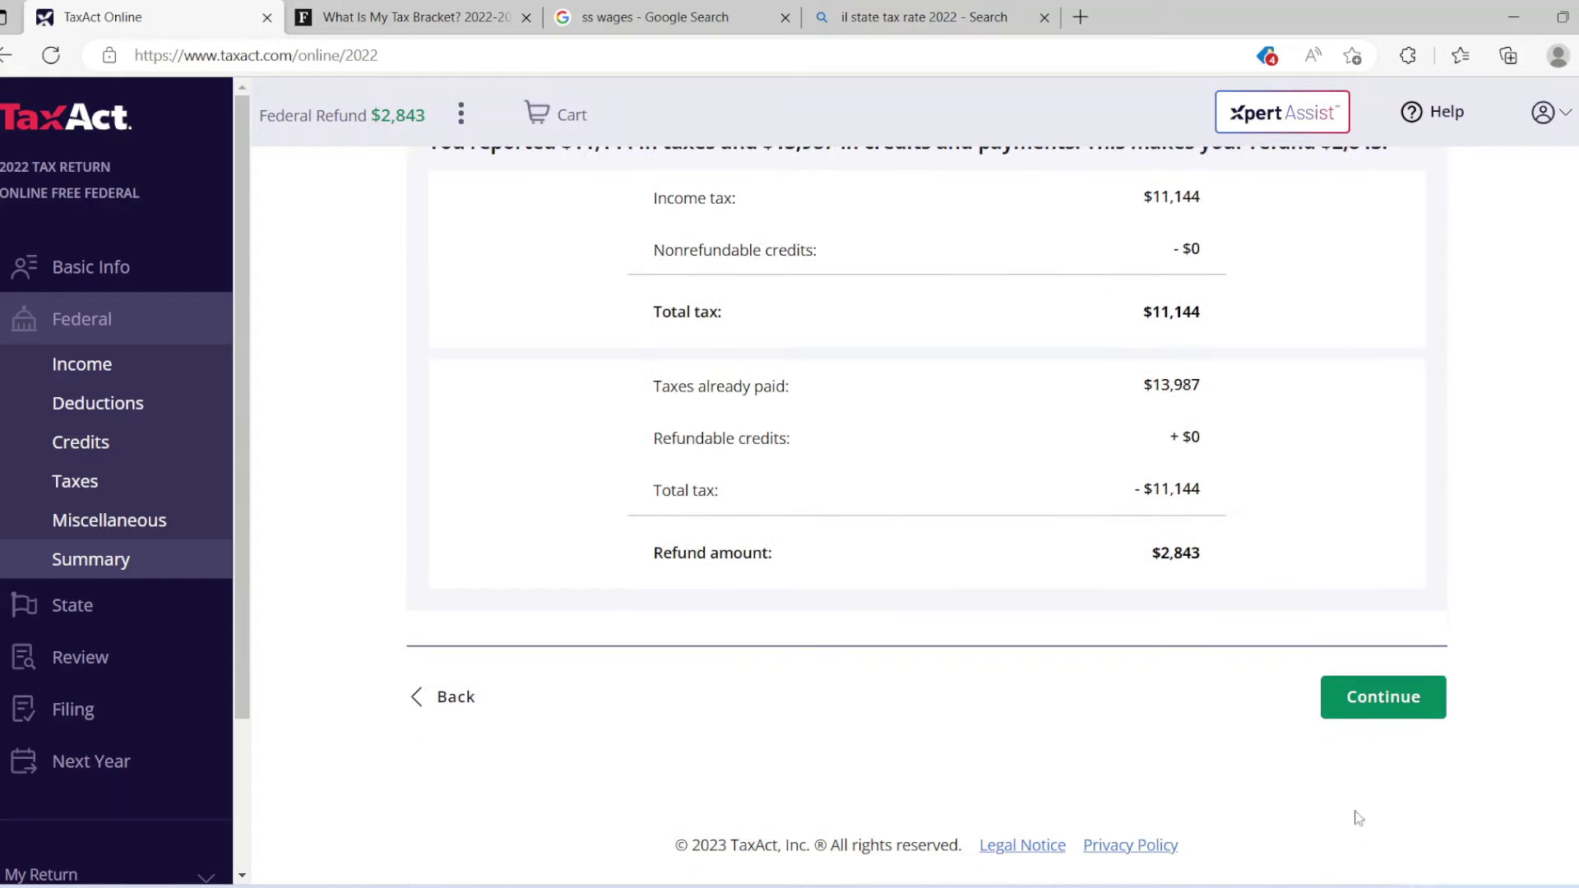
{"action": "left_click", "coordinate": [1365, 699]}
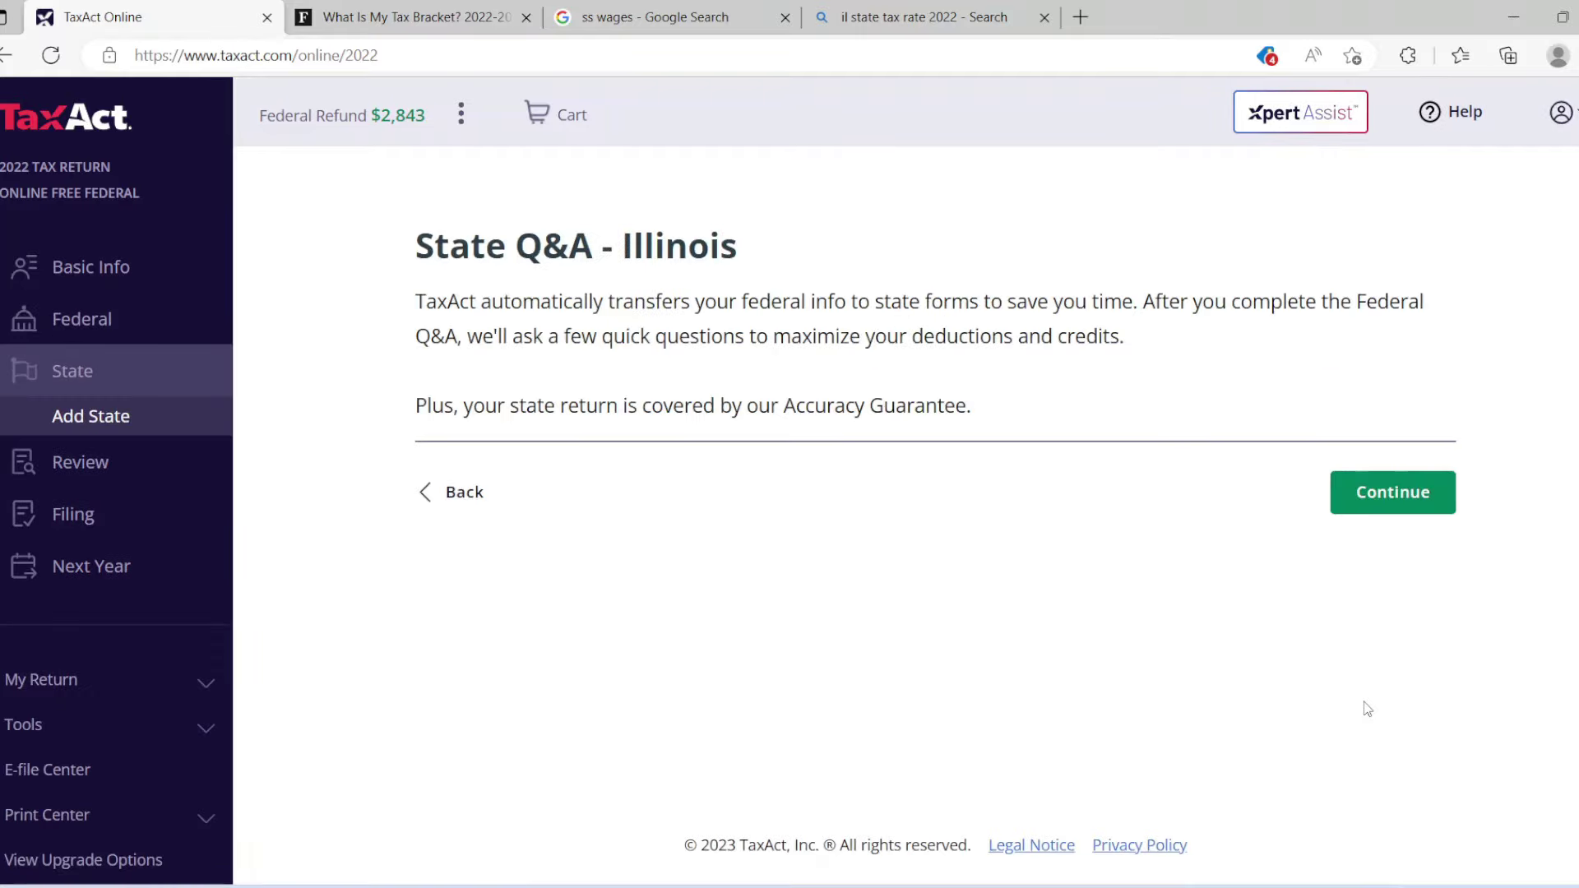
Select Illinois as the state return, then continue past the State Not Available page.
{"action": "left_click", "coordinate": [1373, 497]}
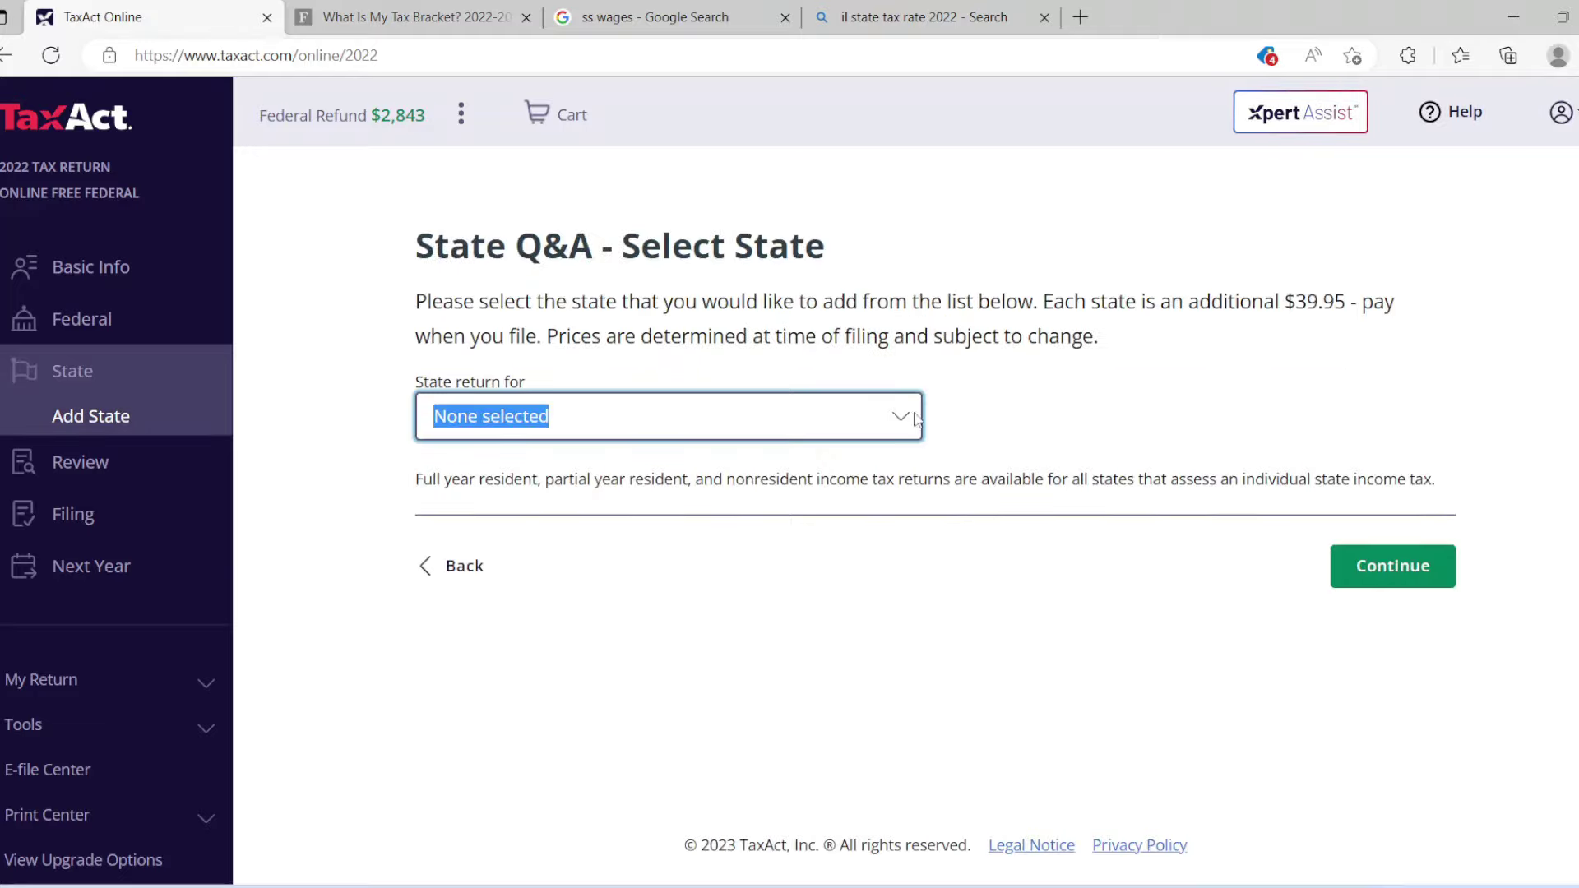
{"action": "left_click", "coordinate": [833, 426]}
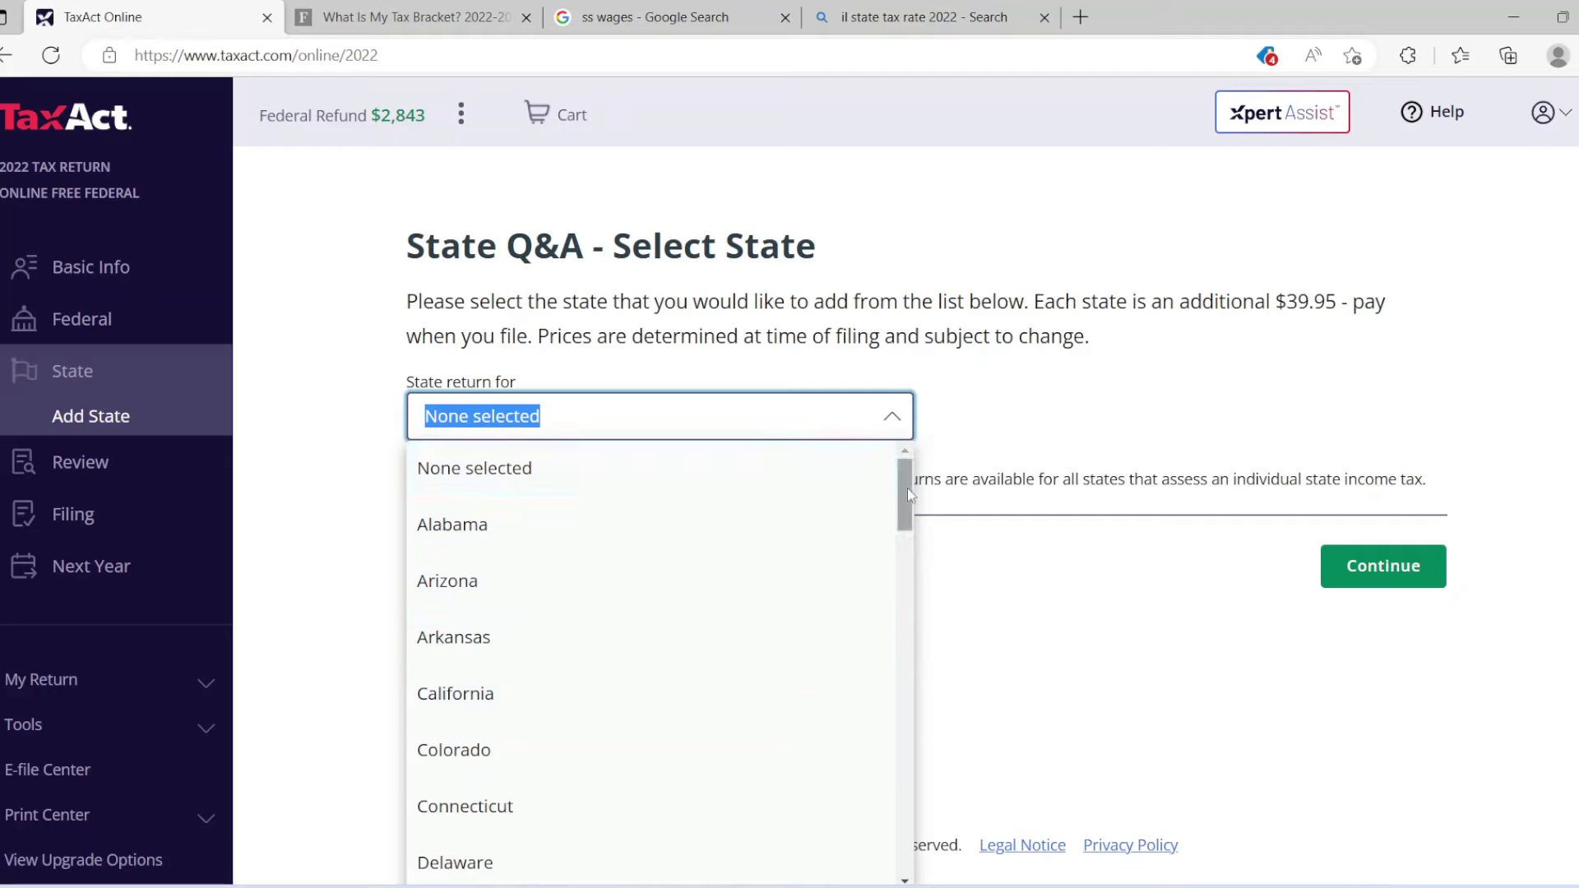
{"action": "left_click_drag", "start_coordinate": [901, 491], "coordinate": [904, 551]}
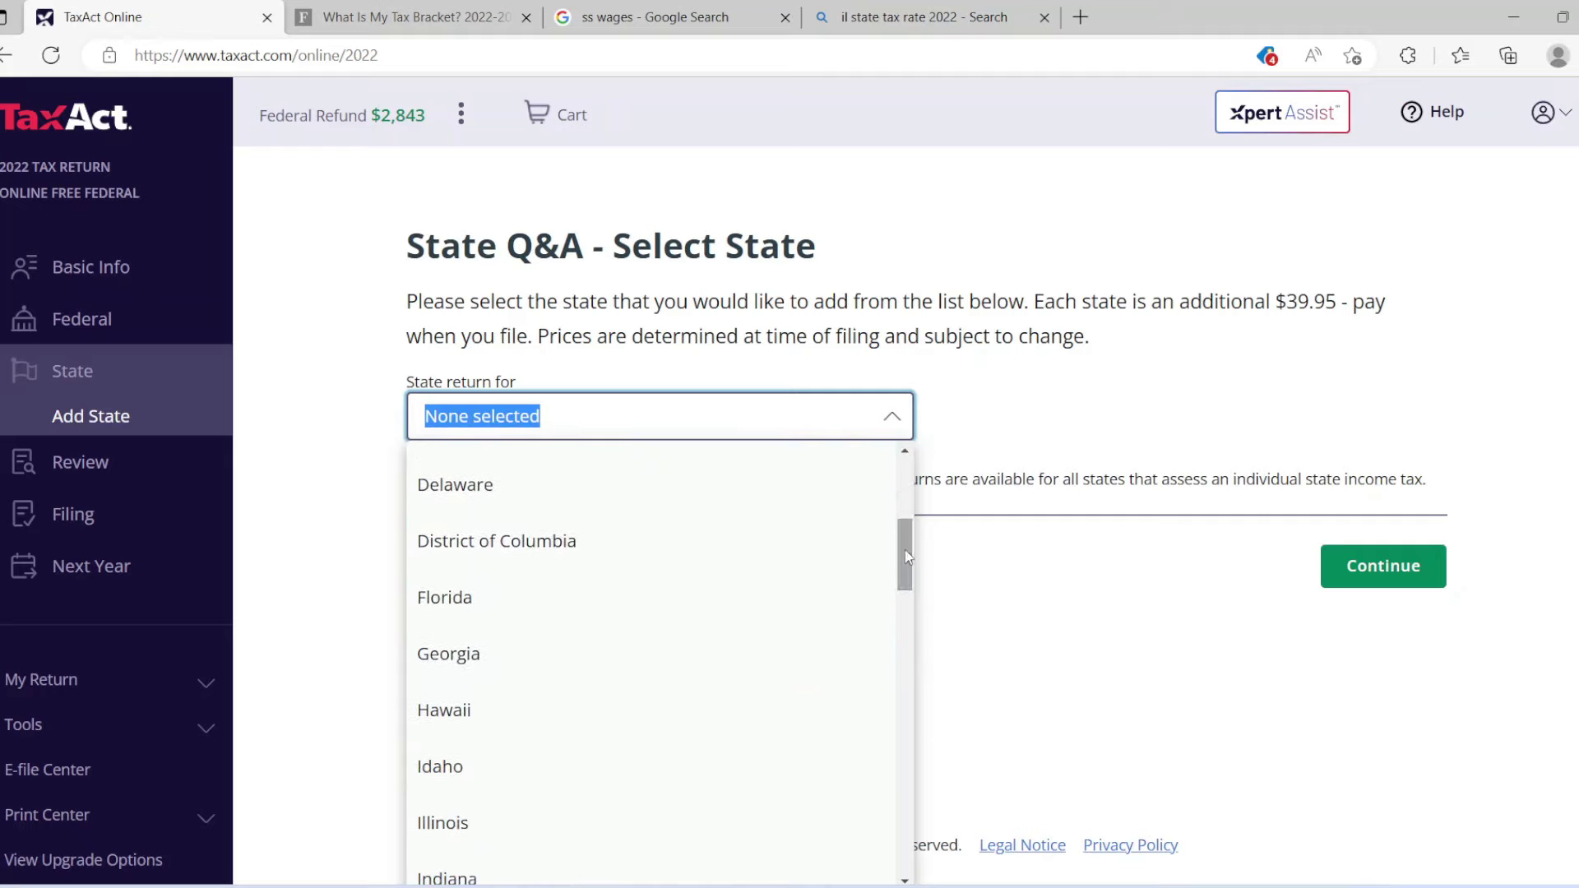
{"action": "left_click", "coordinate": [623, 814]}
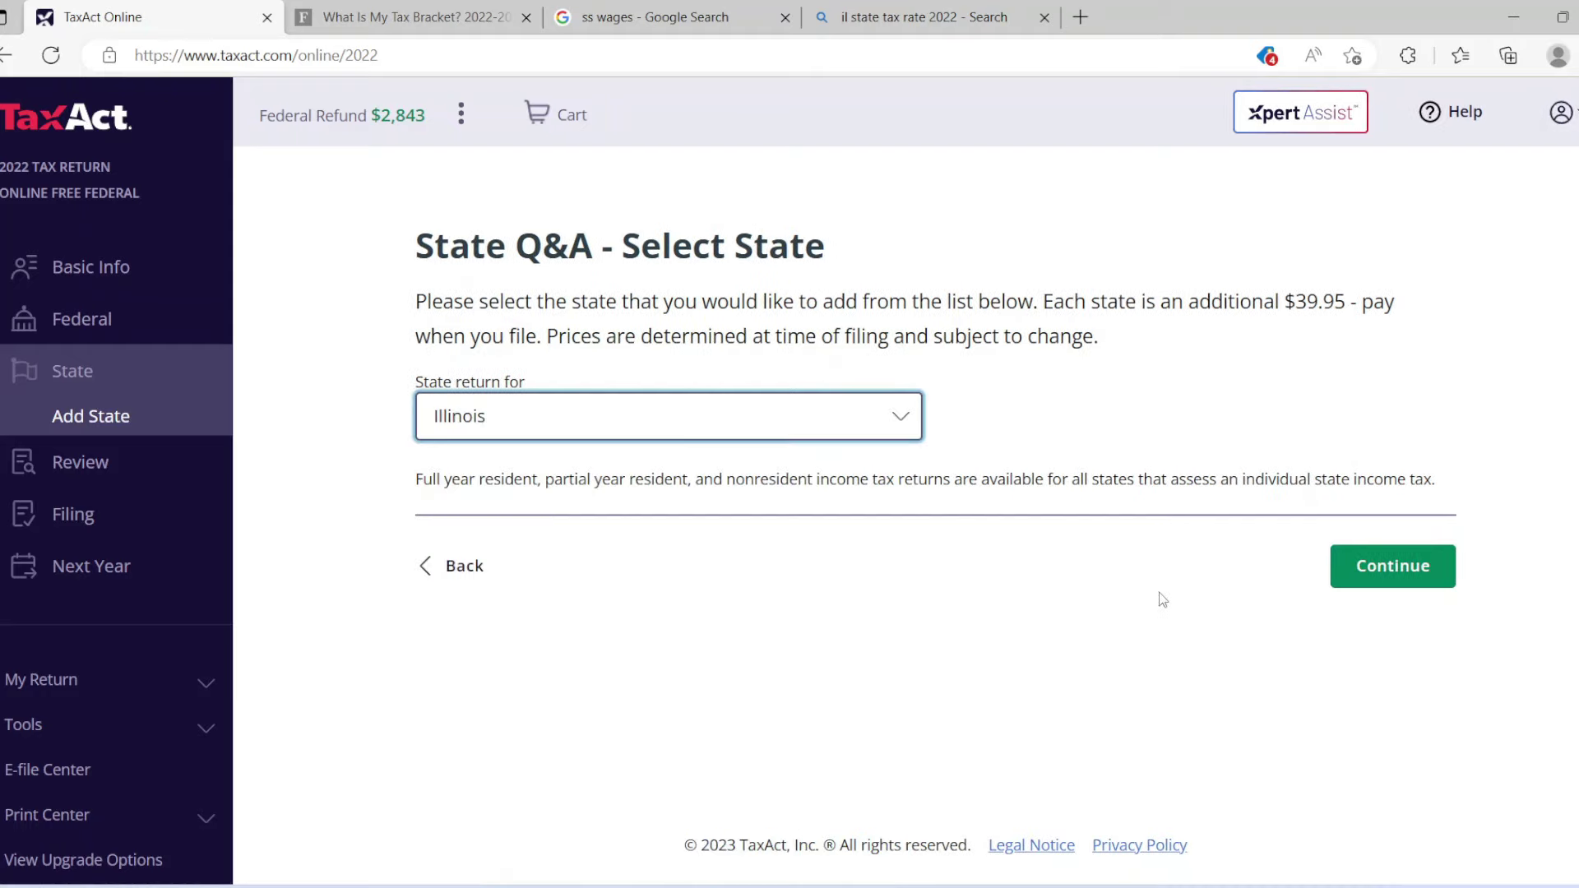
{"action": "left_click", "coordinate": [1348, 566]}
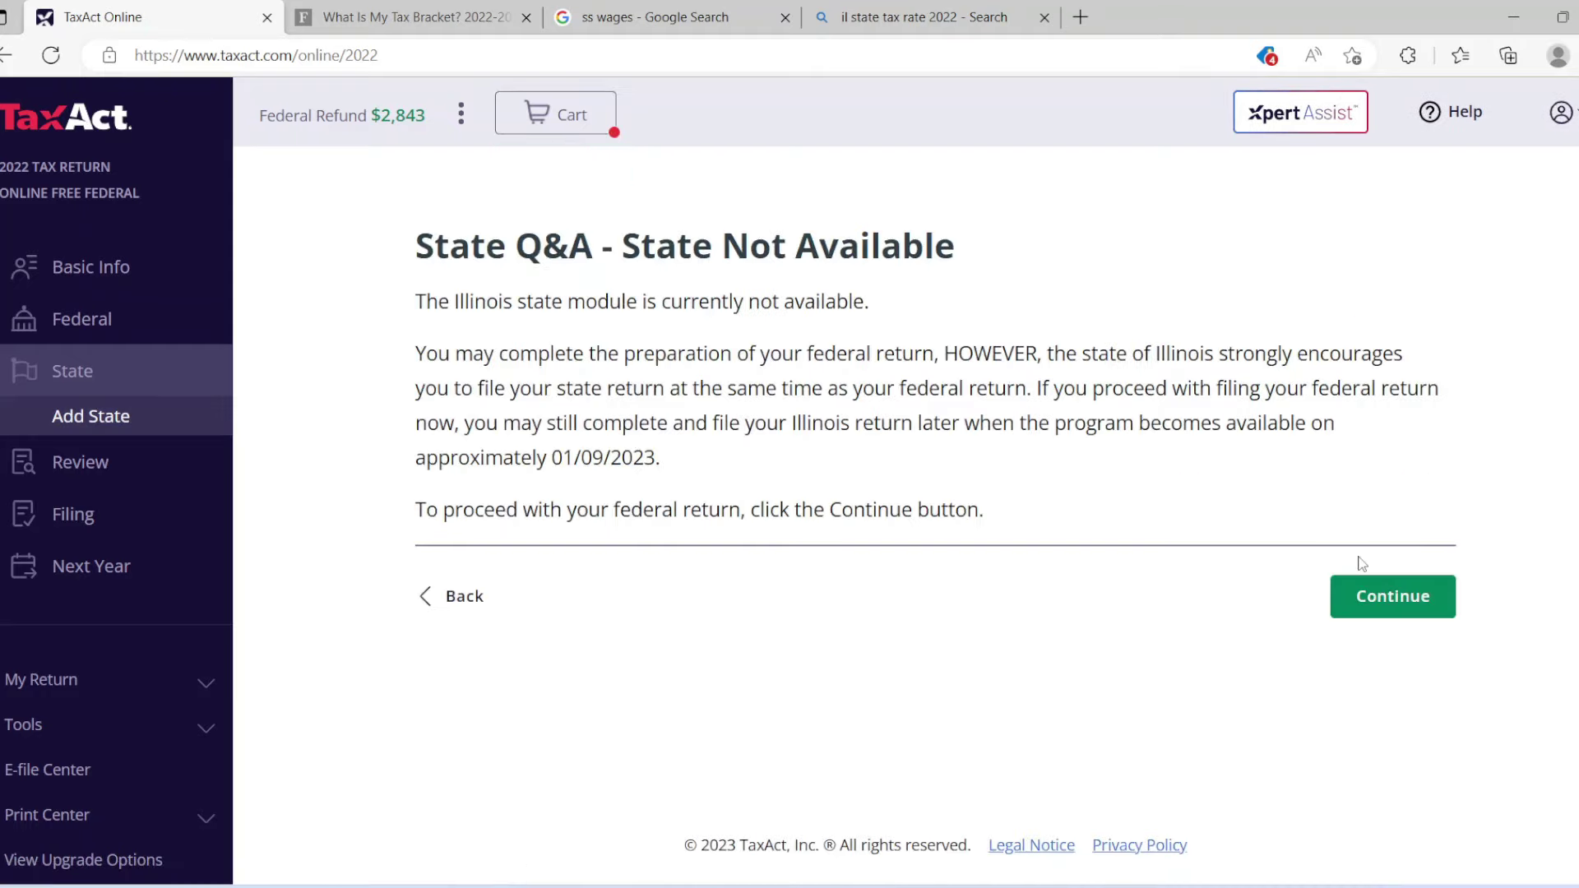
{"action": "left_click", "coordinate": [1388, 606]}
{"action": "left_click", "coordinate": [1369, 455]}
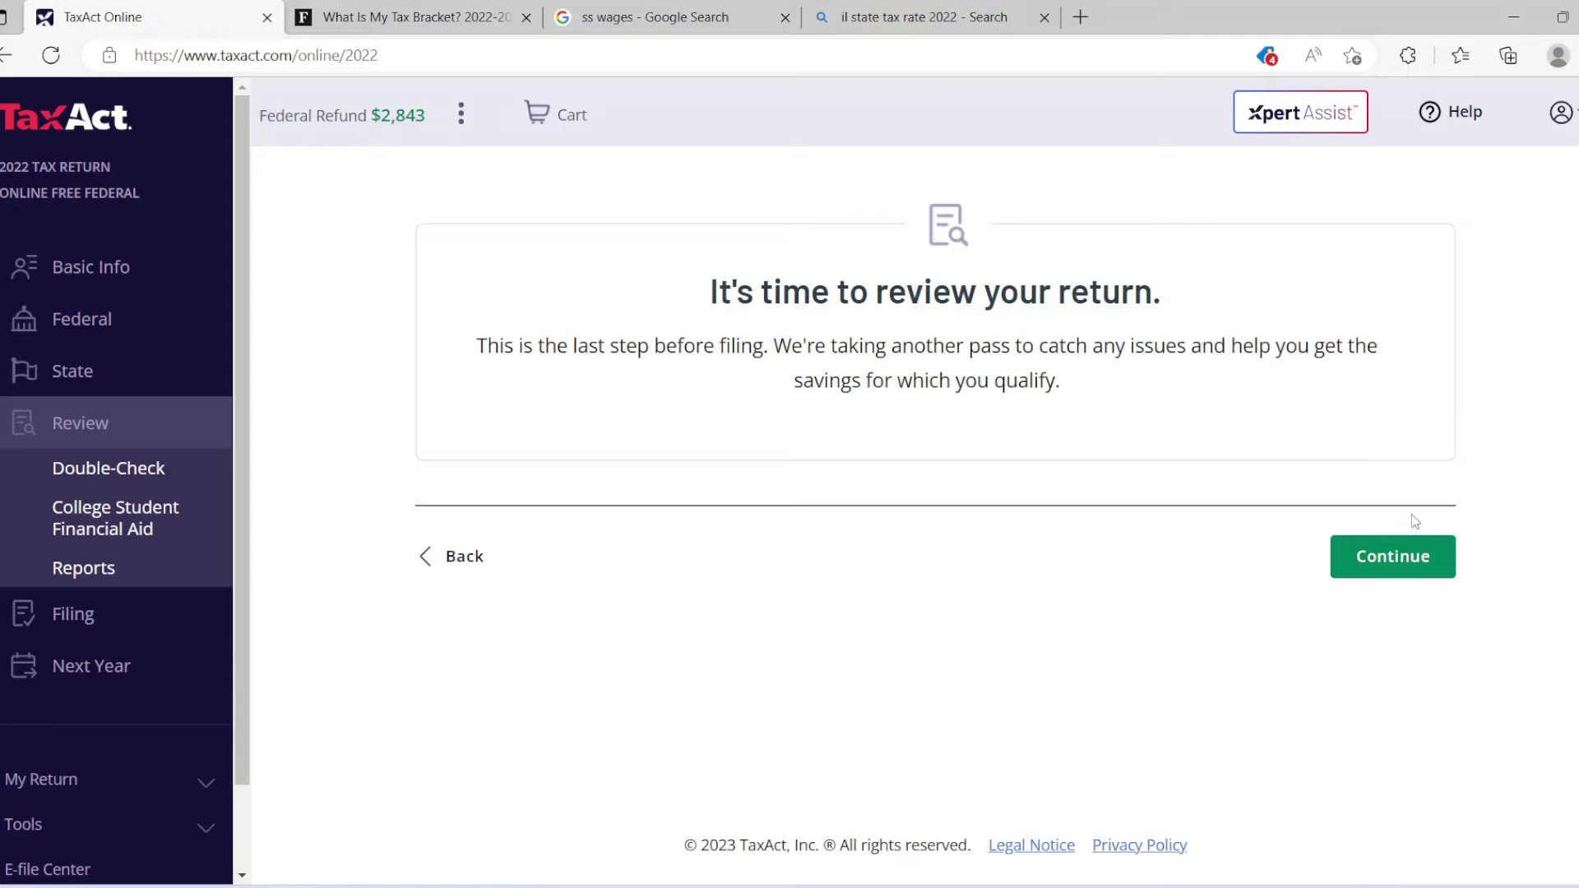
Start the return review and turn down the TaxAct Complete offer with No thanks.
{"action": "left_click", "coordinate": [1411, 557]}
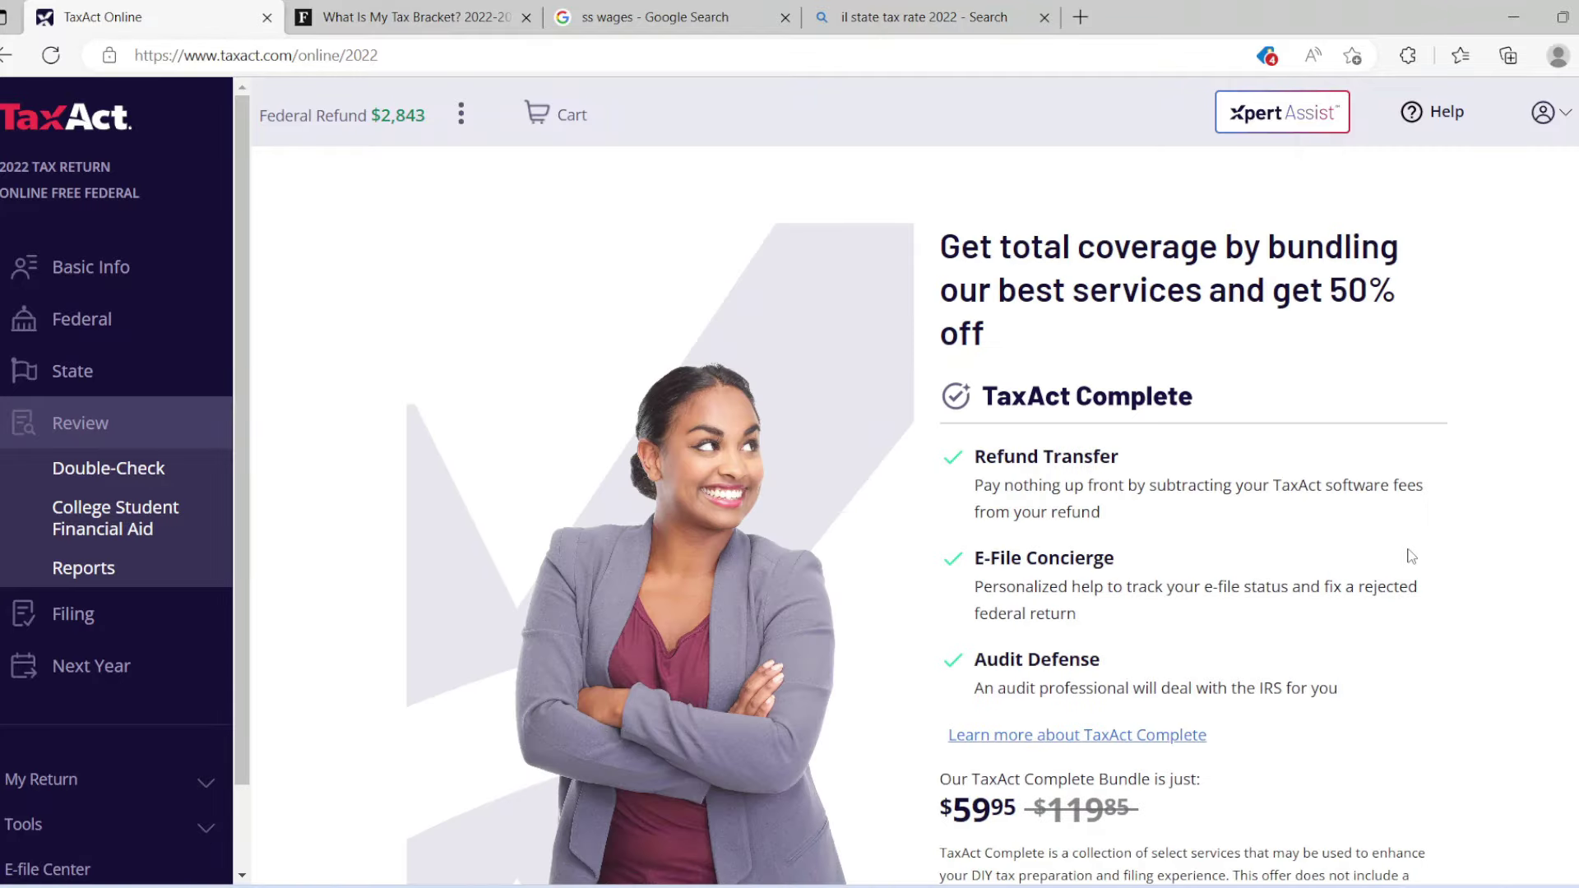
{"action": "scroll", "coordinate": [927, 515], "scroll_direction": "down", "scroll_amount": 5}
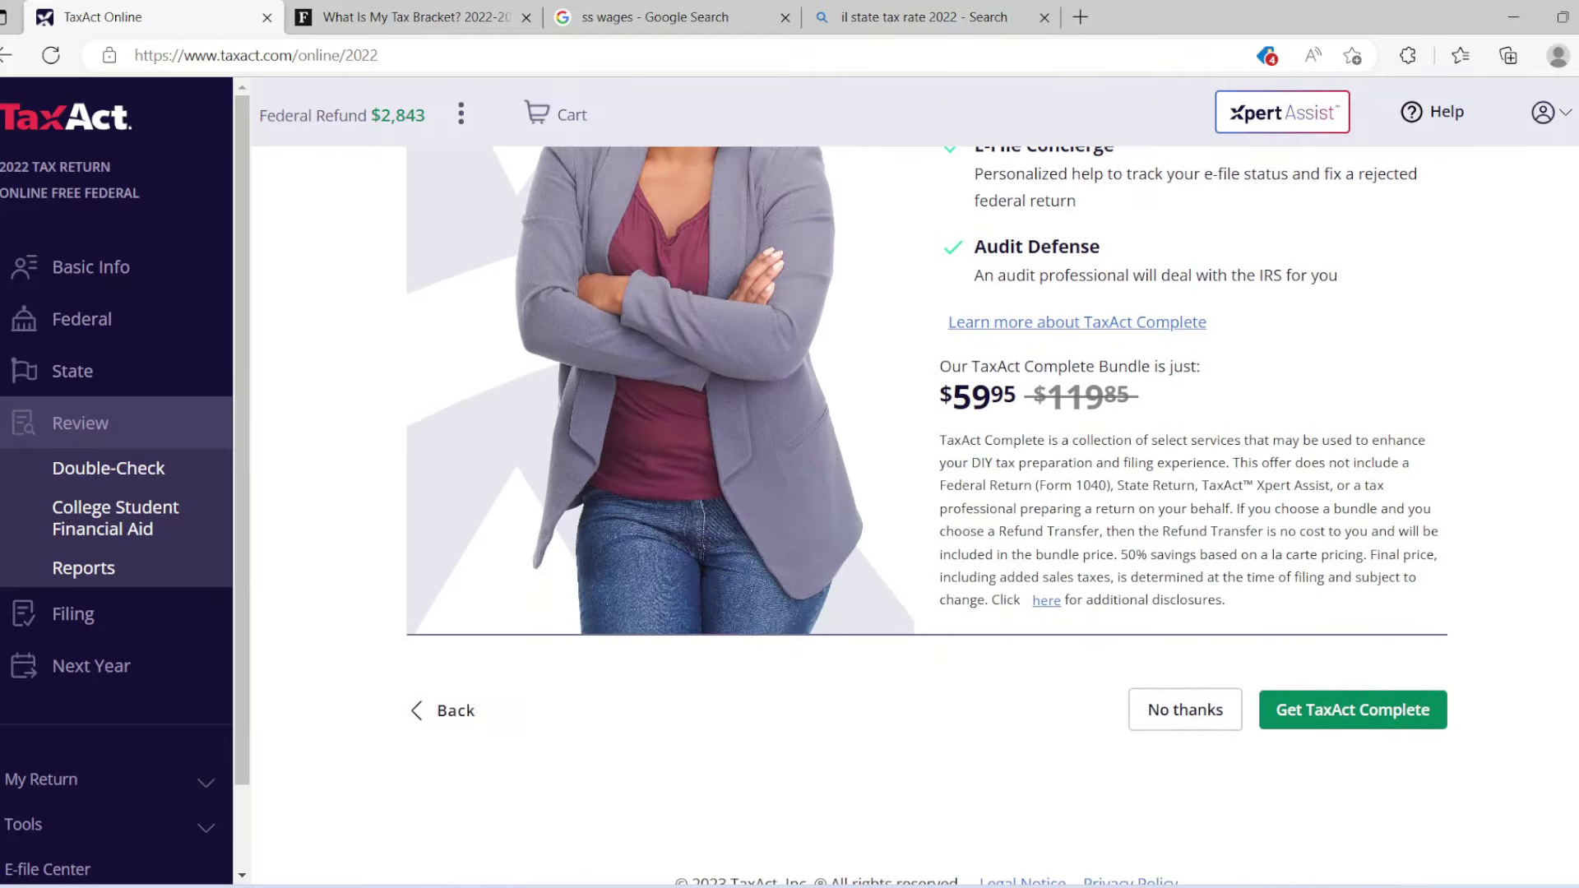
{"action": "left_click", "coordinate": [1203, 681]}
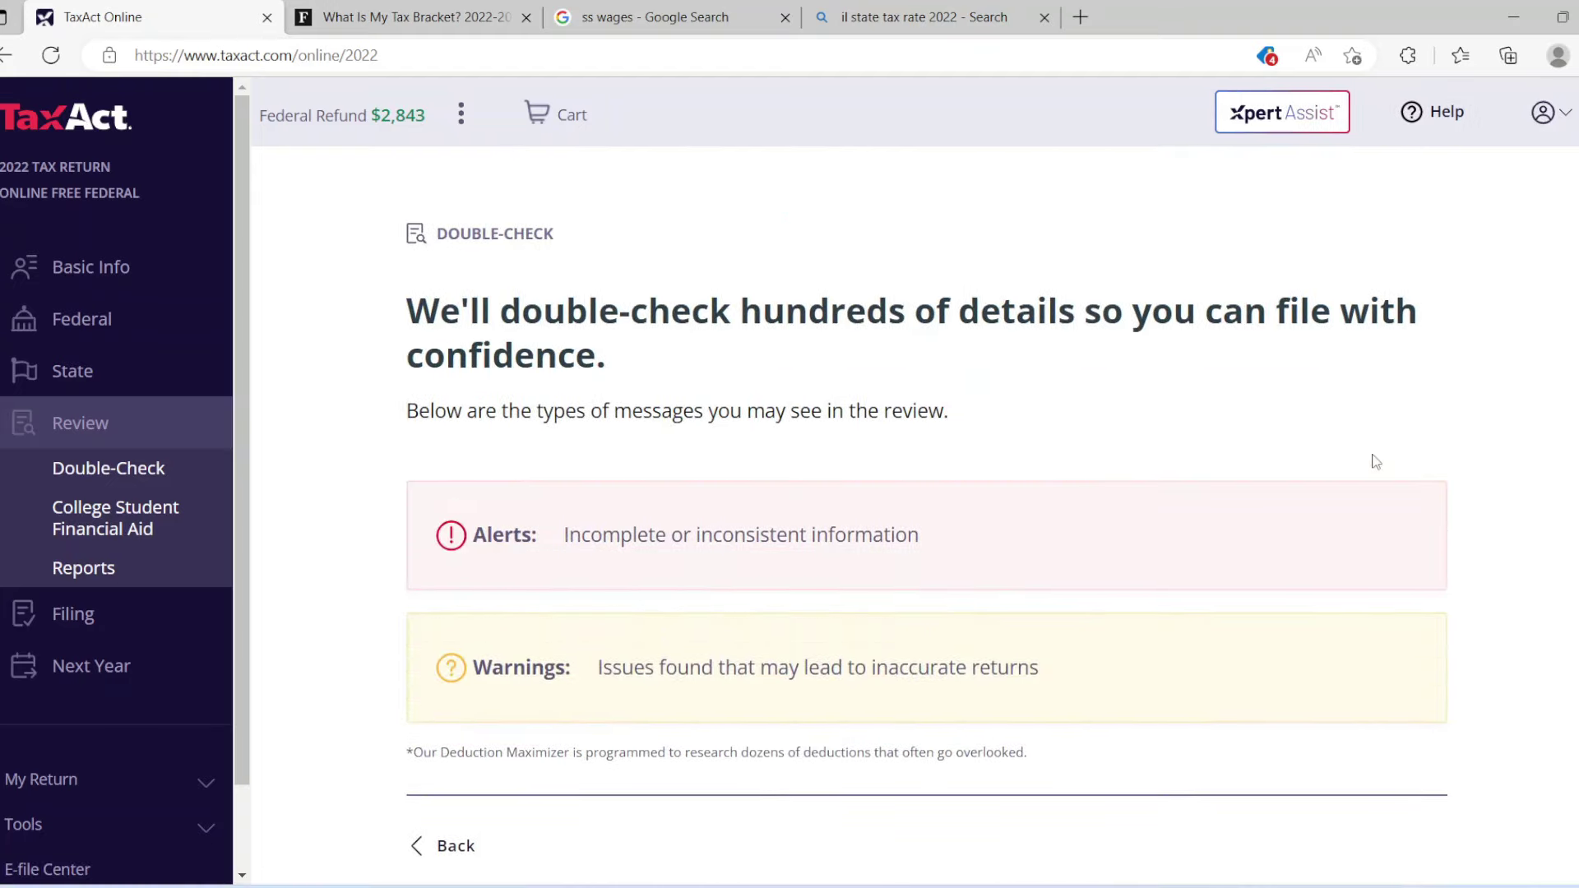
Run Double-Check (0 alerts, 0 warnings) and step past the minimum tax credit and IRA suggestions.
{"action": "scroll", "coordinate": [926, 533], "scroll_direction": "down", "scroll_amount": 2}
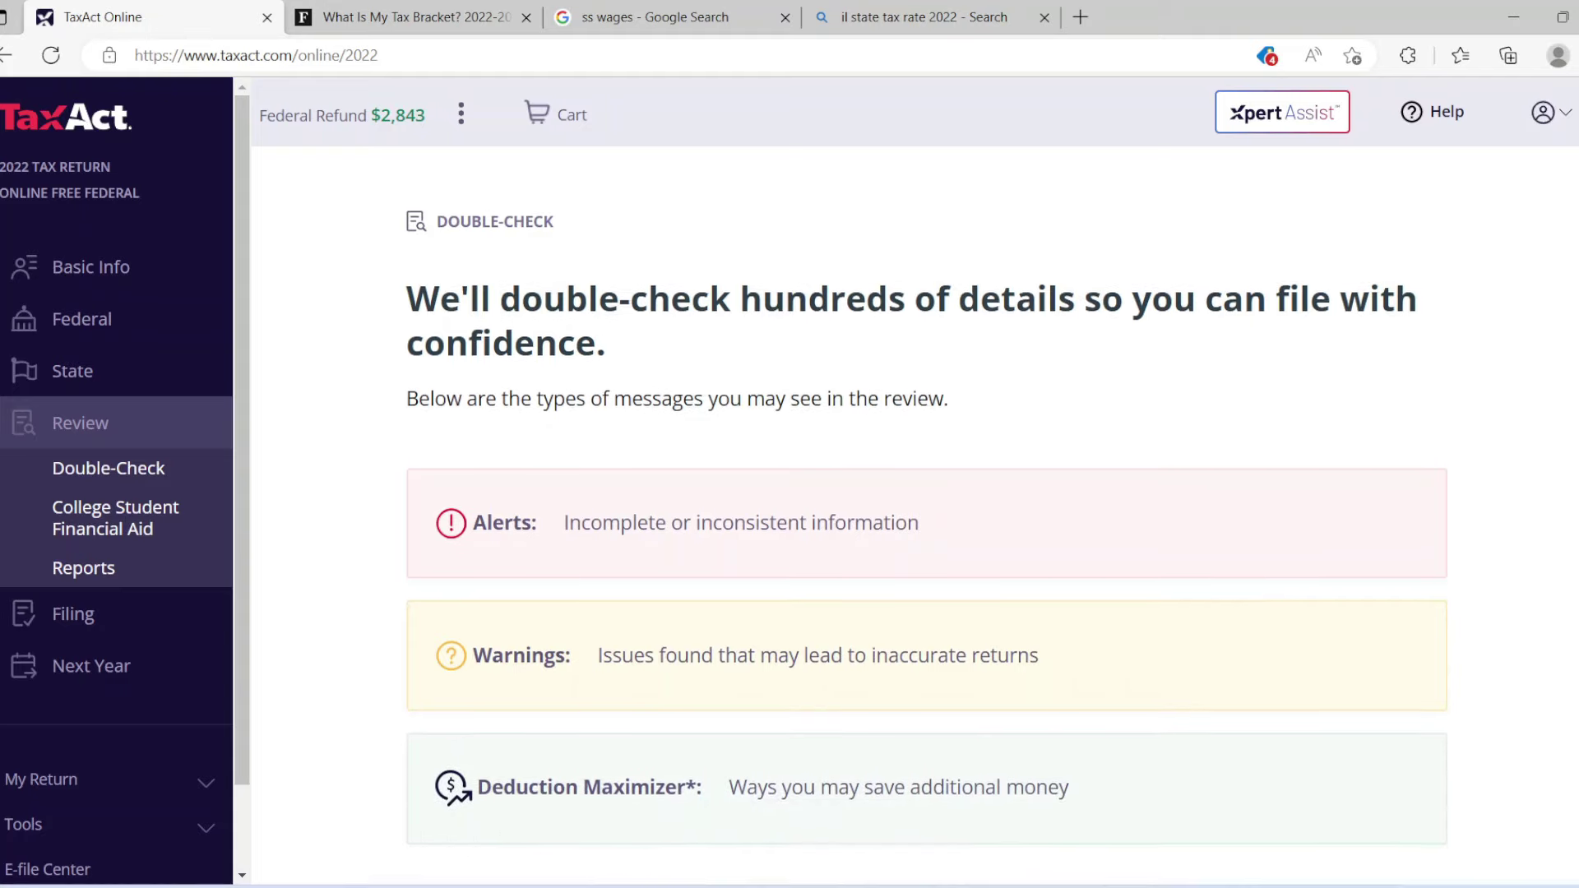
{"action": "scroll", "coordinate": [926, 533], "scroll_direction": "down", "scroll_amount": 2}
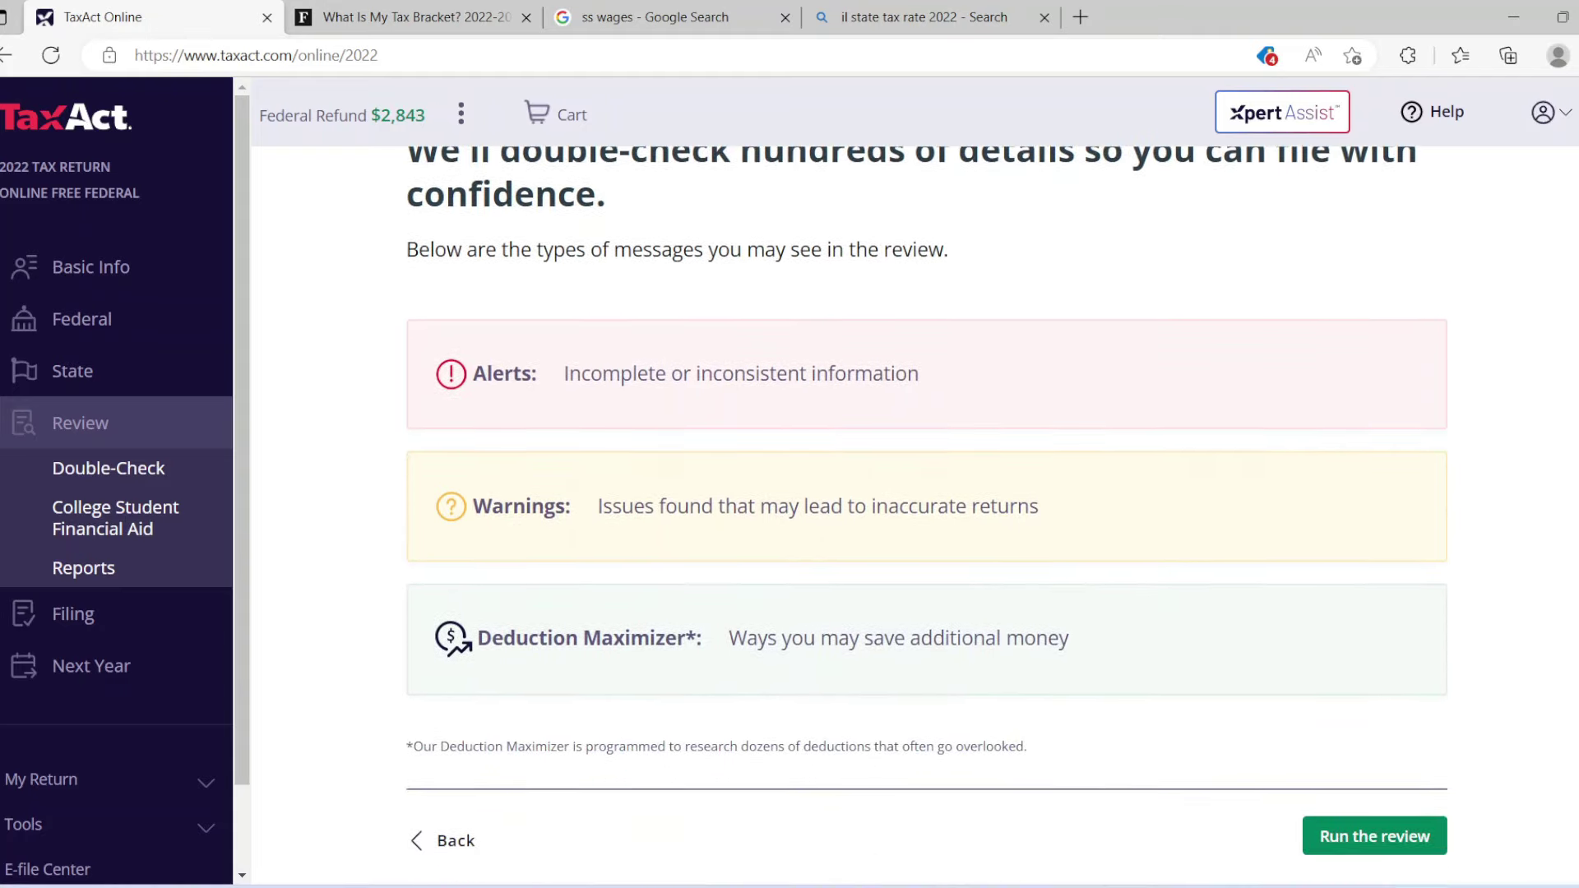
{"action": "left_click", "coordinate": [1389, 778]}
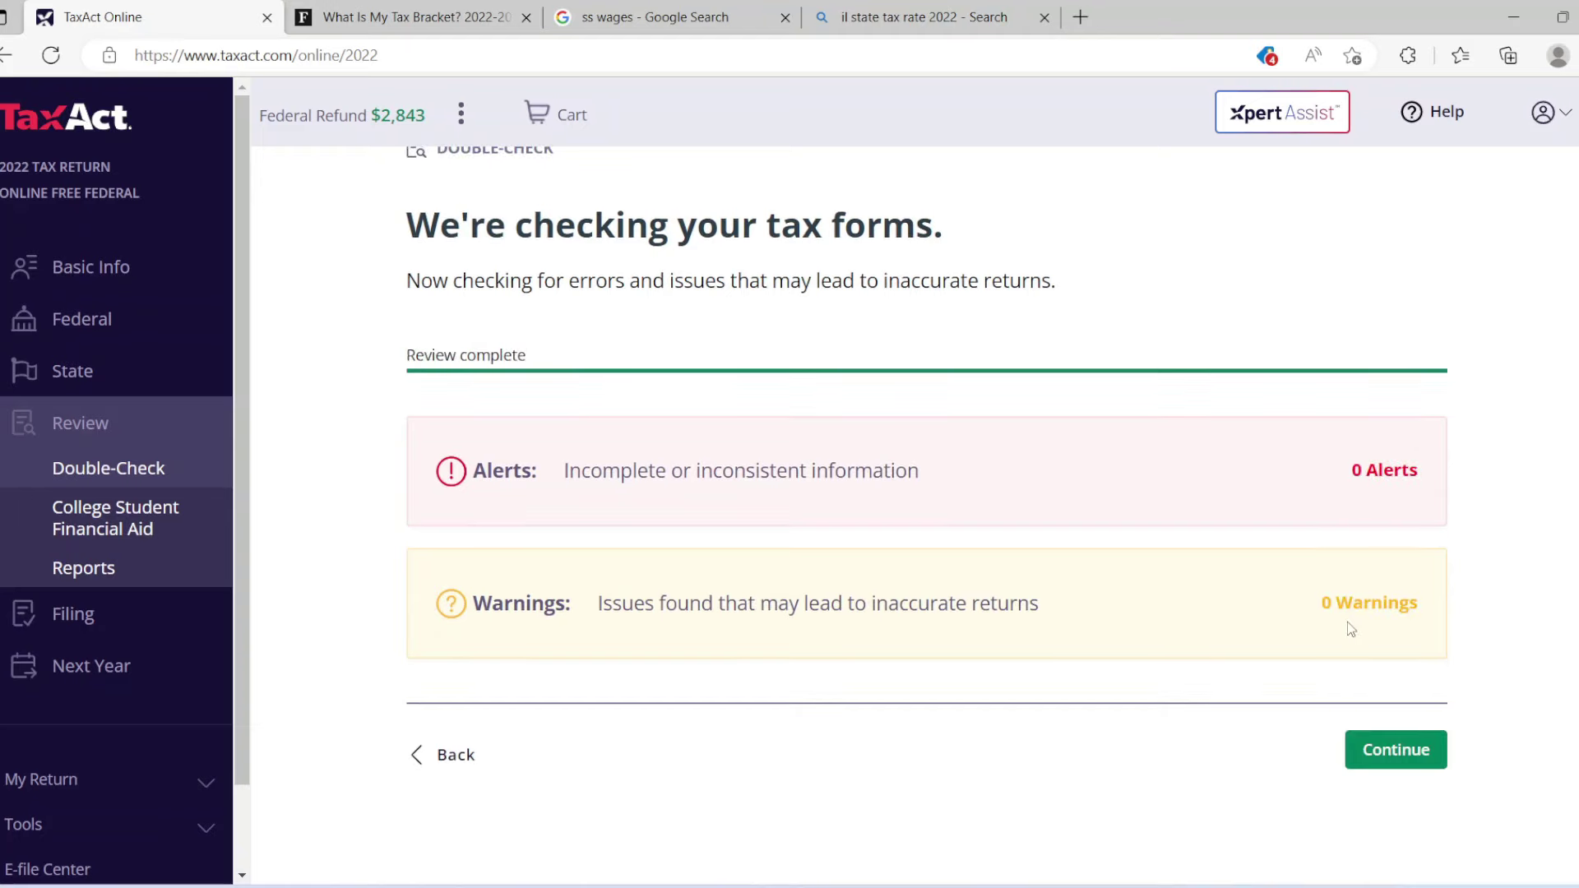
{"action": "left_click", "coordinate": [1378, 755]}
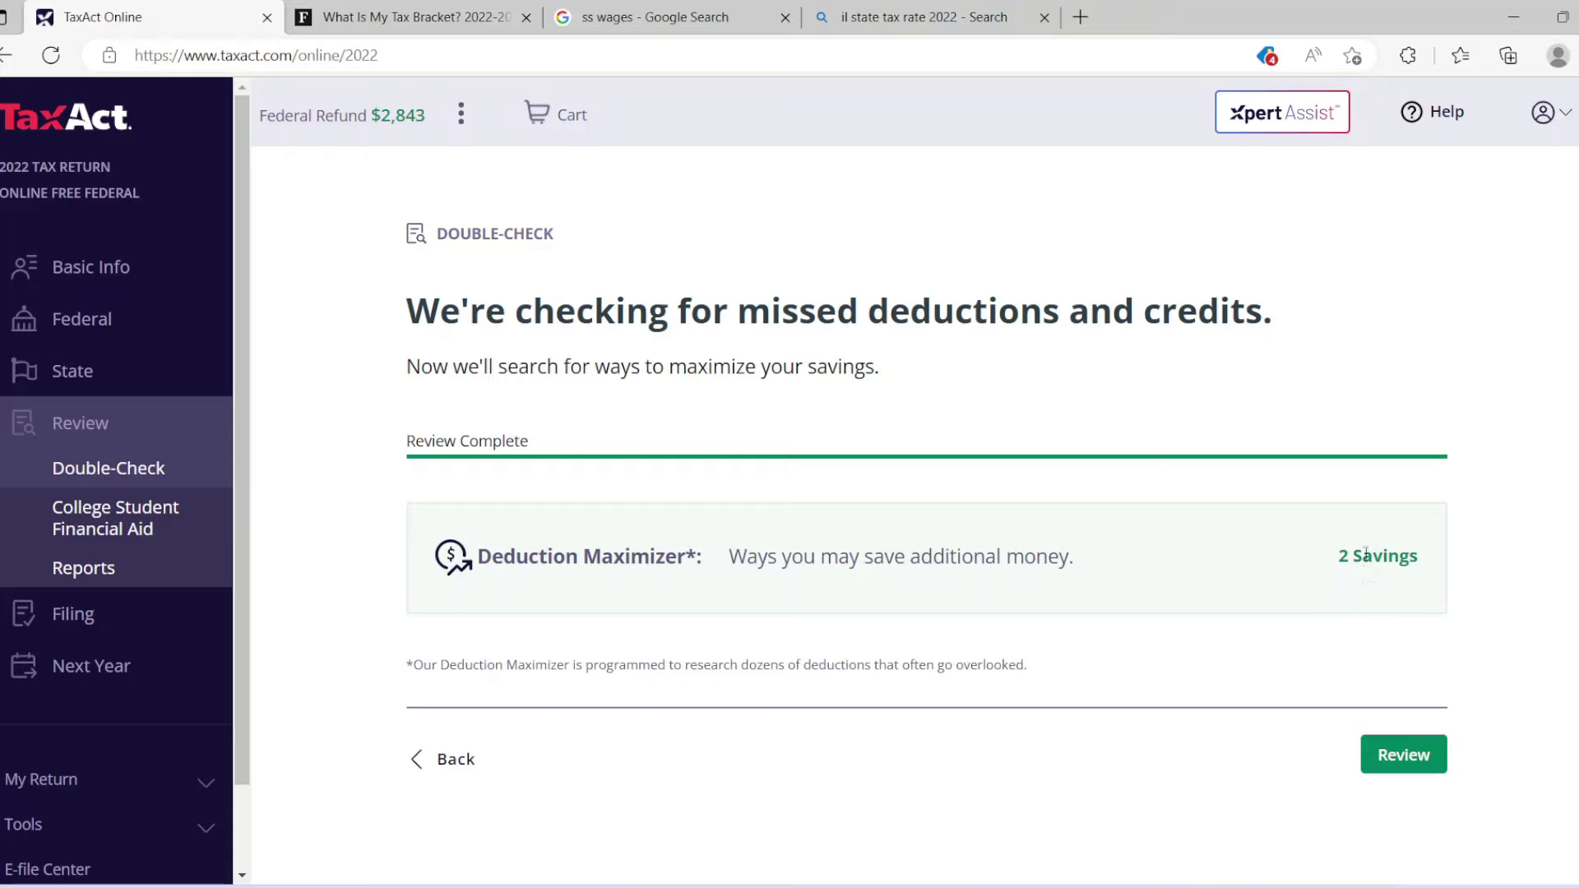
{"action": "left_click", "coordinate": [1415, 753]}
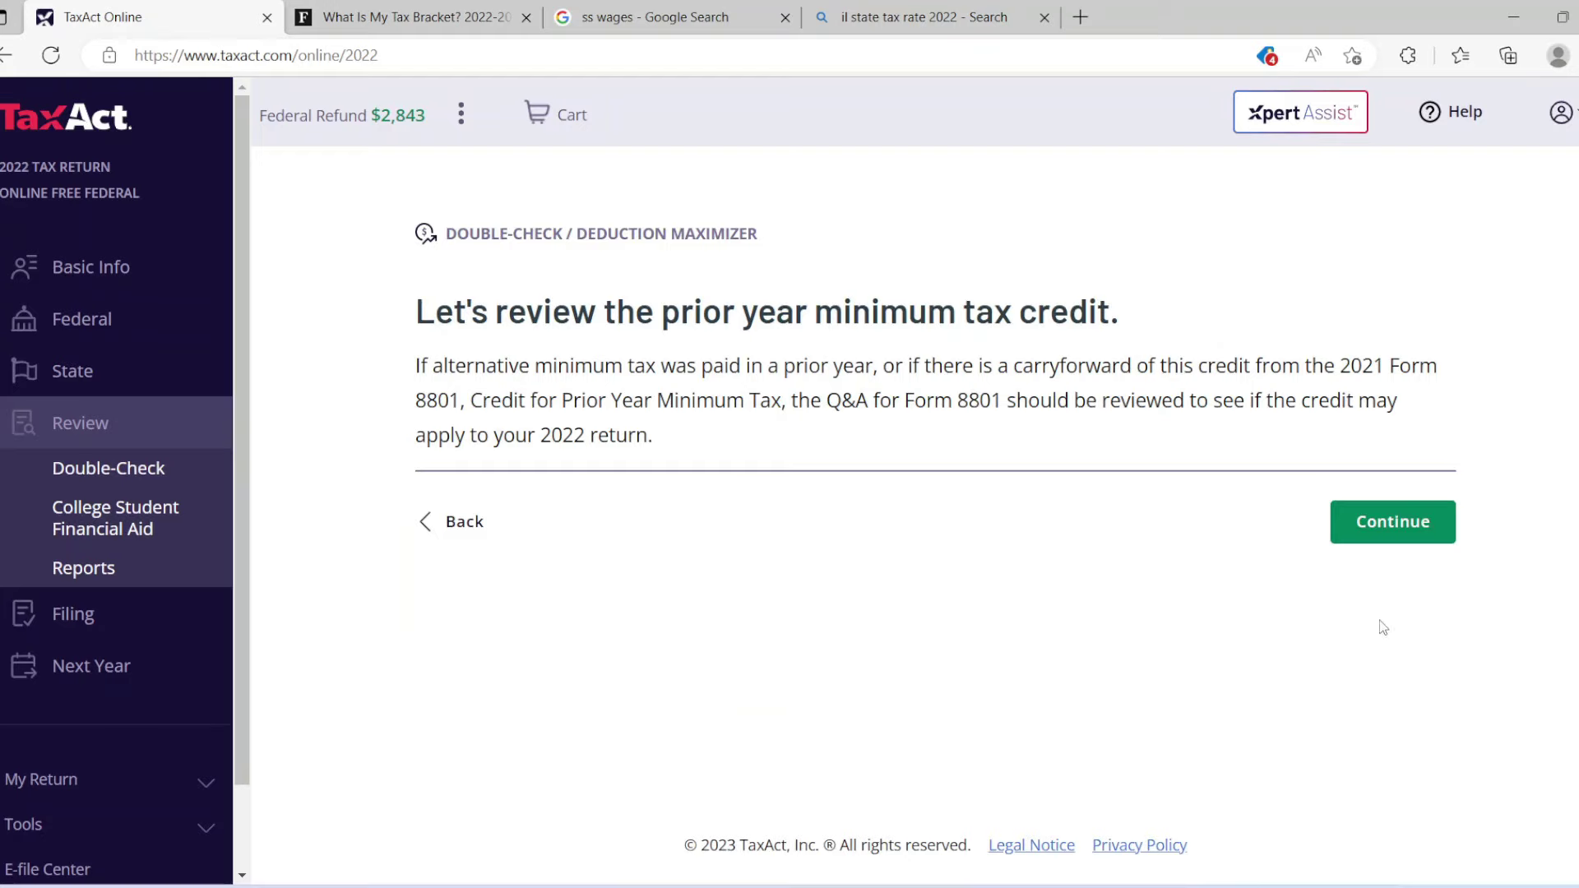
{"action": "left_click", "coordinate": [1383, 549]}
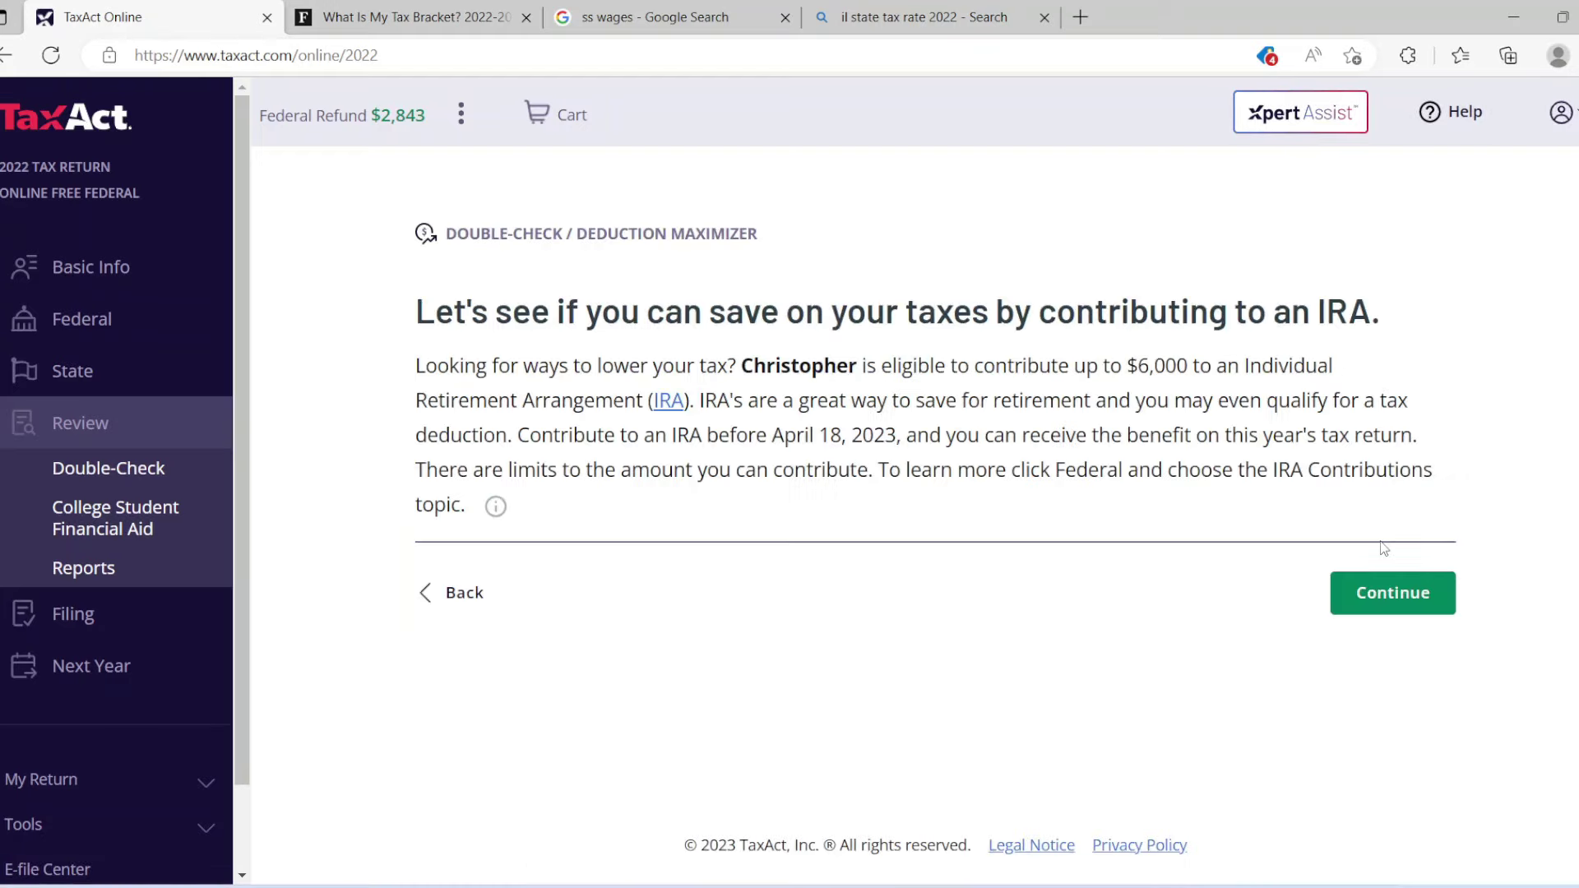
{"action": "left_click", "coordinate": [1395, 588]}
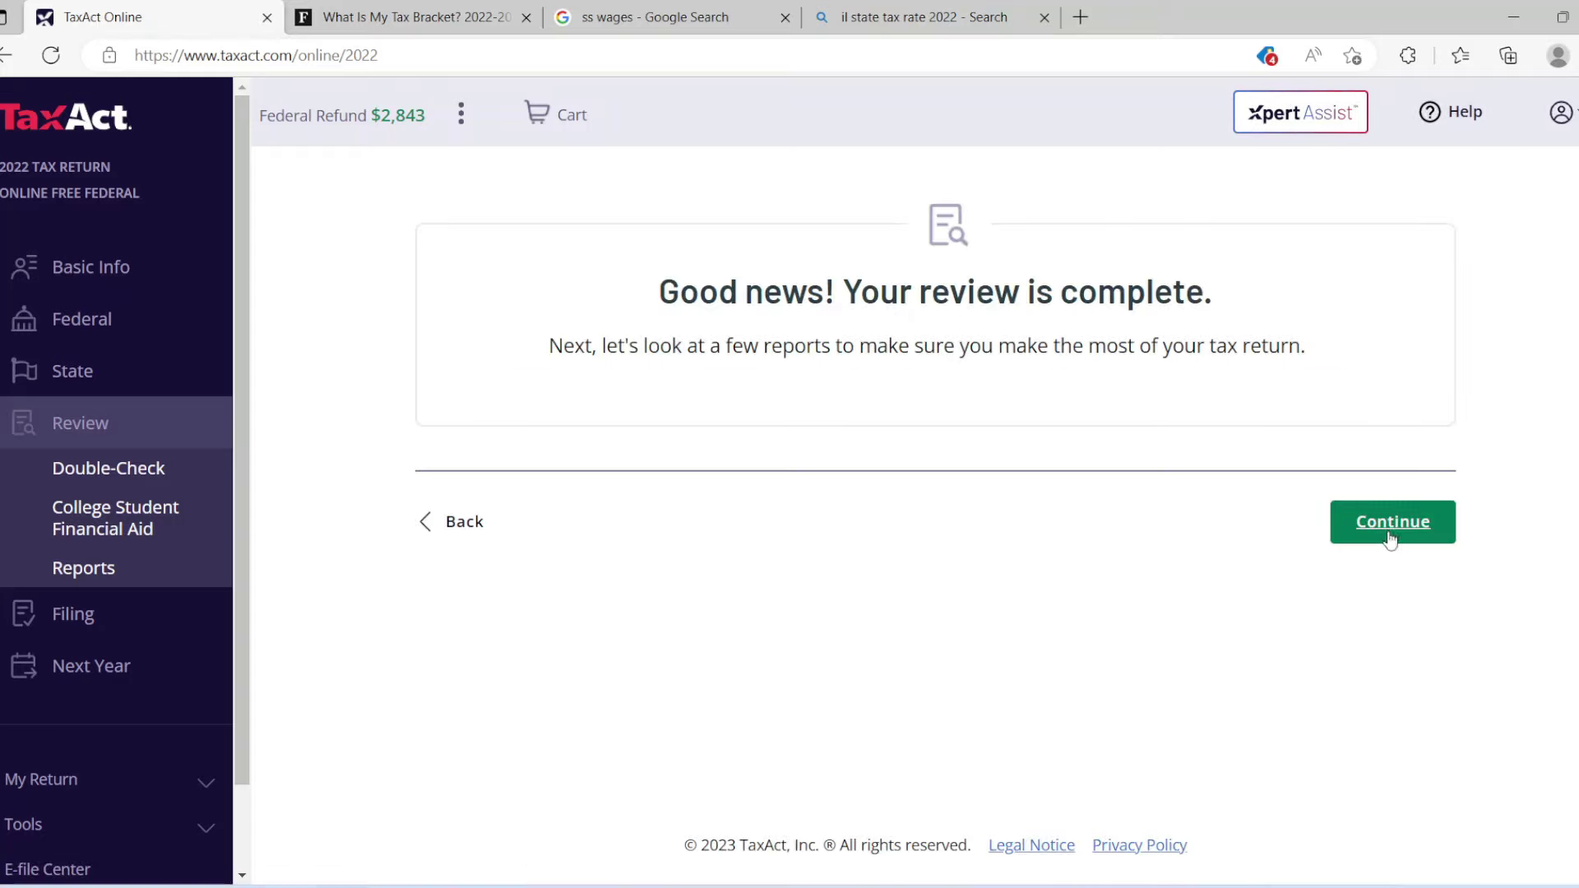
{"action": "left_click", "coordinate": [1390, 530]}
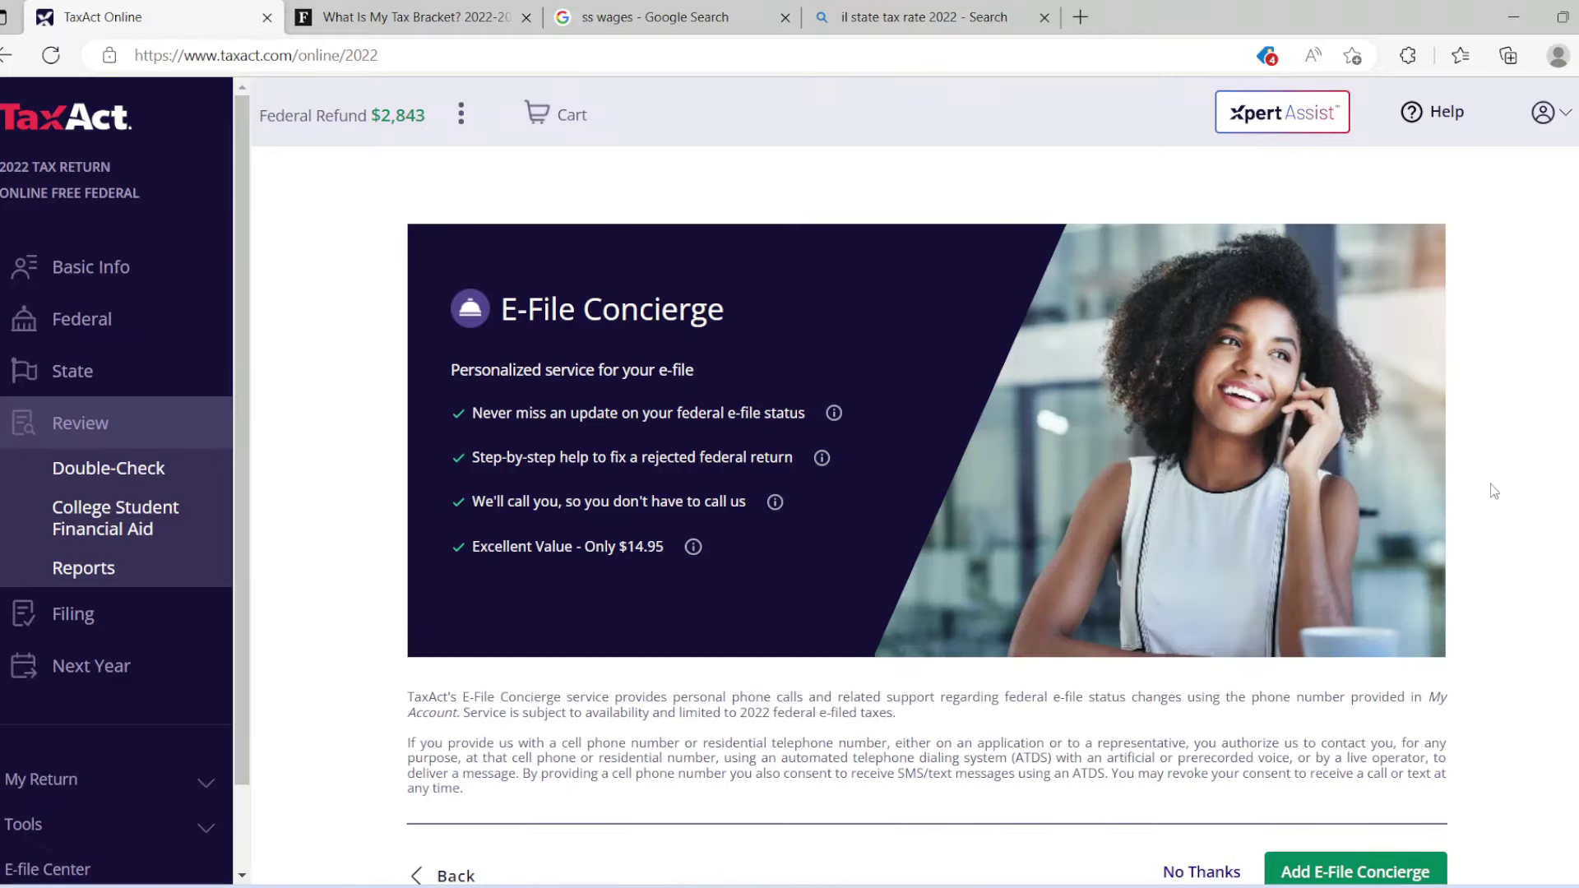
Decline the E-File Concierge, Audit Defense, college financial aid and last-year comparison offers.
{"action": "scroll", "coordinate": [1316, 686], "scroll_direction": "down", "scroll_amount": 2}
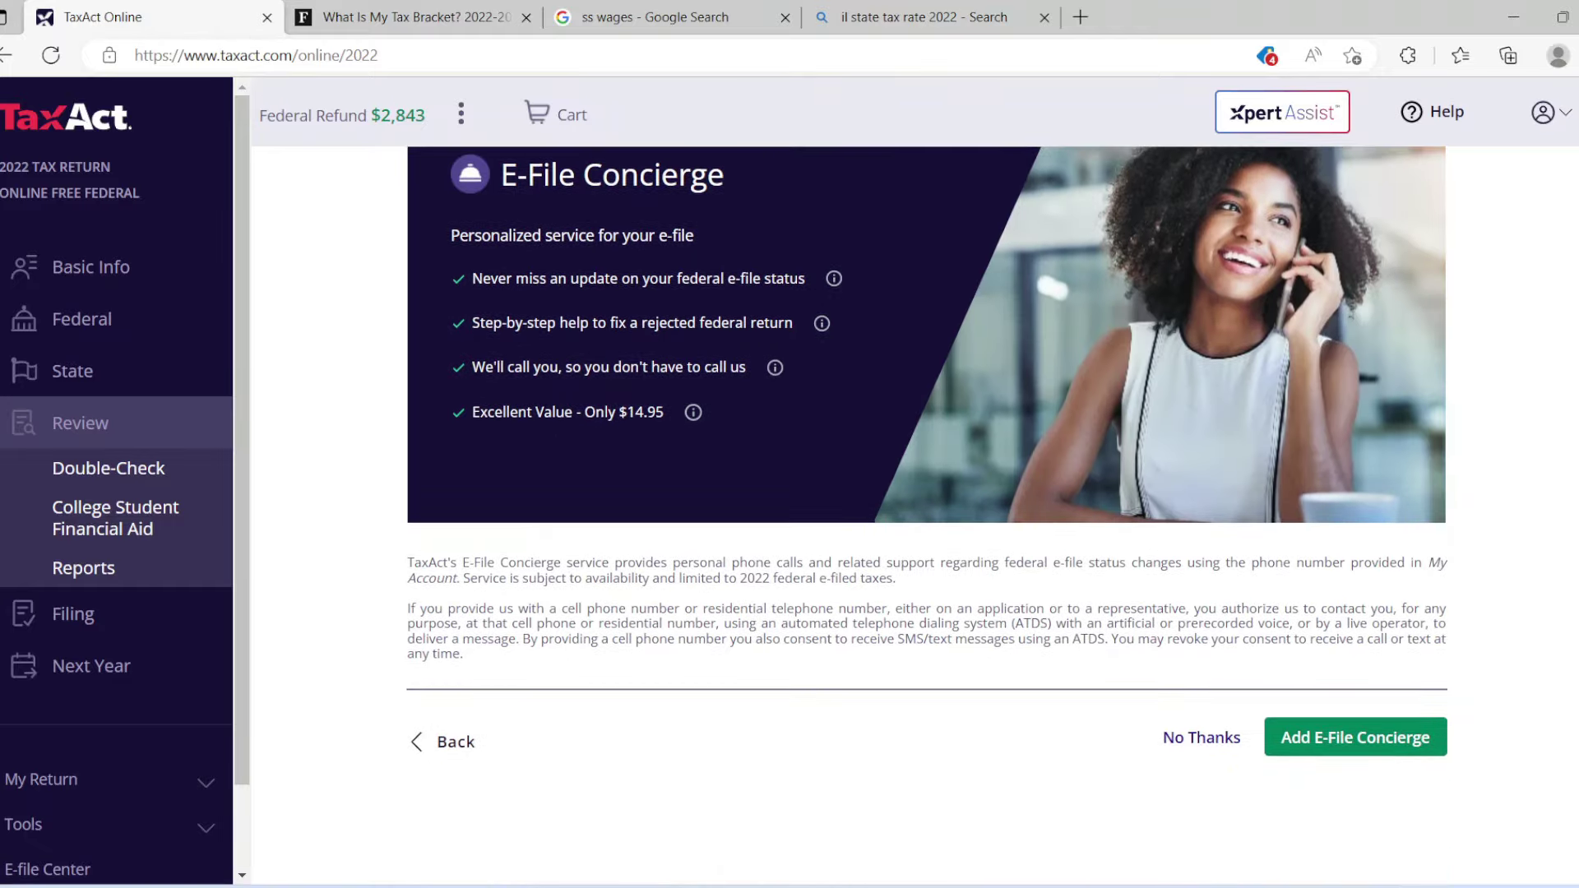
{"action": "left_click", "coordinate": [1201, 740]}
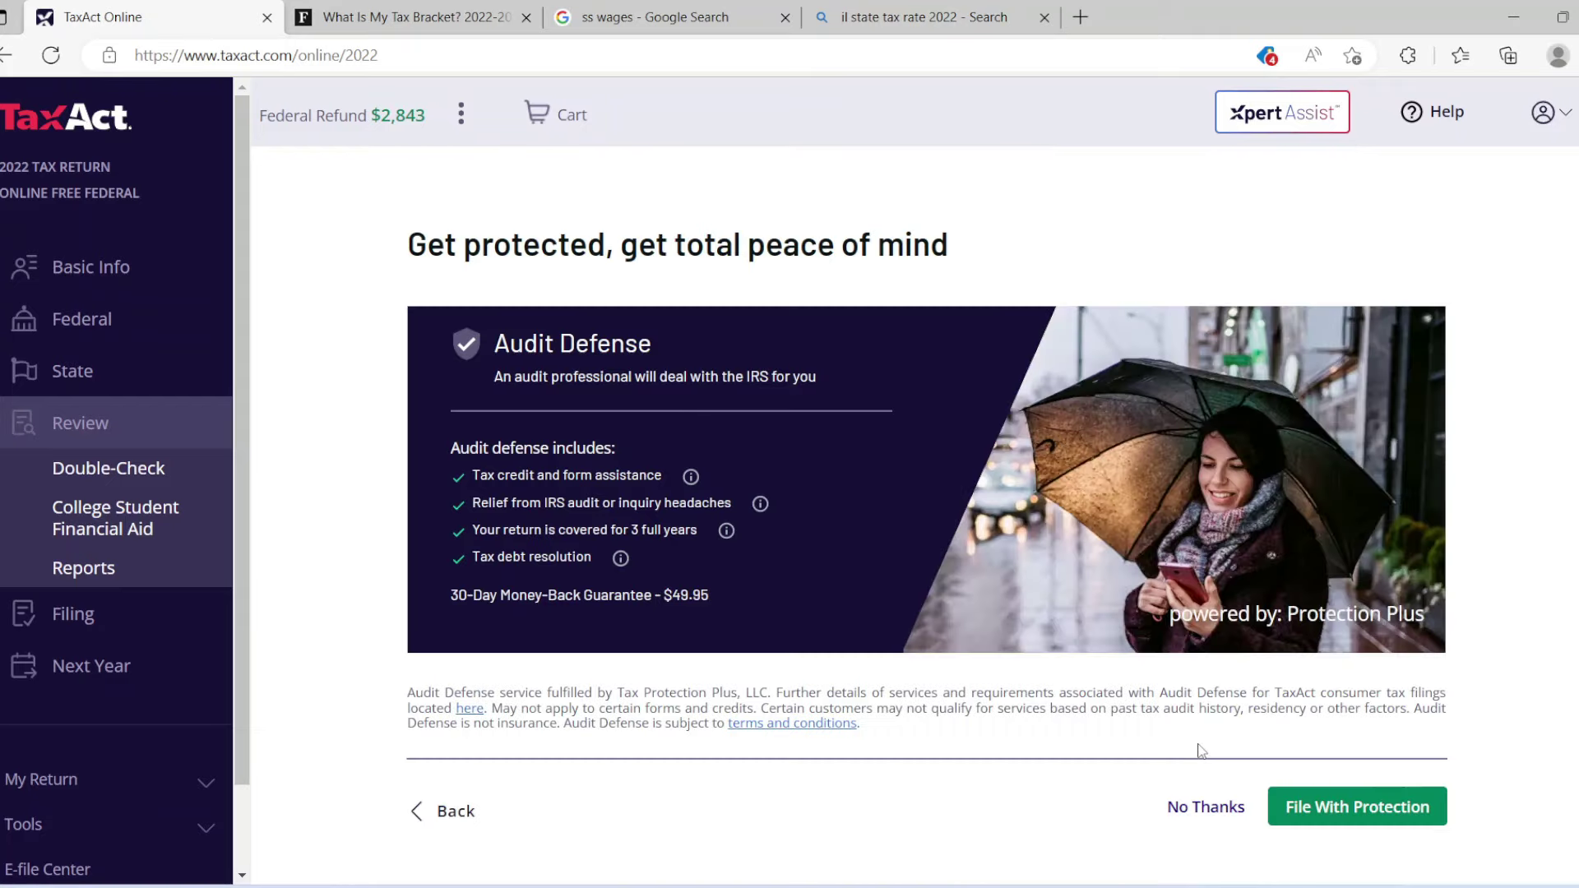
{"action": "left_click", "coordinate": [1213, 810]}
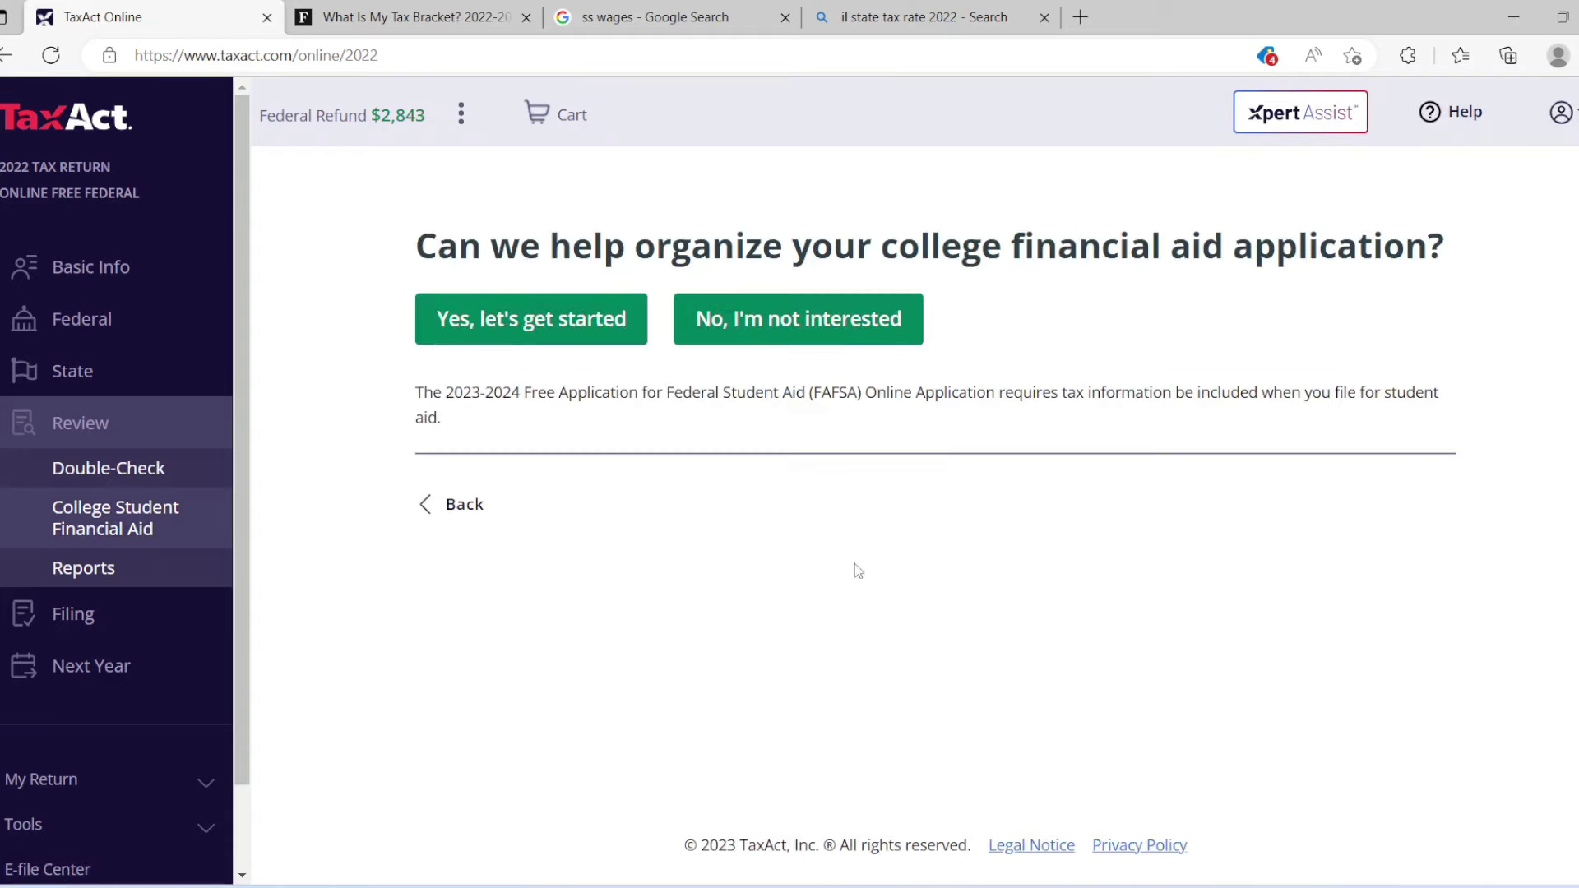
{"action": "left_click", "coordinate": [773, 328]}
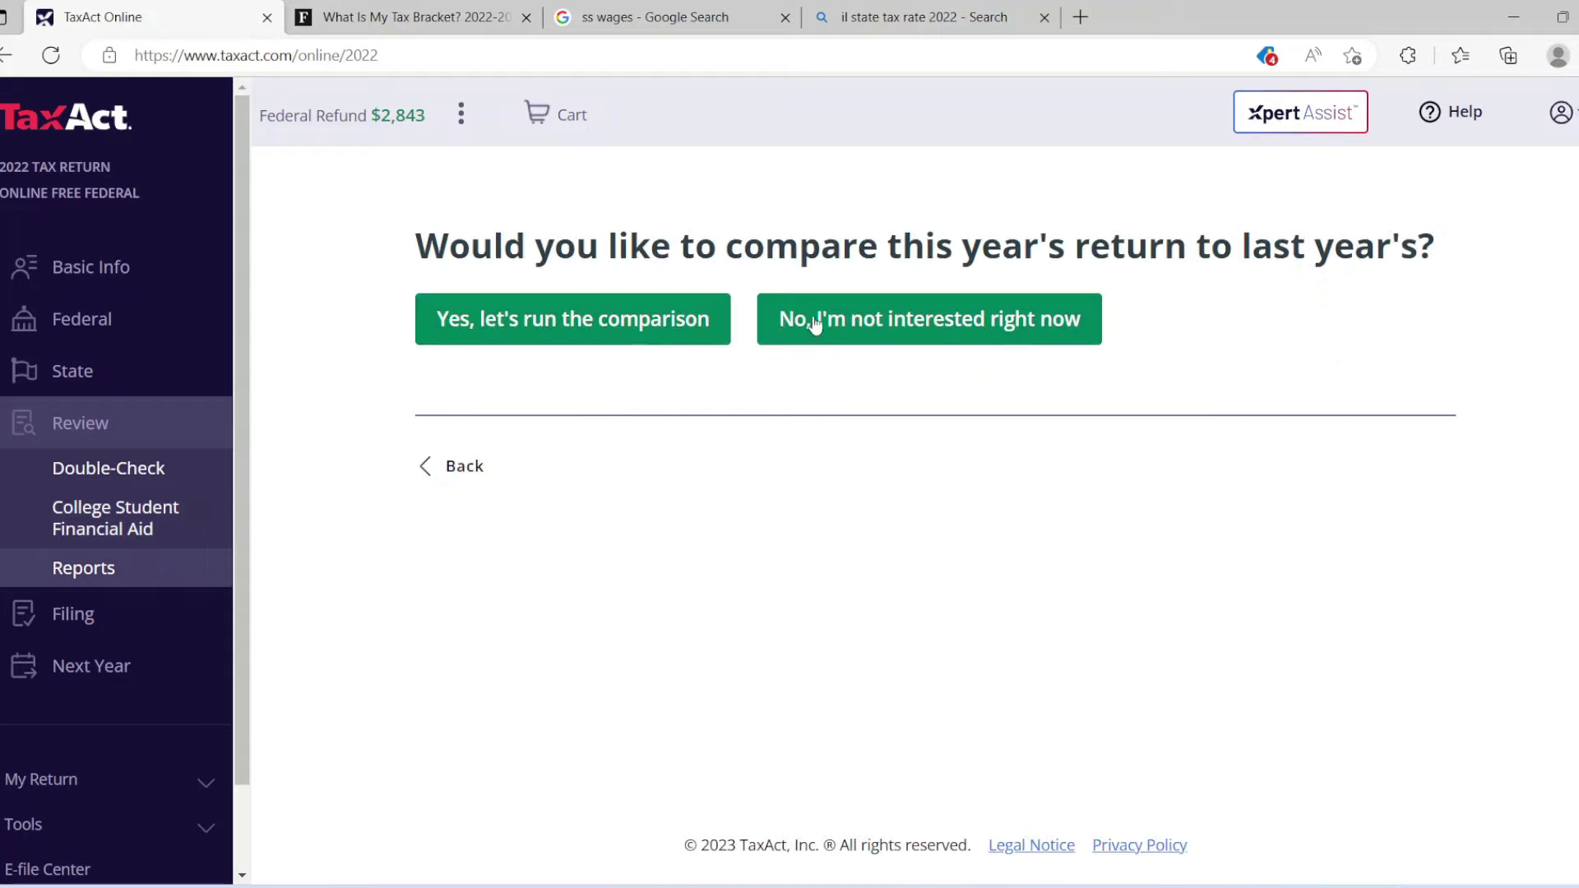
{"action": "left_click", "coordinate": [835, 325]}
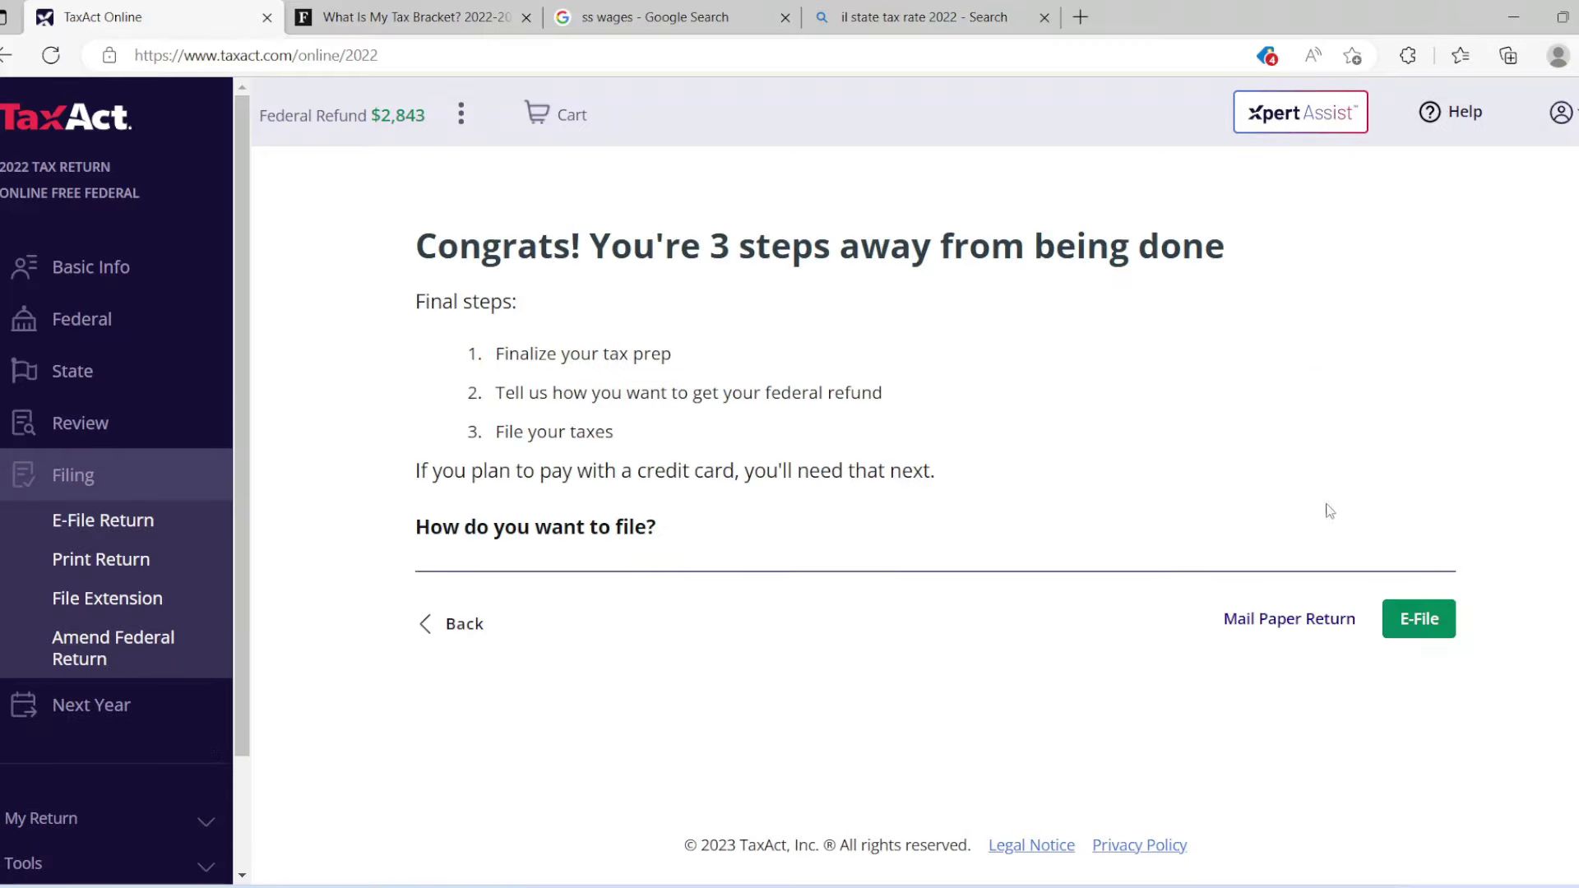
Choose to e-file and accept the free order without add-ons.
{"action": "left_click", "coordinate": [1417, 637]}
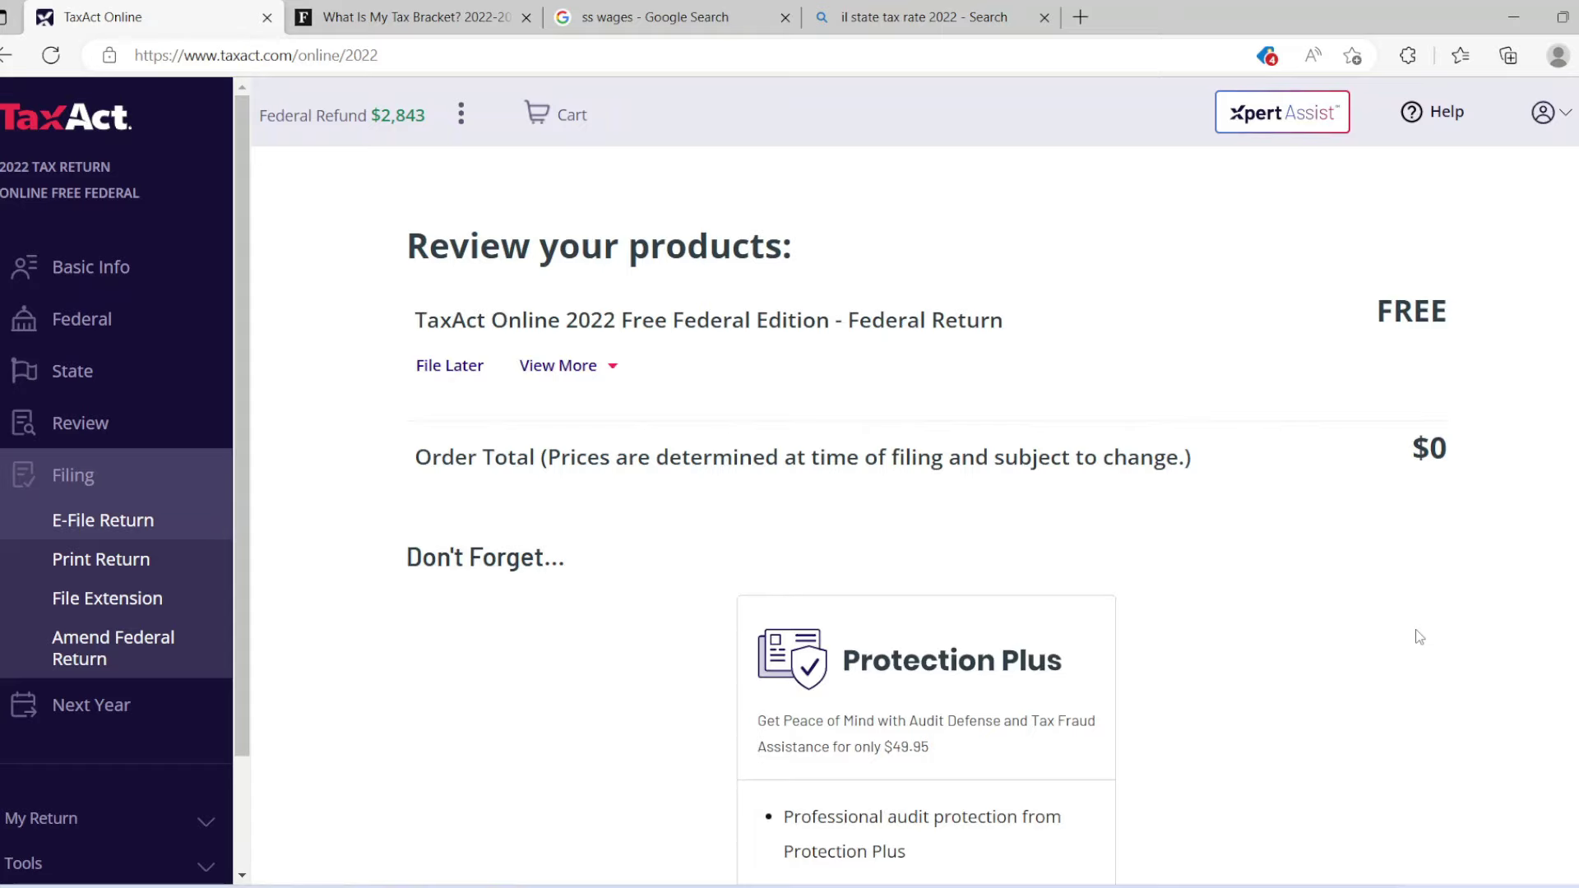
{"action": "scroll", "coordinate": [927, 543], "scroll_direction": "down", "scroll_amount": 4}
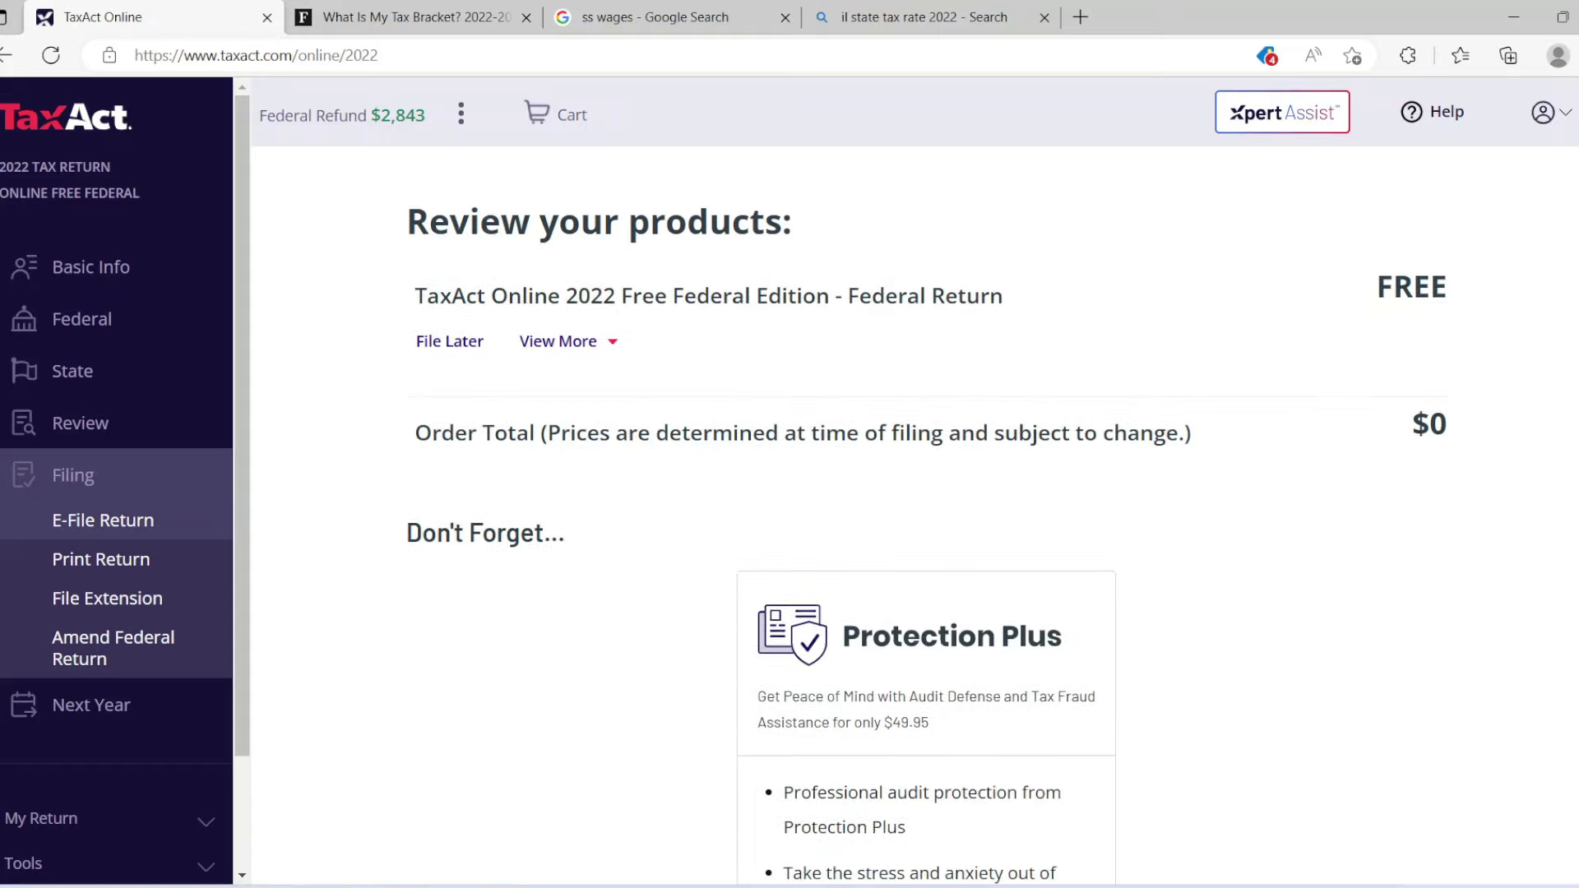
{"action": "scroll", "coordinate": [927, 510], "scroll_direction": "down", "scroll_amount": 5}
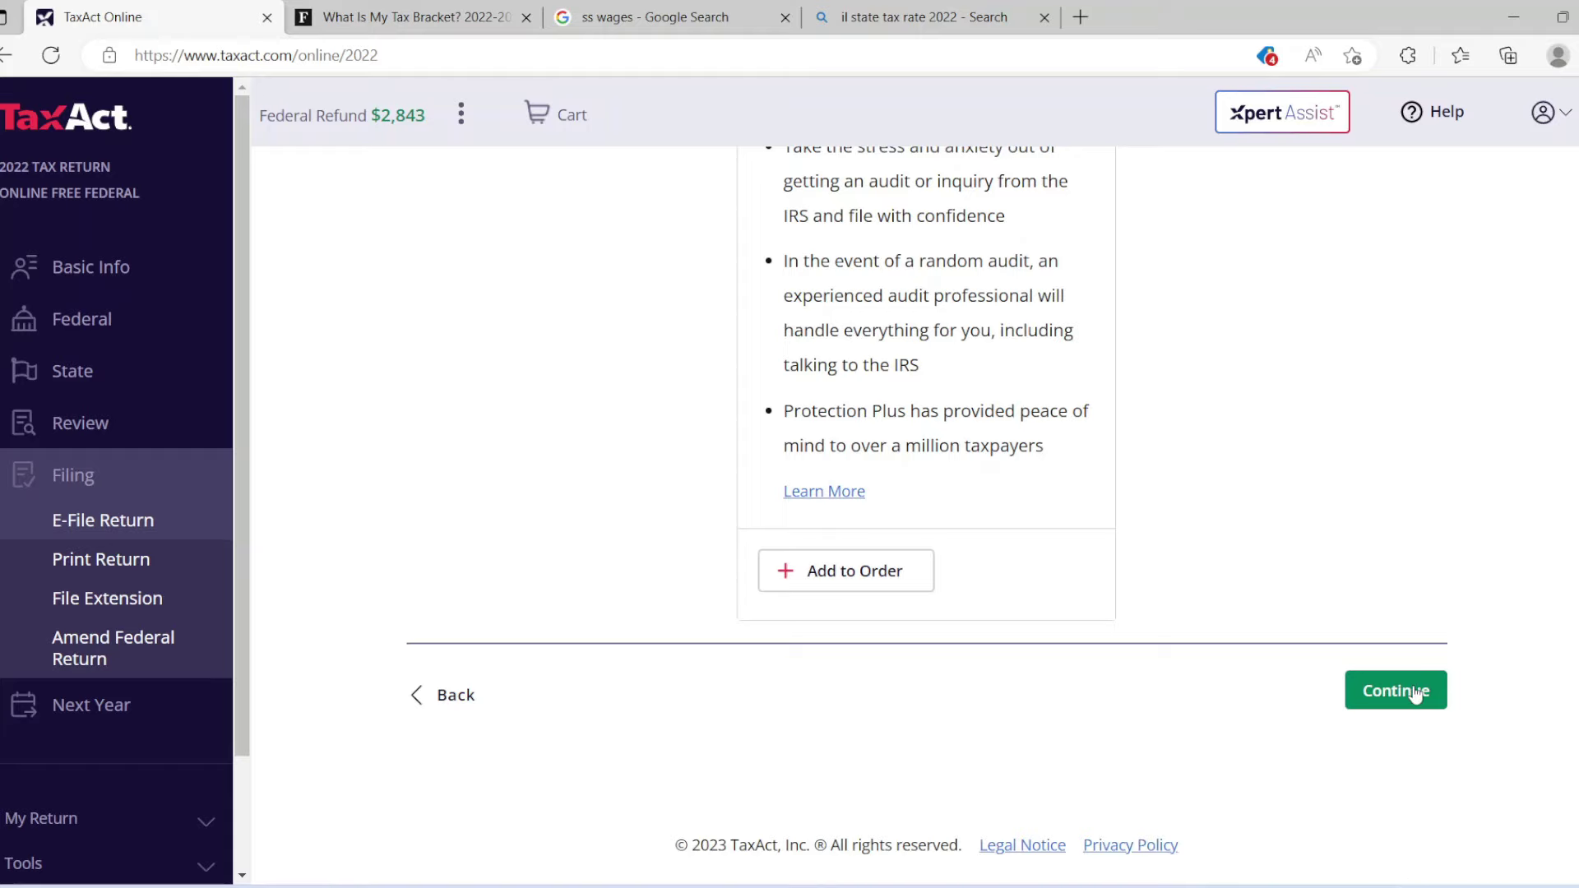
{"action": "left_click", "coordinate": [1414, 692]}
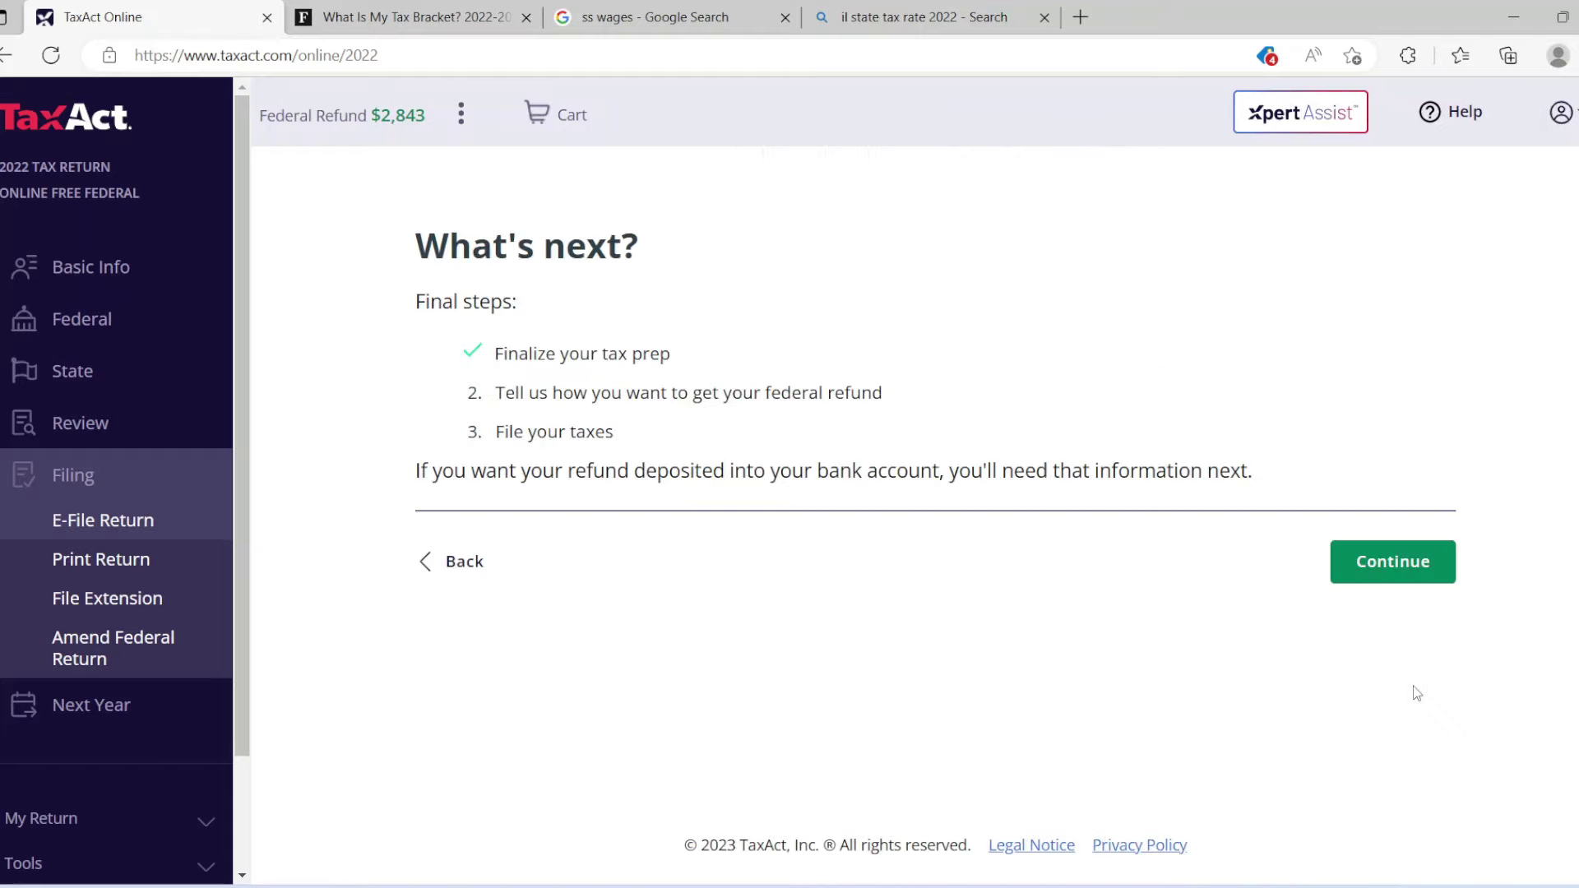
{"action": "left_click", "coordinate": [1366, 585]}
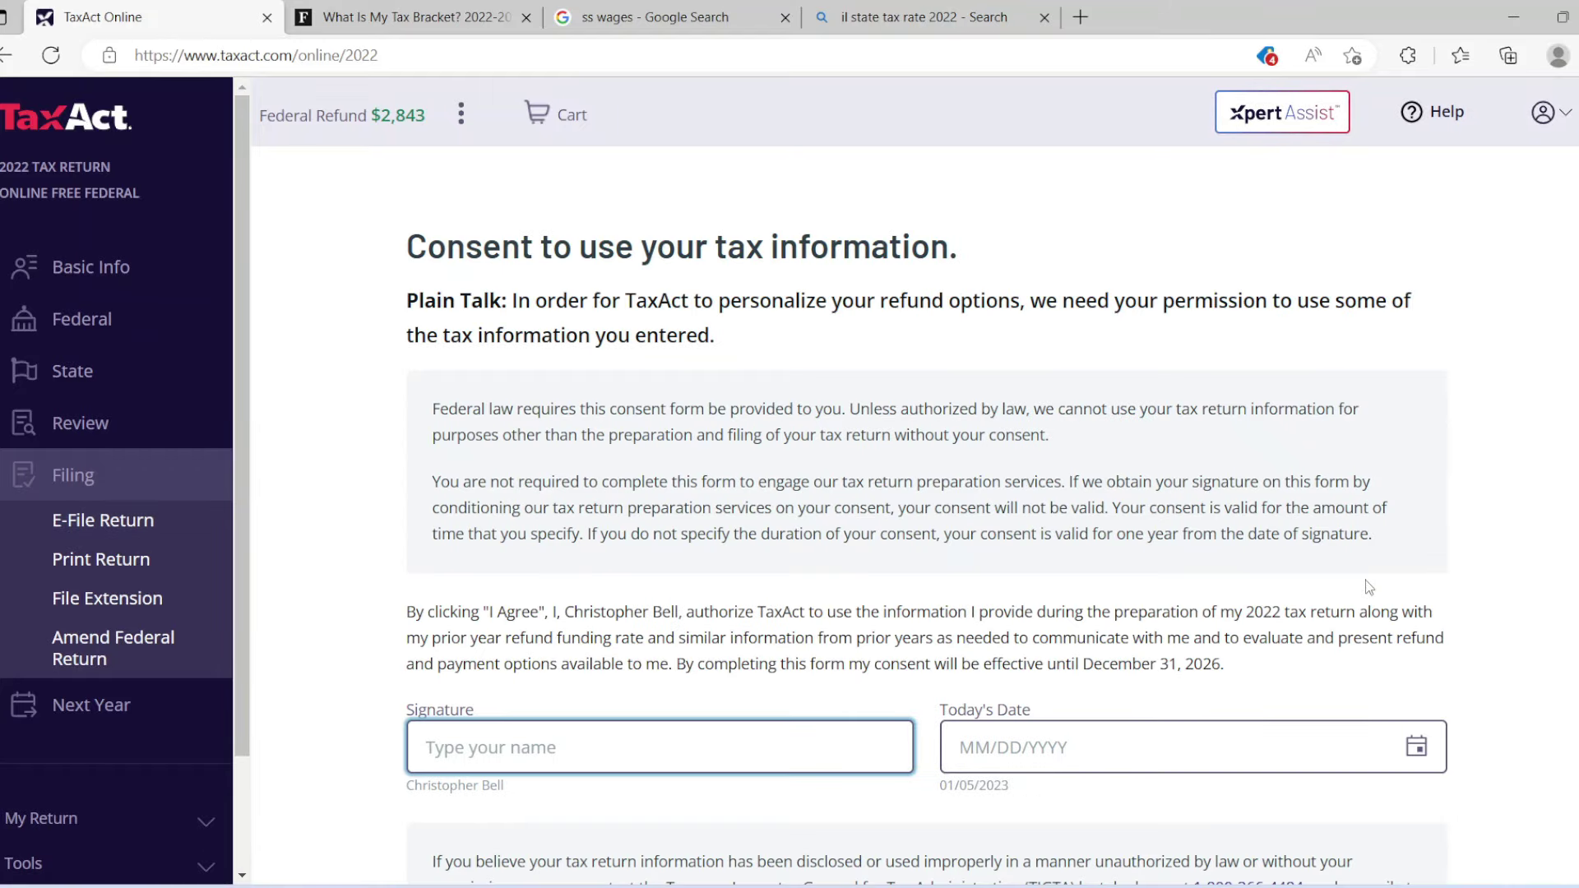
Sign the tax information consent with the taxpayer's name and a 2023 date, then agree.
{"action": "scroll", "coordinate": [925, 547], "scroll_direction": "down", "scroll_amount": 3}
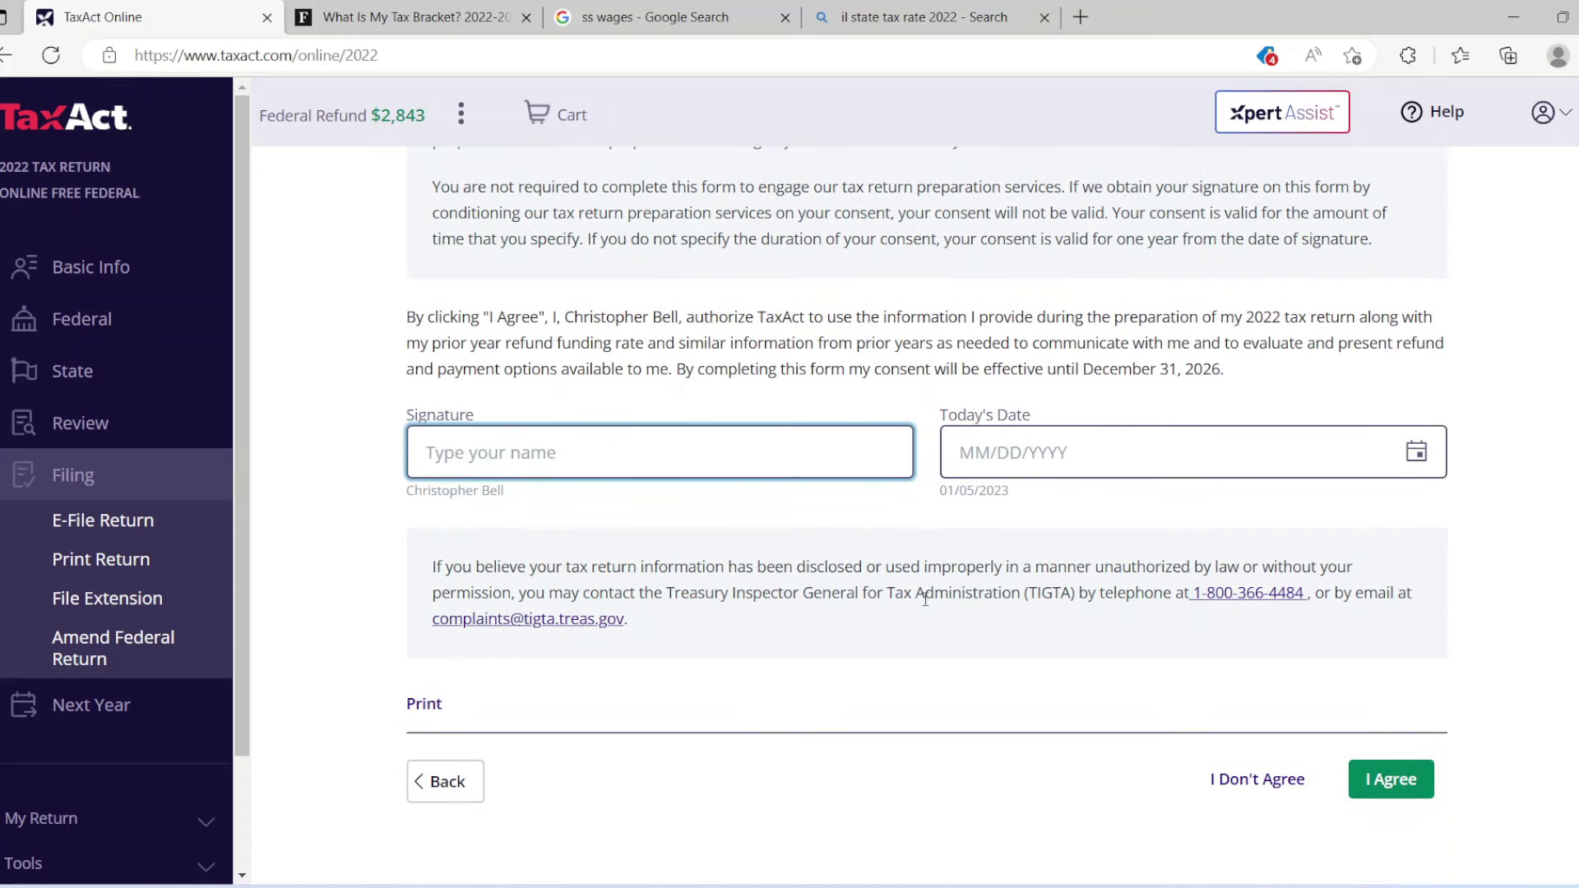
{"action": "left_click", "coordinate": [805, 460]}
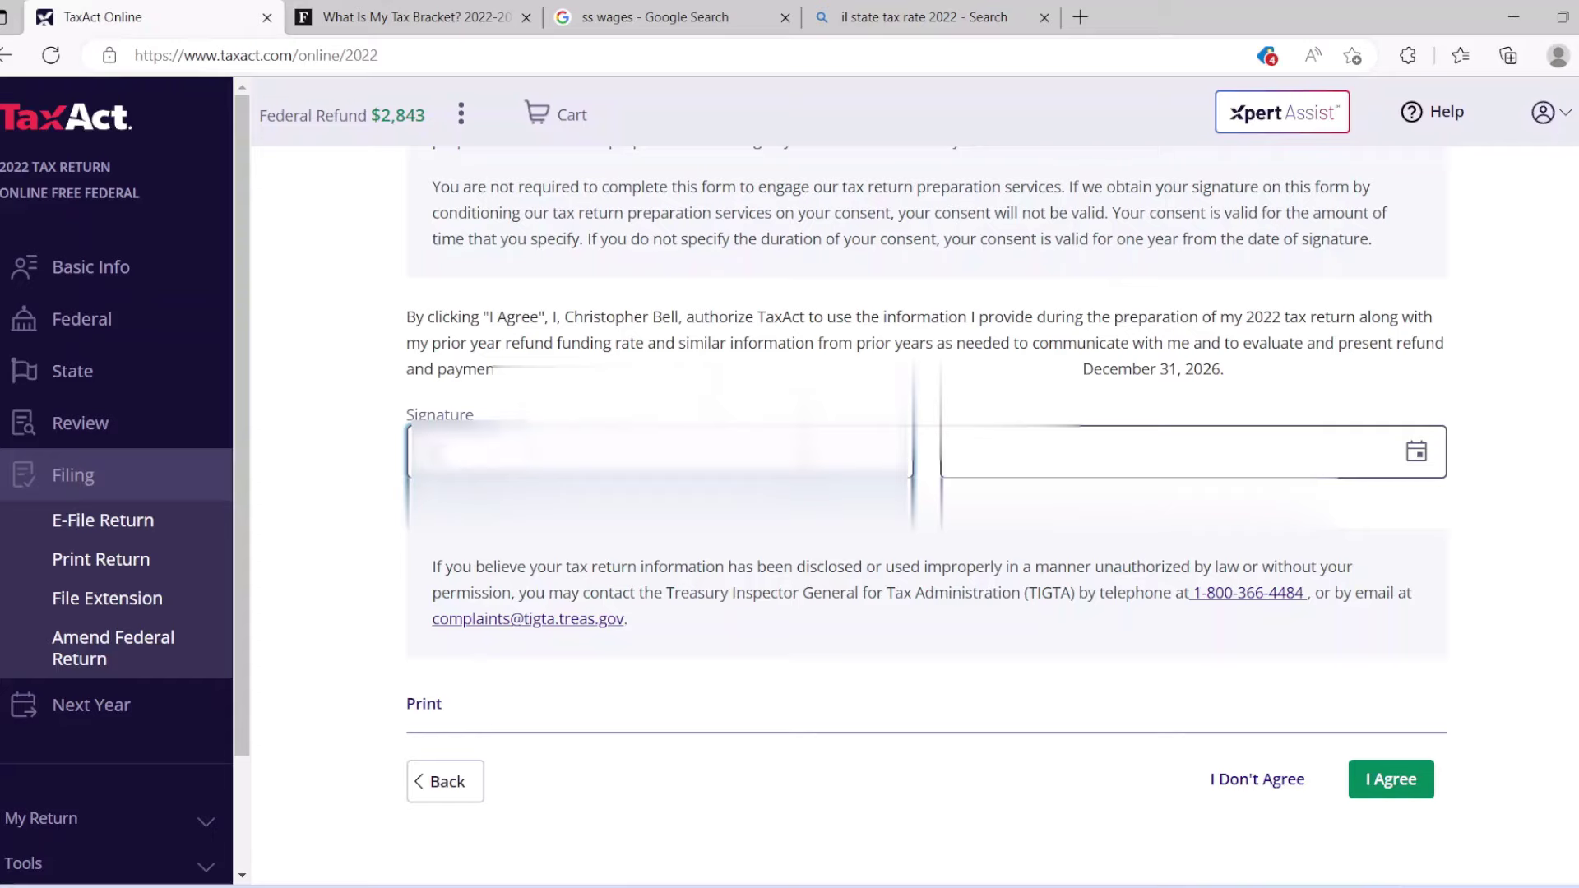
{"action": "type", "text": "Christopher"}
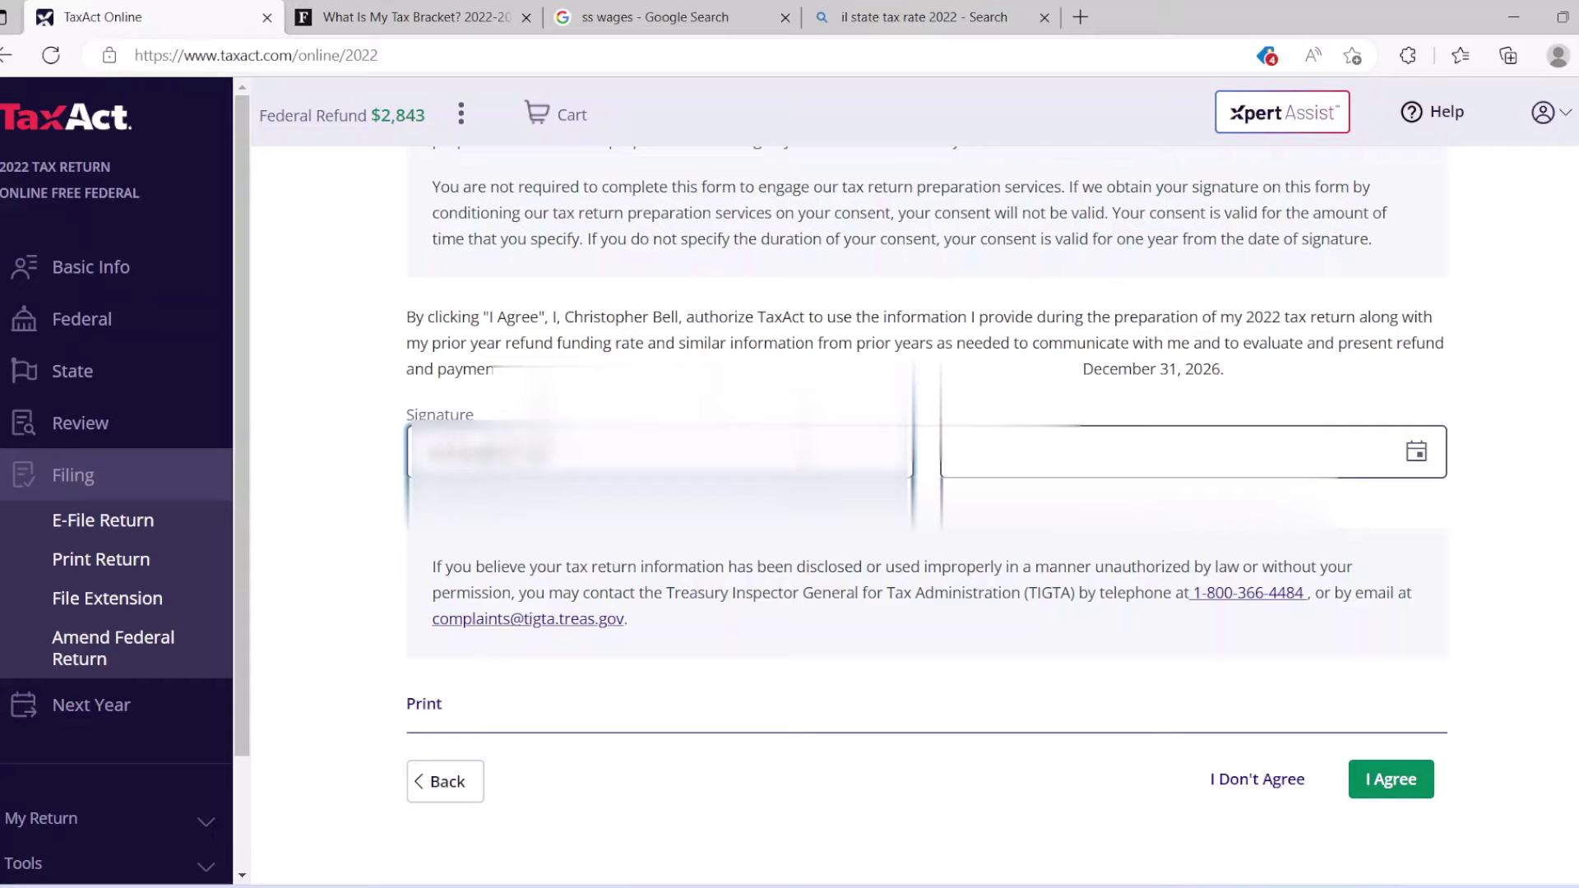
{"action": "left_click", "coordinate": [969, 452]}
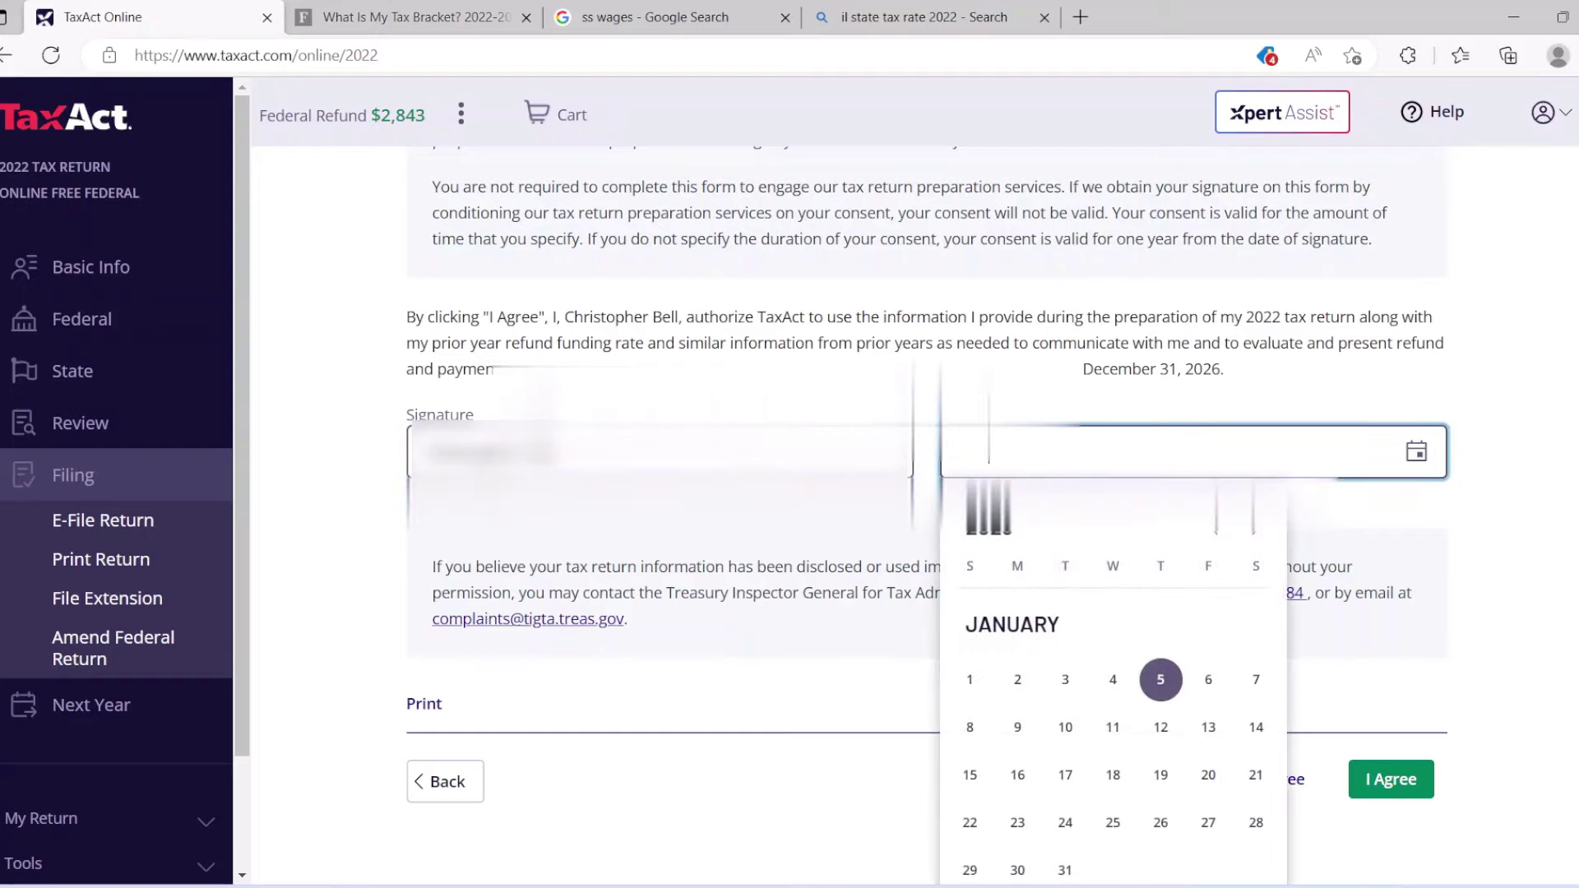
{"action": "type", "text": "2023"}
{"action": "left_click", "coordinate": [1469, 775]}
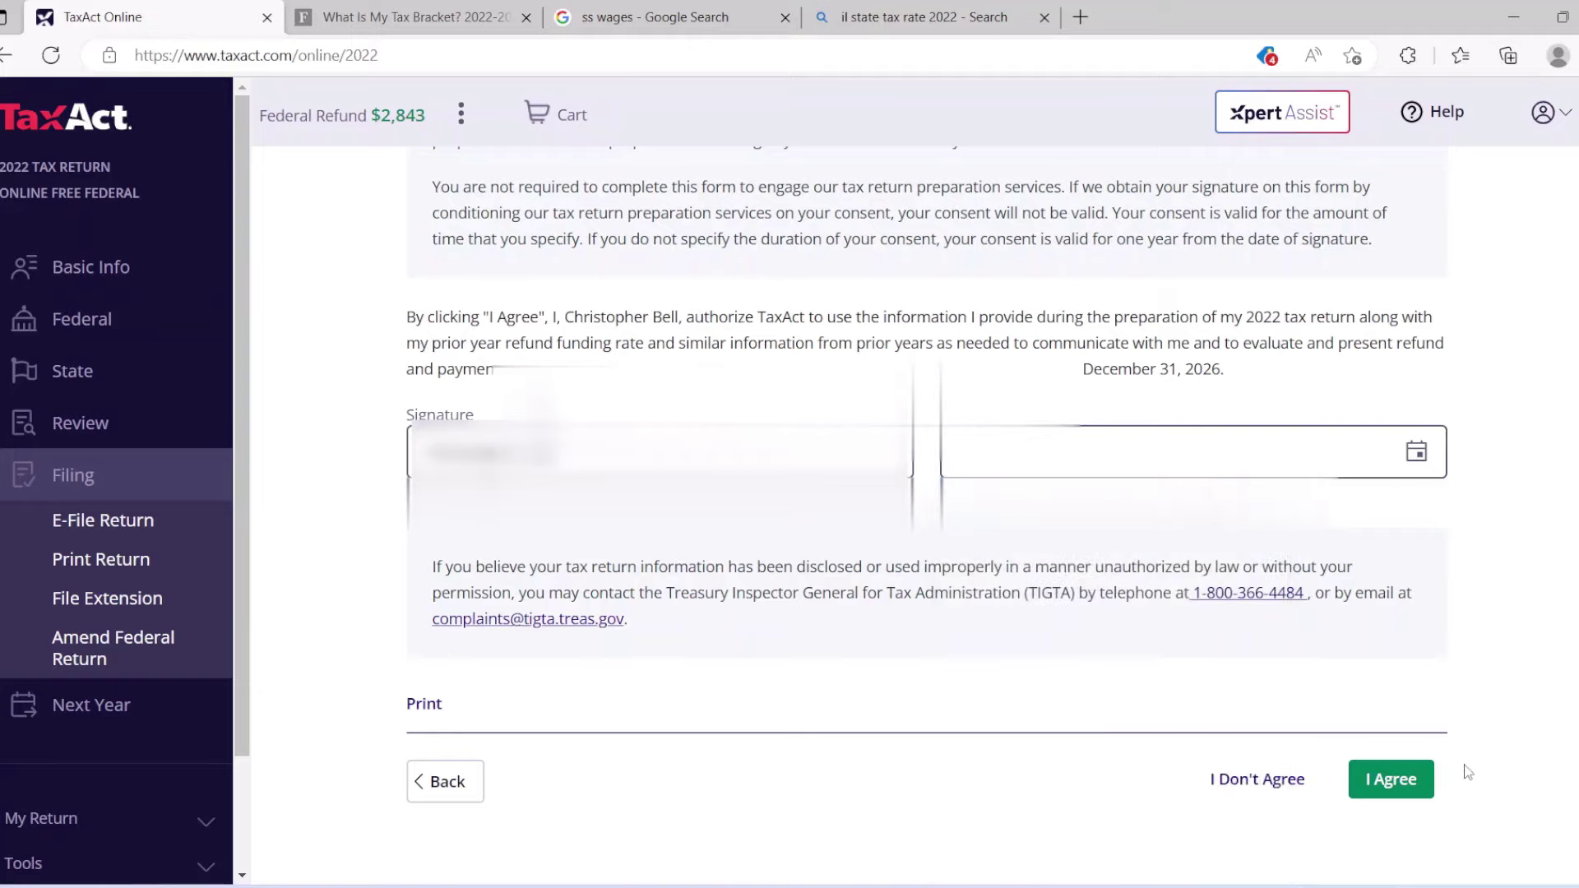
{"action": "left_click", "coordinate": [1400, 785]}
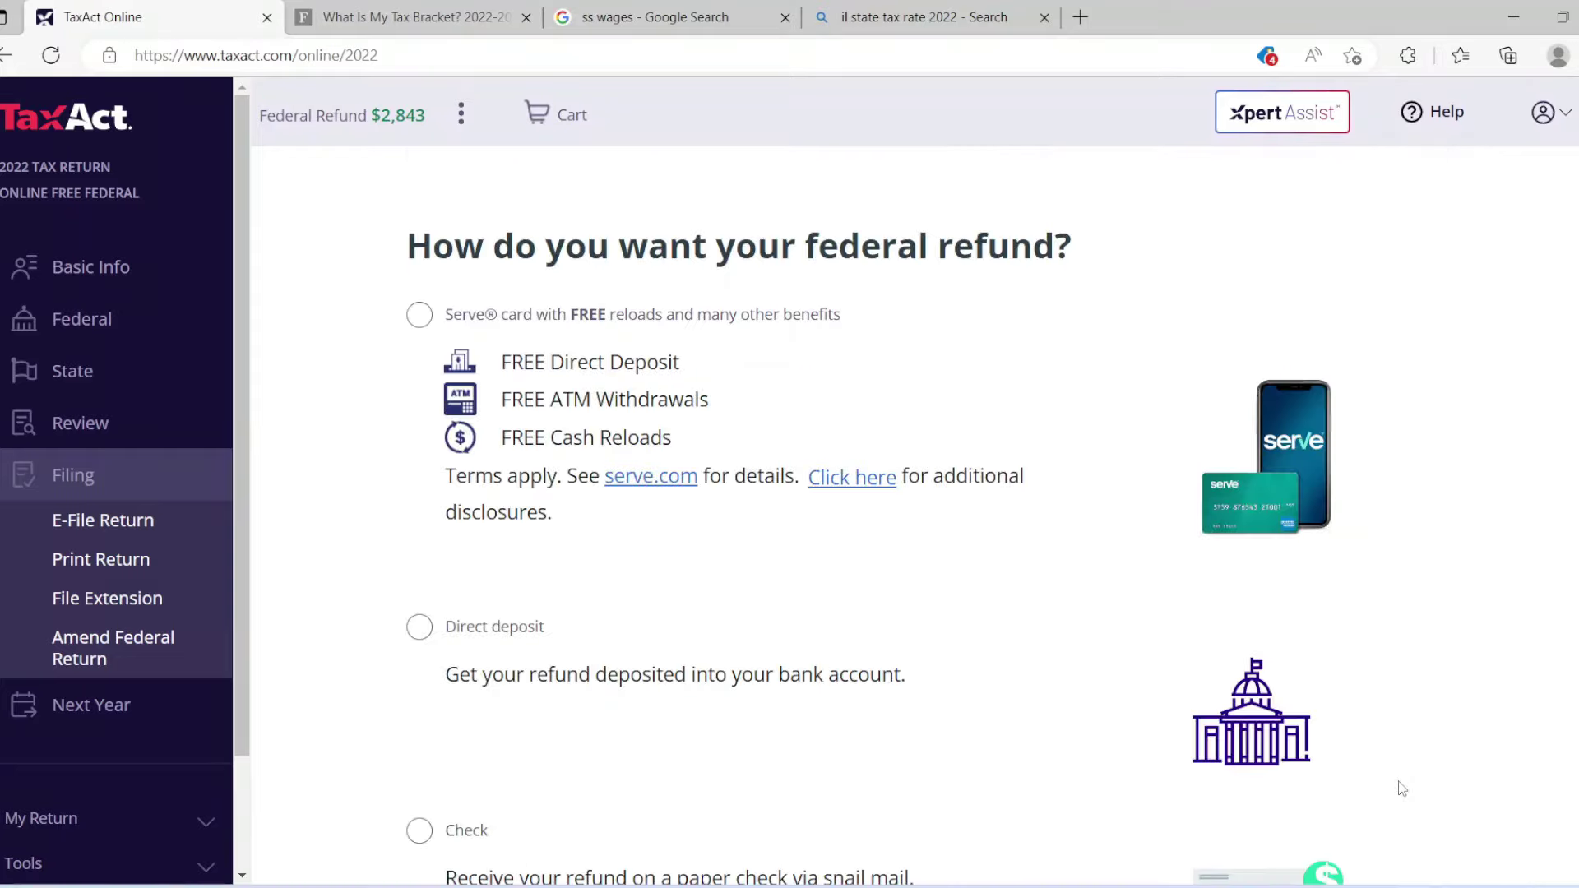
Select the Serve card as the federal refund method and continue.
{"action": "scroll", "coordinate": [871, 493], "scroll_direction": "down", "scroll_amount": 2}
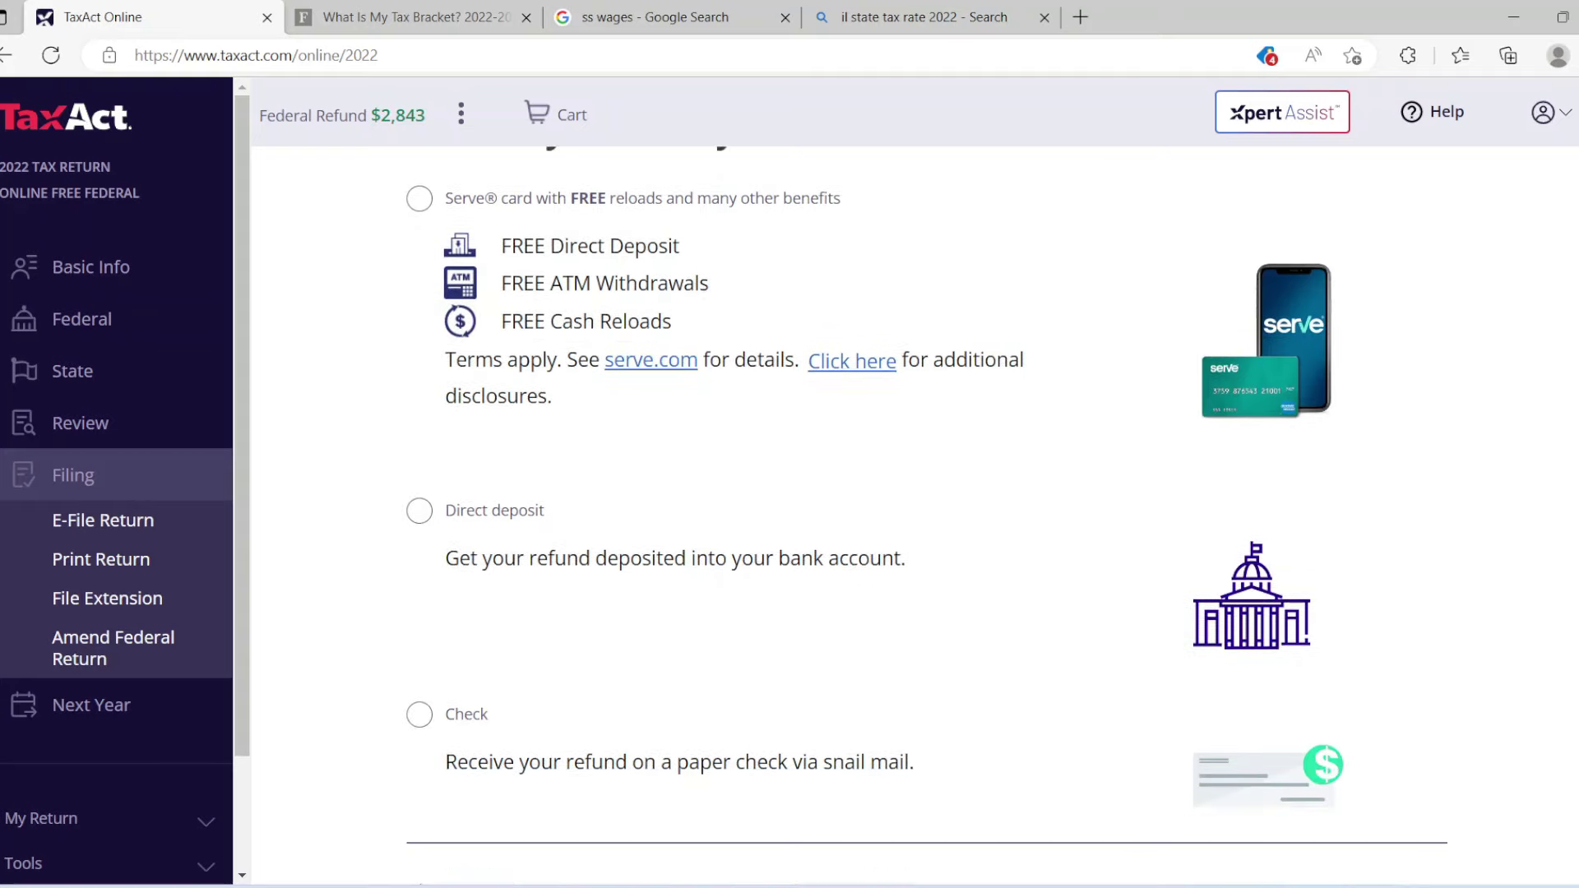
{"action": "scroll", "coordinate": [871, 494], "scroll_direction": "up", "scroll_amount": 1}
{"action": "scroll", "coordinate": [925, 504], "scroll_direction": "up", "scroll_amount": 1}
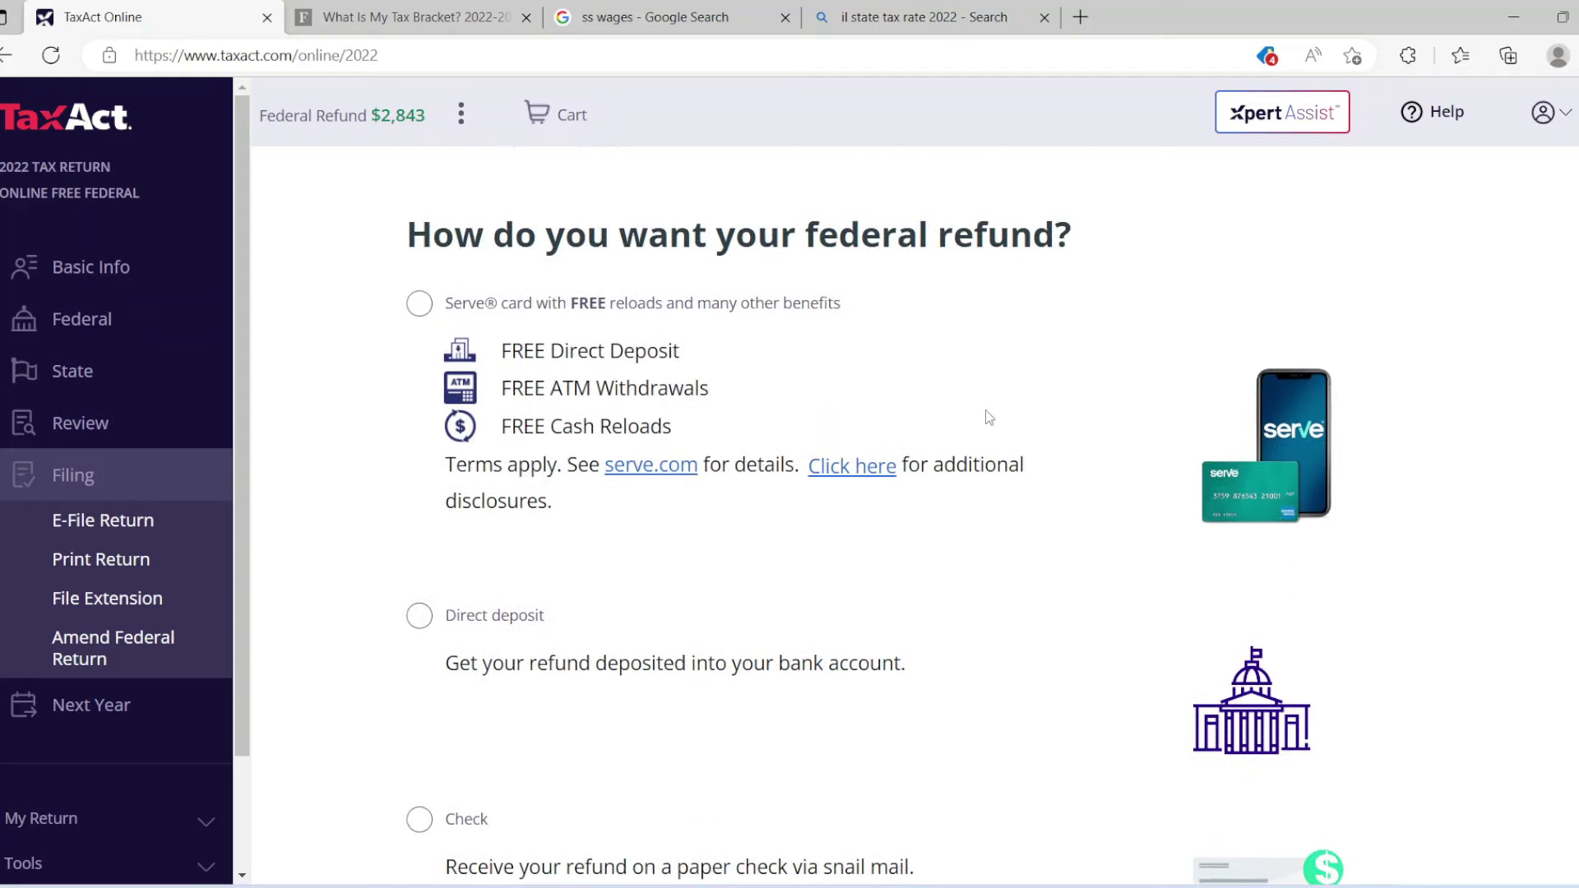
{"action": "left_click", "coordinate": [418, 311]}
{"action": "scroll", "coordinate": [926, 514], "scroll_direction": "down", "scroll_amount": 3}
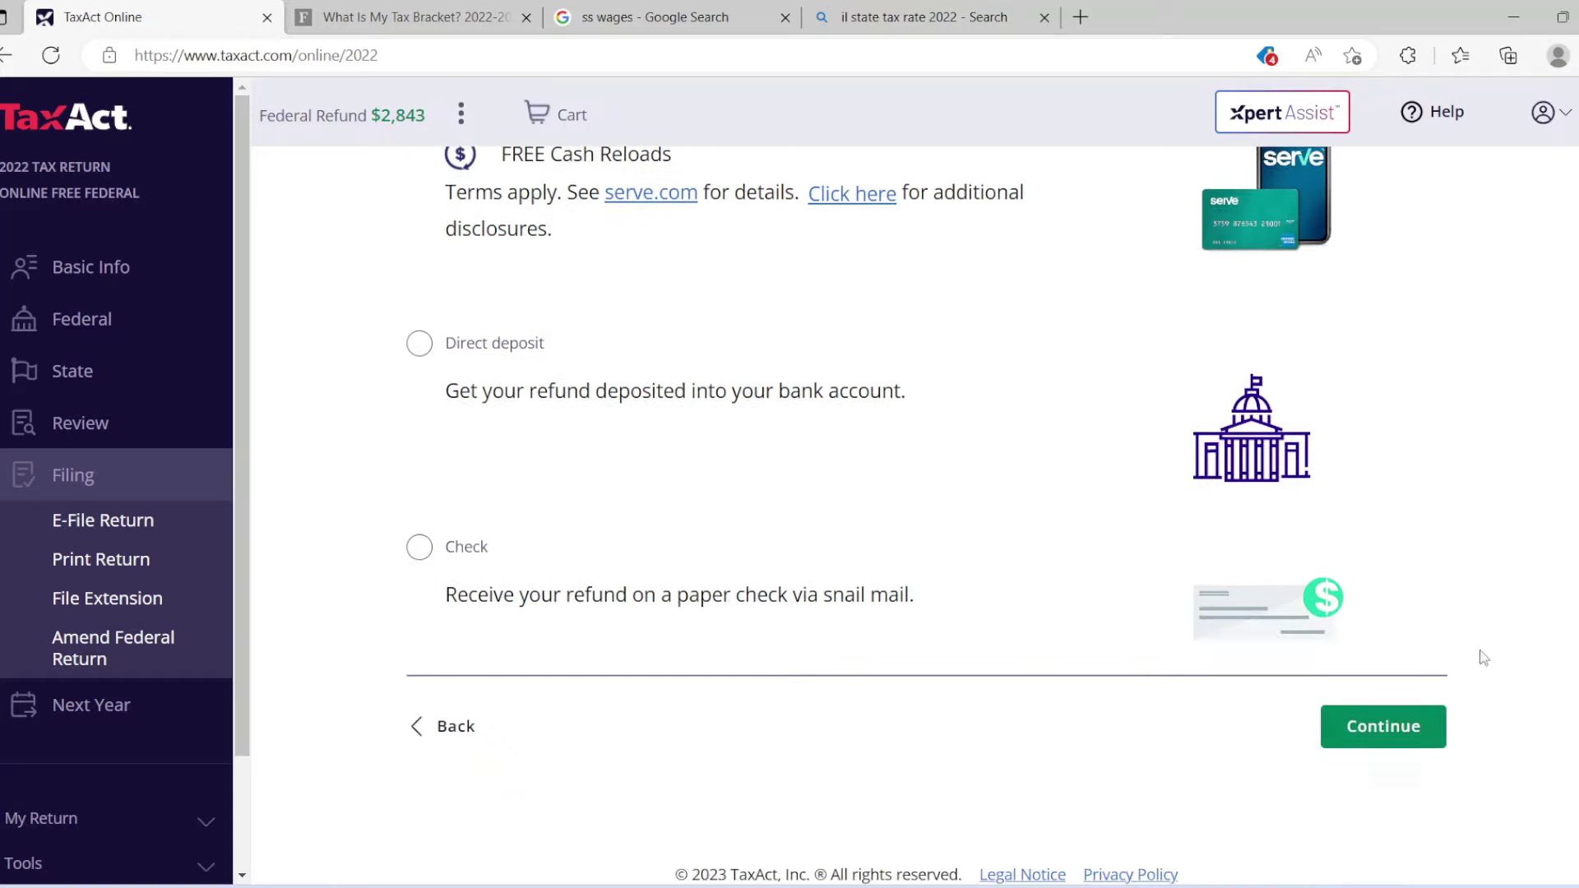
{"action": "left_click", "coordinate": [1415, 723]}
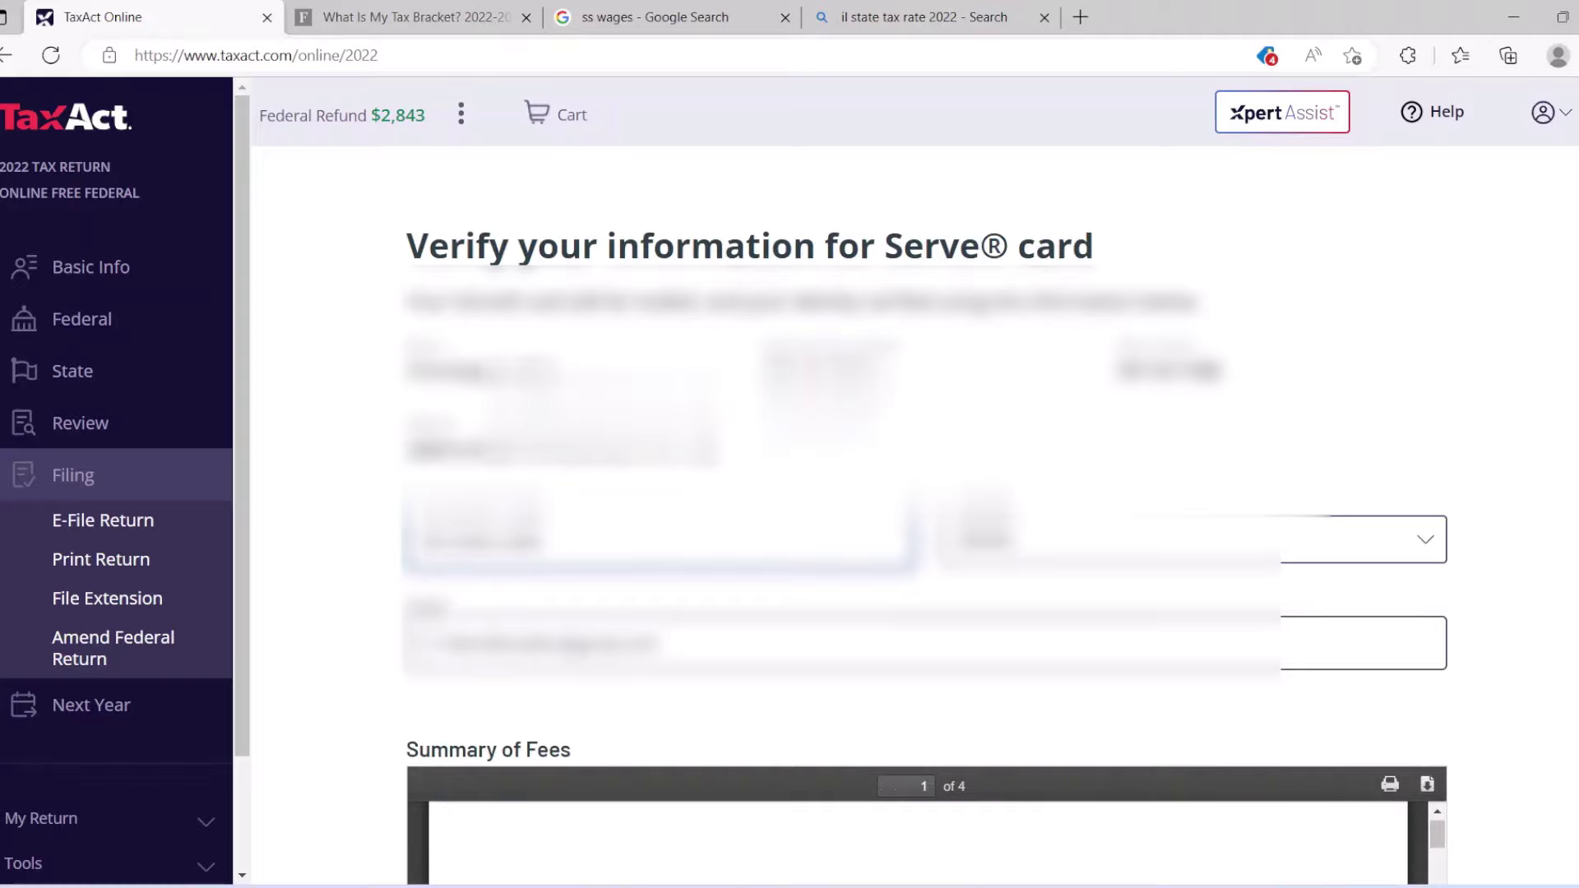
Confirm the Serve card terms and disclosures and agree to them.
{"action": "scroll", "coordinate": [920, 493], "scroll_direction": "down", "scroll_amount": 8}
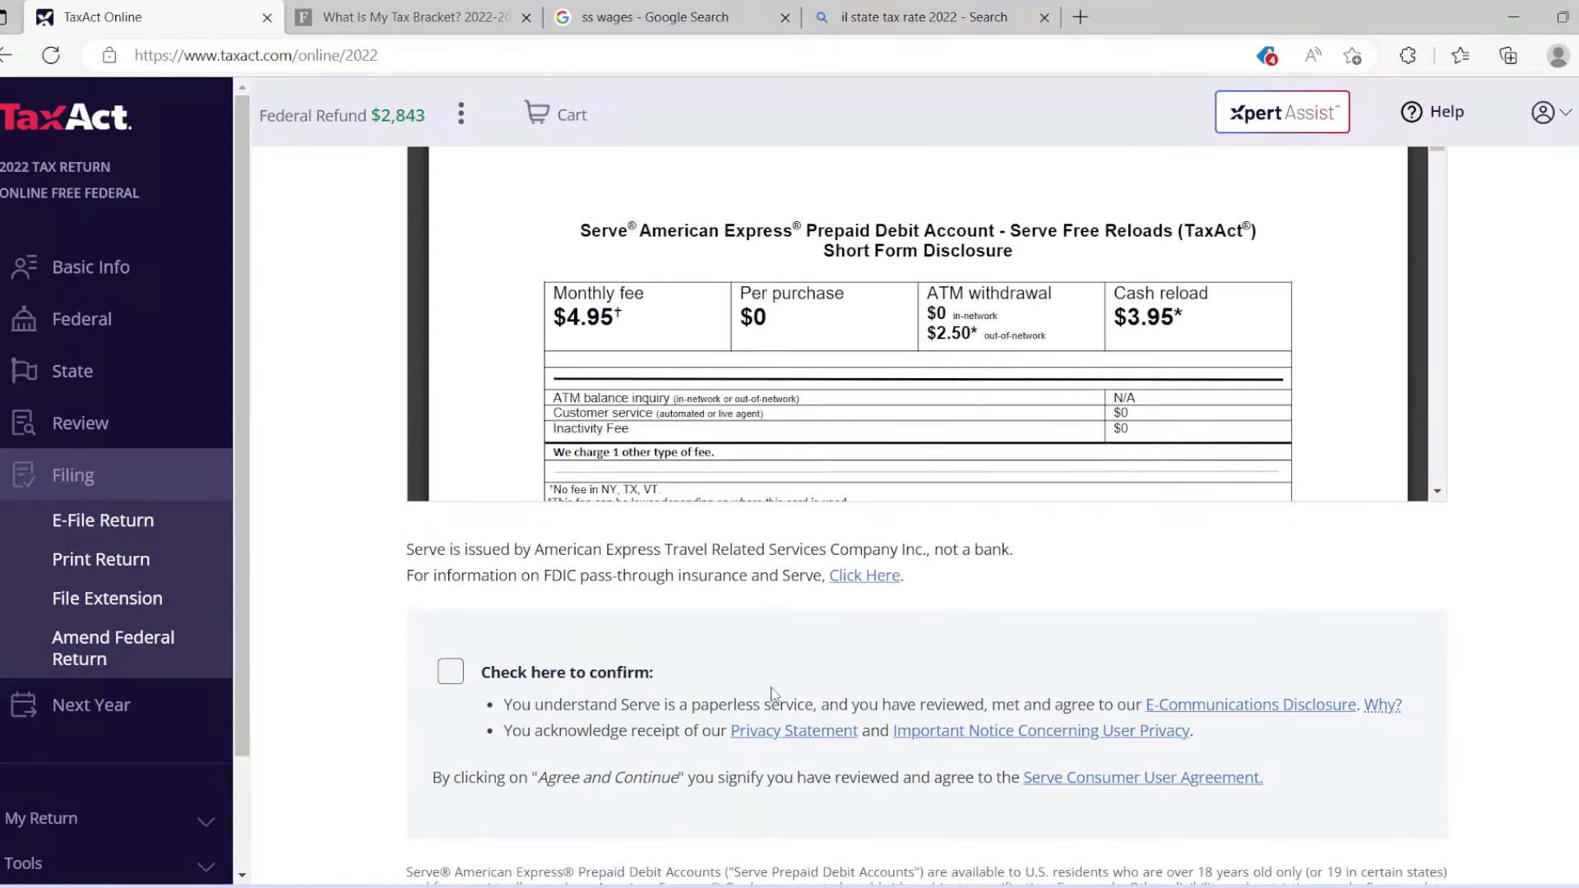
{"action": "left_click", "coordinate": [450, 671]}
{"action": "scroll", "coordinate": [1463, 740], "scroll_direction": "down", "scroll_amount": 4}
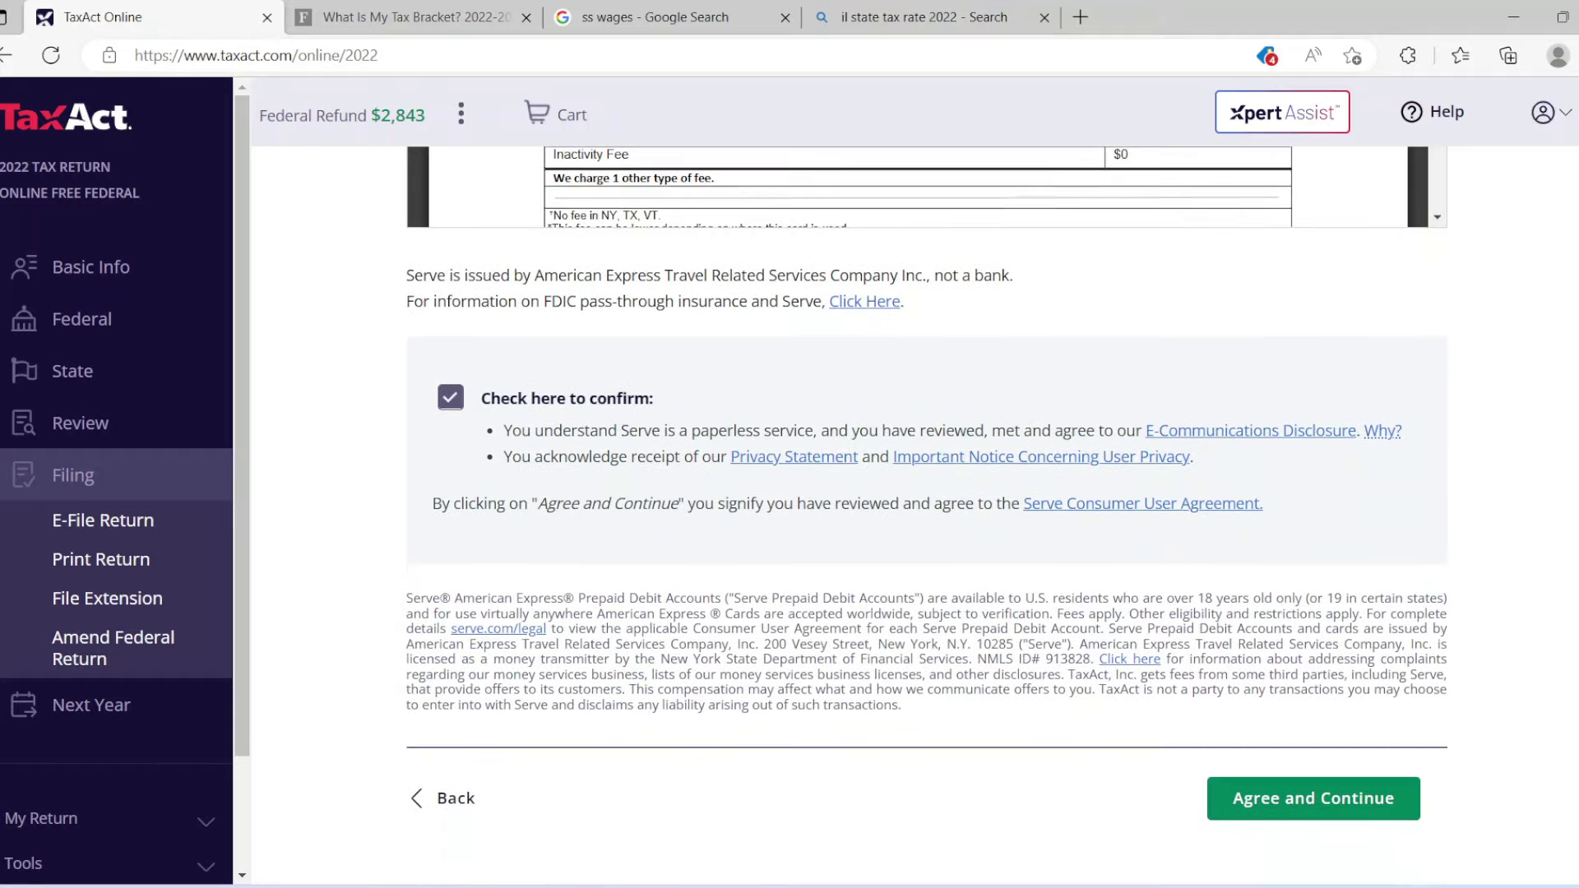
{"action": "left_click", "coordinate": [1386, 776]}
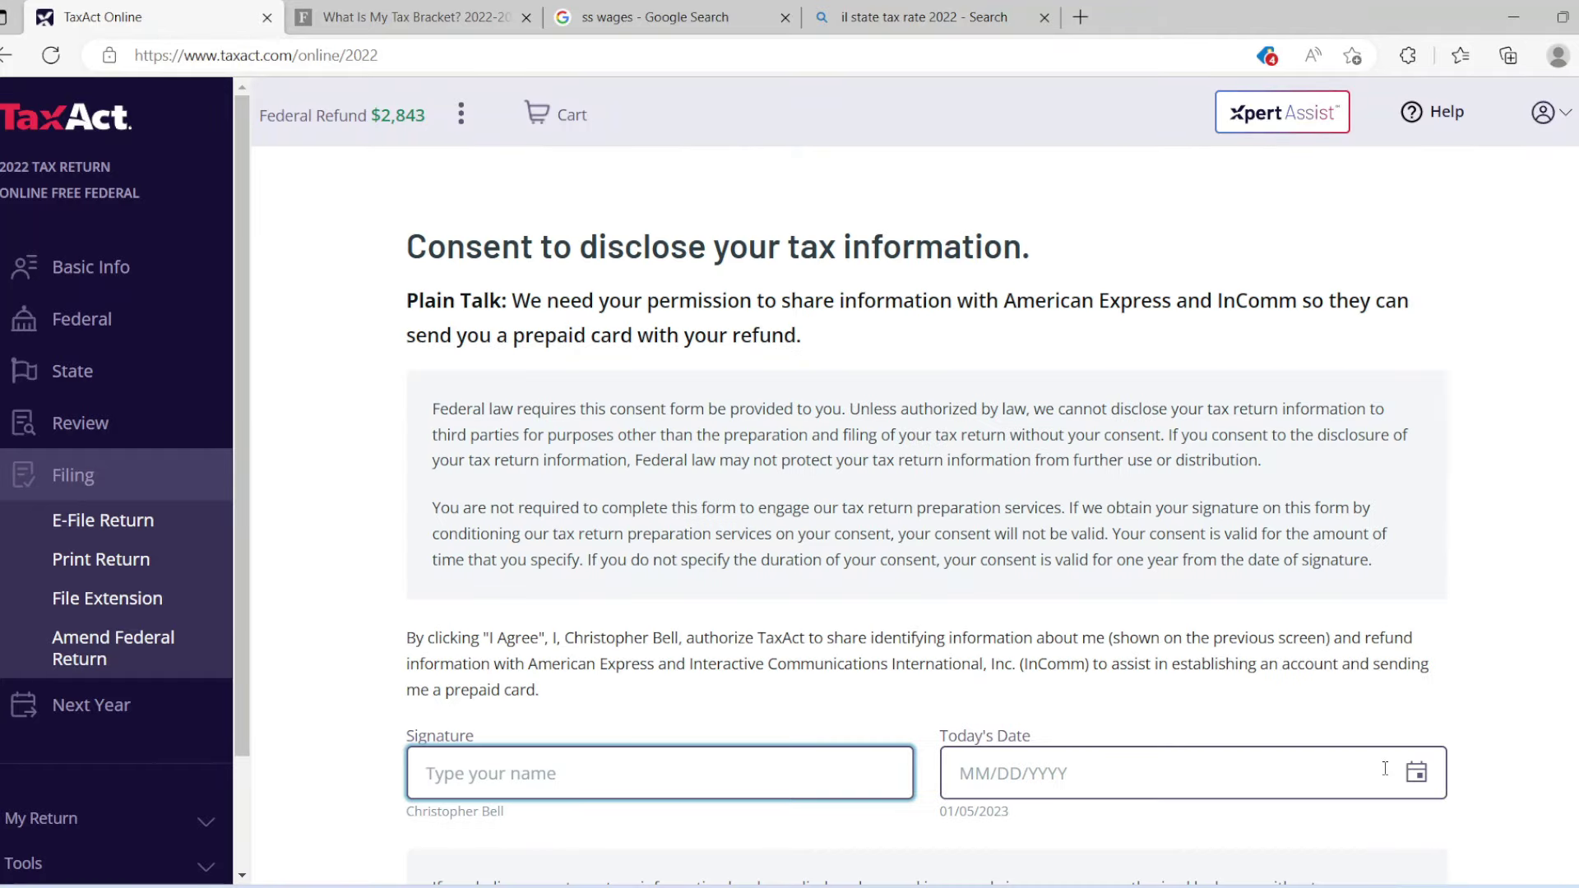
Refuse the American Express and InComm disclosure consent and go back to refund options.
{"action": "scroll", "coordinate": [926, 493], "scroll_direction": "down", "scroll_amount": 3}
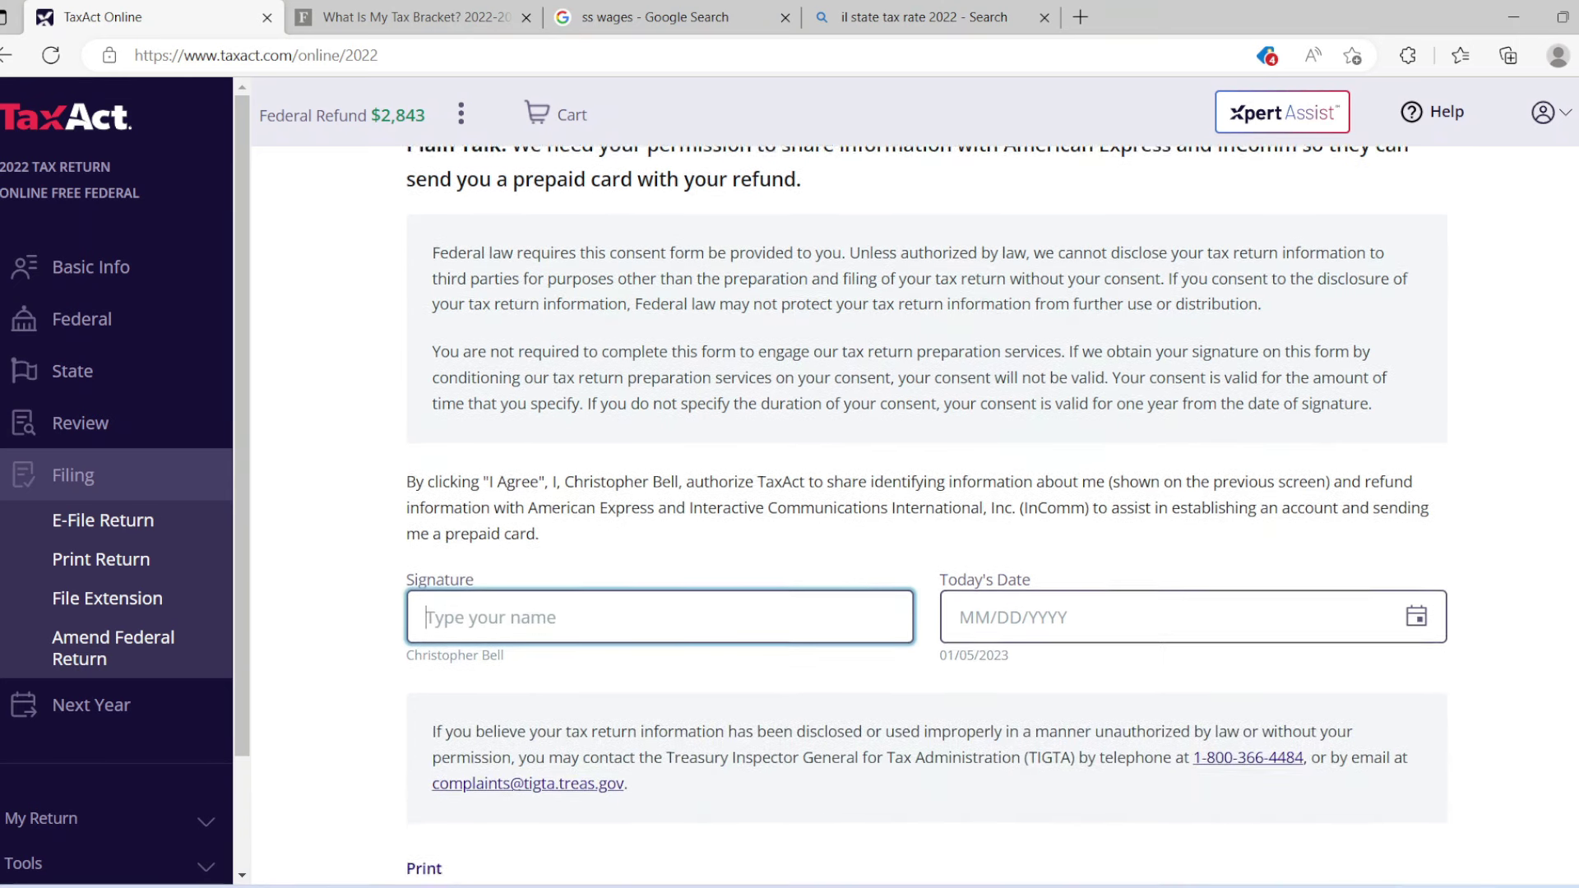
{"action": "scroll", "coordinate": [926, 494], "scroll_direction": "up", "scroll_amount": 1}
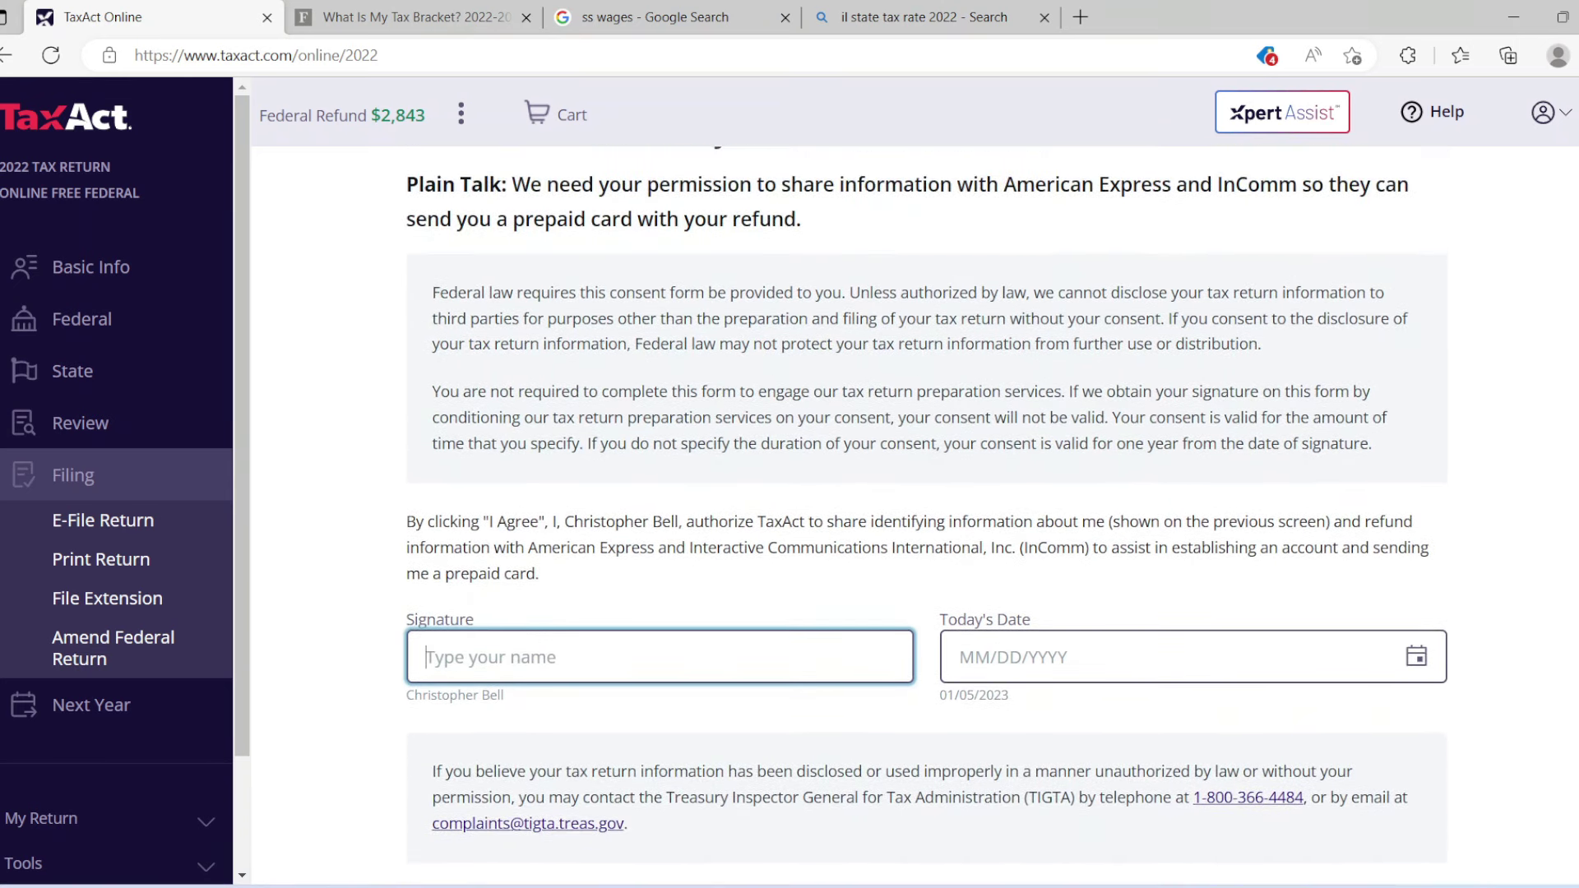
{"action": "scroll", "coordinate": [926, 493], "scroll_direction": "up", "scroll_amount": 1}
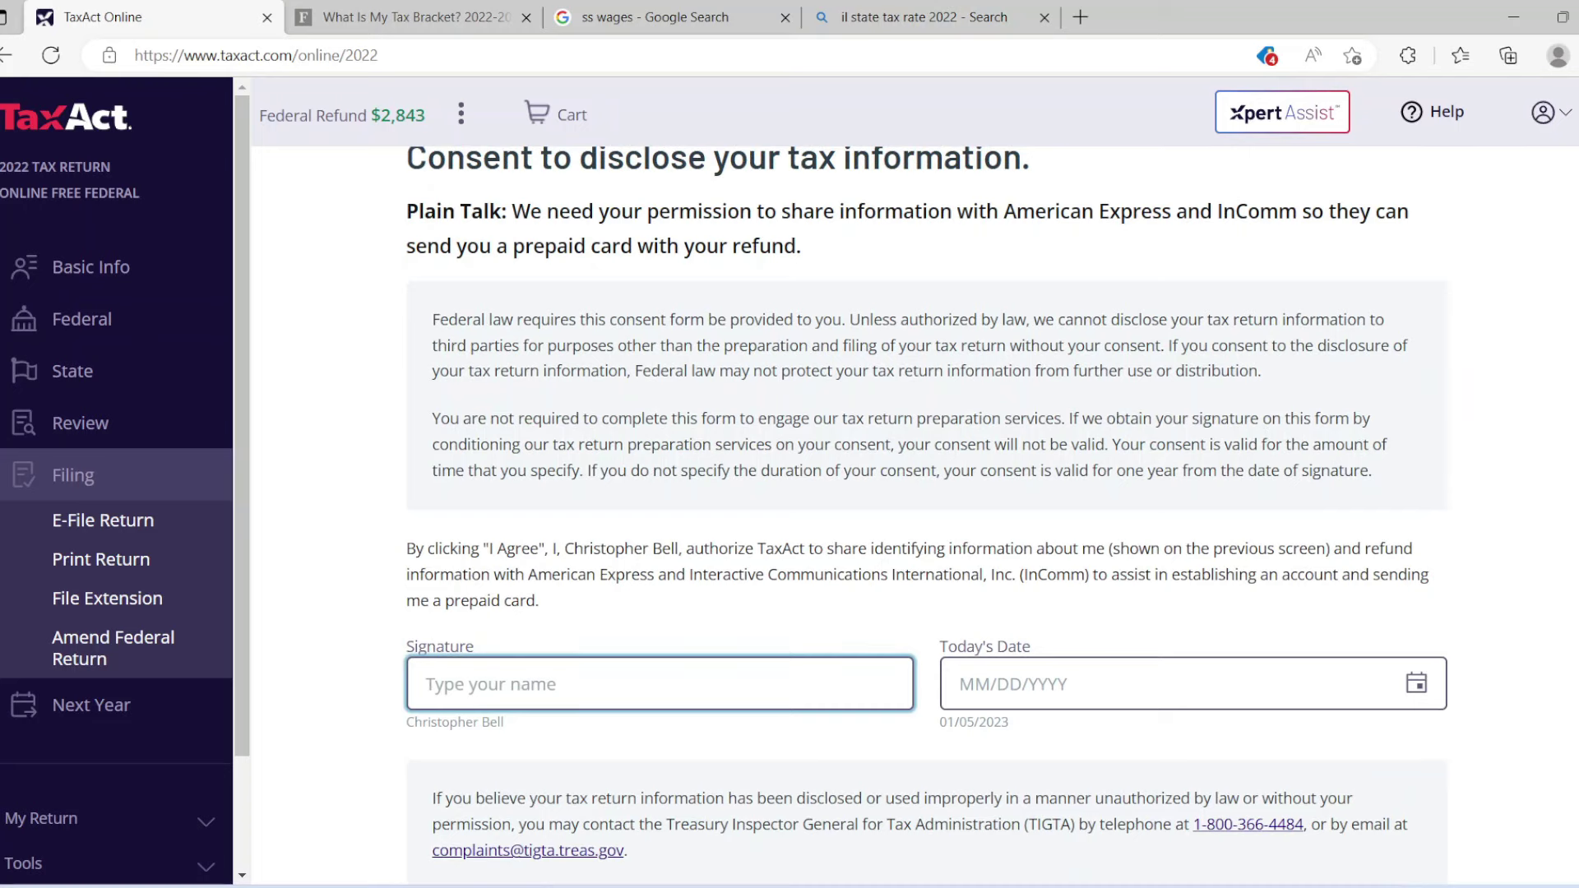
{"action": "scroll", "coordinate": [926, 515], "scroll_direction": "down", "scroll_amount": 3}
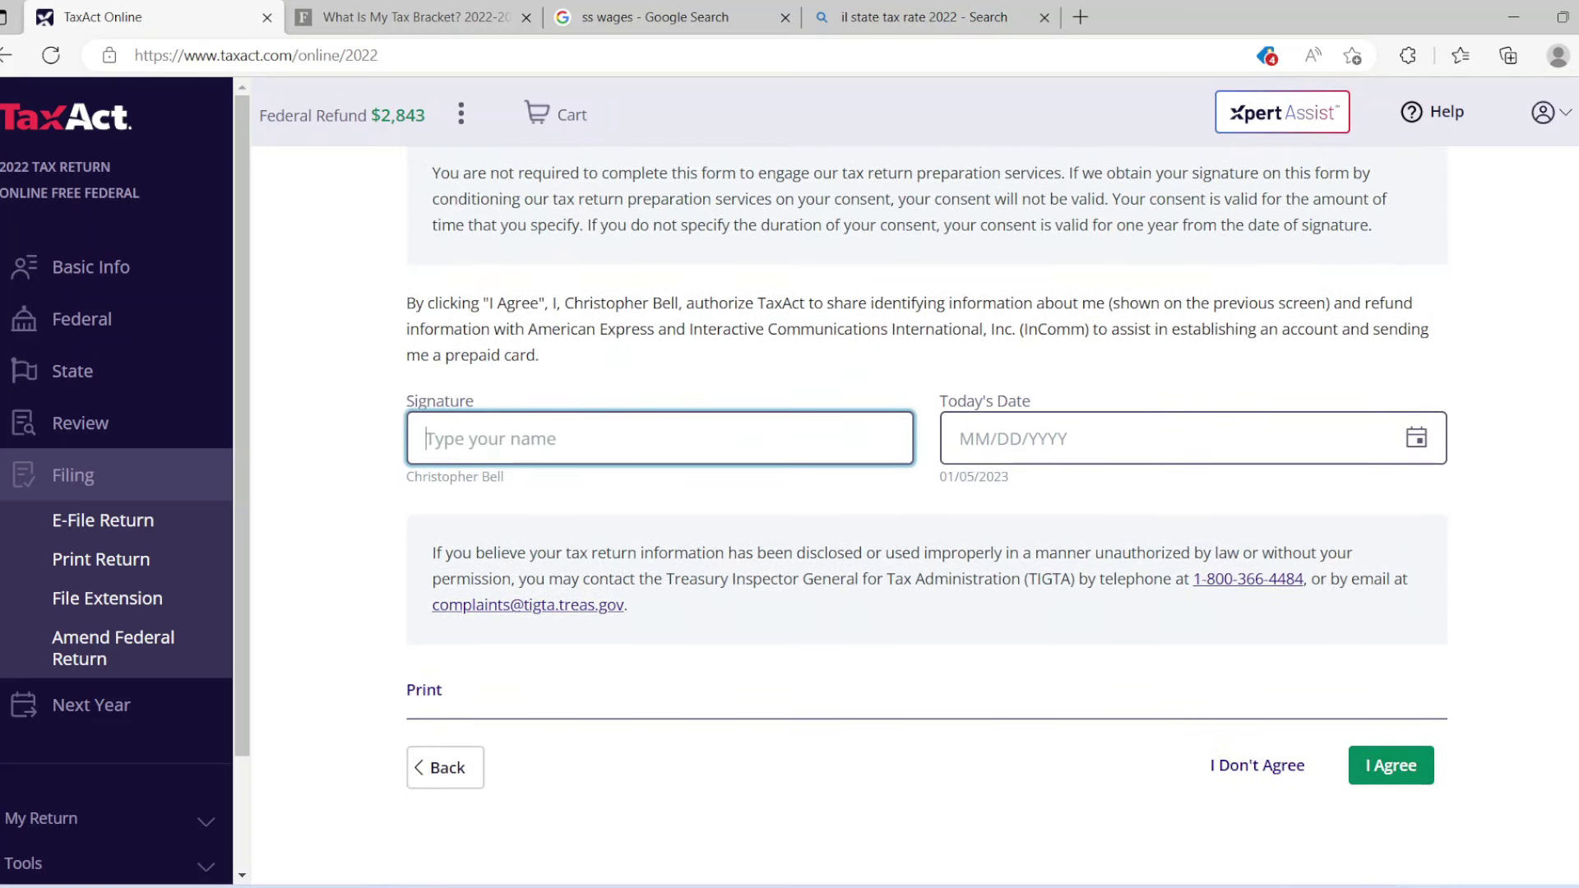
{"action": "left_click", "coordinate": [1257, 765]}
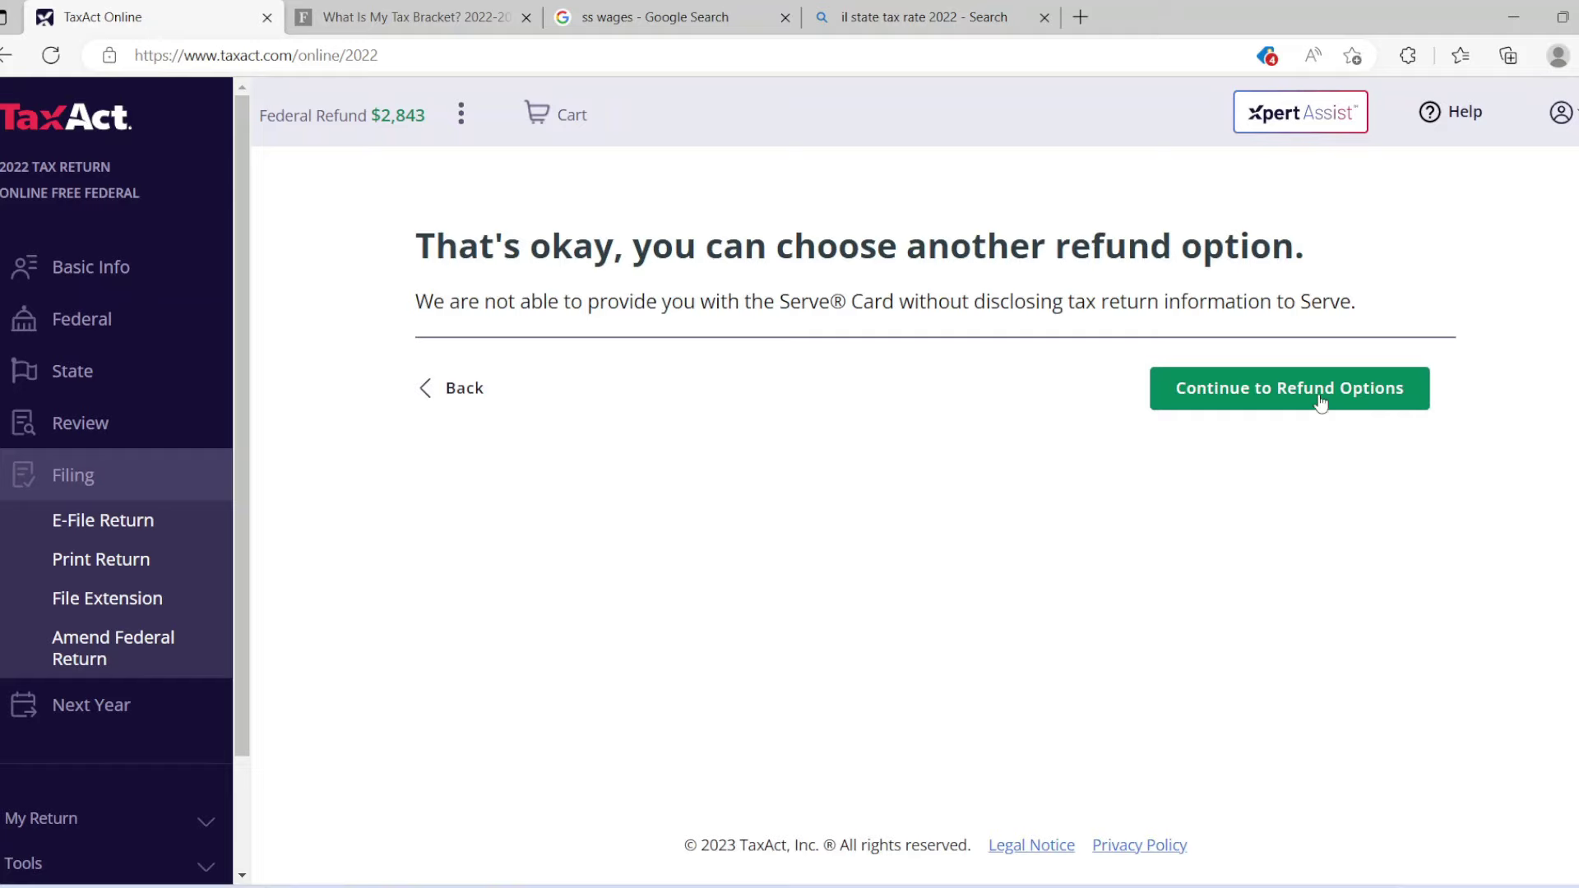
{"action": "left_click", "coordinate": [1319, 391]}
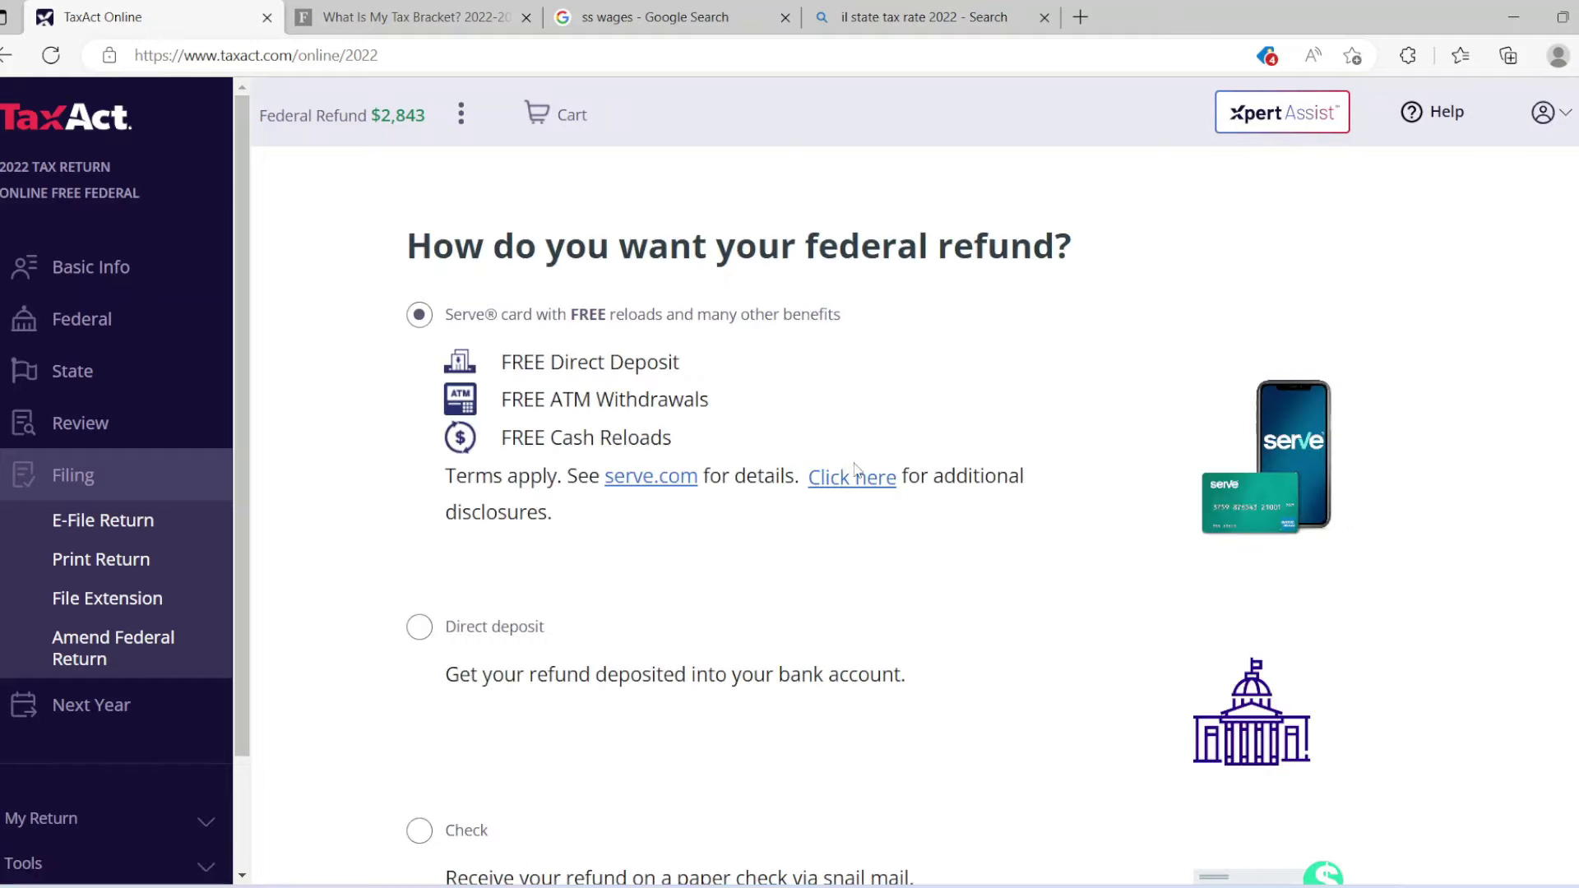
Select direct deposit over paper check and look over the bank account form.
{"action": "left_click", "coordinate": [418, 631]}
{"action": "scroll", "coordinate": [730, 576], "scroll_direction": "down", "scroll_amount": 3}
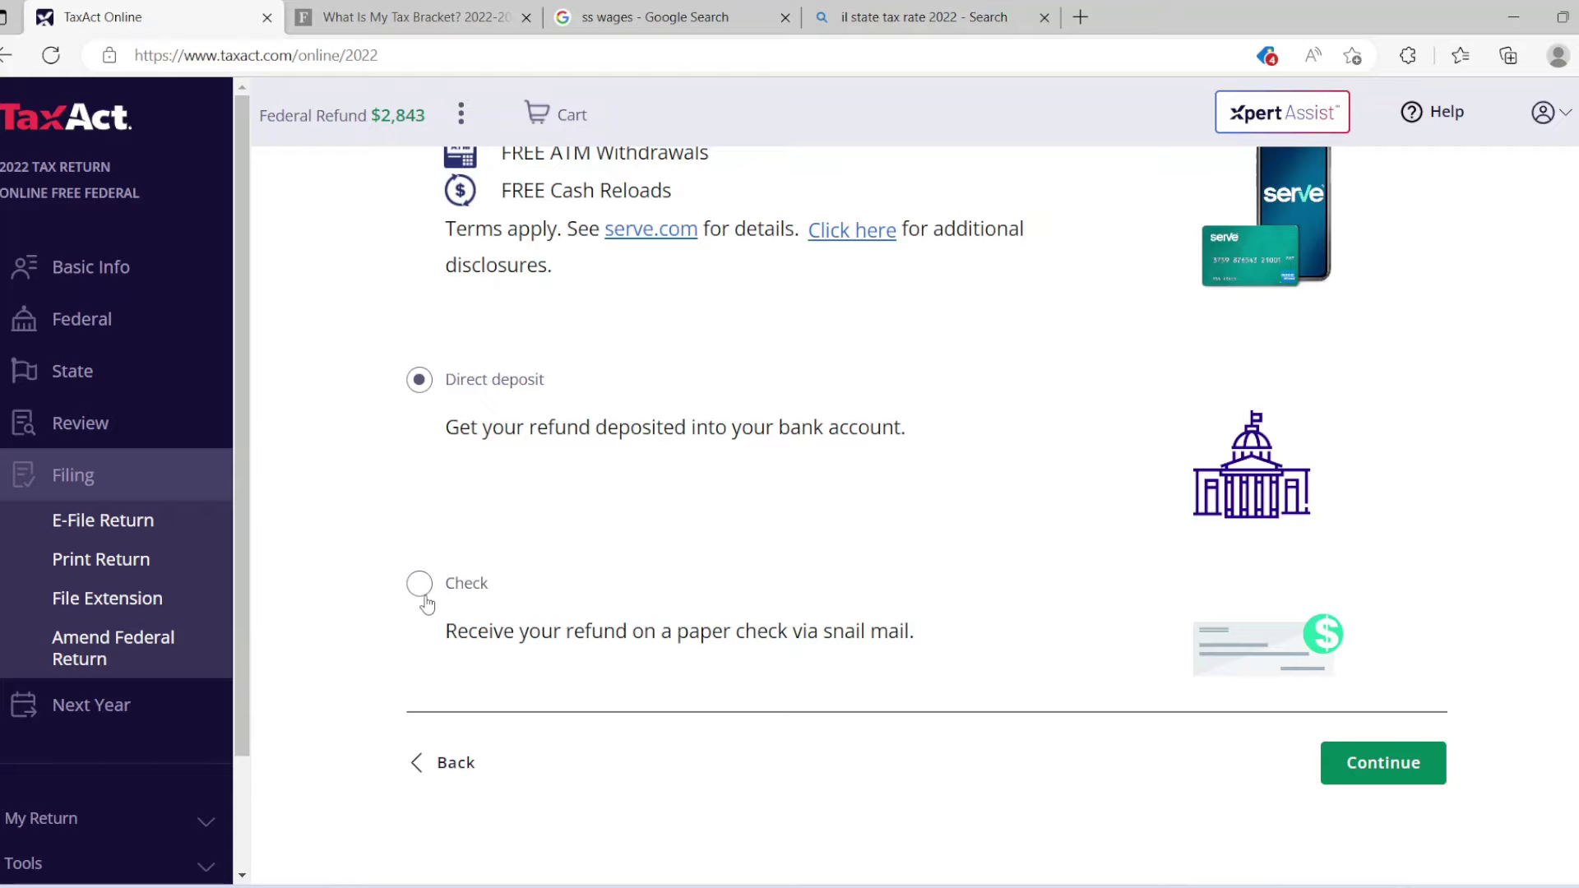
{"action": "left_click", "coordinate": [421, 586]}
{"action": "left_click", "coordinate": [505, 386]}
{"action": "left_click", "coordinate": [1355, 759]}
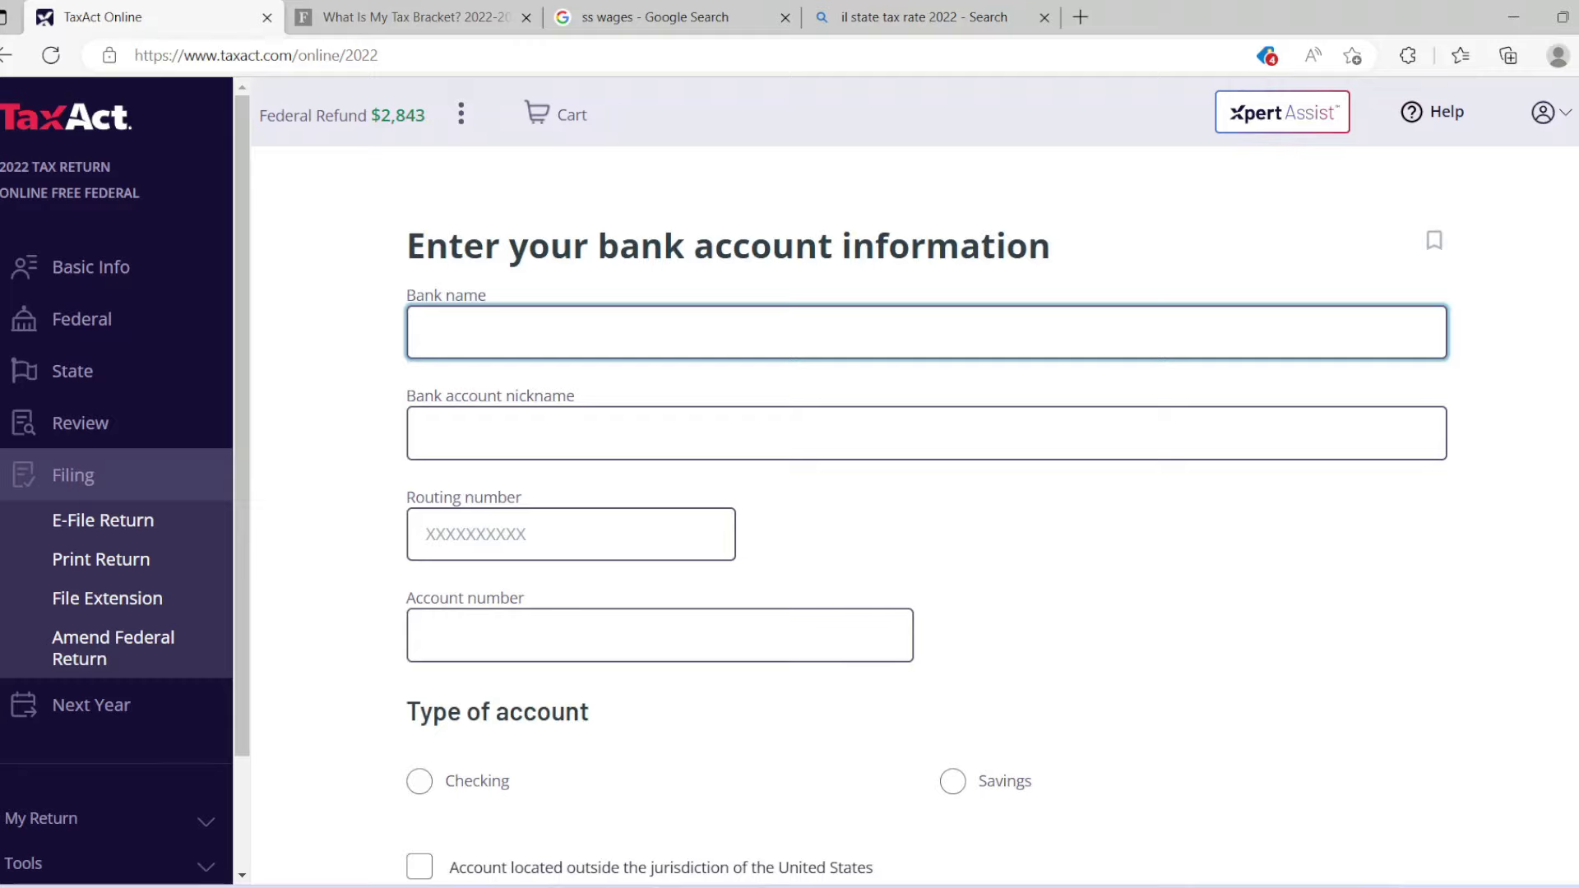
{"action": "scroll", "coordinate": [926, 489], "scroll_direction": "down", "scroll_amount": 3}
{"action": "scroll", "coordinate": [926, 489], "scroll_direction": "up", "scroll_amount": 2}
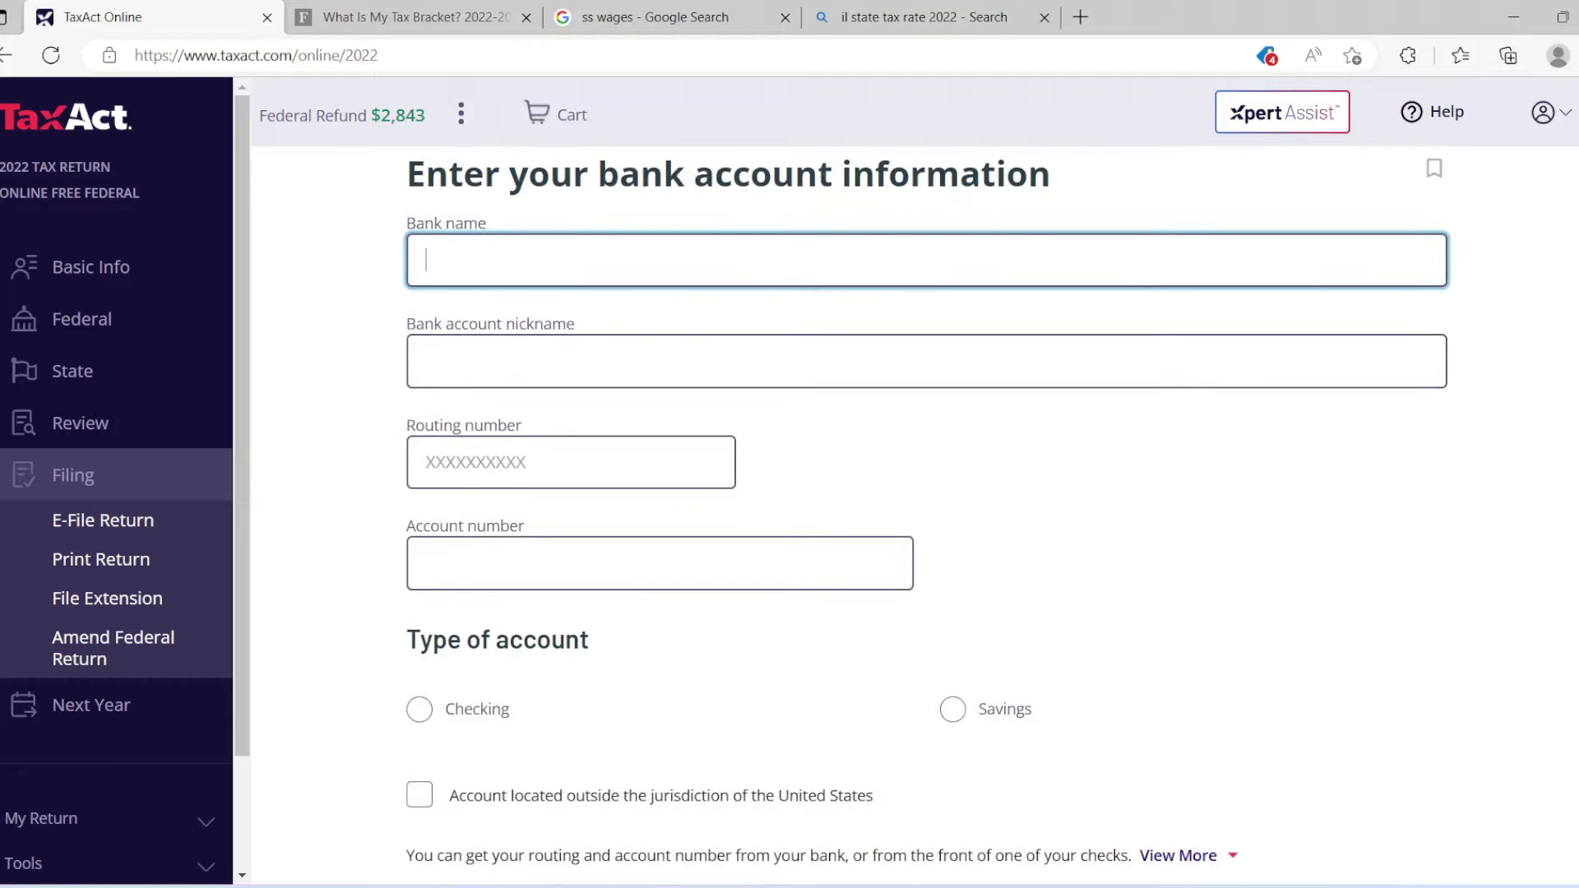
{"action": "scroll", "coordinate": [1352, 762], "scroll_direction": "up", "scroll_amount": 1}
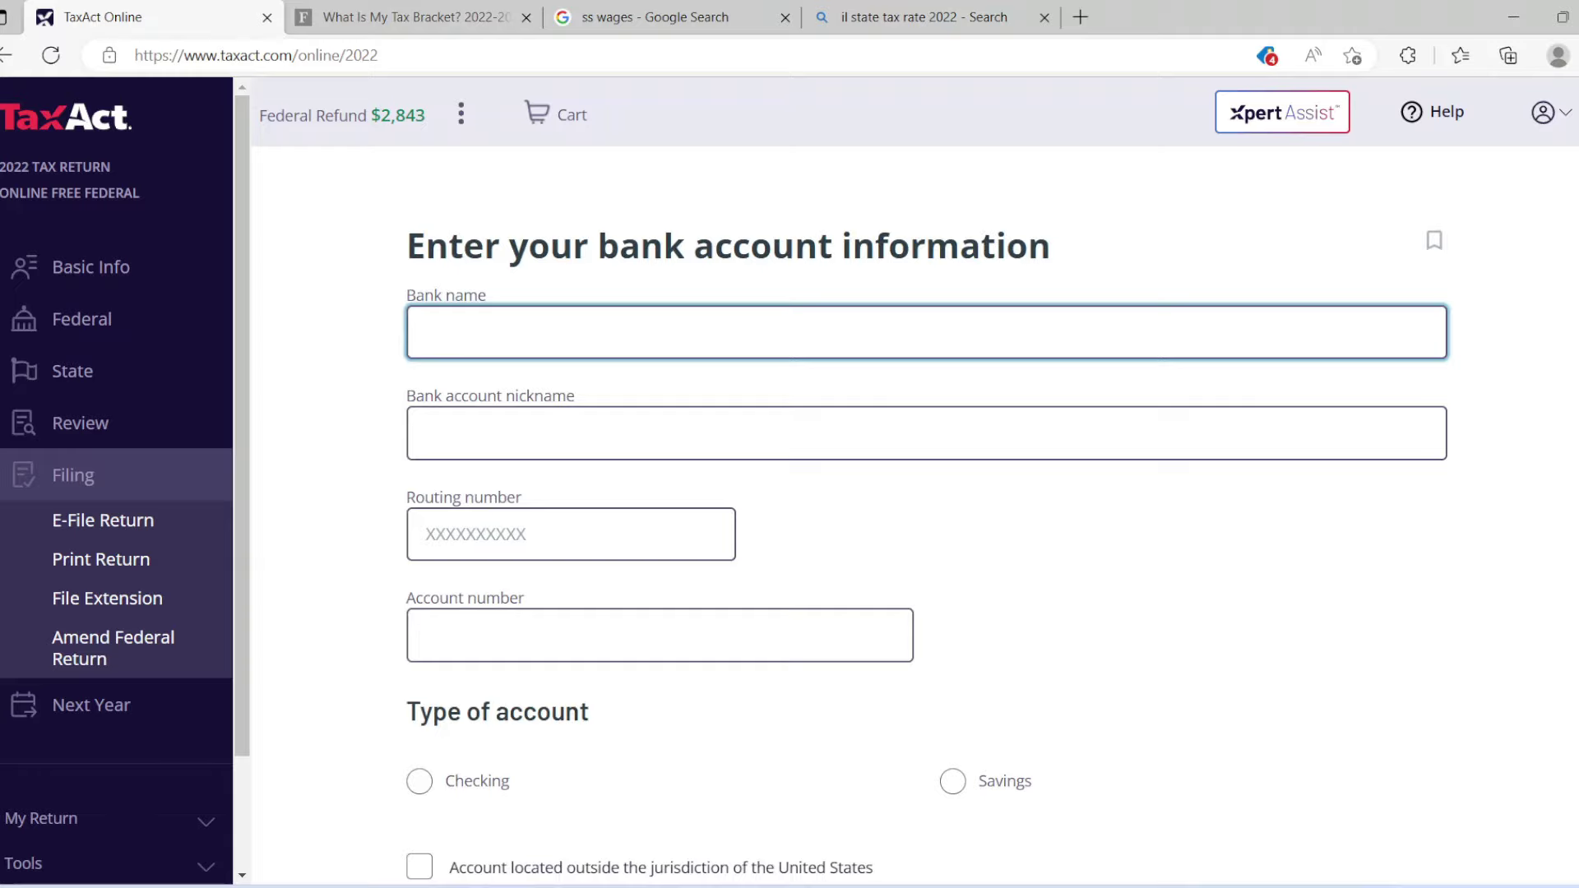
{"action": "scroll", "coordinate": [925, 489], "scroll_direction": "down", "scroll_amount": 3}
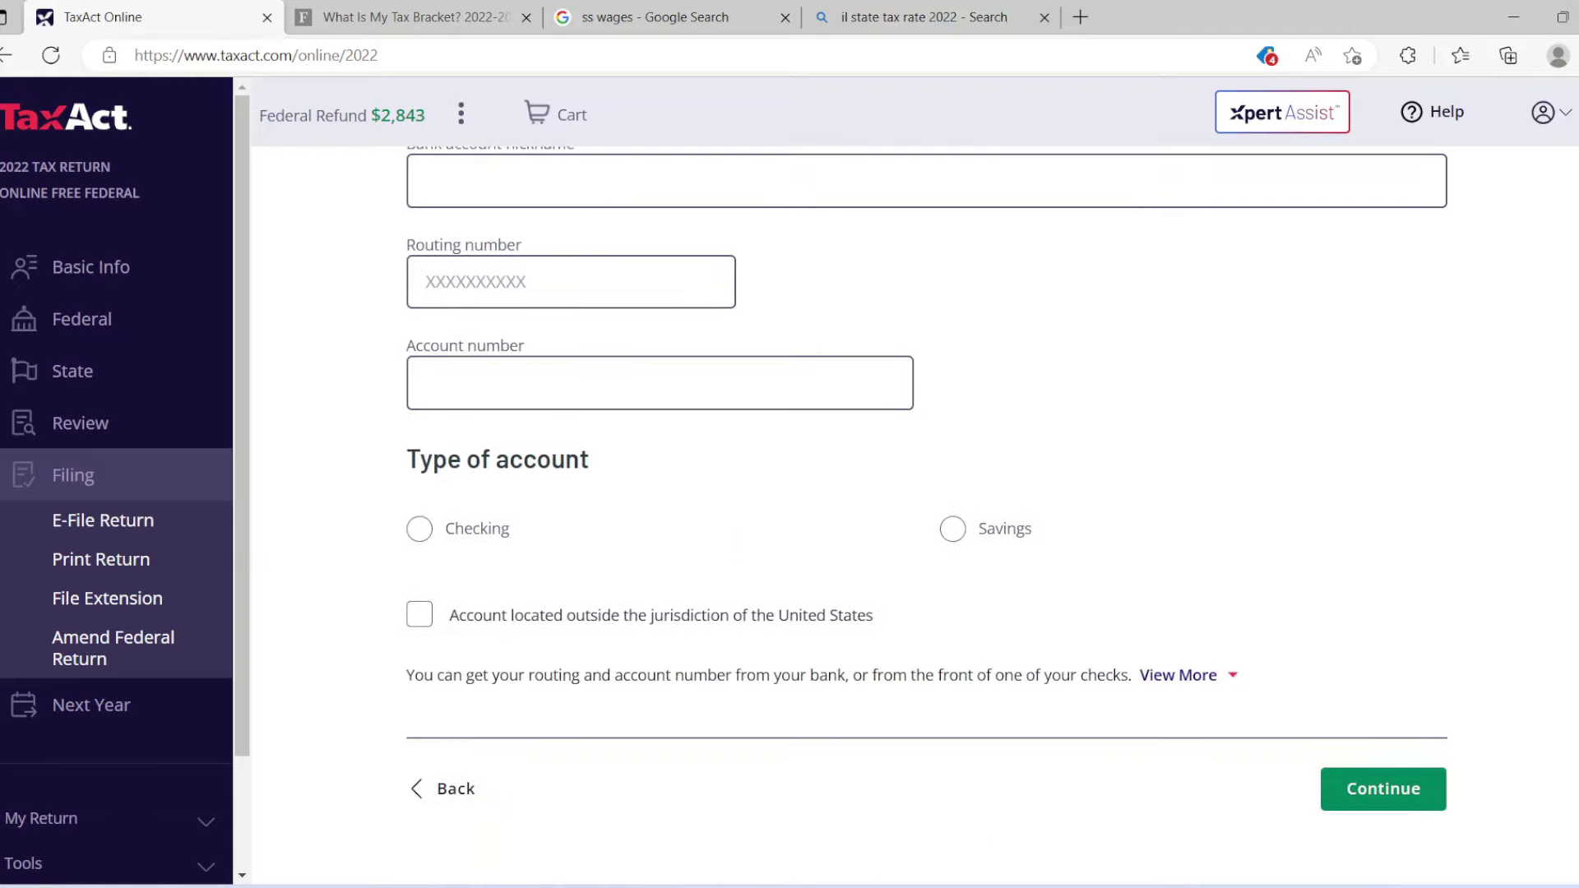
{"action": "scroll", "coordinate": [925, 489], "scroll_direction": "up", "scroll_amount": 2}
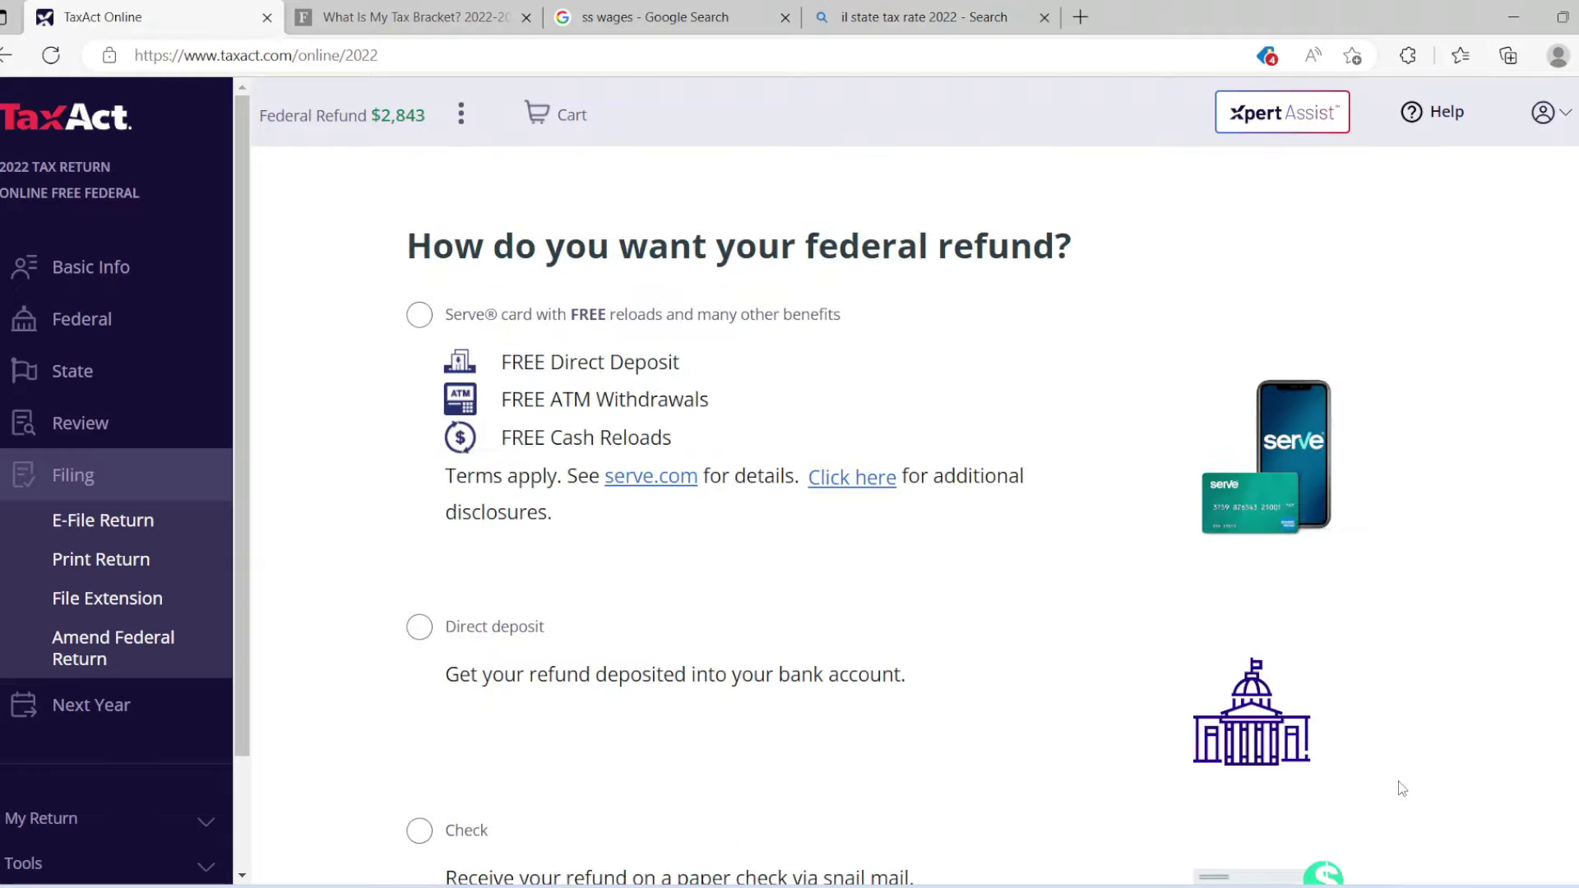
Continue with the Serve card again and tick the confirmation of its terms and fees.
{"action": "scroll", "coordinate": [874, 544], "scroll_direction": "down", "scroll_amount": 3}
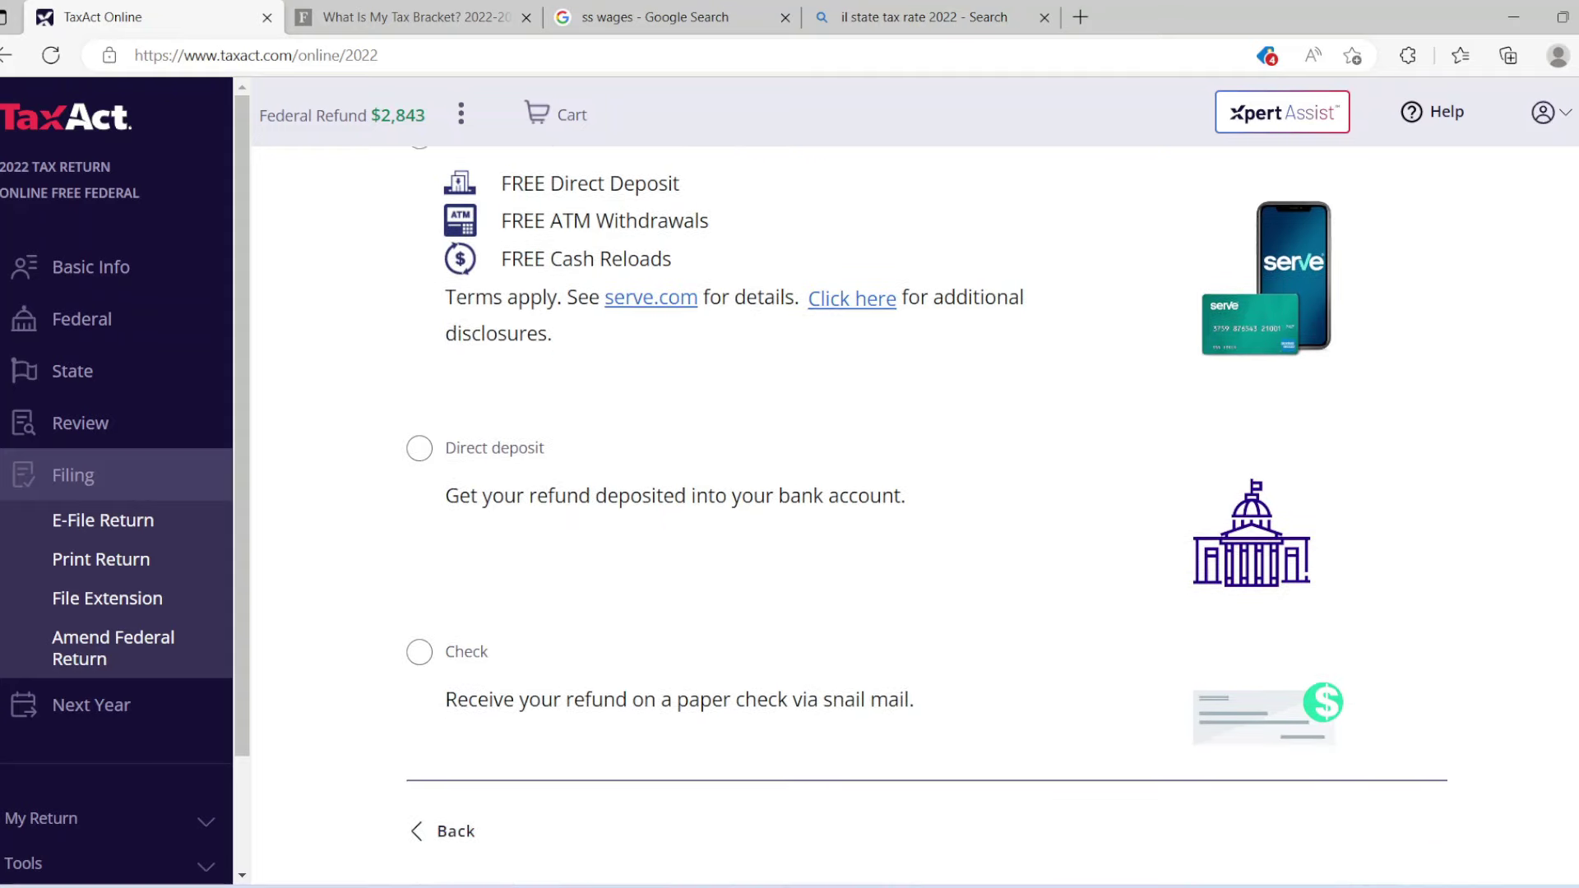
{"action": "scroll", "coordinate": [874, 543], "scroll_direction": "up", "scroll_amount": 2}
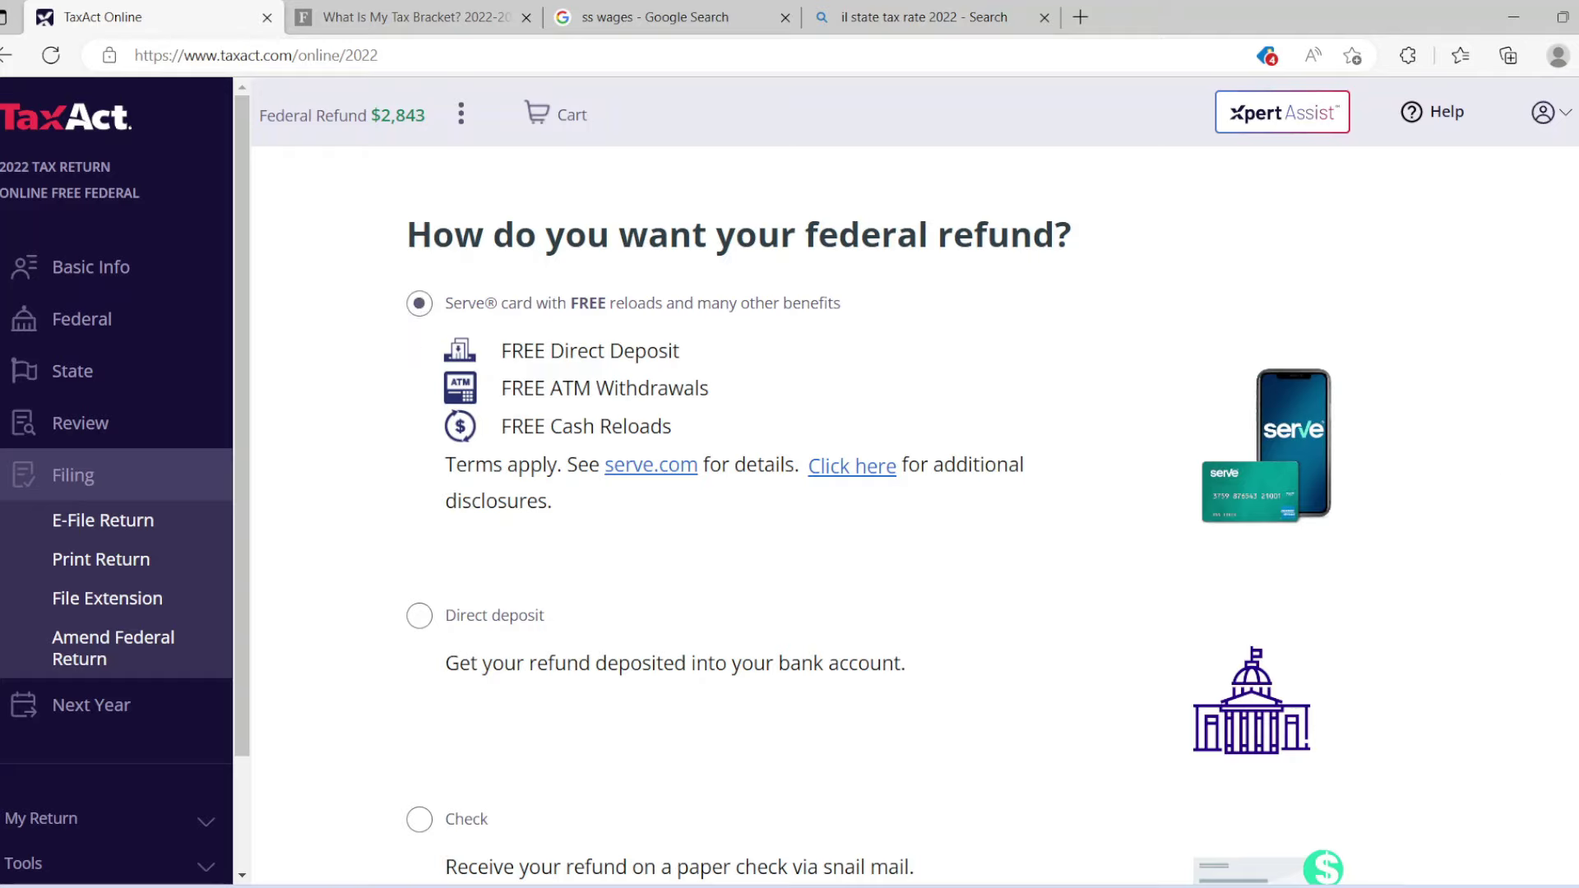
{"action": "scroll", "coordinate": [925, 485], "scroll_direction": "down", "scroll_amount": 3}
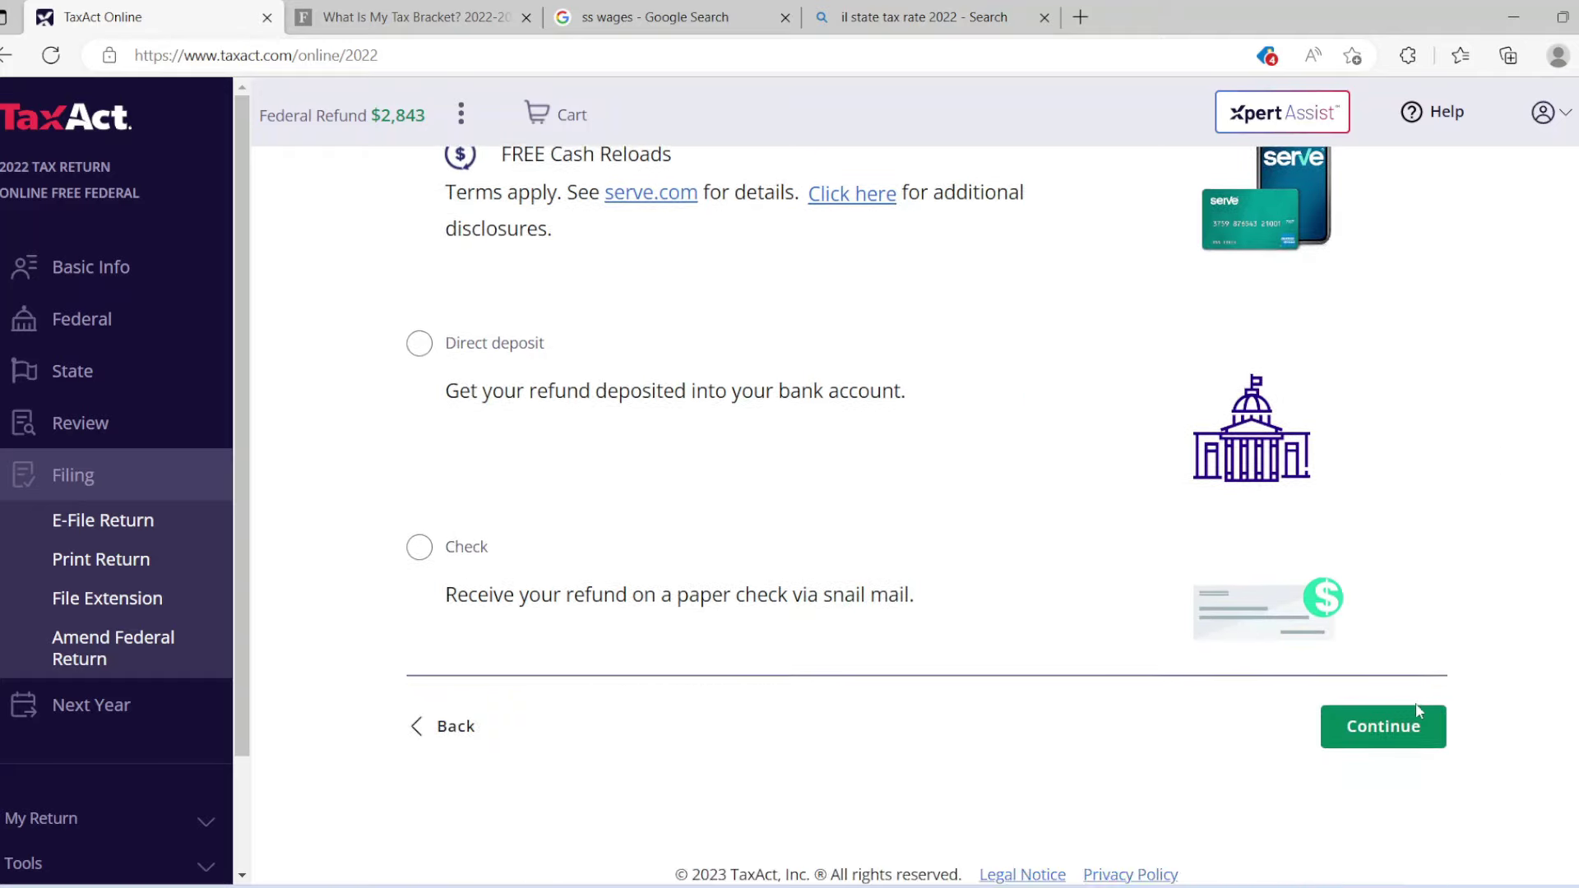
{"action": "left_click", "coordinate": [1414, 716]}
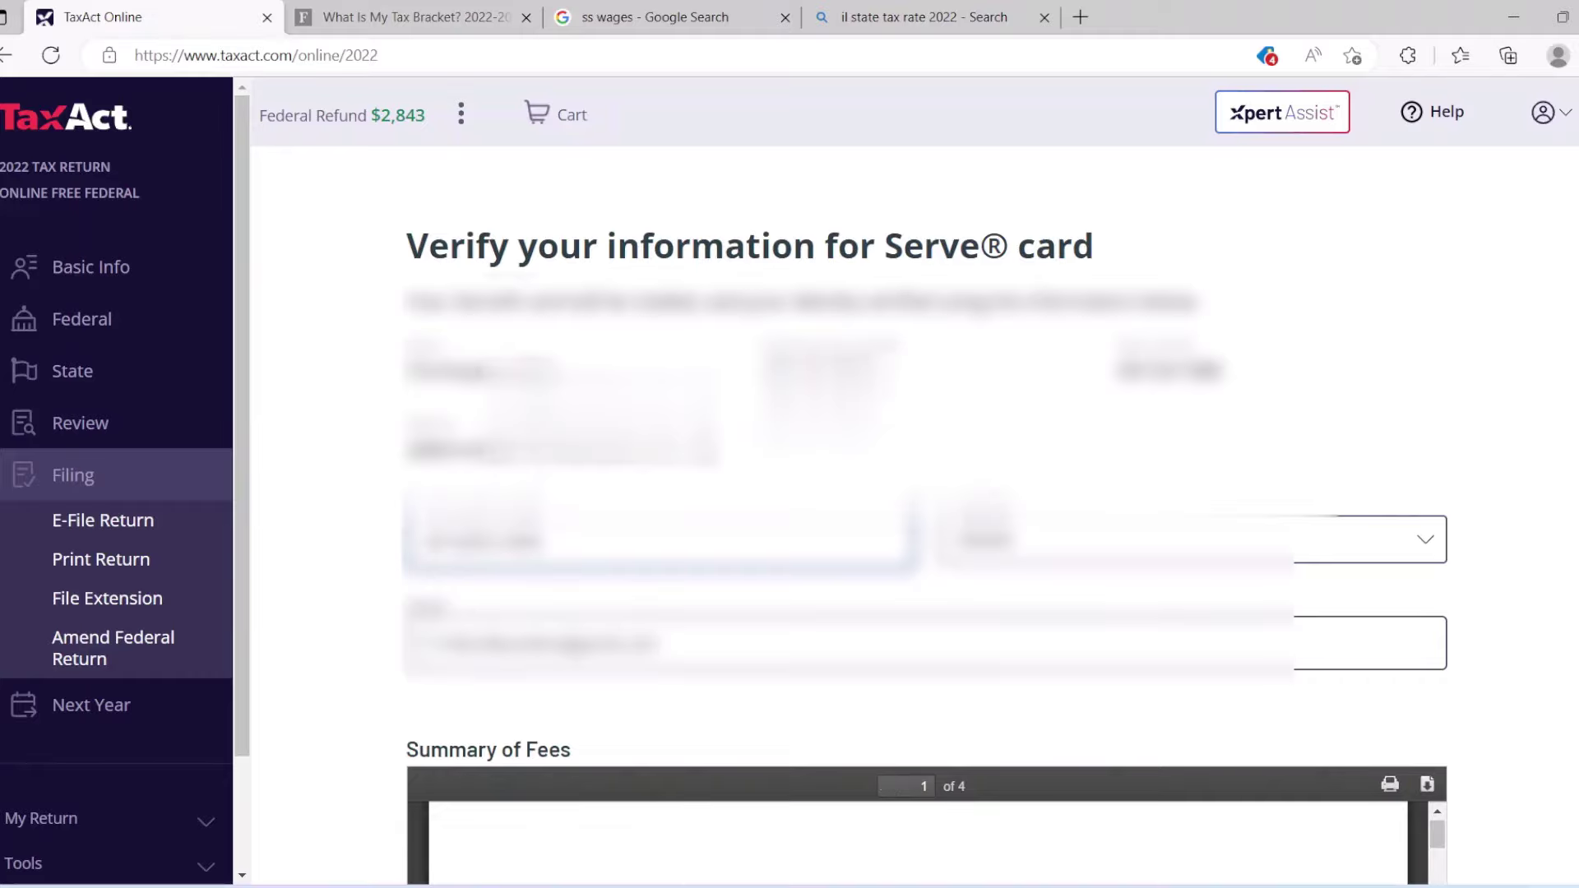
{"action": "scroll", "coordinate": [926, 493], "scroll_direction": "down", "scroll_amount": 5}
{"action": "scroll", "coordinate": [926, 493], "scroll_direction": "down", "scroll_amount": 4}
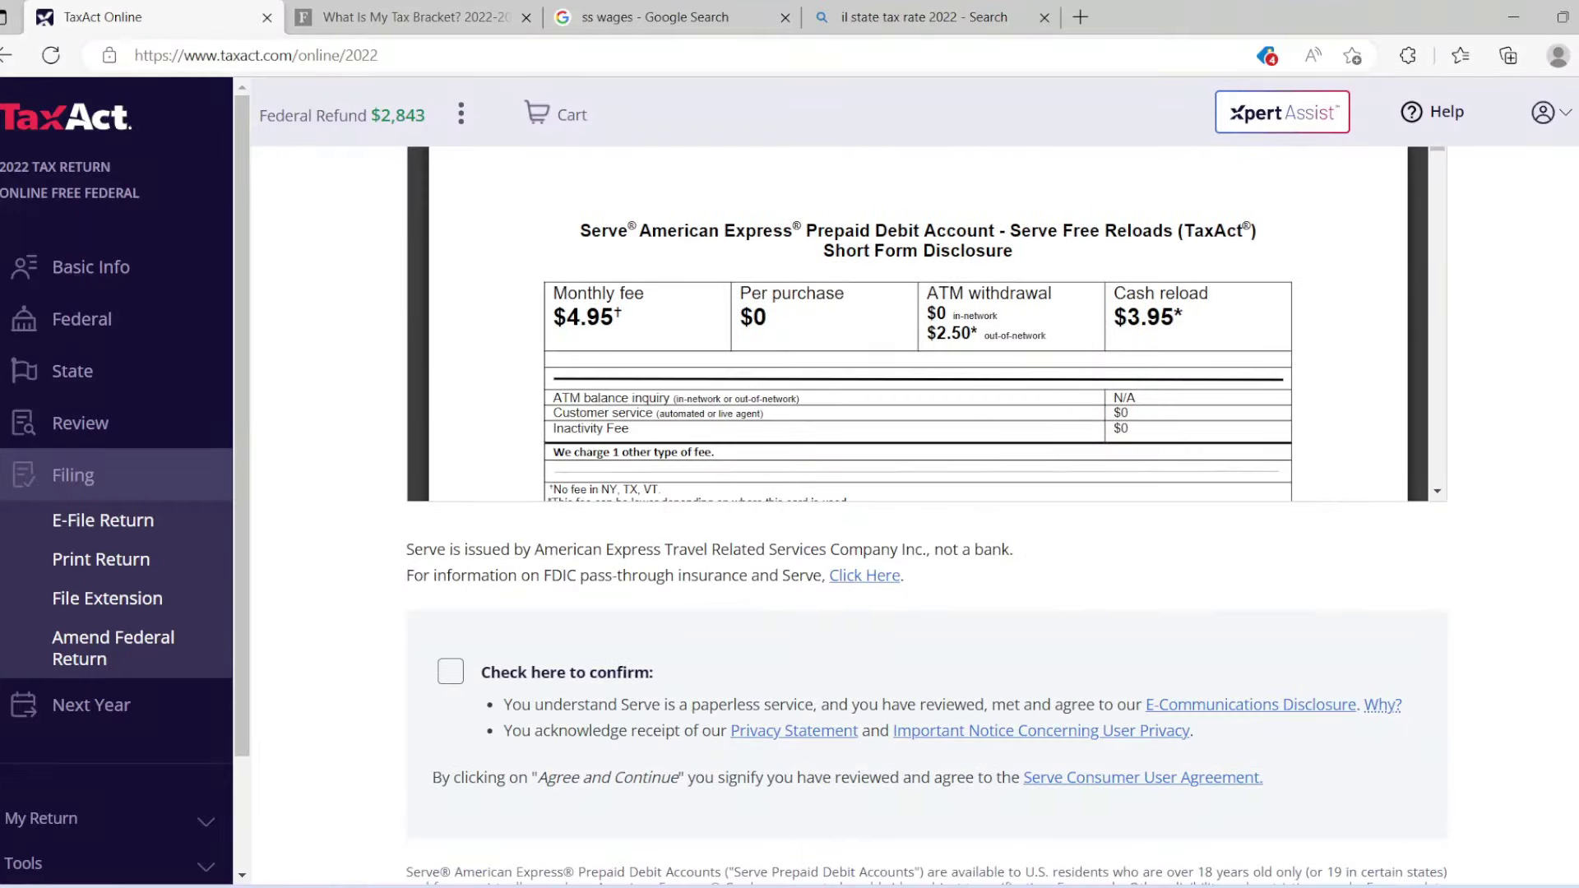
{"action": "left_click", "coordinate": [451, 672]}
{"action": "scroll", "coordinate": [926, 493], "scroll_direction": "down", "scroll_amount": 3}
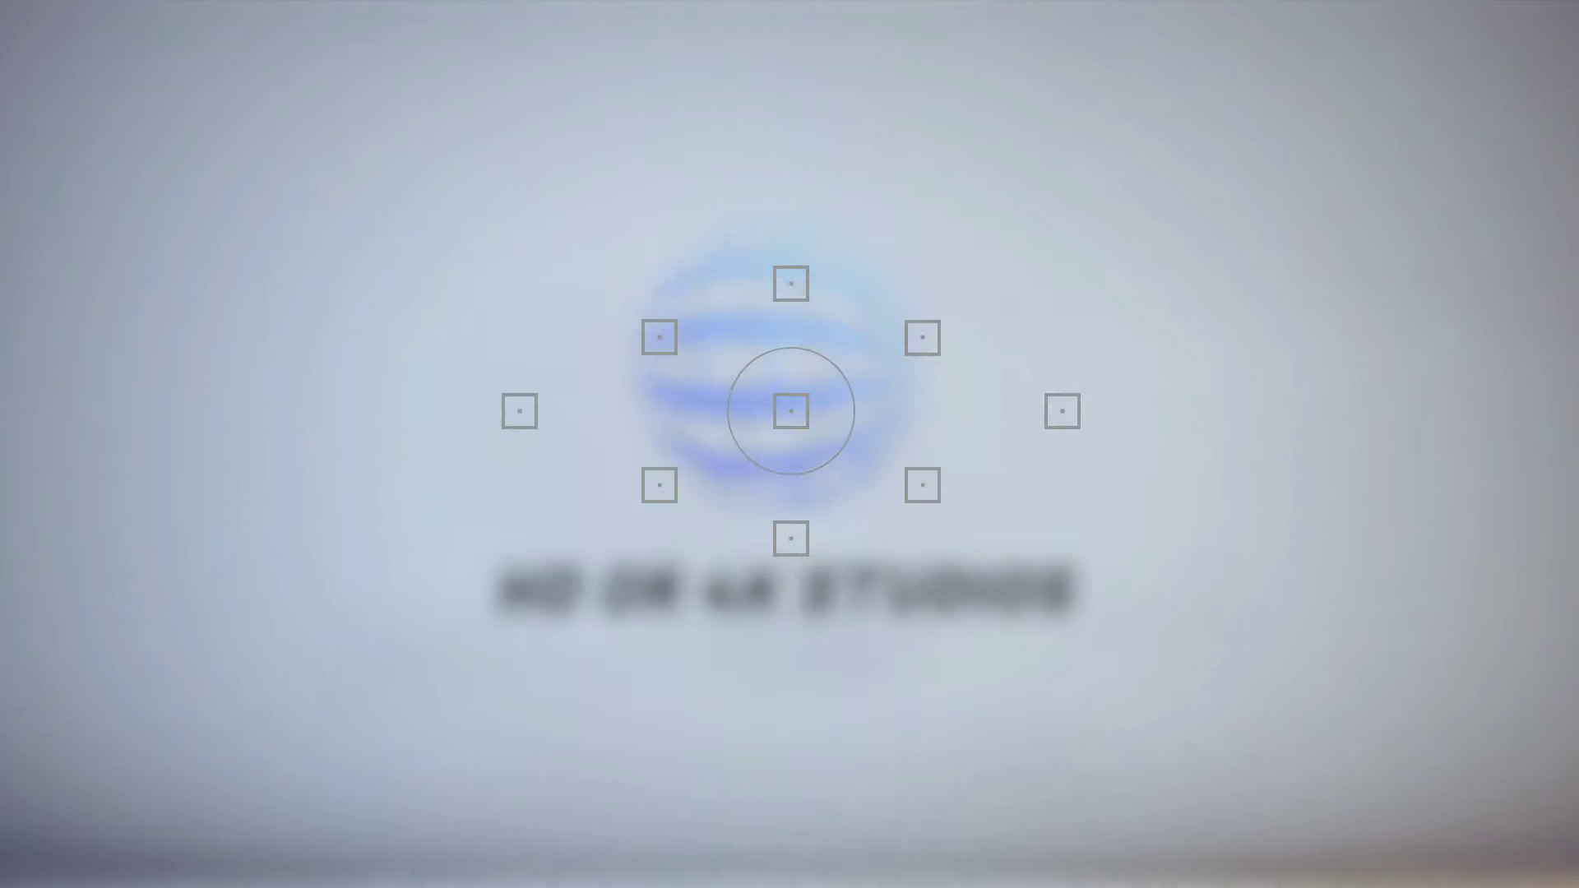